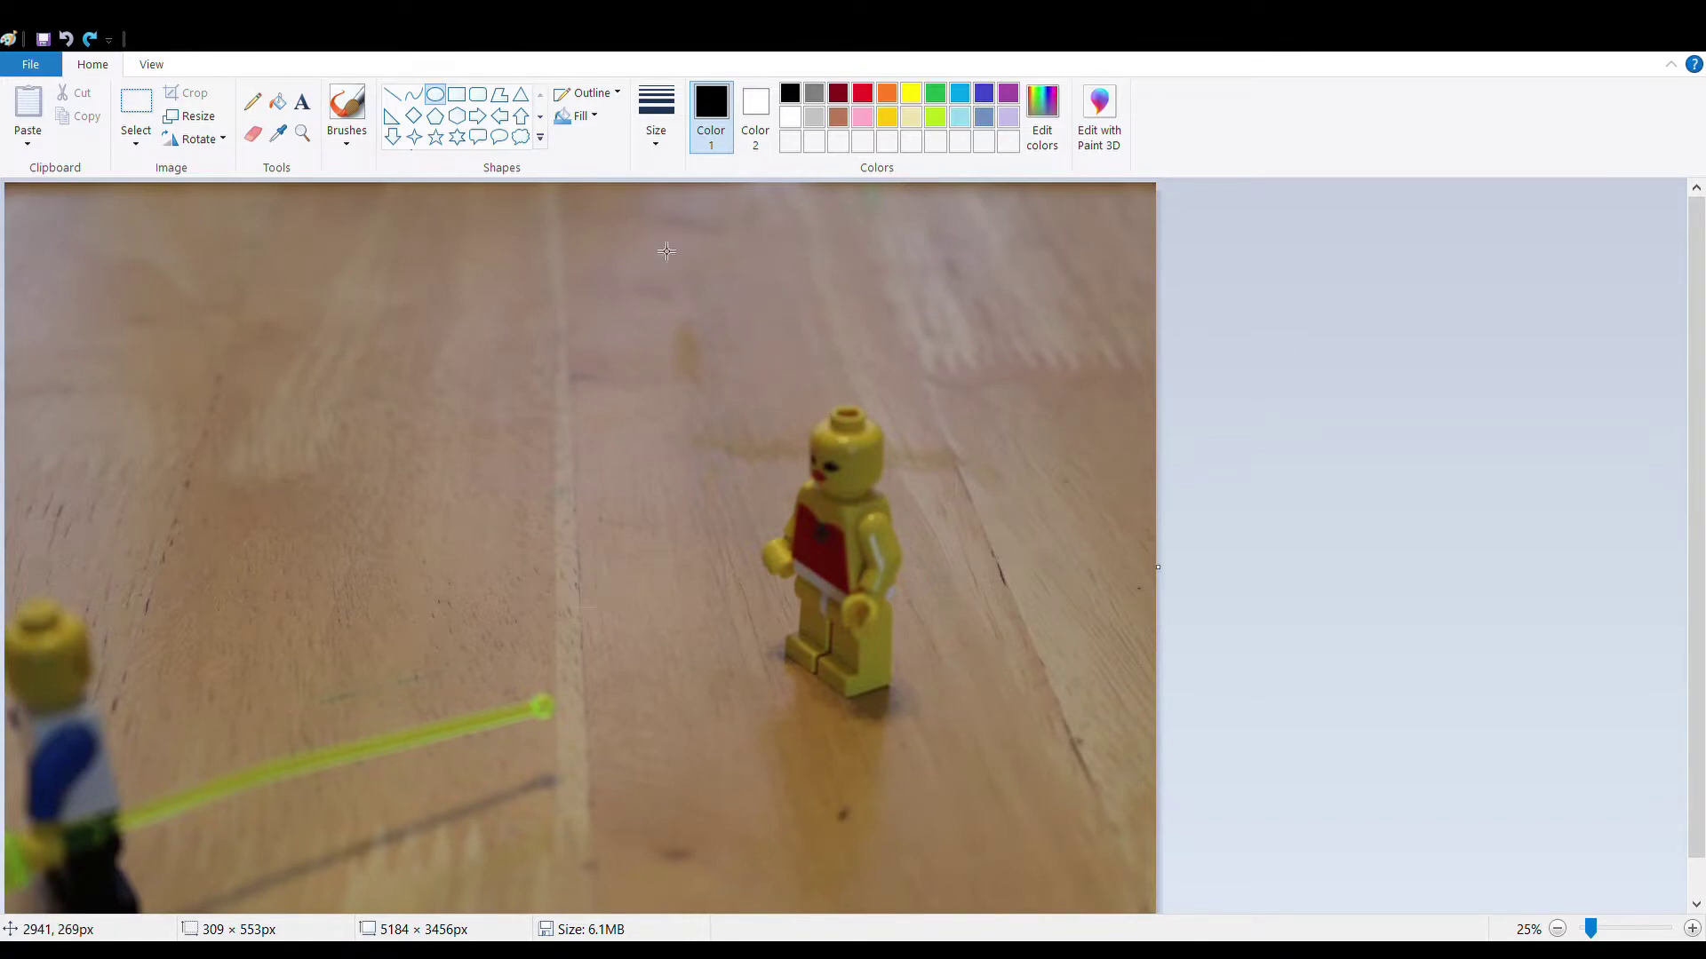
Trace a green straight line along the lightsaber blade in the photo.
{"action": "left_click", "coordinate": [938, 95]}
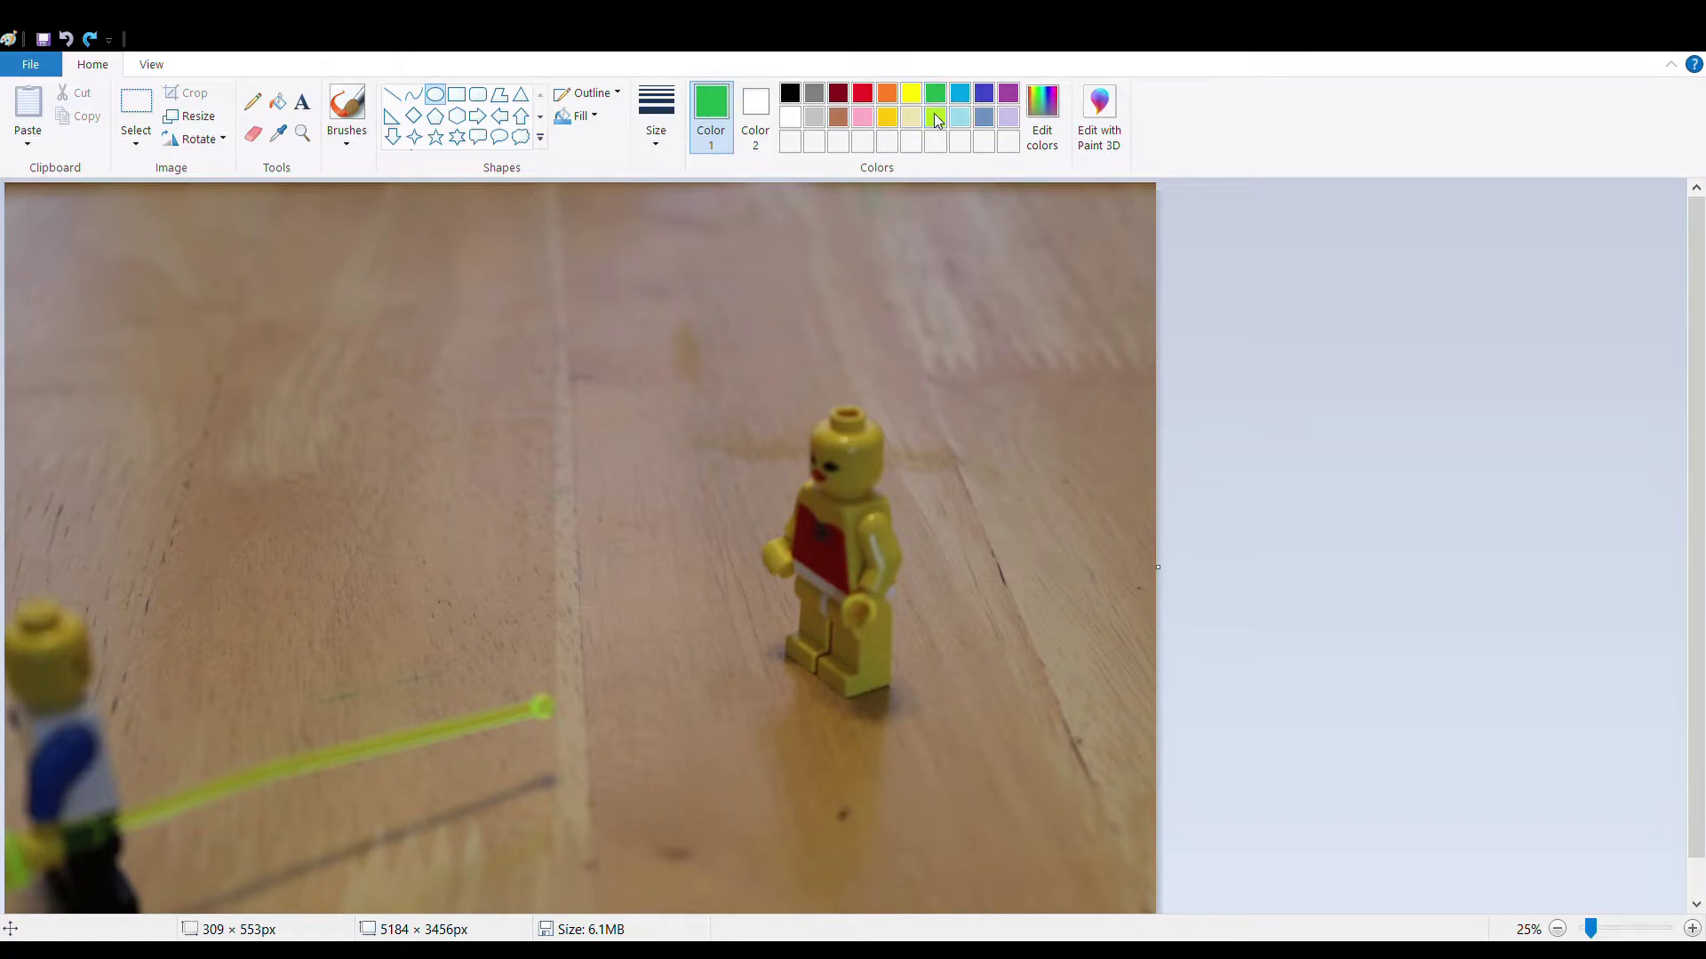
{"action": "left_click", "coordinate": [363, 111]}
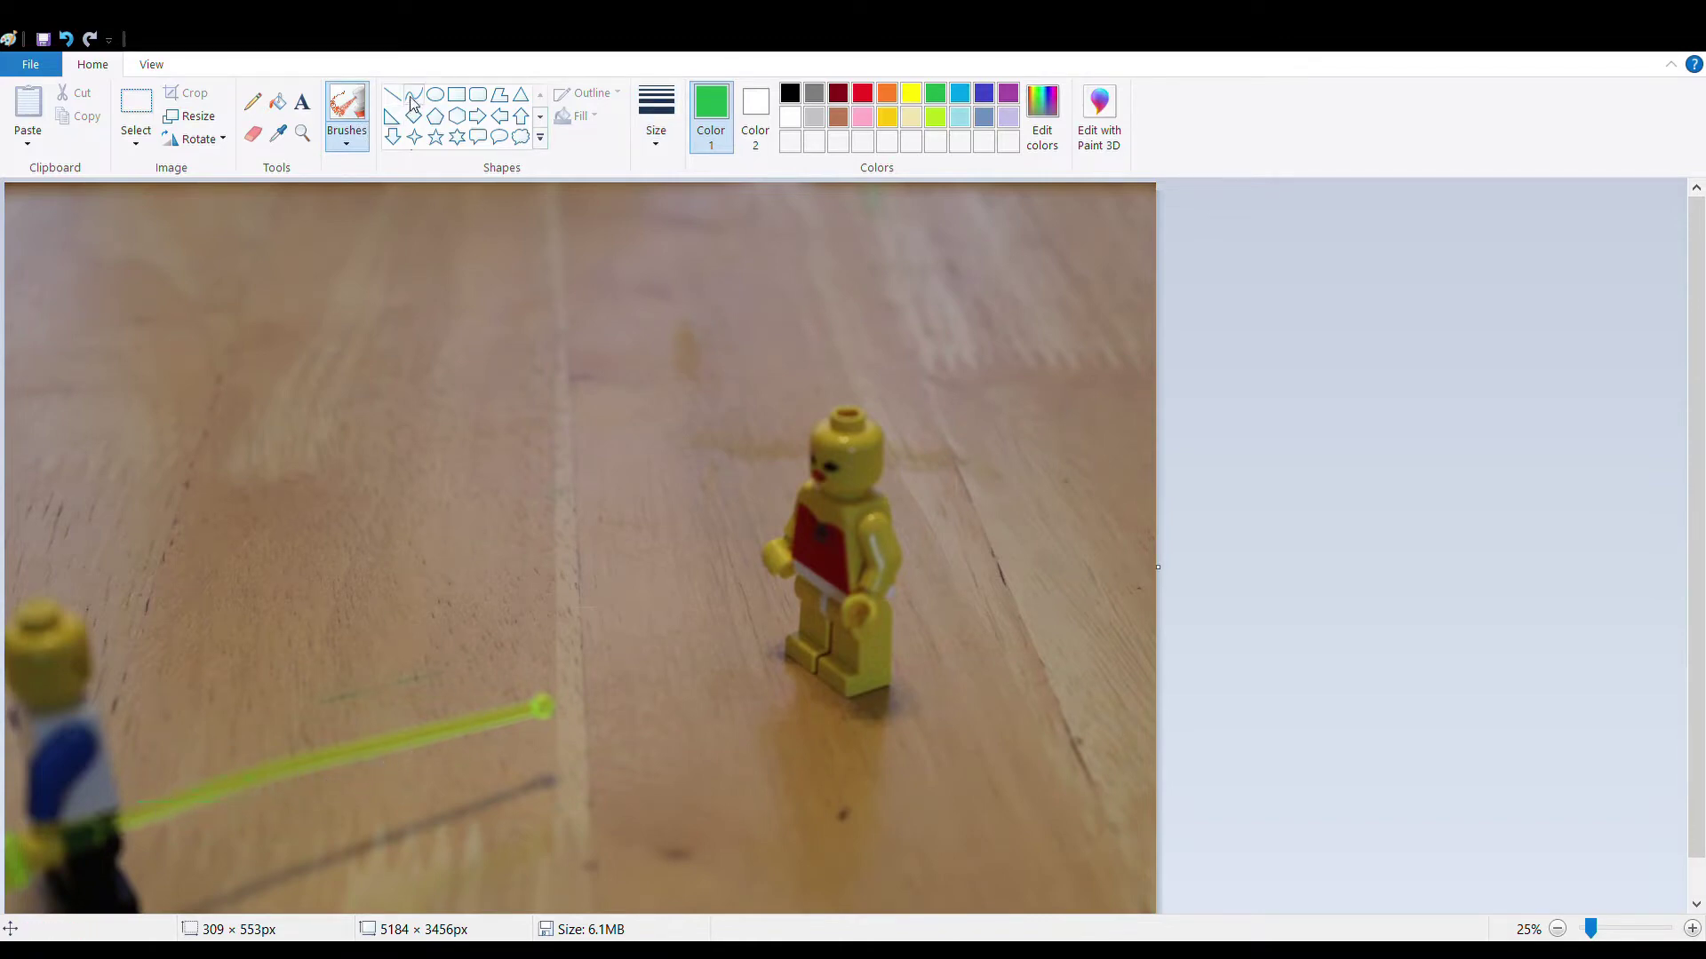
{"action": "left_click", "coordinate": [343, 110]}
{"action": "left_click", "coordinate": [392, 94]}
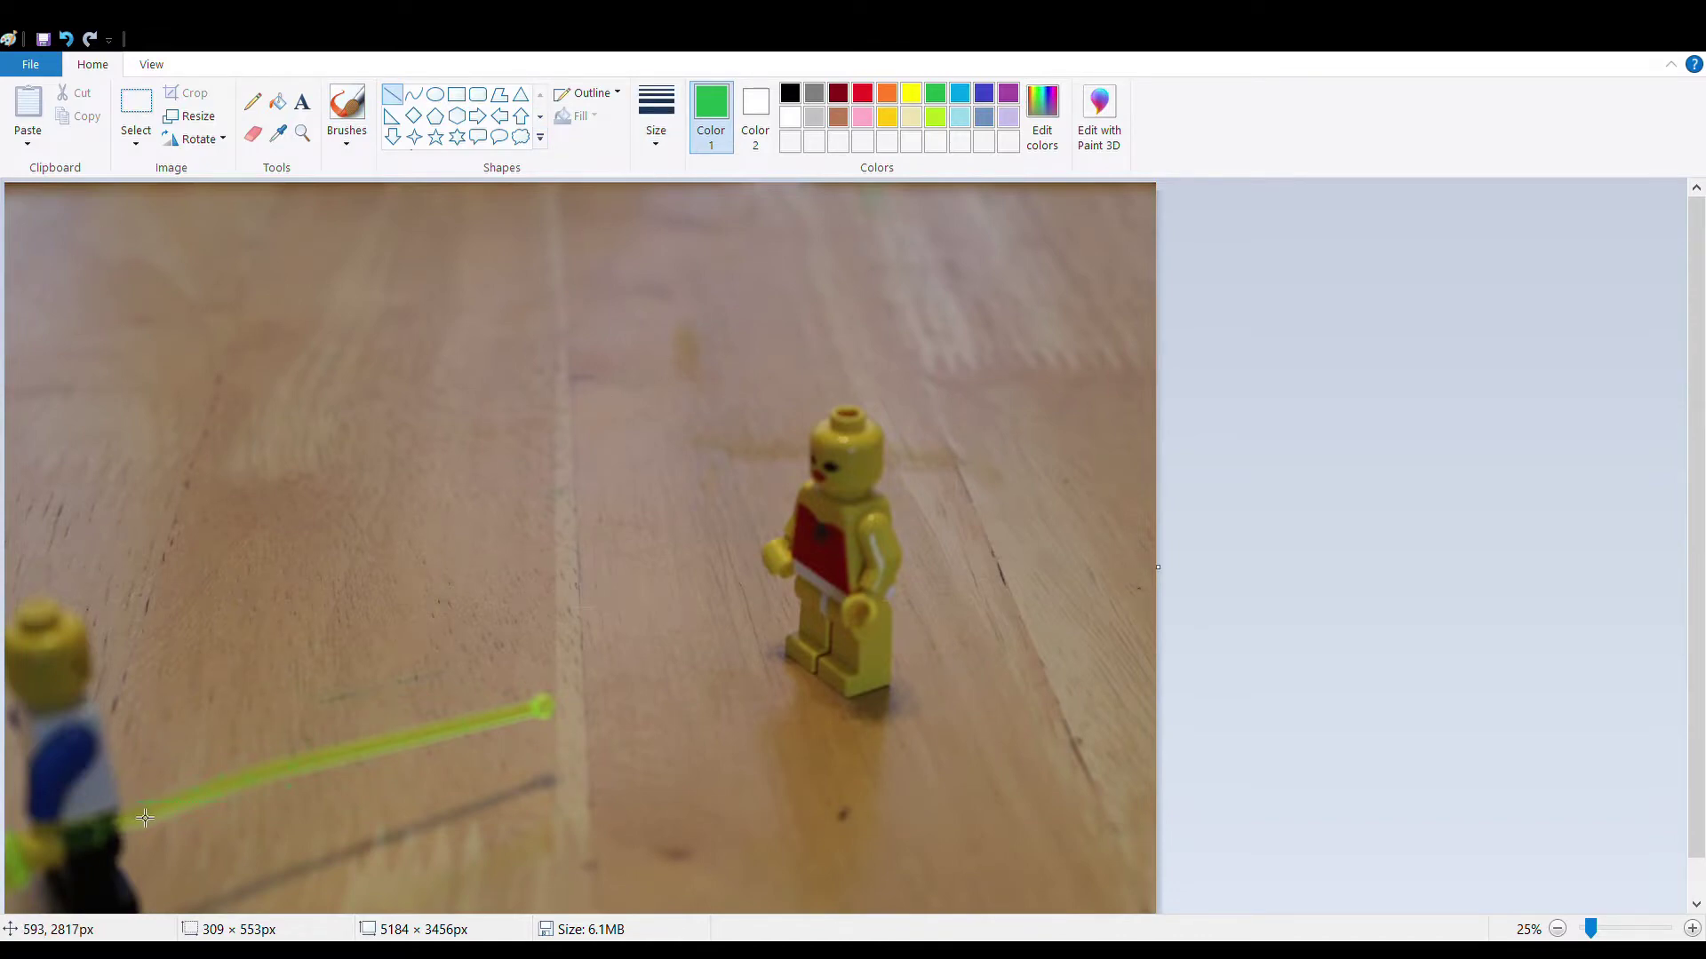
{"action": "left_click_drag", "start_coordinate": [146, 817], "coordinate": [531, 703]}
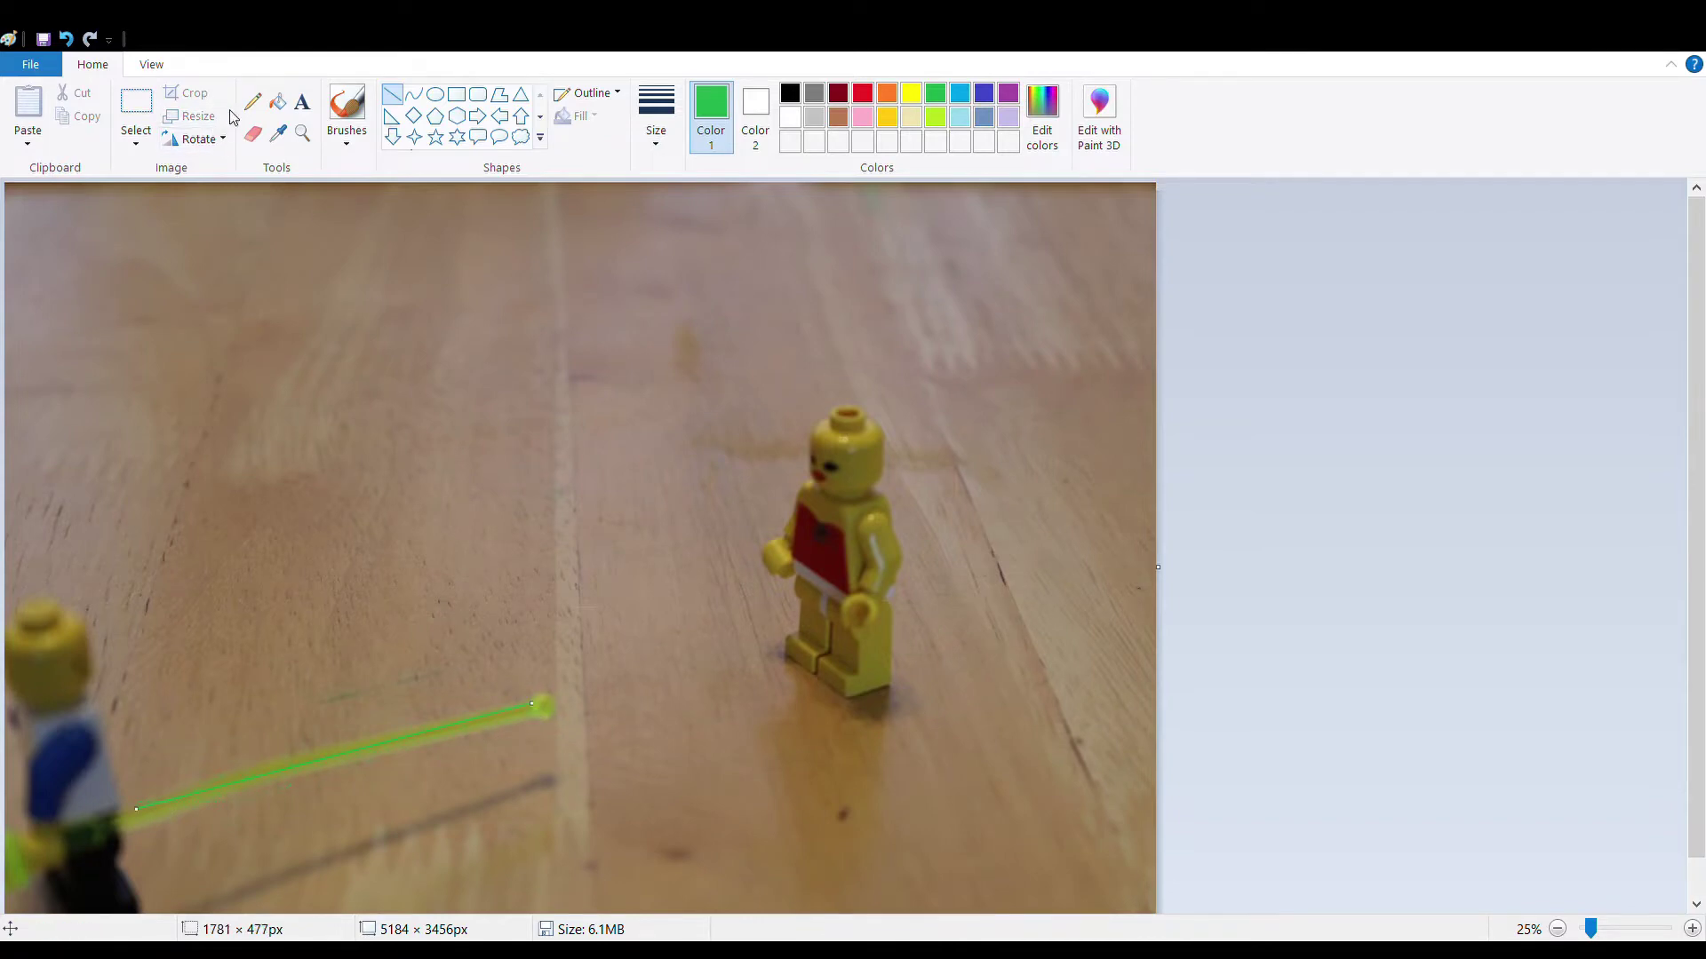
{"action": "left_click", "coordinate": [149, 71]}
{"action": "left_click", "coordinate": [114, 68]}
{"action": "left_click", "coordinate": [278, 102]}
{"action": "left_click", "coordinate": [252, 100]}
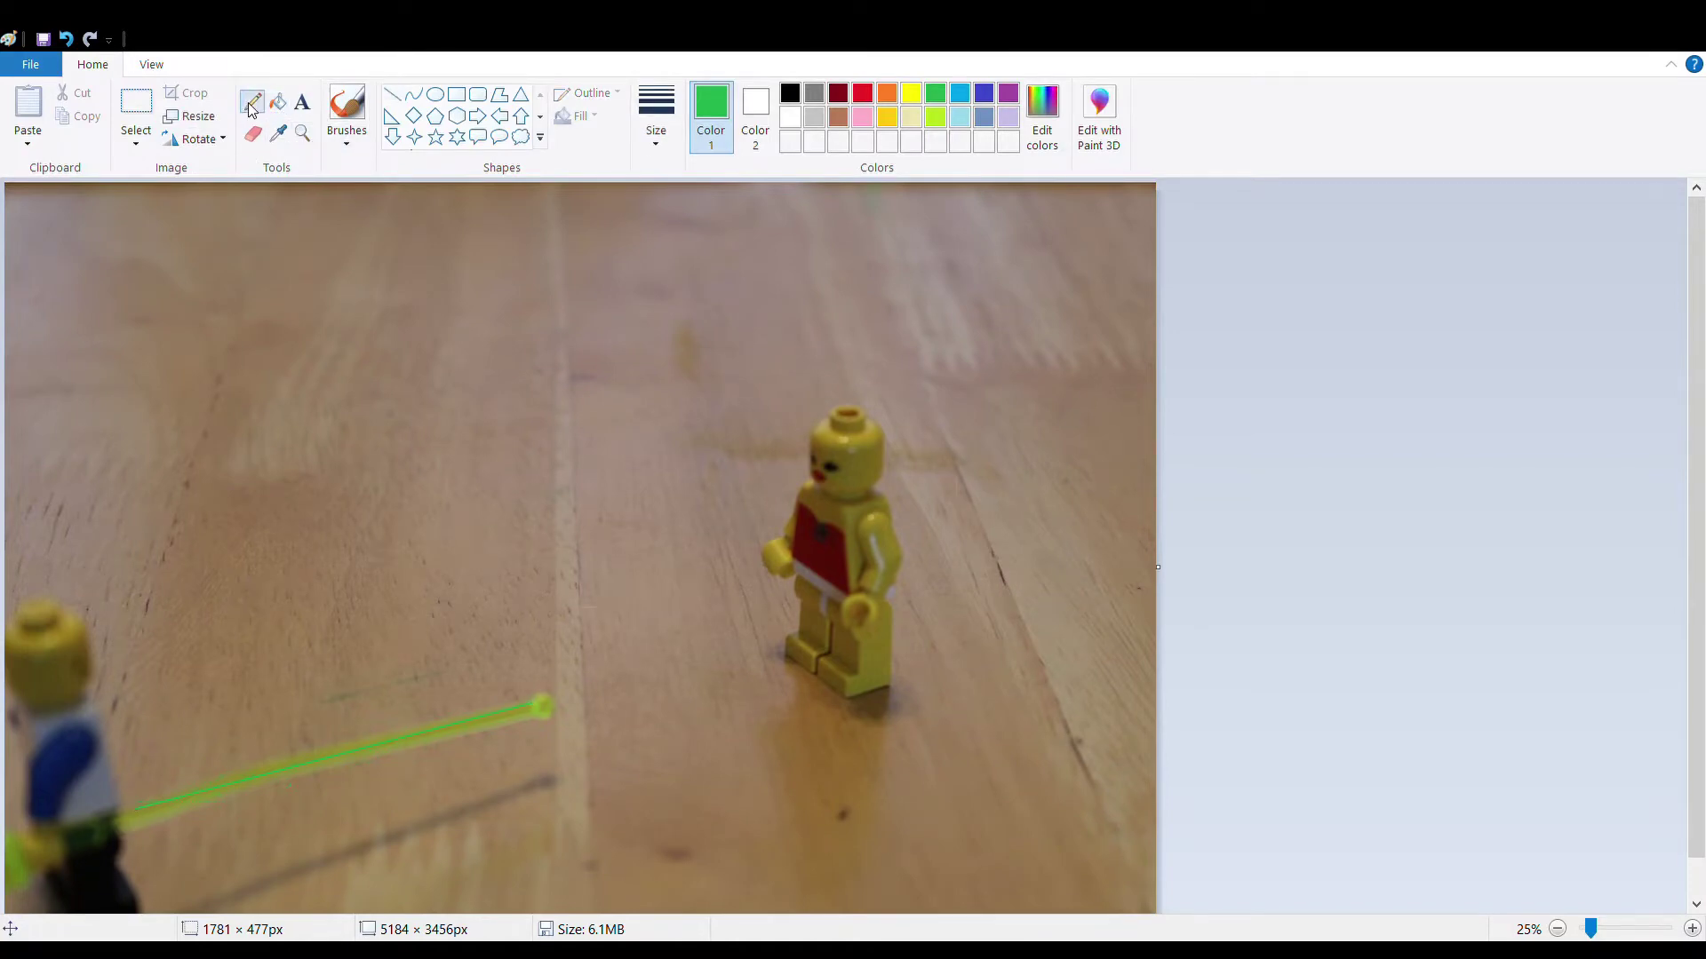
Draw a test green filled rectangle over the table, then undo it.
{"action": "left_click", "coordinate": [456, 95]}
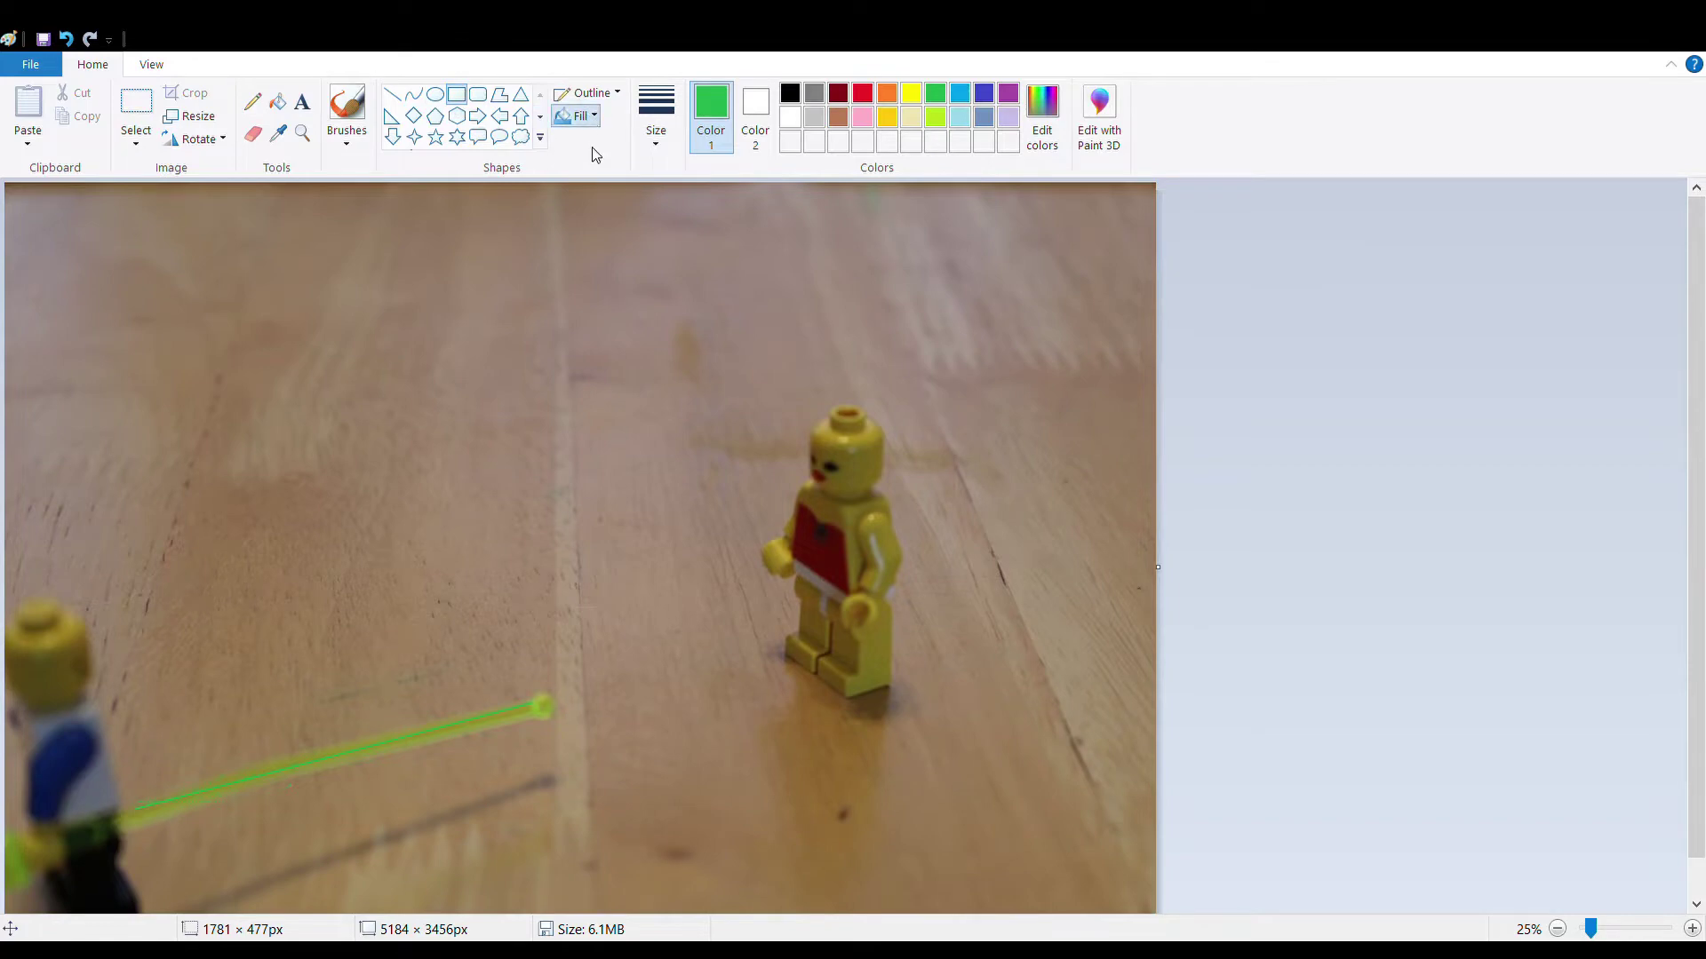
{"action": "left_click", "coordinate": [753, 111]}
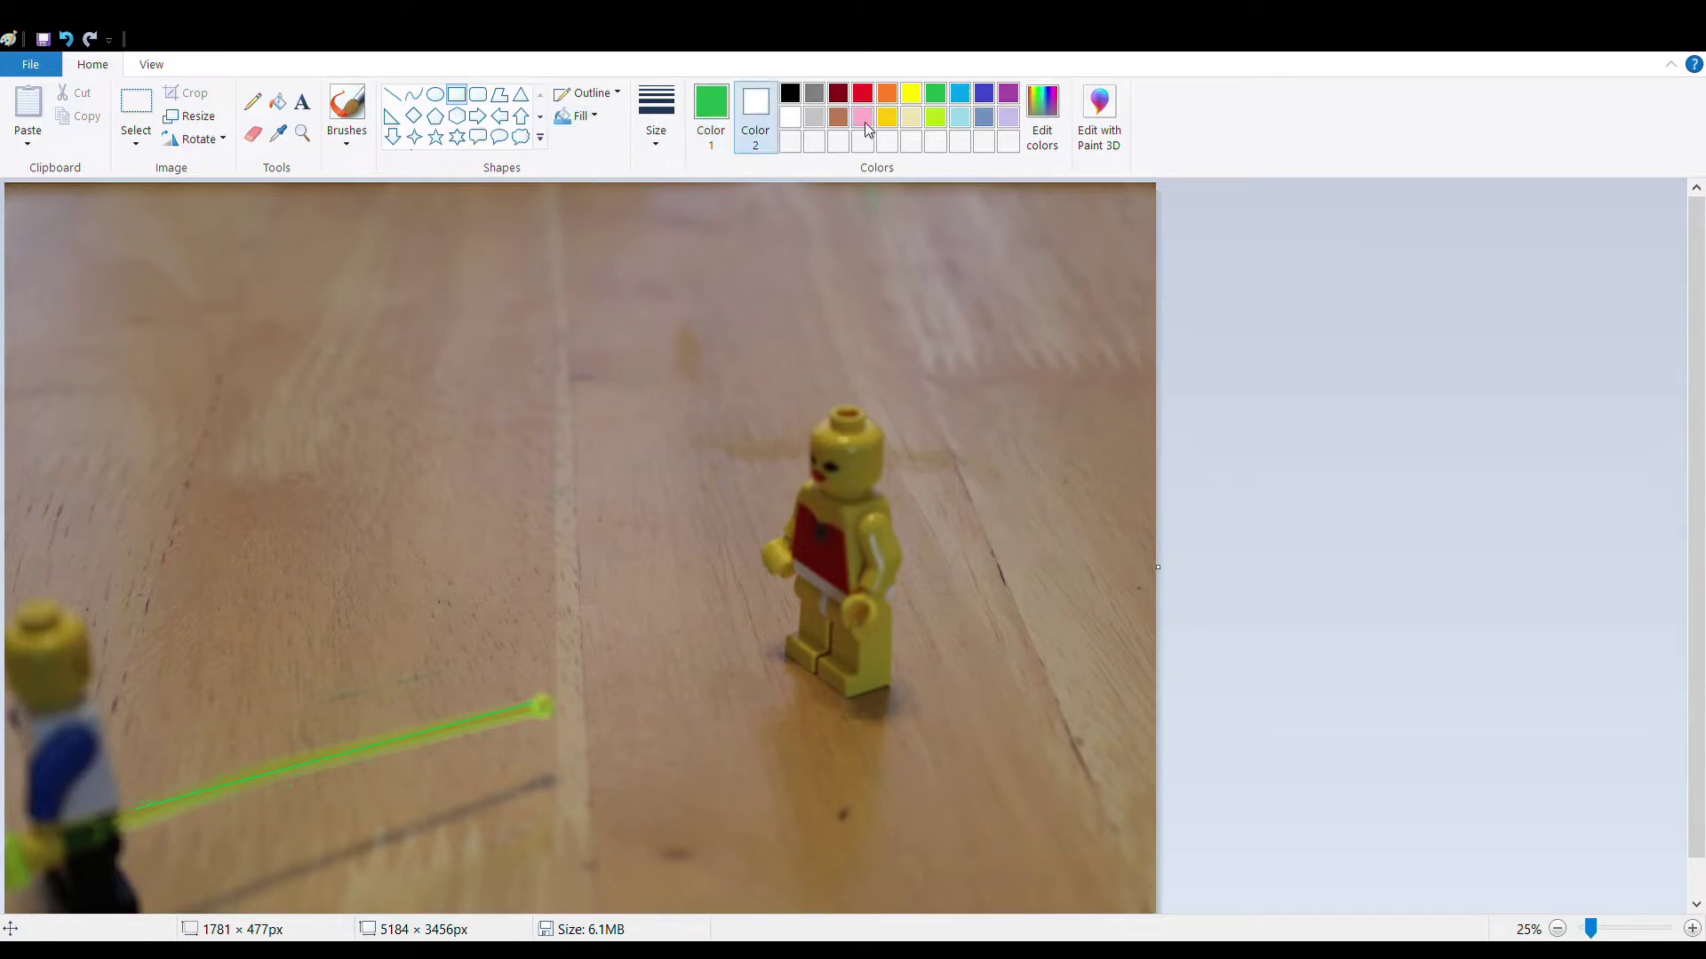
{"action": "left_click", "coordinate": [936, 95]}
{"action": "left_click_drag", "start_coordinate": [139, 793], "coordinate": [916, 541]}
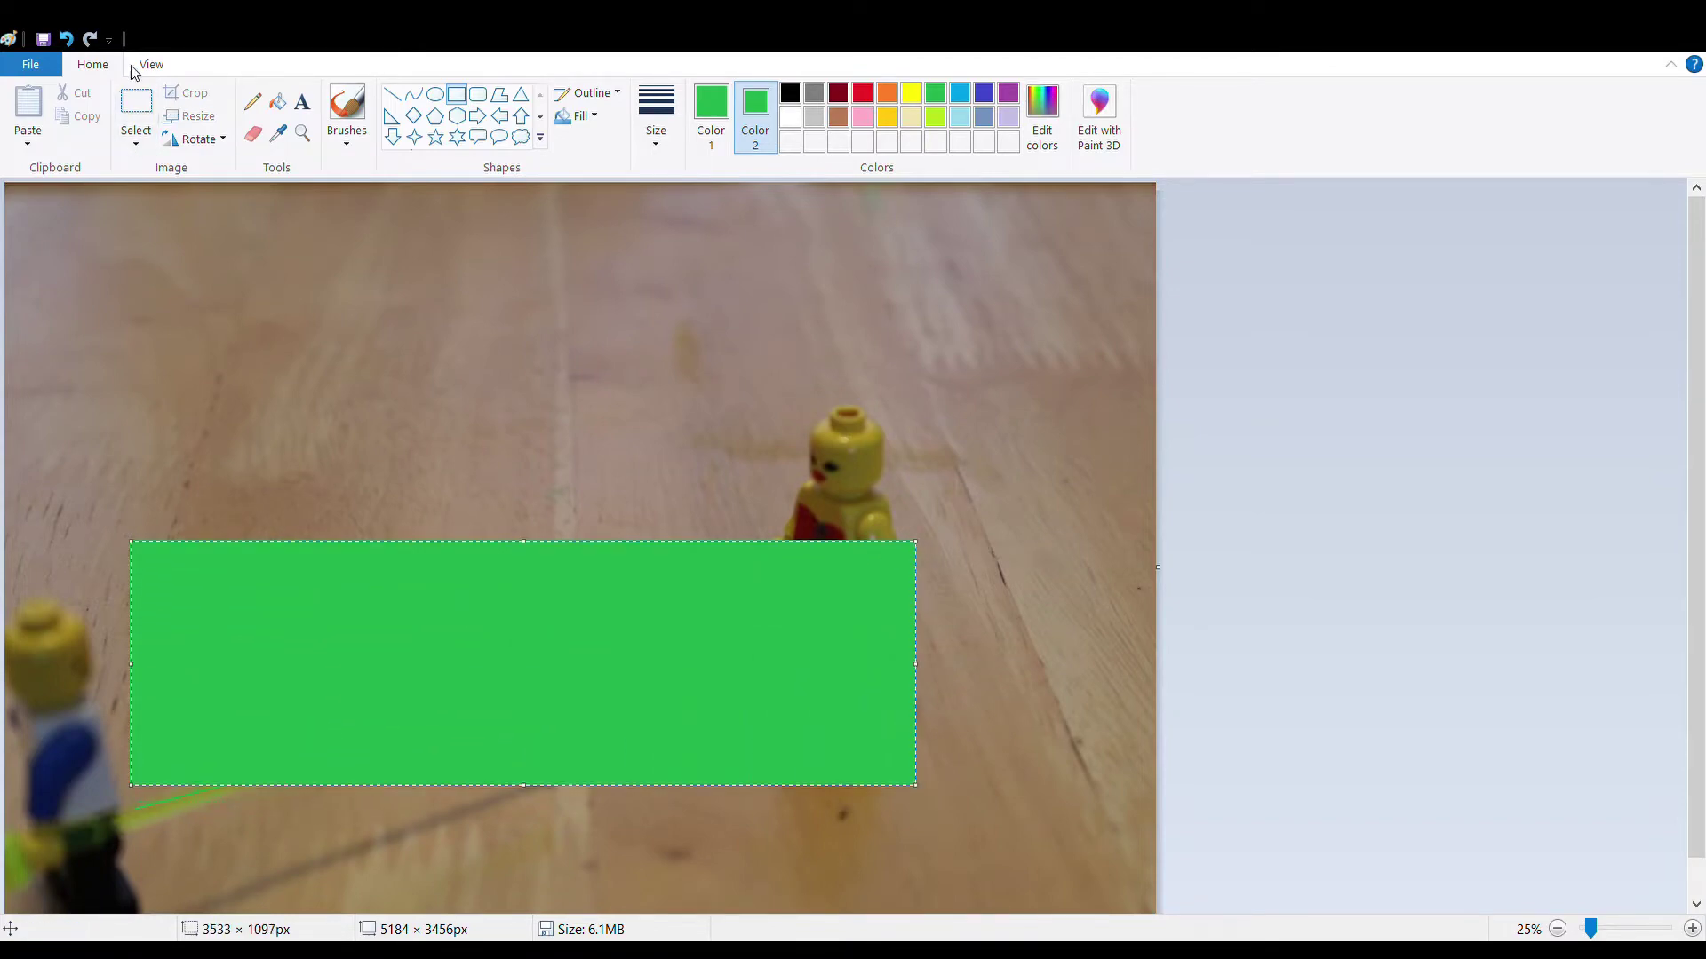
{"action": "left_click", "coordinate": [66, 39]}
{"action": "left_click", "coordinate": [413, 94]}
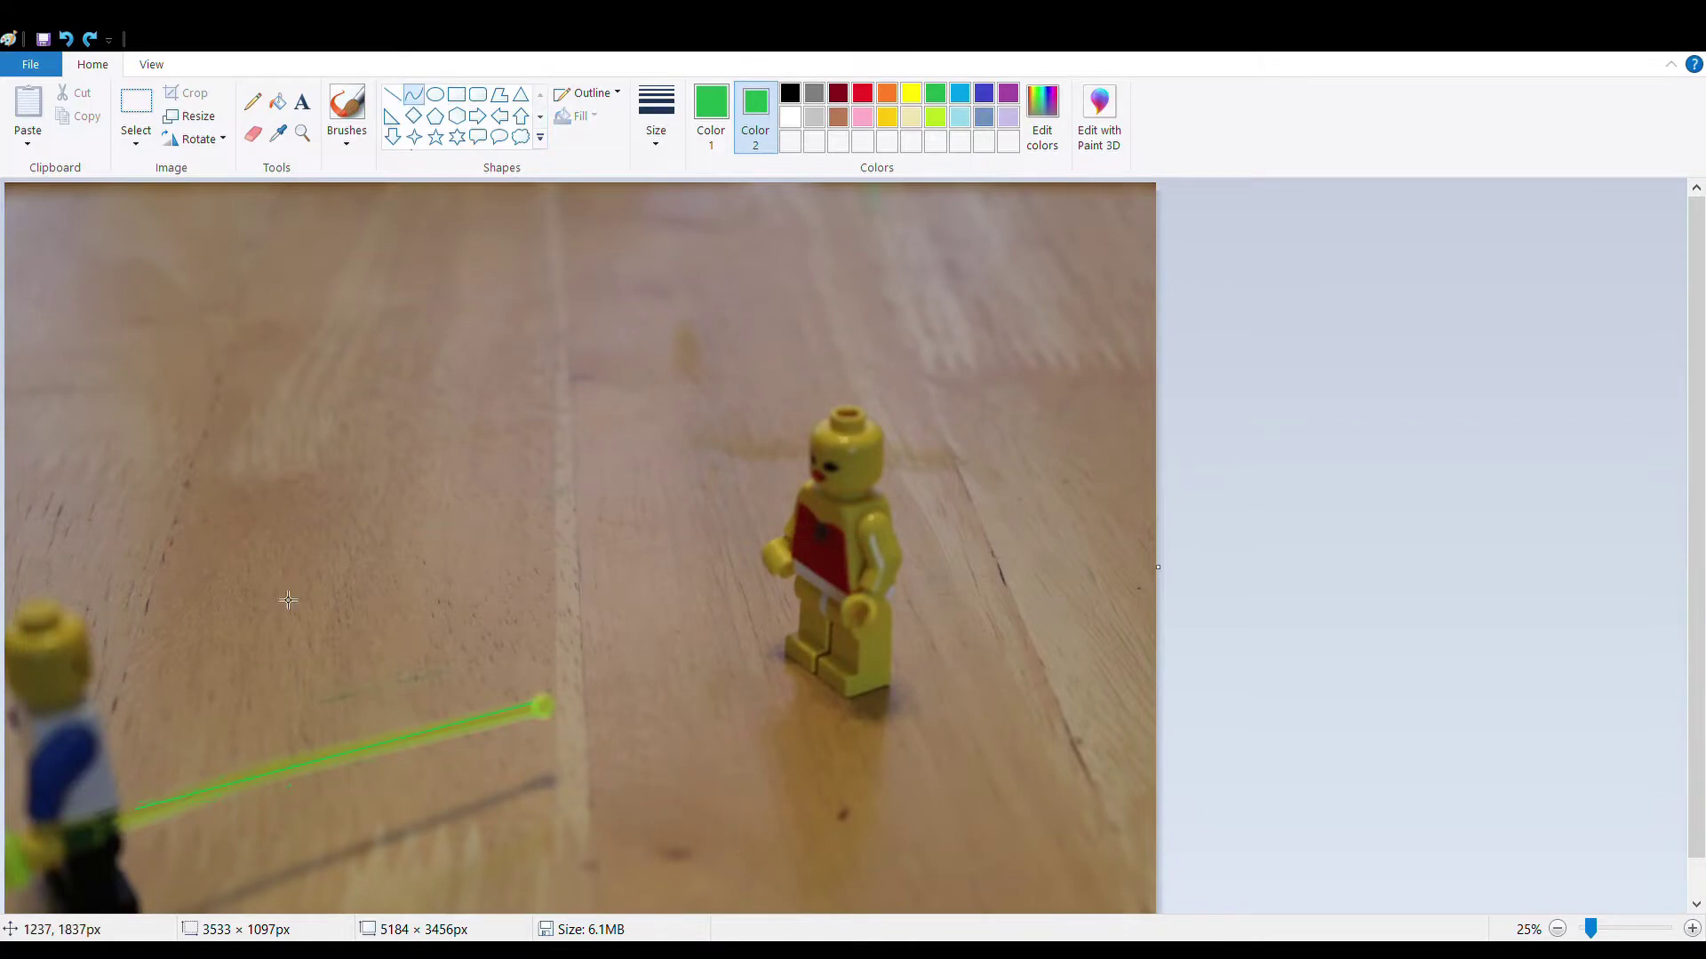
Draw green curve and straight beam lines from the lightsaber hilt to the red minifigure.
{"action": "left_click_drag", "start_coordinate": [135, 804], "coordinate": [822, 601]}
{"action": "left_click_drag", "start_coordinate": [178, 798], "coordinate": [331, 779]}
{"action": "left_click", "coordinate": [392, 94]}
{"action": "left_click_drag", "start_coordinate": [148, 825], "coordinate": [825, 617]}
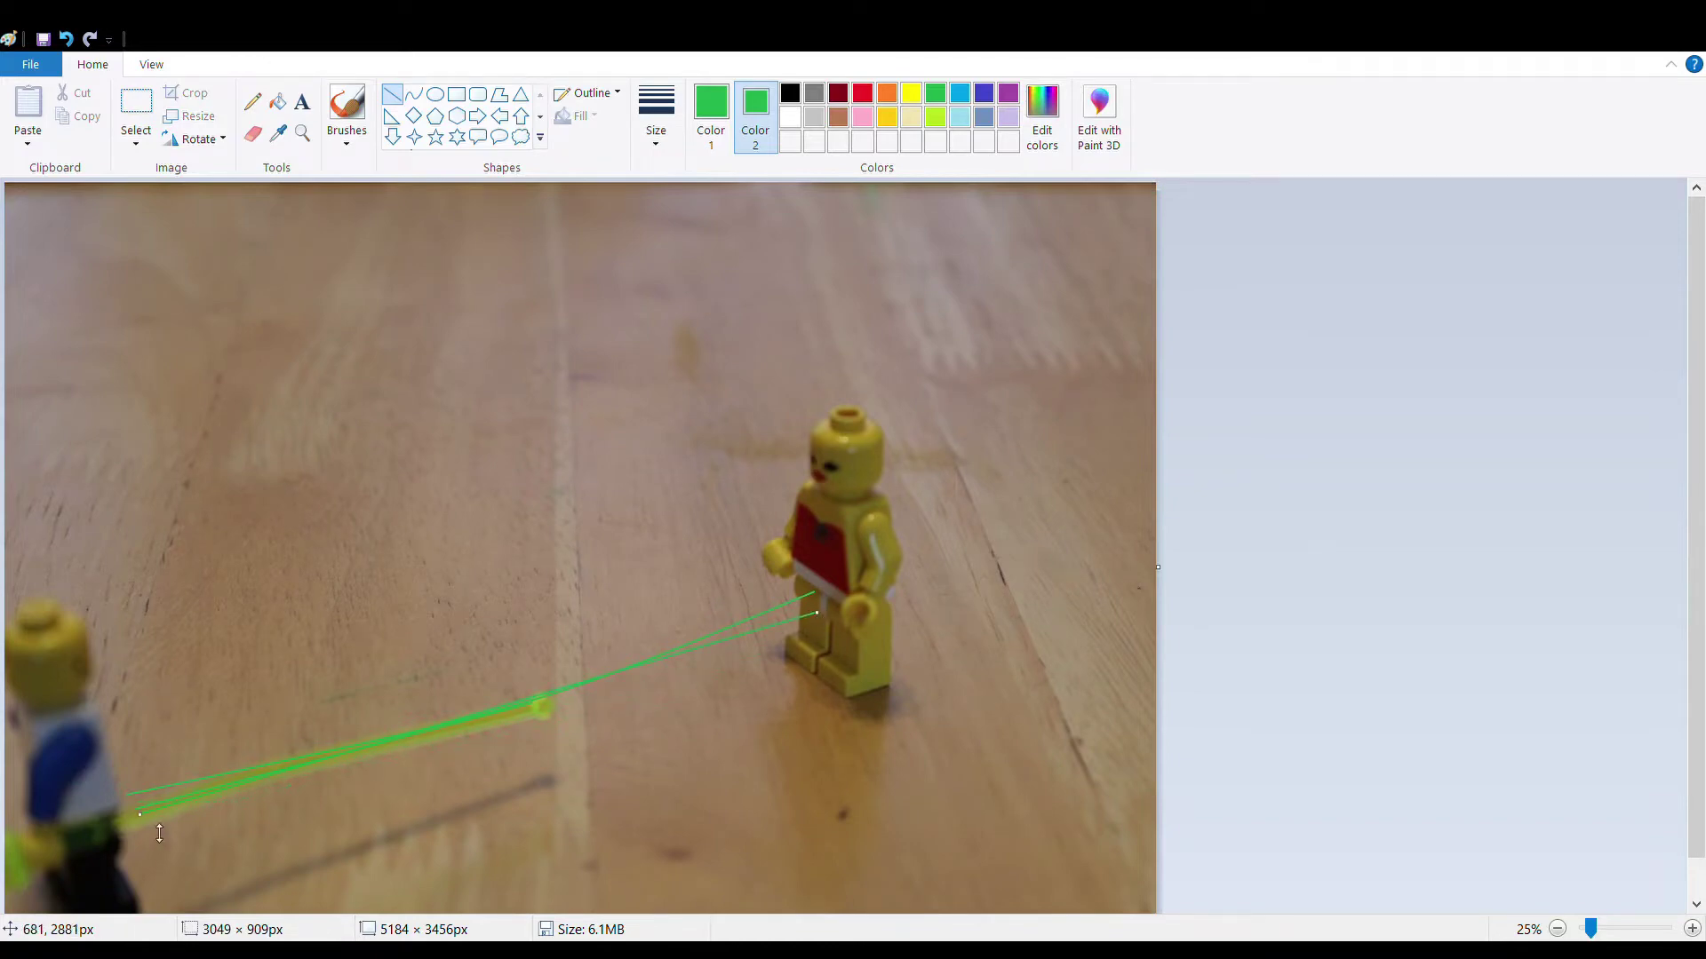
{"action": "left_click_drag", "start_coordinate": [140, 814], "coordinate": [156, 831]}
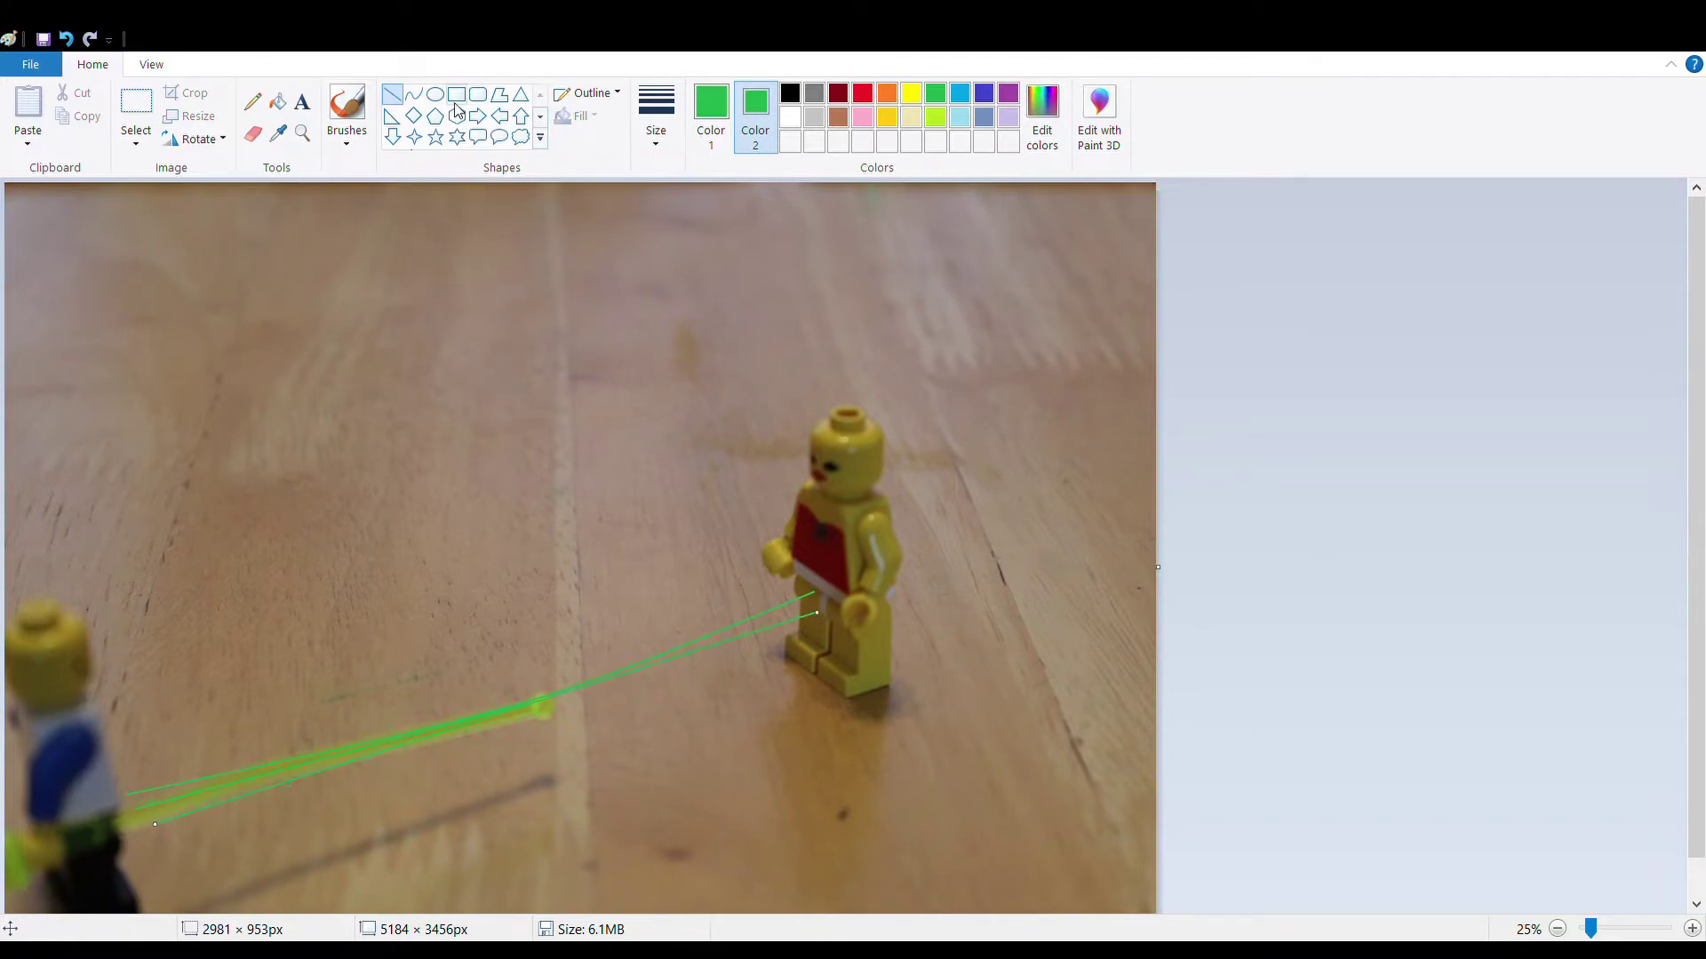
{"action": "left_click", "coordinate": [348, 117]}
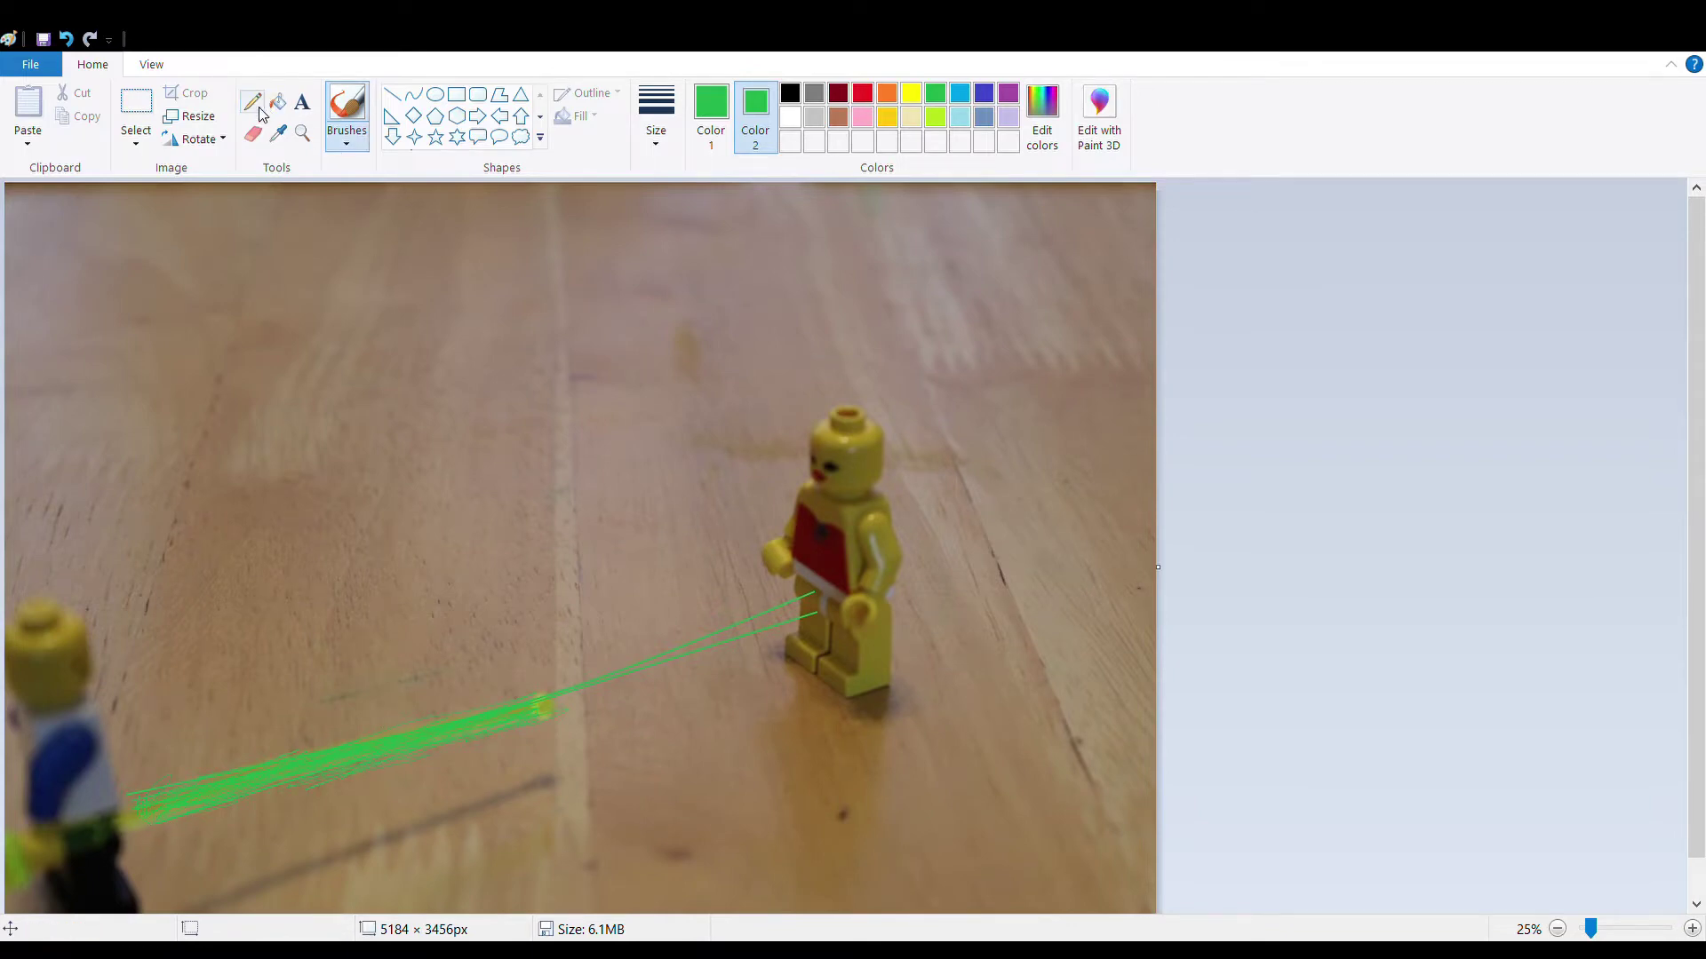
Zoom in and brush green over the brown gaps and top edge of the blade.
{"action": "left_click", "coordinate": [160, 64]}
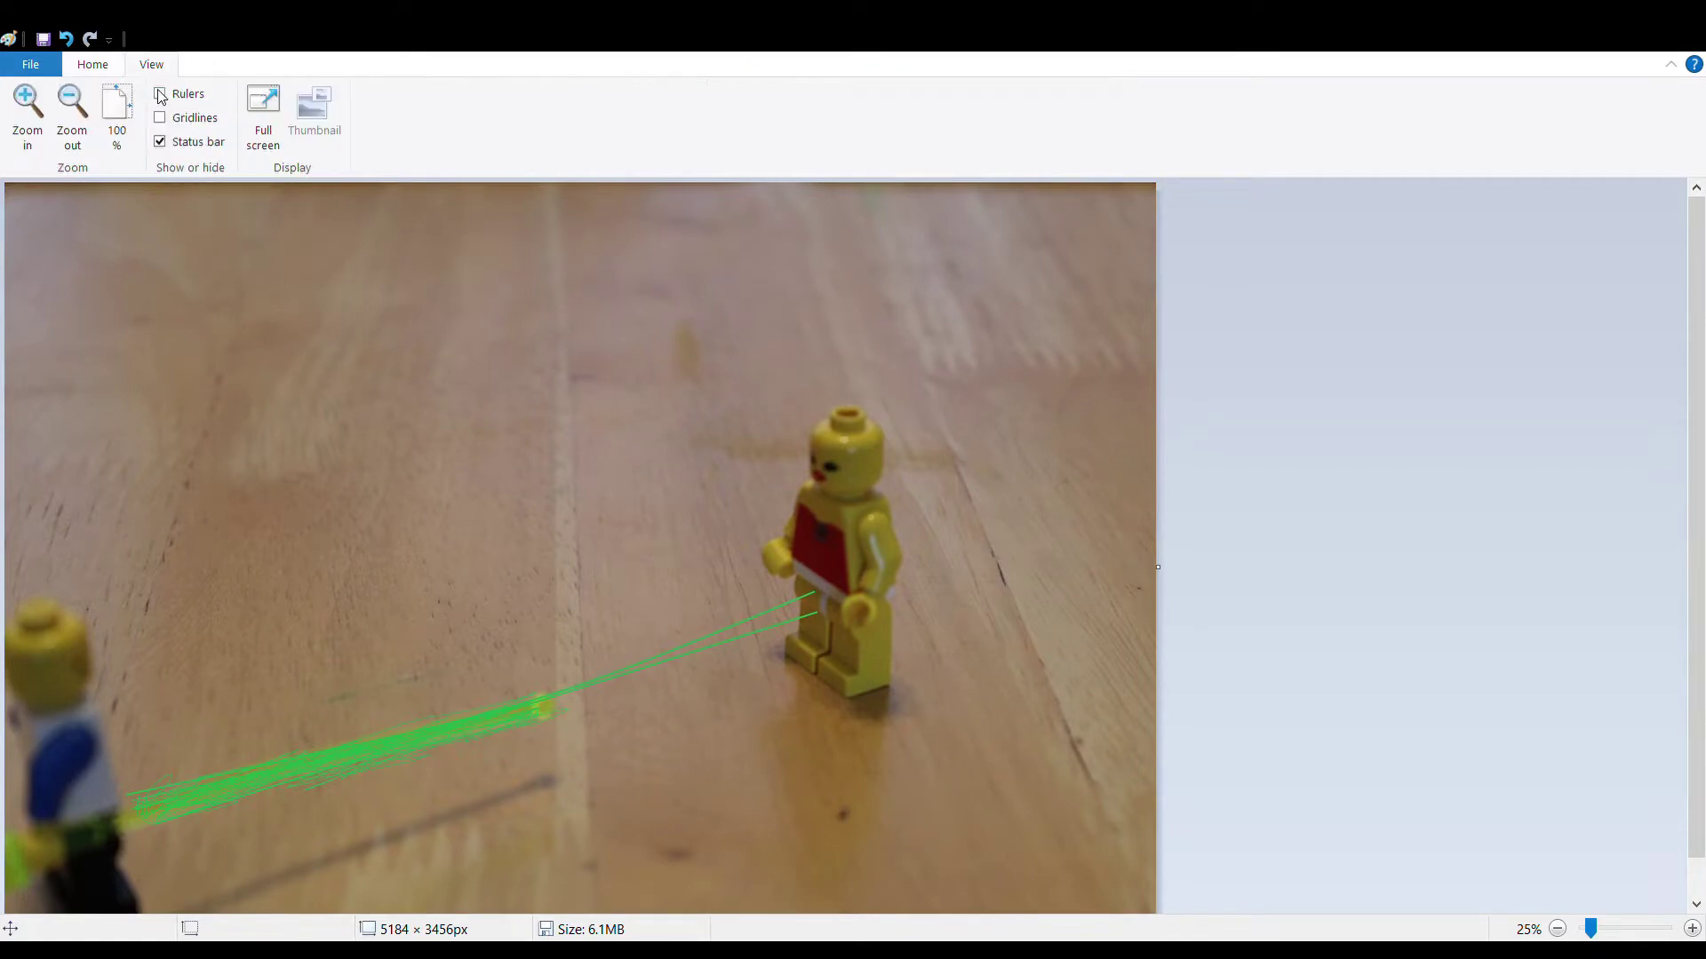
{"action": "left_click", "coordinate": [37, 116]}
{"action": "left_click", "coordinate": [37, 116]}
{"action": "left_click", "coordinate": [38, 116]}
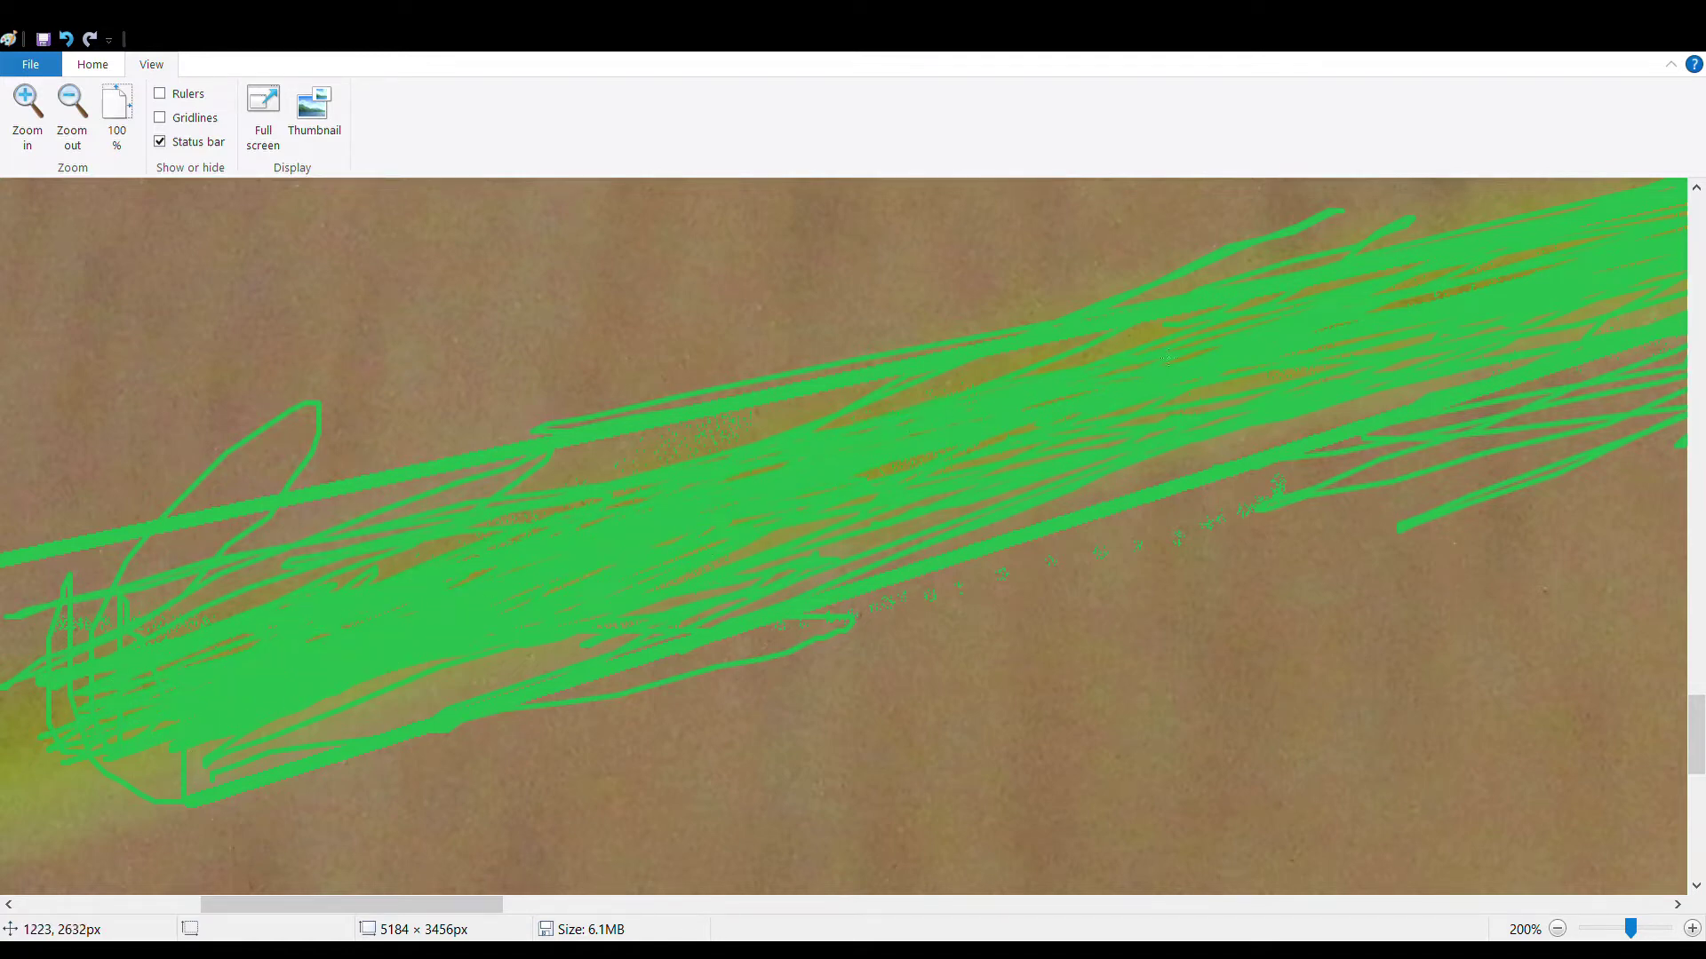
{"action": "mouse_move", "coordinate": [1097, 463]}
{"action": "left_mouse_down"}
{"action": "mouse_move", "coordinate": [1370, 385]}
{"action": "mouse_move", "coordinate": [1279, 441]}
{"action": "left_mouse_up"}
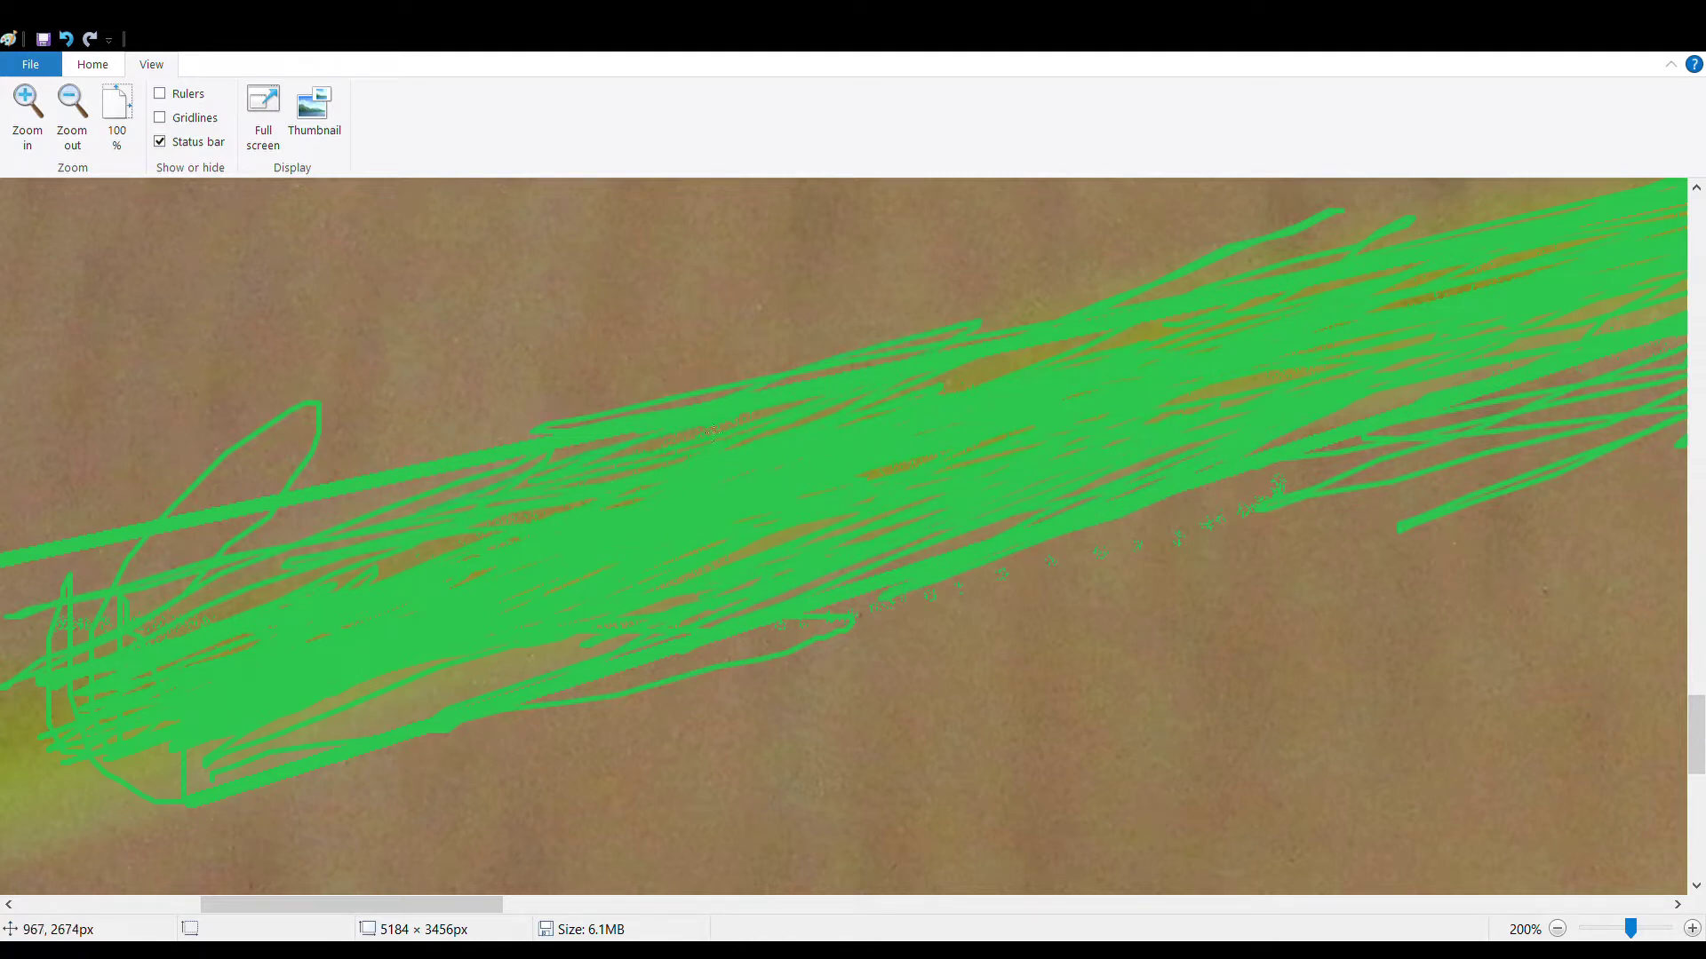
{"action": "mouse_move", "coordinate": [714, 434]}
{"action": "left_mouse_down"}
{"action": "mouse_move", "coordinate": [552, 450]}
{"action": "mouse_move", "coordinate": [127, 560]}
{"action": "mouse_move", "coordinate": [359, 533]}
{"action": "left_mouse_up"}
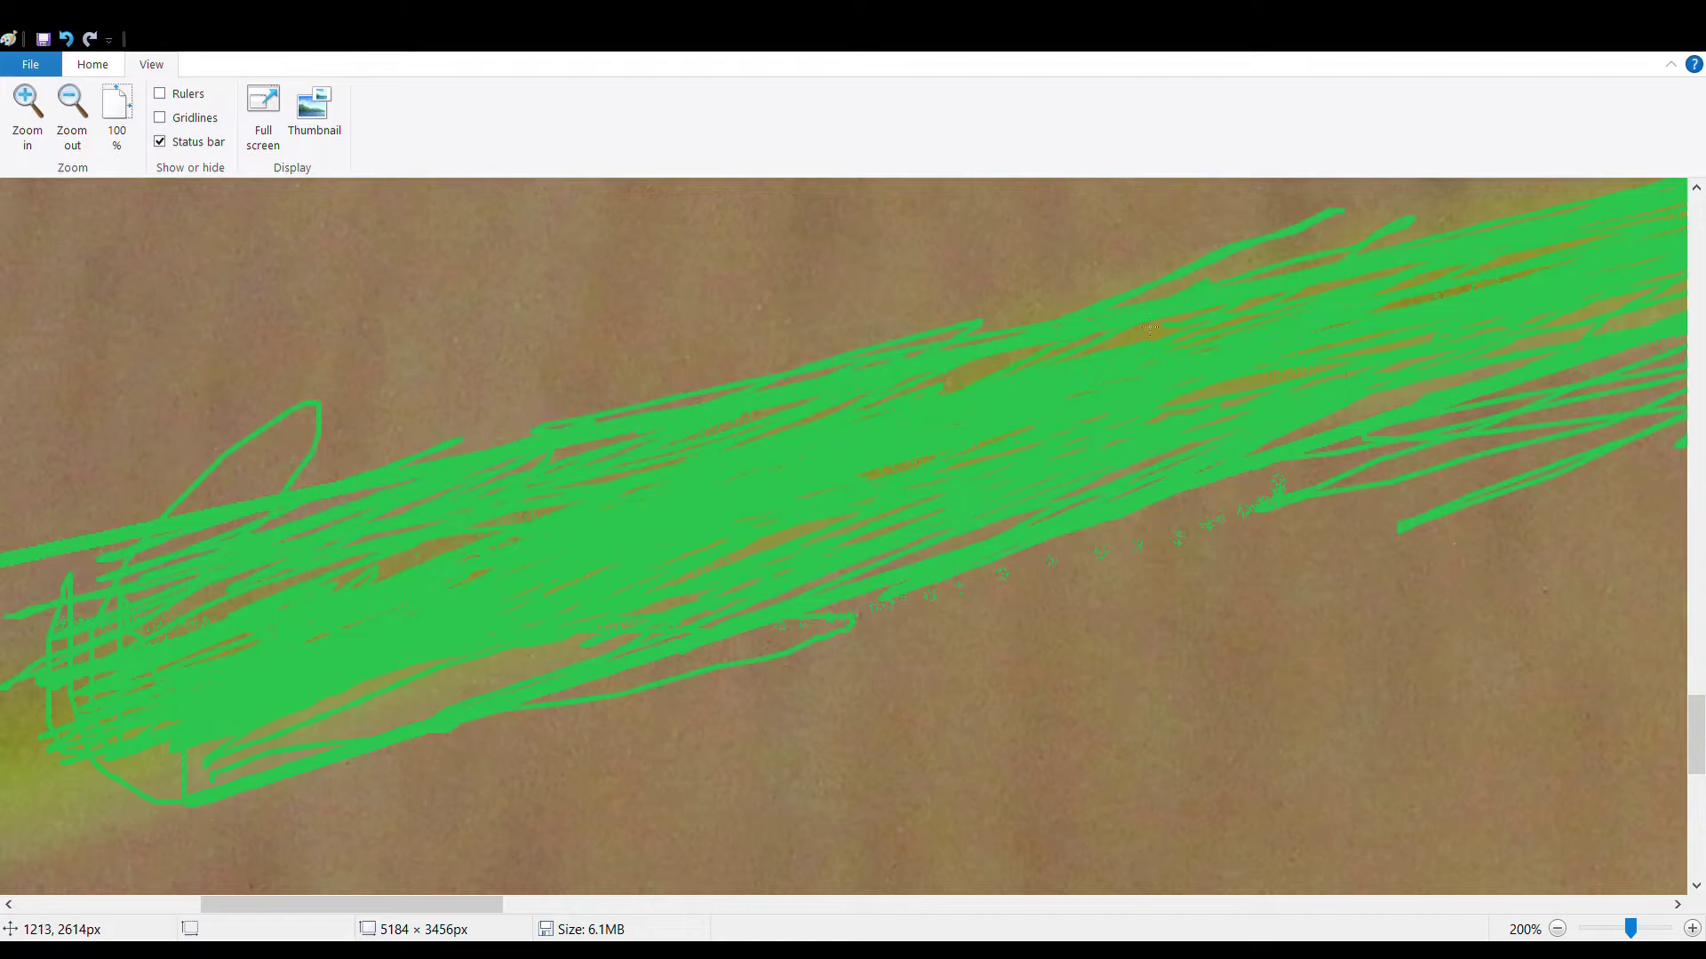
{"action": "left_click_drag", "start_coordinate": [1150, 329], "coordinate": [1039, 385]}
{"action": "mouse_move", "coordinate": [1233, 294]}
{"action": "left_mouse_down"}
{"action": "mouse_move", "coordinate": [1474, 199]}
{"action": "mouse_move", "coordinate": [1679, 230]}
{"action": "left_mouse_up"}
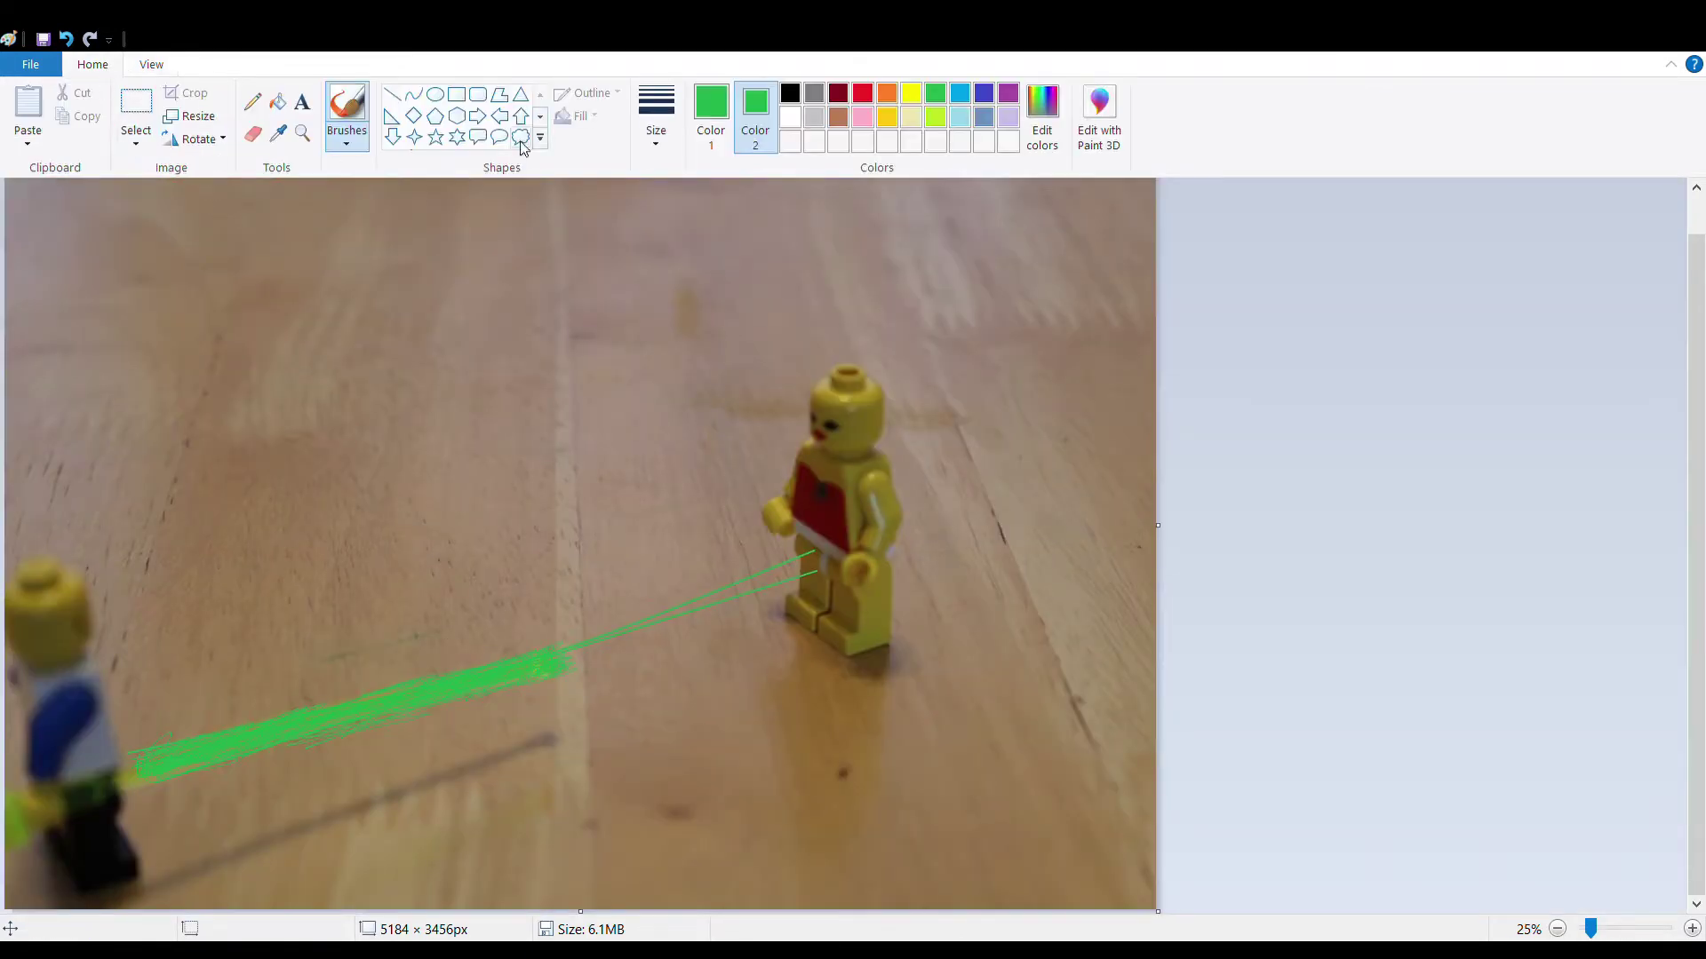
Set both colours to yellow and paint sparks radiating from the red minifigure.
{"action": "left_click", "coordinate": [910, 93]}
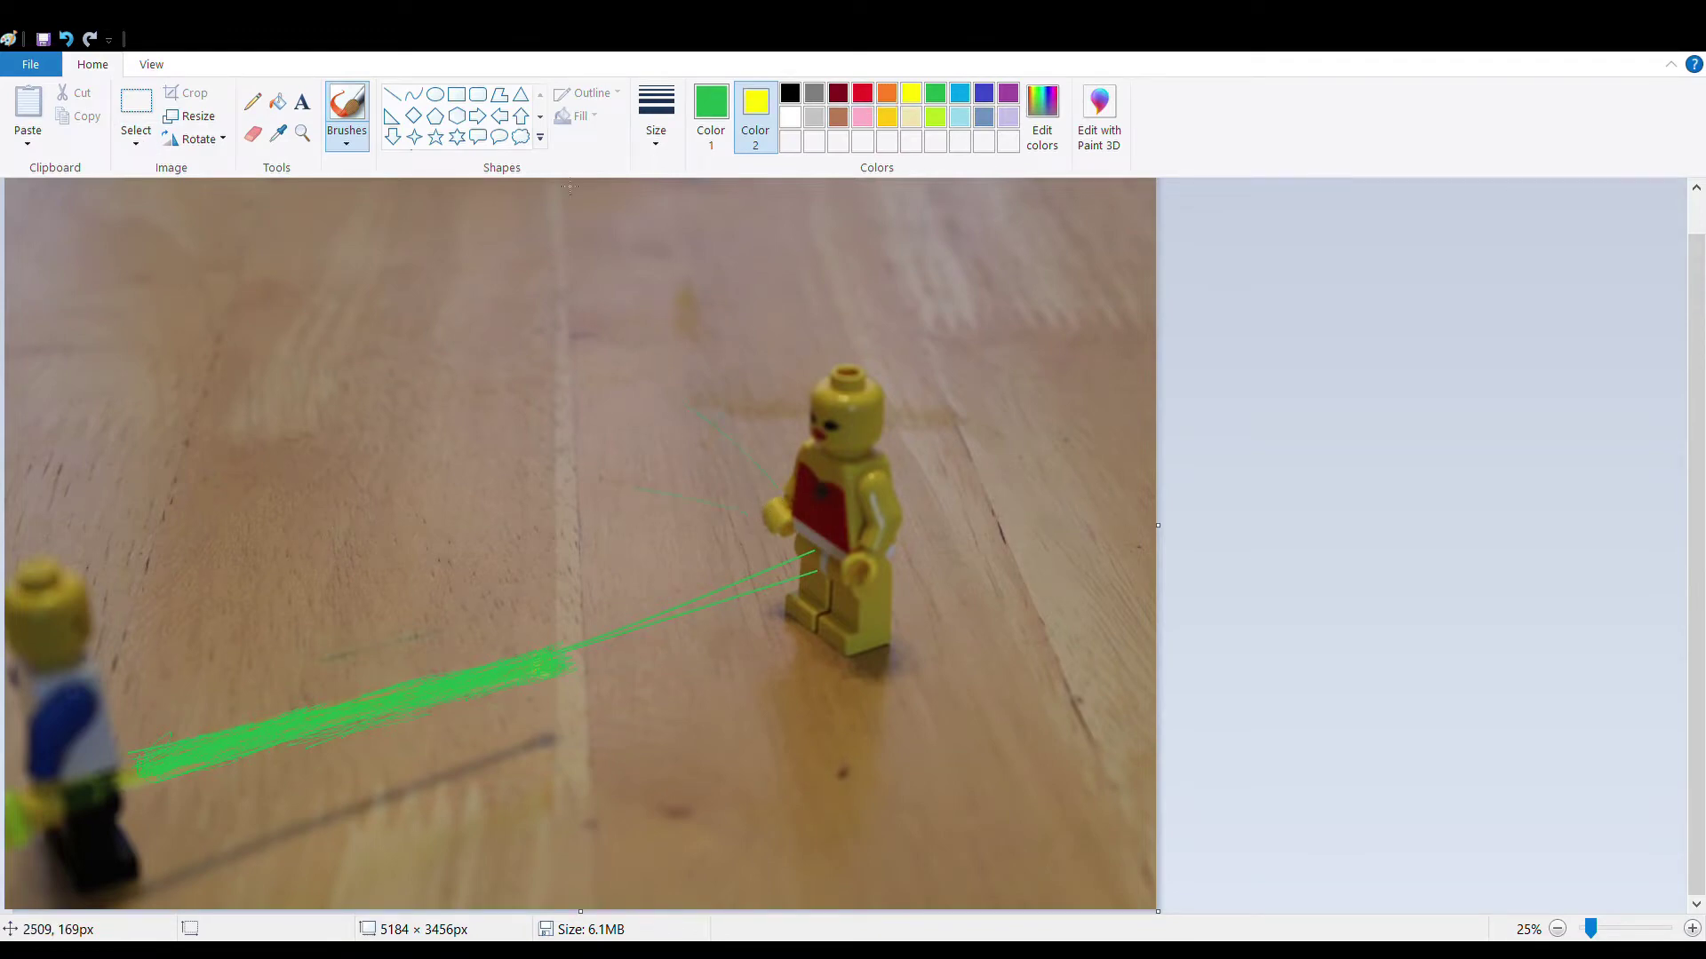
{"action": "left_click", "coordinate": [711, 114]}
{"action": "left_click", "coordinate": [913, 96]}
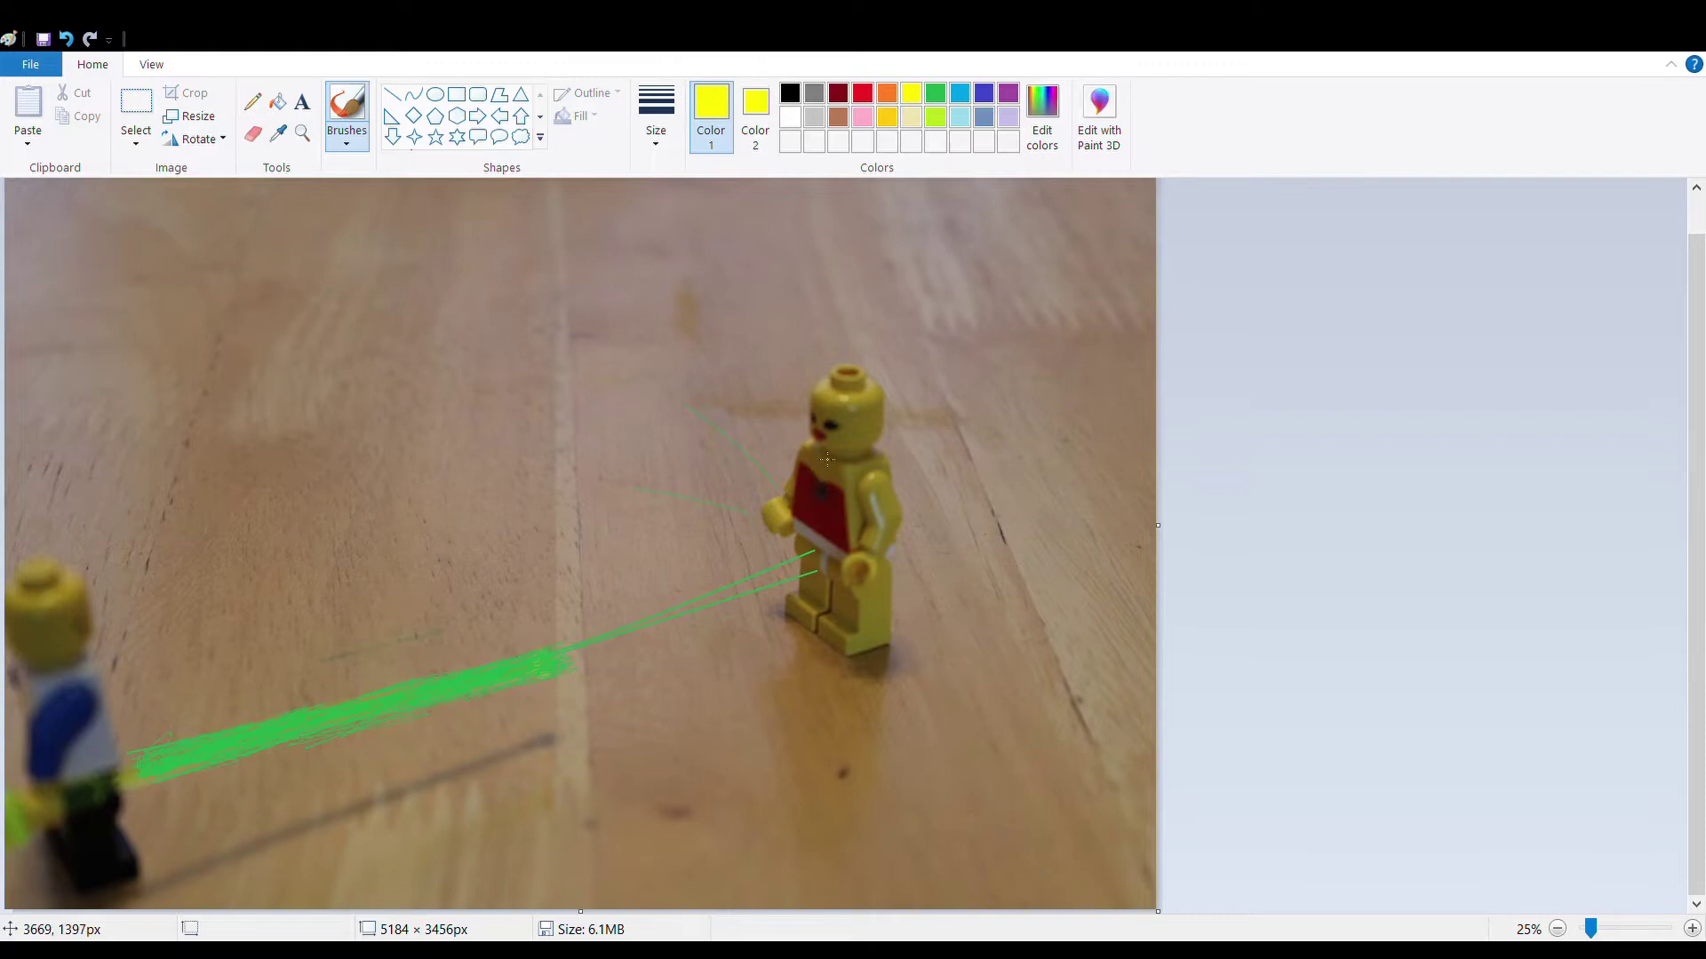
{"action": "left_click_drag", "start_coordinate": [791, 573], "coordinate": [837, 691]}
{"action": "mouse_move", "coordinate": [842, 552]}
{"action": "left_mouse_down"}
{"action": "mouse_move", "coordinate": [944, 484]}
{"action": "mouse_move", "coordinate": [939, 383]}
{"action": "left_mouse_up"}
{"action": "left_click_drag", "start_coordinate": [781, 492], "coordinate": [572, 503]}
{"action": "left_click_drag", "start_coordinate": [815, 573], "coordinate": [909, 704]}
Add more yellow spark strokes around the figure and scattered across the table.
{"action": "mouse_move", "coordinate": [837, 535]}
{"action": "left_mouse_down"}
{"action": "mouse_move", "coordinate": [999, 543]}
{"action": "mouse_move", "coordinate": [653, 492]}
{"action": "mouse_move", "coordinate": [899, 355]}
{"action": "left_mouse_up"}
{"action": "mouse_move", "coordinate": [849, 560]}
{"action": "left_mouse_down"}
{"action": "mouse_move", "coordinate": [1075, 768]}
{"action": "mouse_move", "coordinate": [518, 582]}
{"action": "left_mouse_up"}
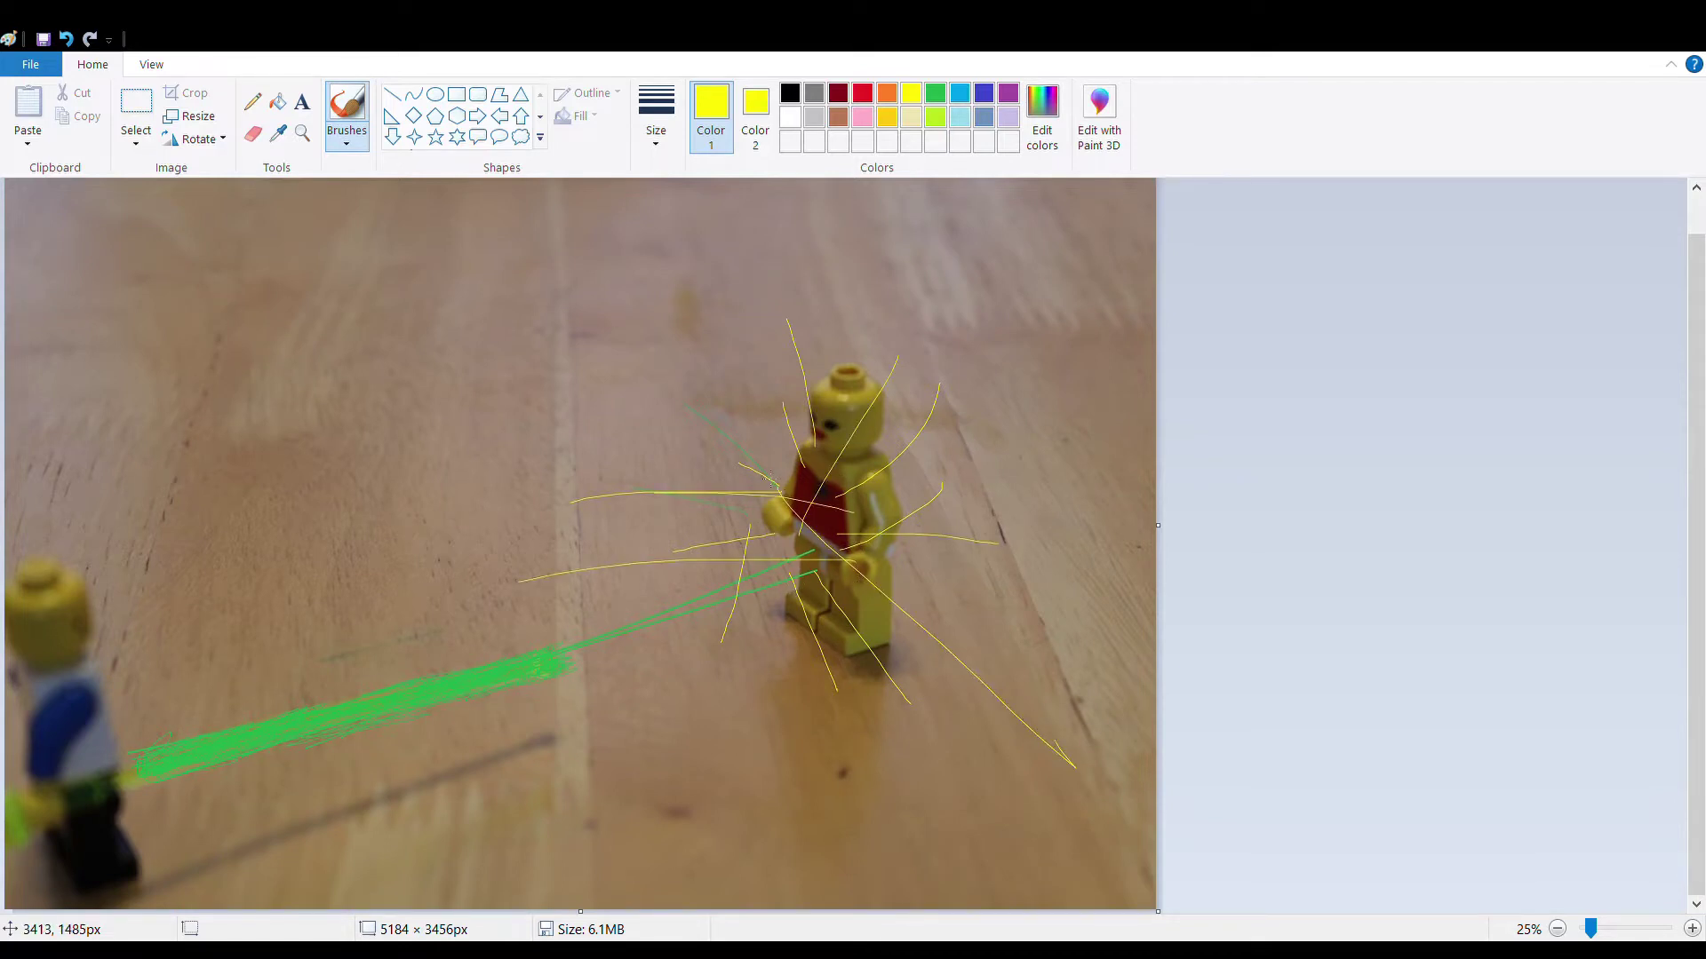
{"action": "left_click_drag", "start_coordinate": [779, 474], "coordinate": [596, 178]}
{"action": "left_click_drag", "start_coordinate": [435, 276], "coordinate": [533, 341]}
{"action": "left_click_drag", "start_coordinate": [384, 777], "coordinate": [595, 867]}
{"action": "left_click_drag", "start_coordinate": [560, 714], "coordinate": [672, 765]}
{"action": "left_click_drag", "start_coordinate": [605, 615], "coordinate": [735, 361]}
{"action": "left_click_drag", "start_coordinate": [807, 618], "coordinate": [986, 709]}
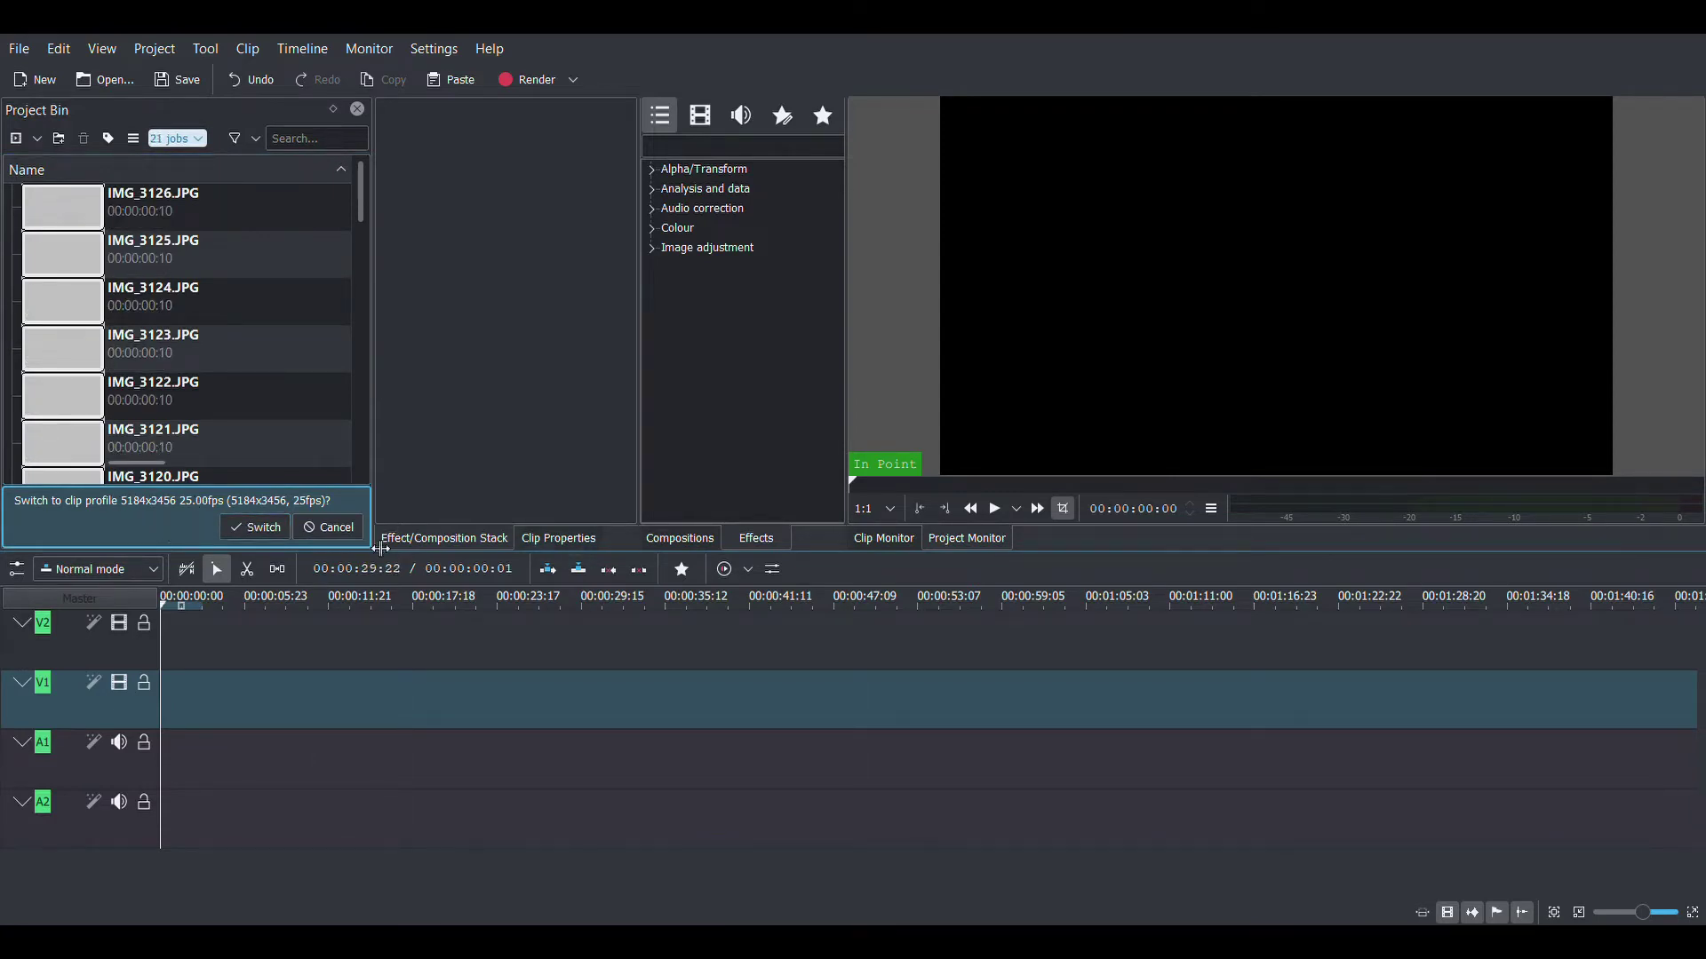
Keep the current project profile and select IMG_3096.JPG in the bin to preview it.
{"action": "left_click", "coordinate": [327, 527]}
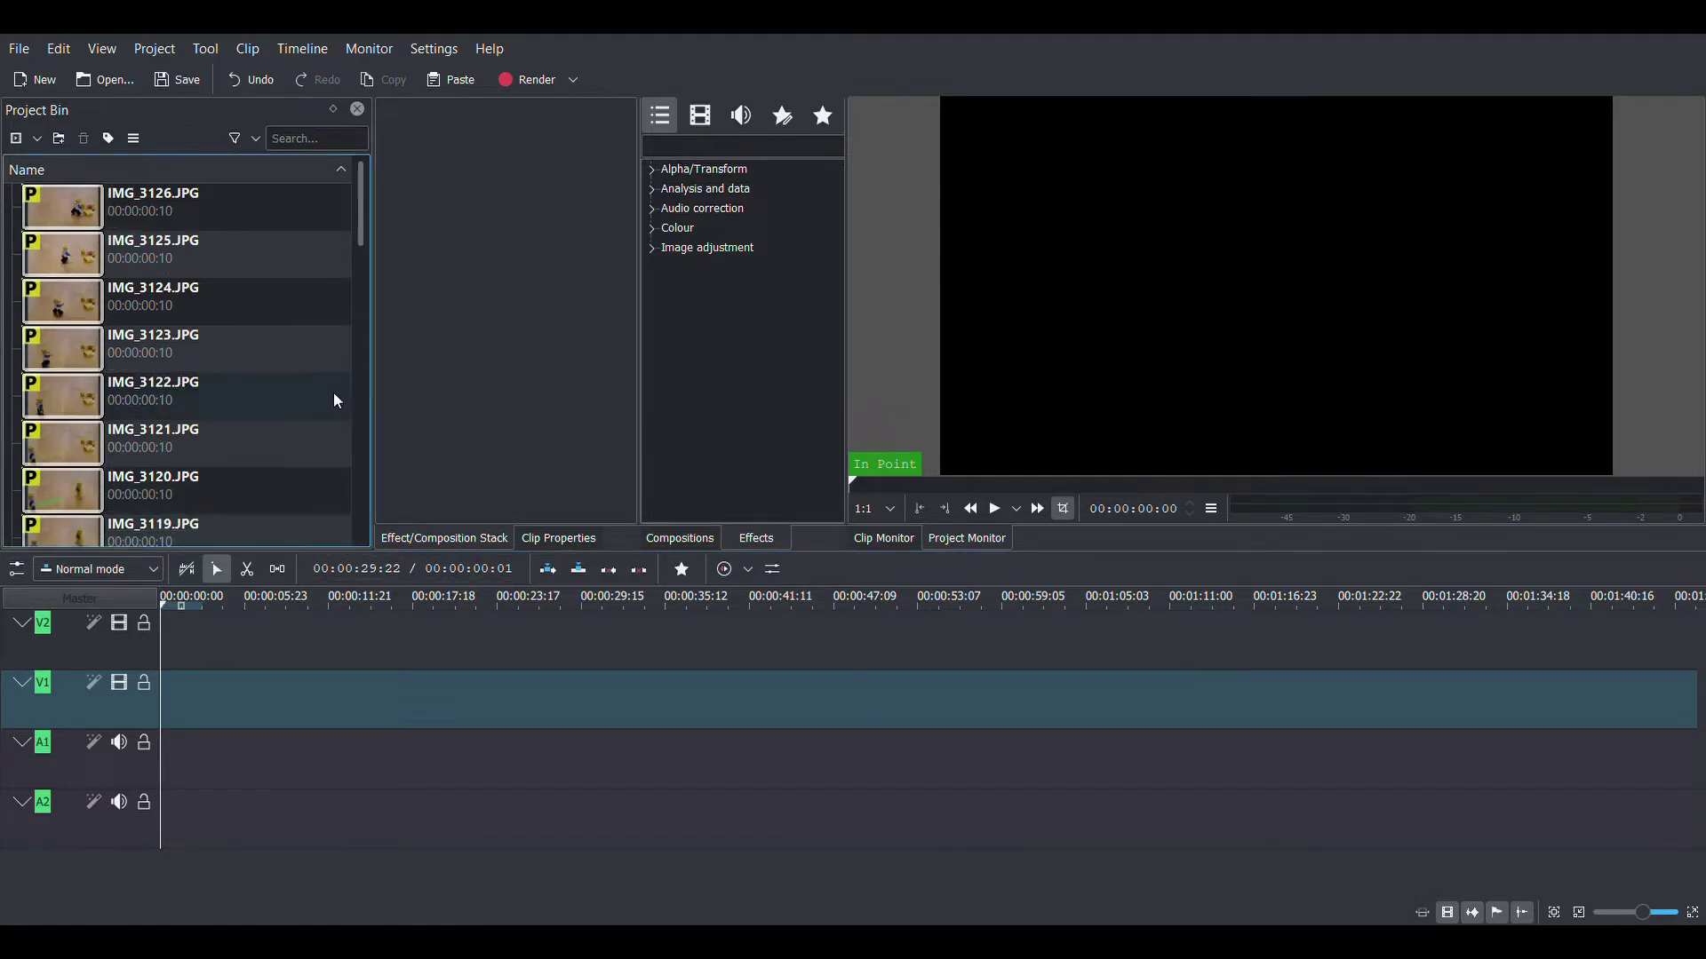
{"action": "scroll", "coordinate": [271, 382], "scroll_direction": "down", "scroll_amount": 5}
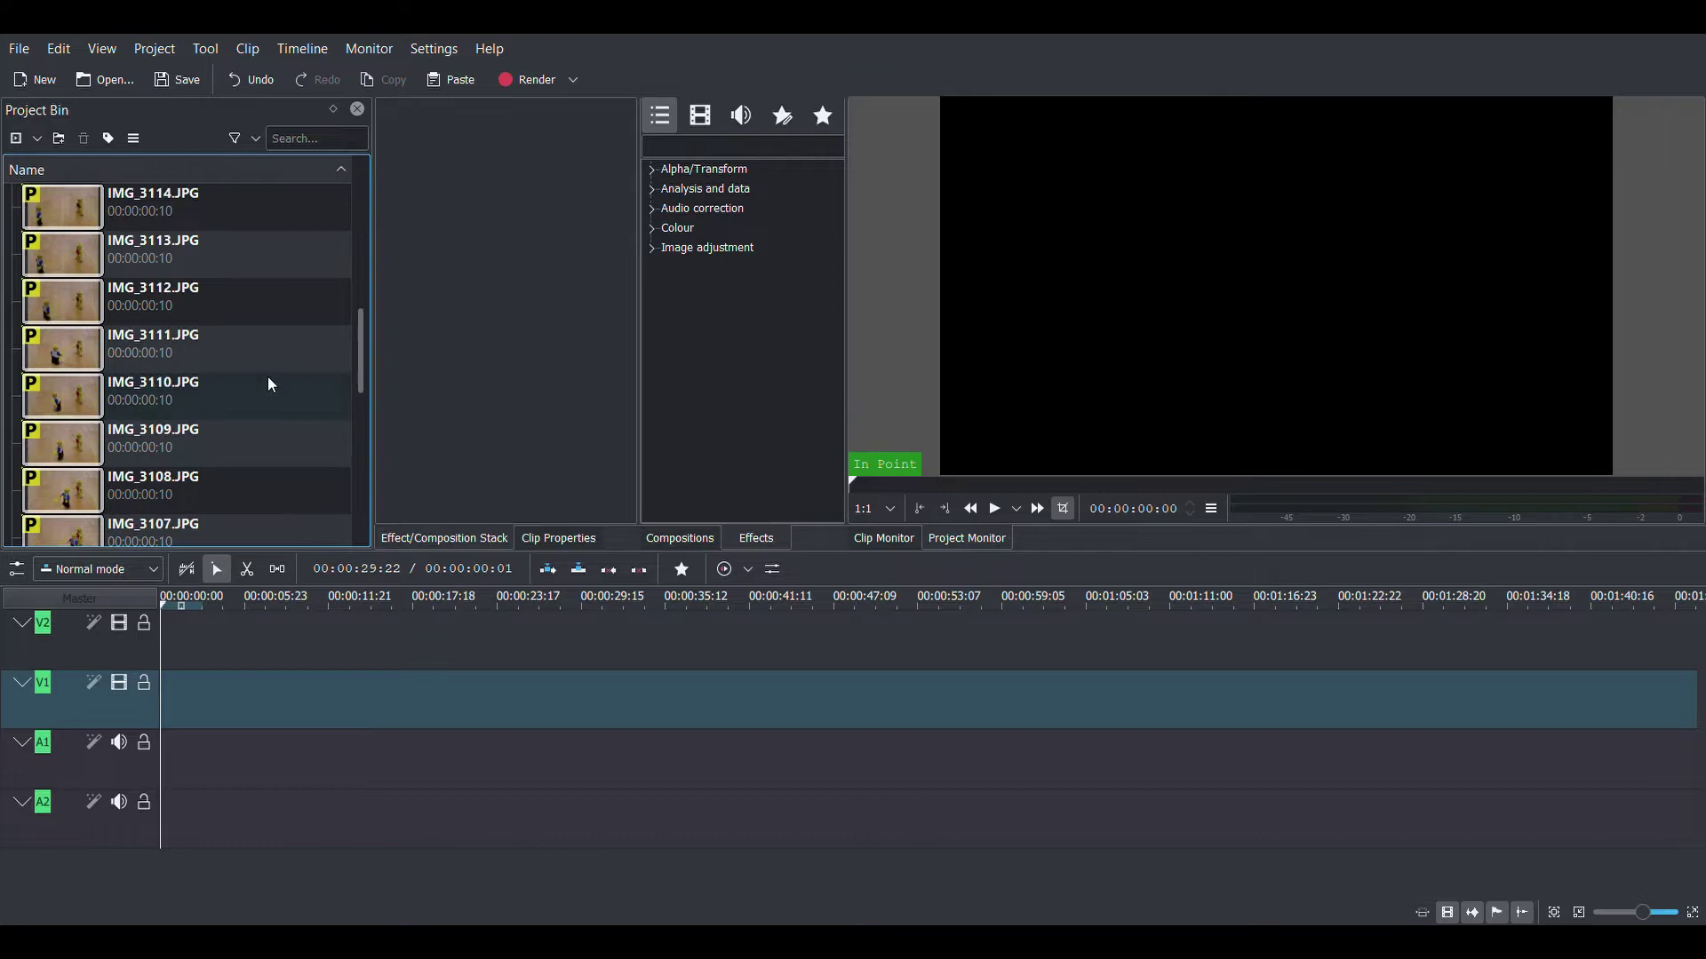
{"action": "scroll", "coordinate": [264, 380], "scroll_direction": "up", "scroll_amount": 4}
{"action": "scroll", "coordinate": [264, 382], "scroll_direction": "down", "scroll_amount": 7}
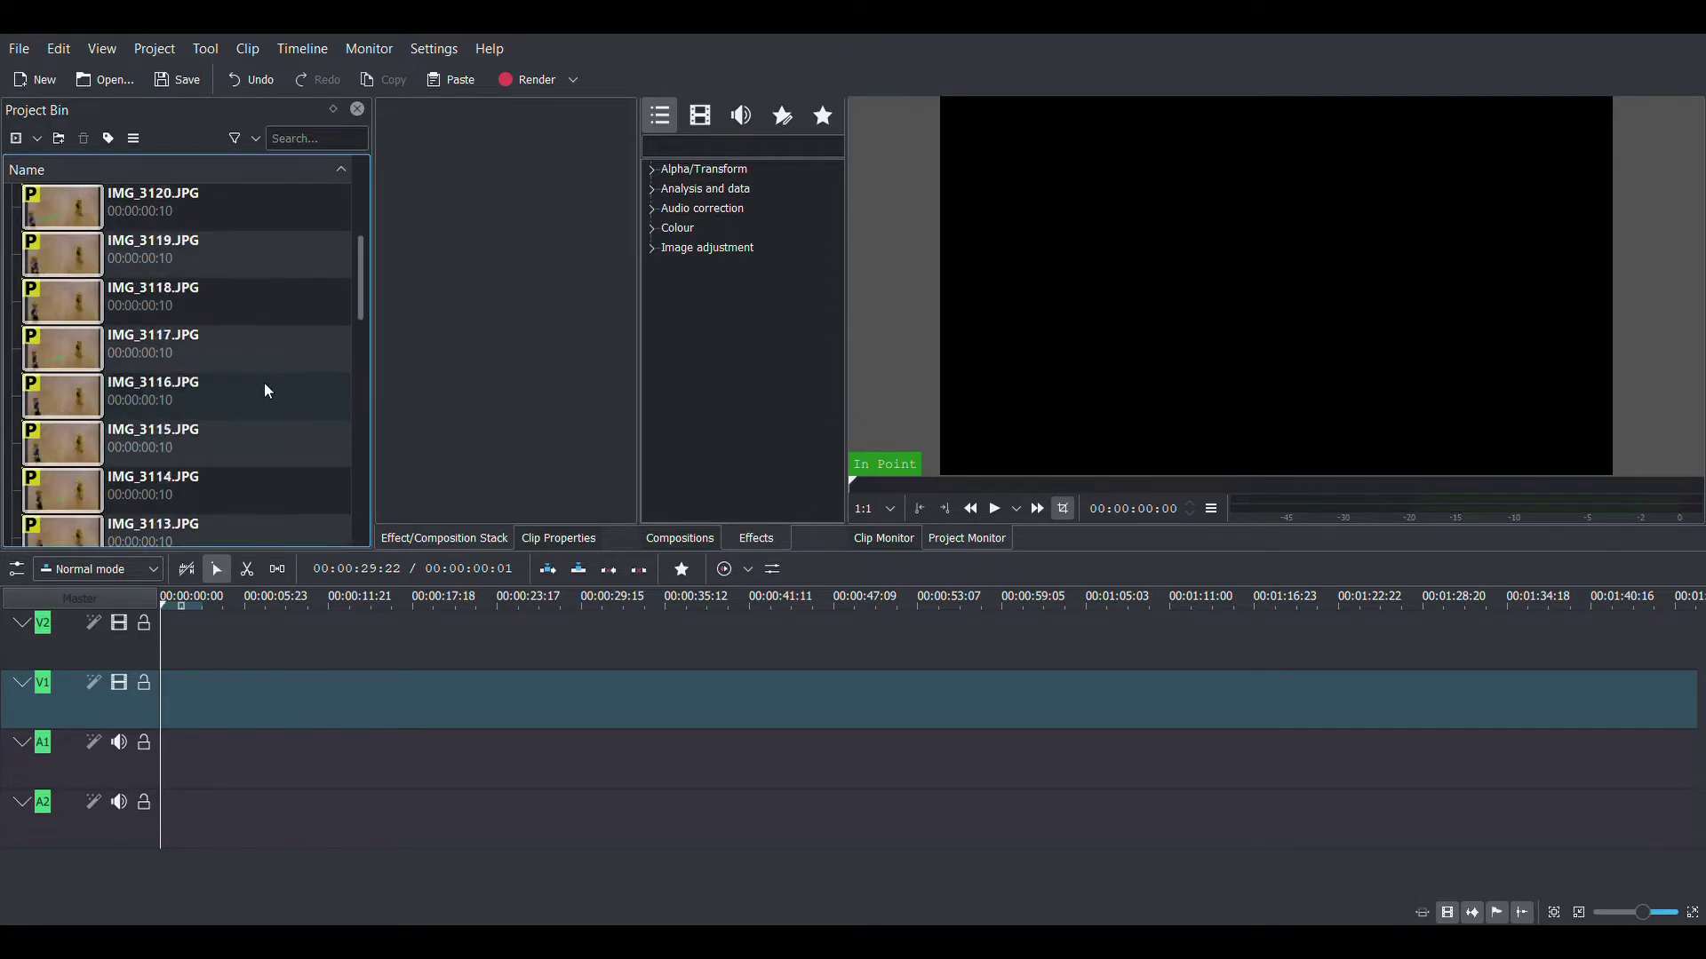
{"action": "left_click", "coordinate": [224, 494]}
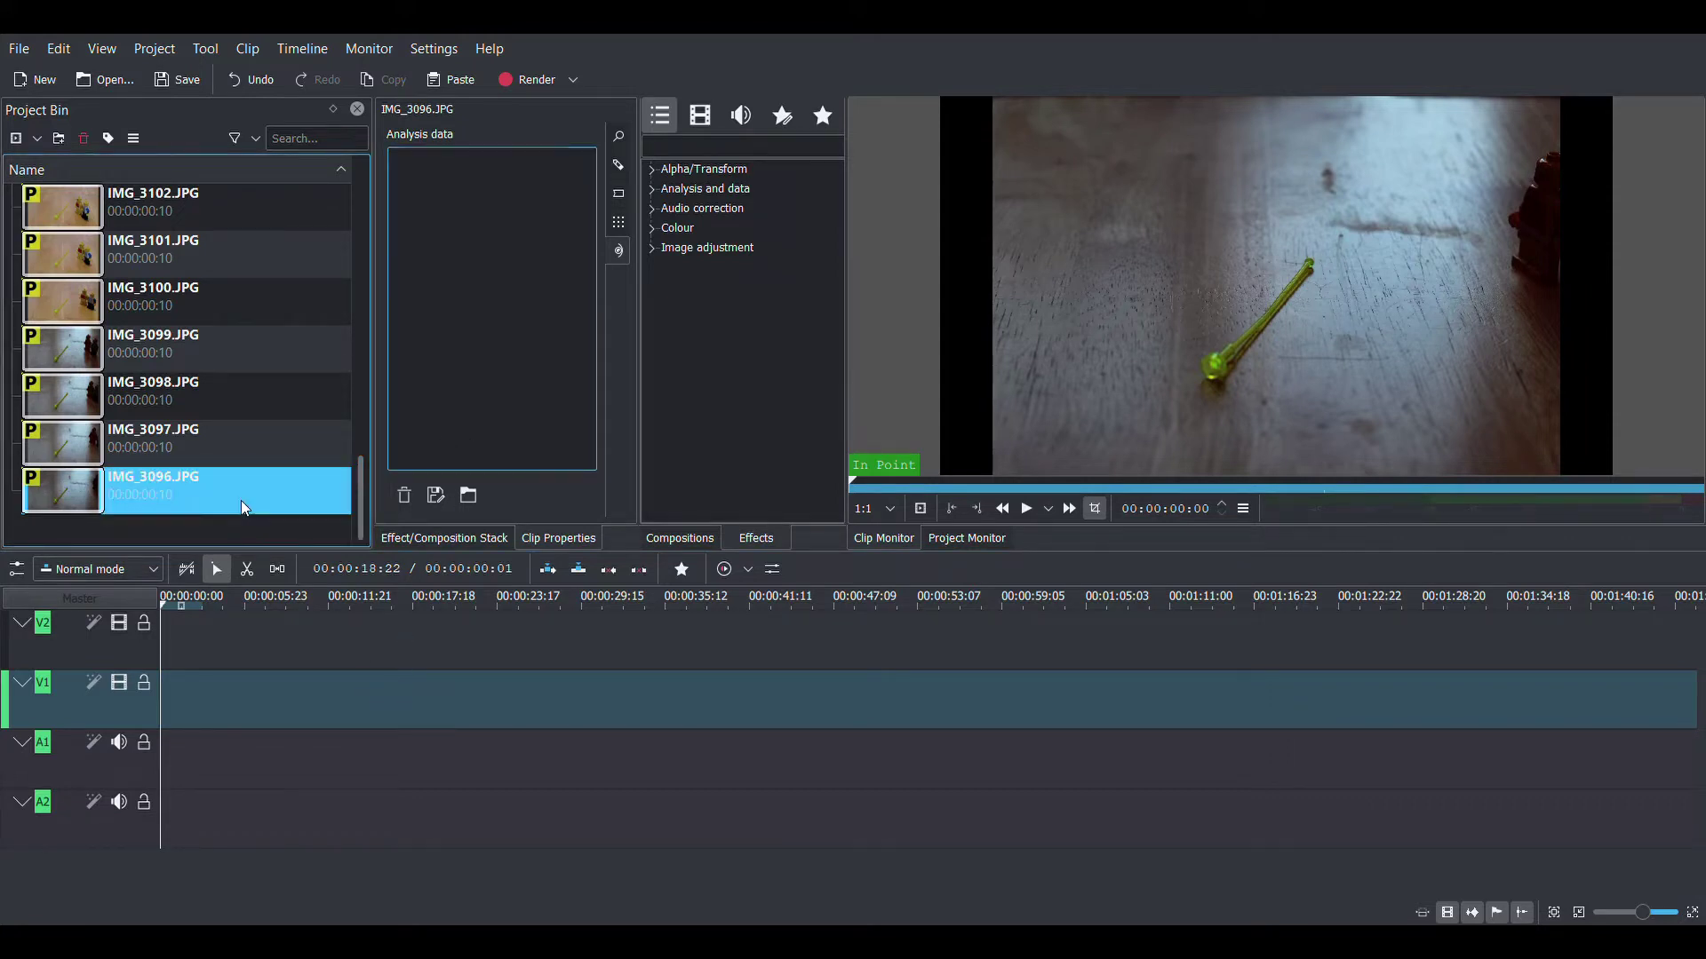
Place IMG_3096 through IMG_3100 back-to-back at the start of track V1.
{"action": "left_click_drag", "start_coordinate": [237, 487], "coordinate": [166, 709]}
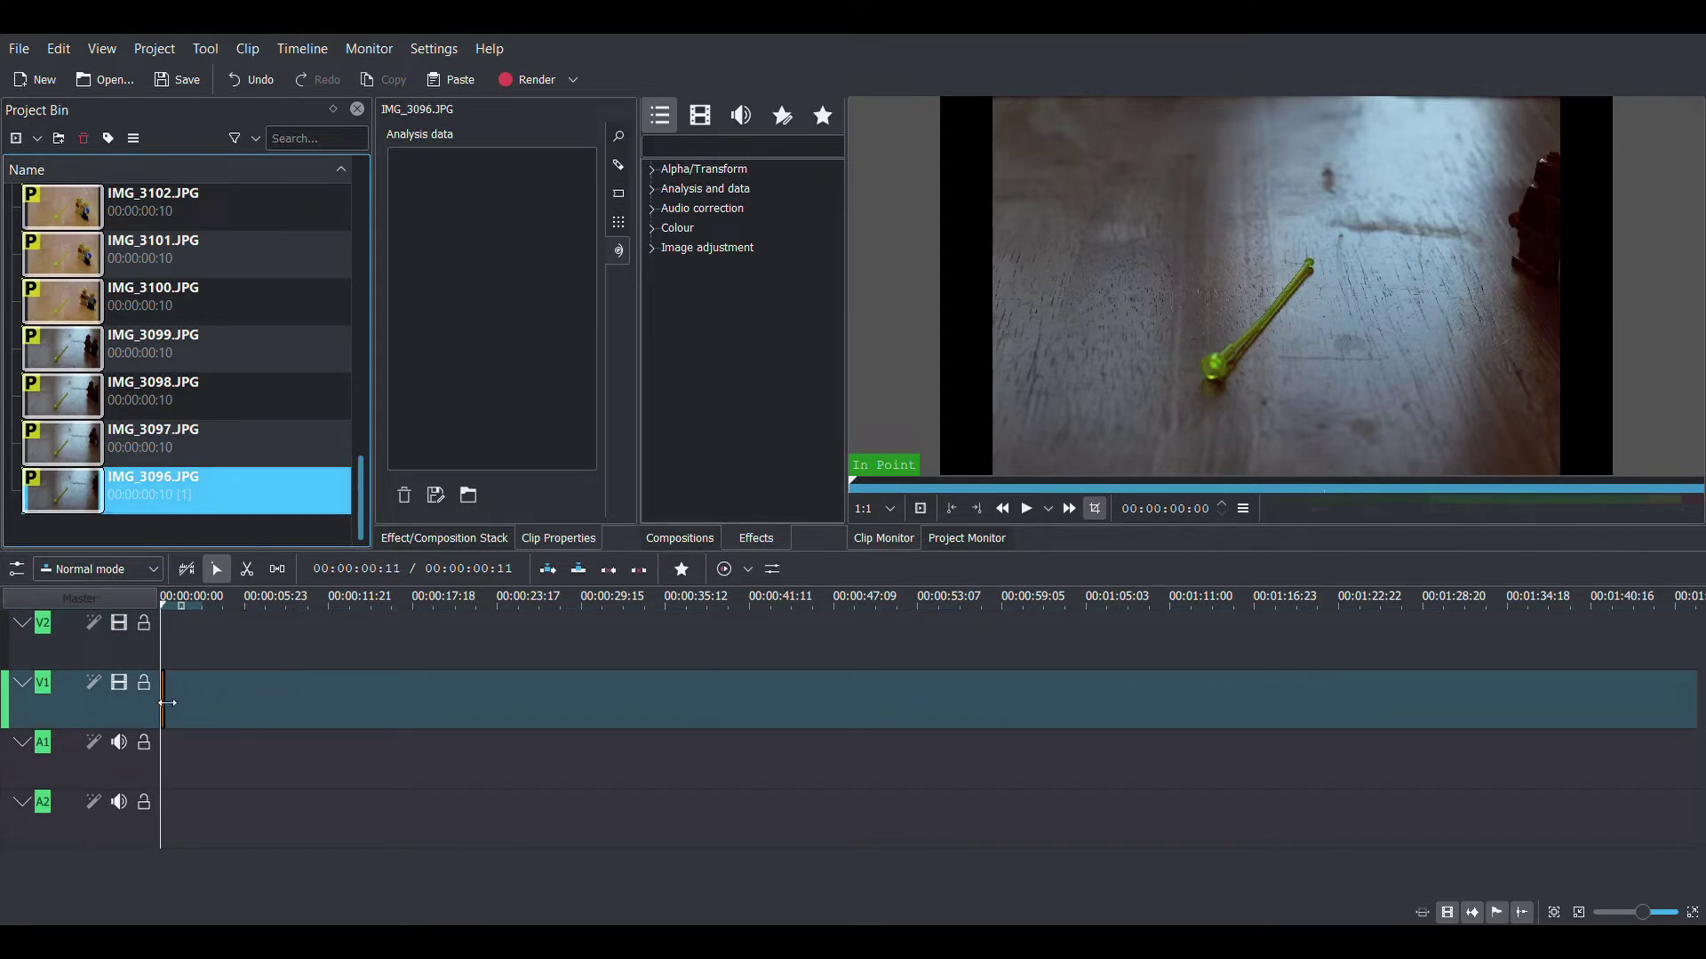
{"action": "left_click_drag", "start_coordinate": [224, 444], "coordinate": [175, 696]}
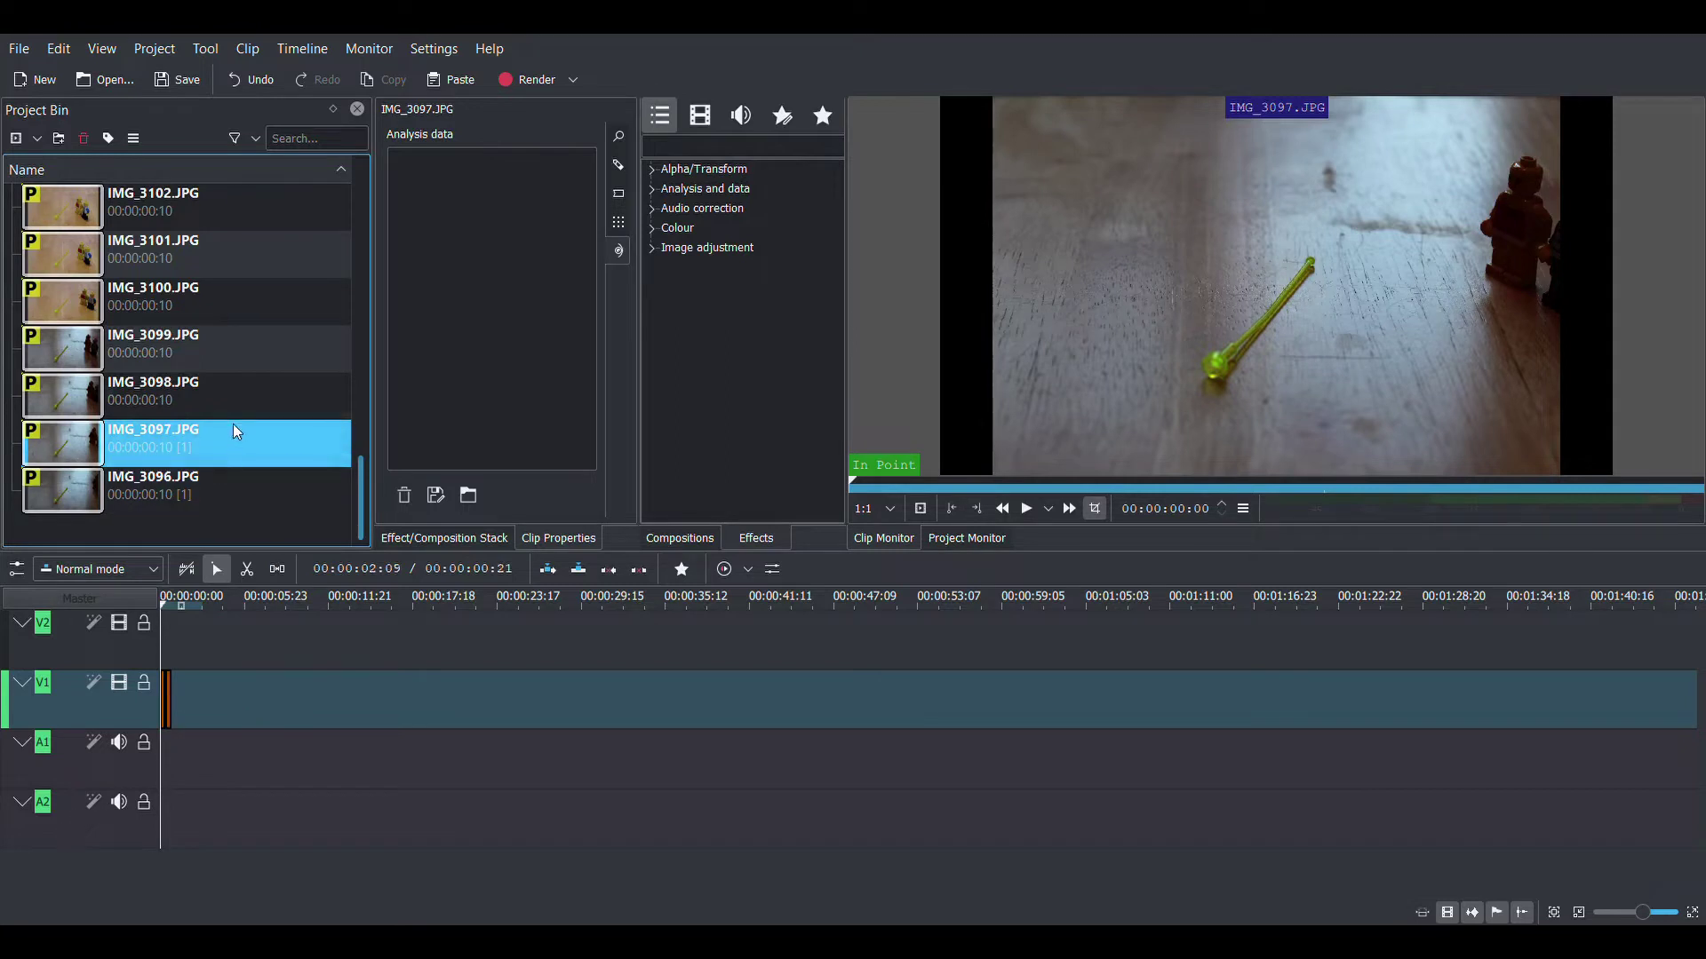
{"action": "left_click_drag", "start_coordinate": [233, 400], "coordinate": [188, 698]}
{"action": "left_click_drag", "start_coordinate": [264, 360], "coordinate": [195, 693]}
{"action": "left_click_drag", "start_coordinate": [215, 311], "coordinate": [194, 698]}
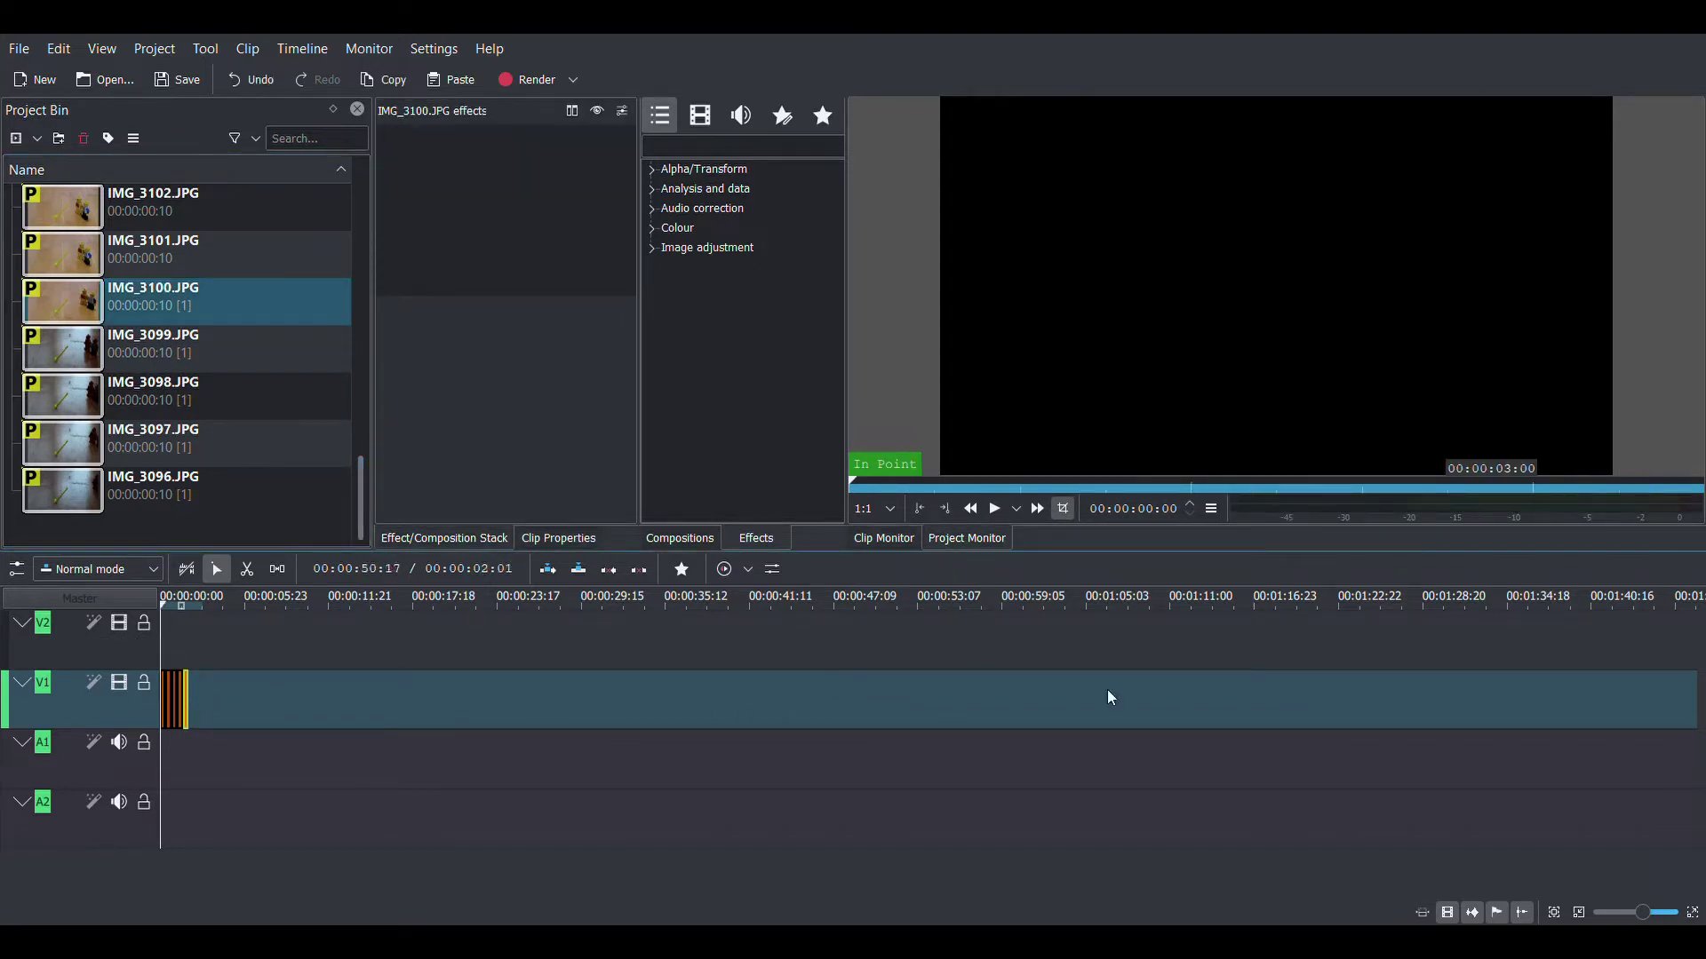
Zoom the timeline in and append IMG_3101 through IMG_3106 on V1.
{"action": "left_click_drag", "start_coordinate": [1644, 920], "coordinate": [1661, 919]}
{"action": "left_click", "coordinate": [221, 222]}
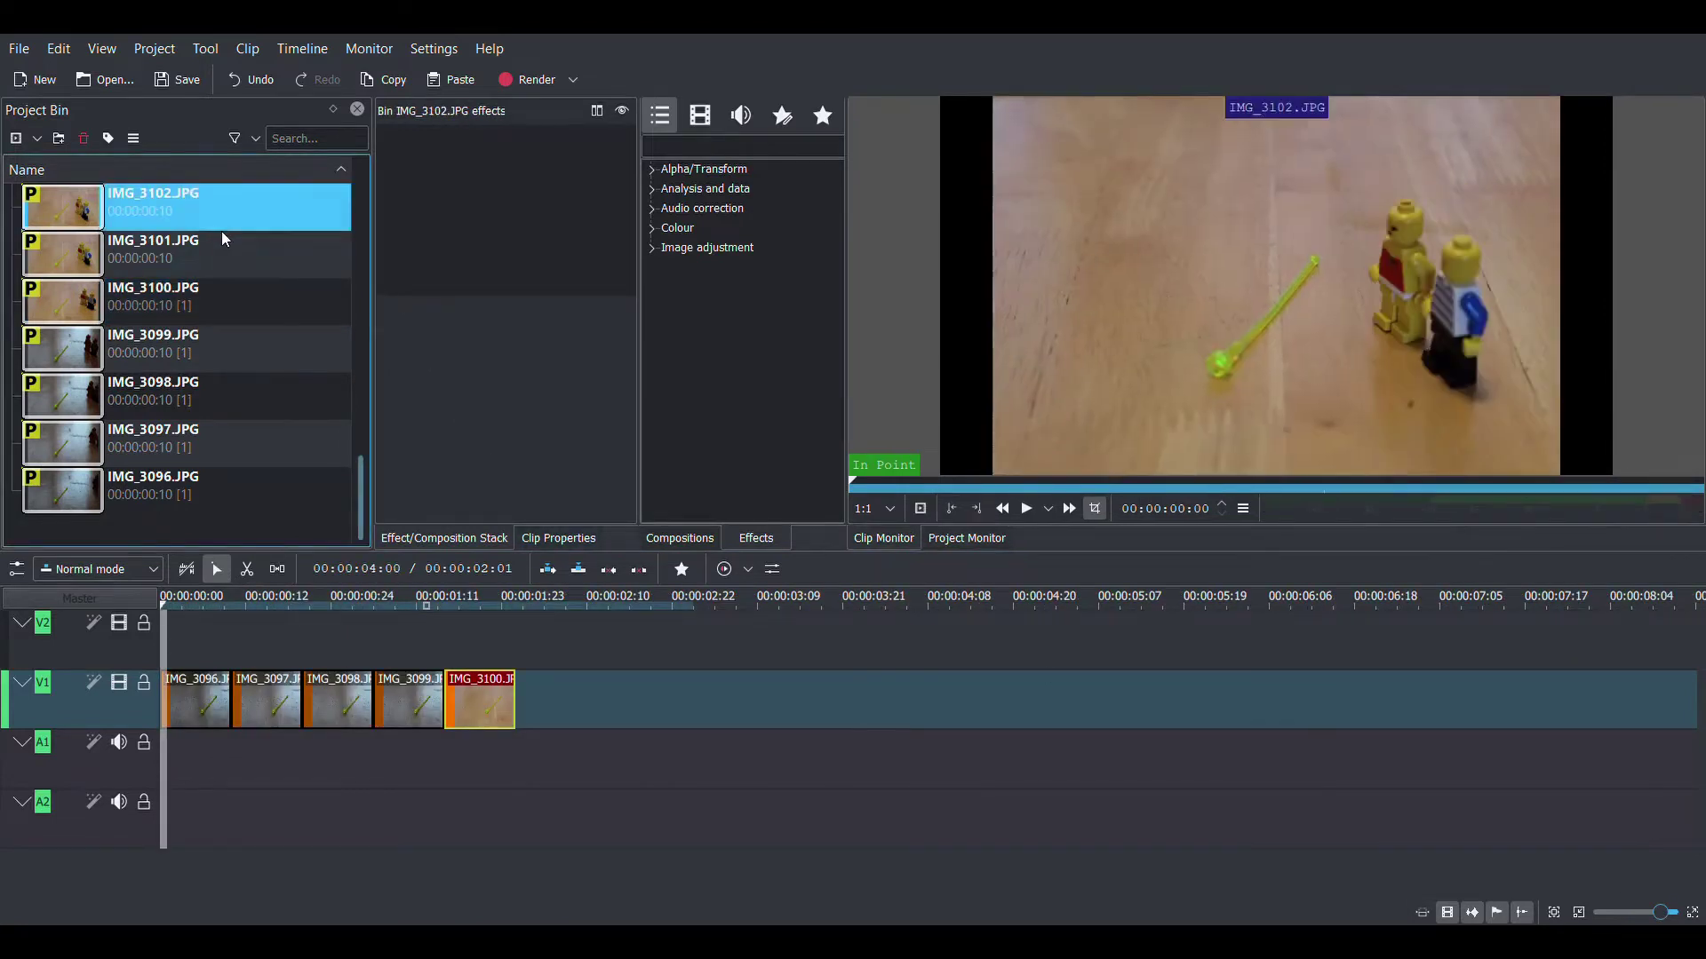
{"action": "left_click_drag", "start_coordinate": [224, 233], "coordinate": [529, 689]}
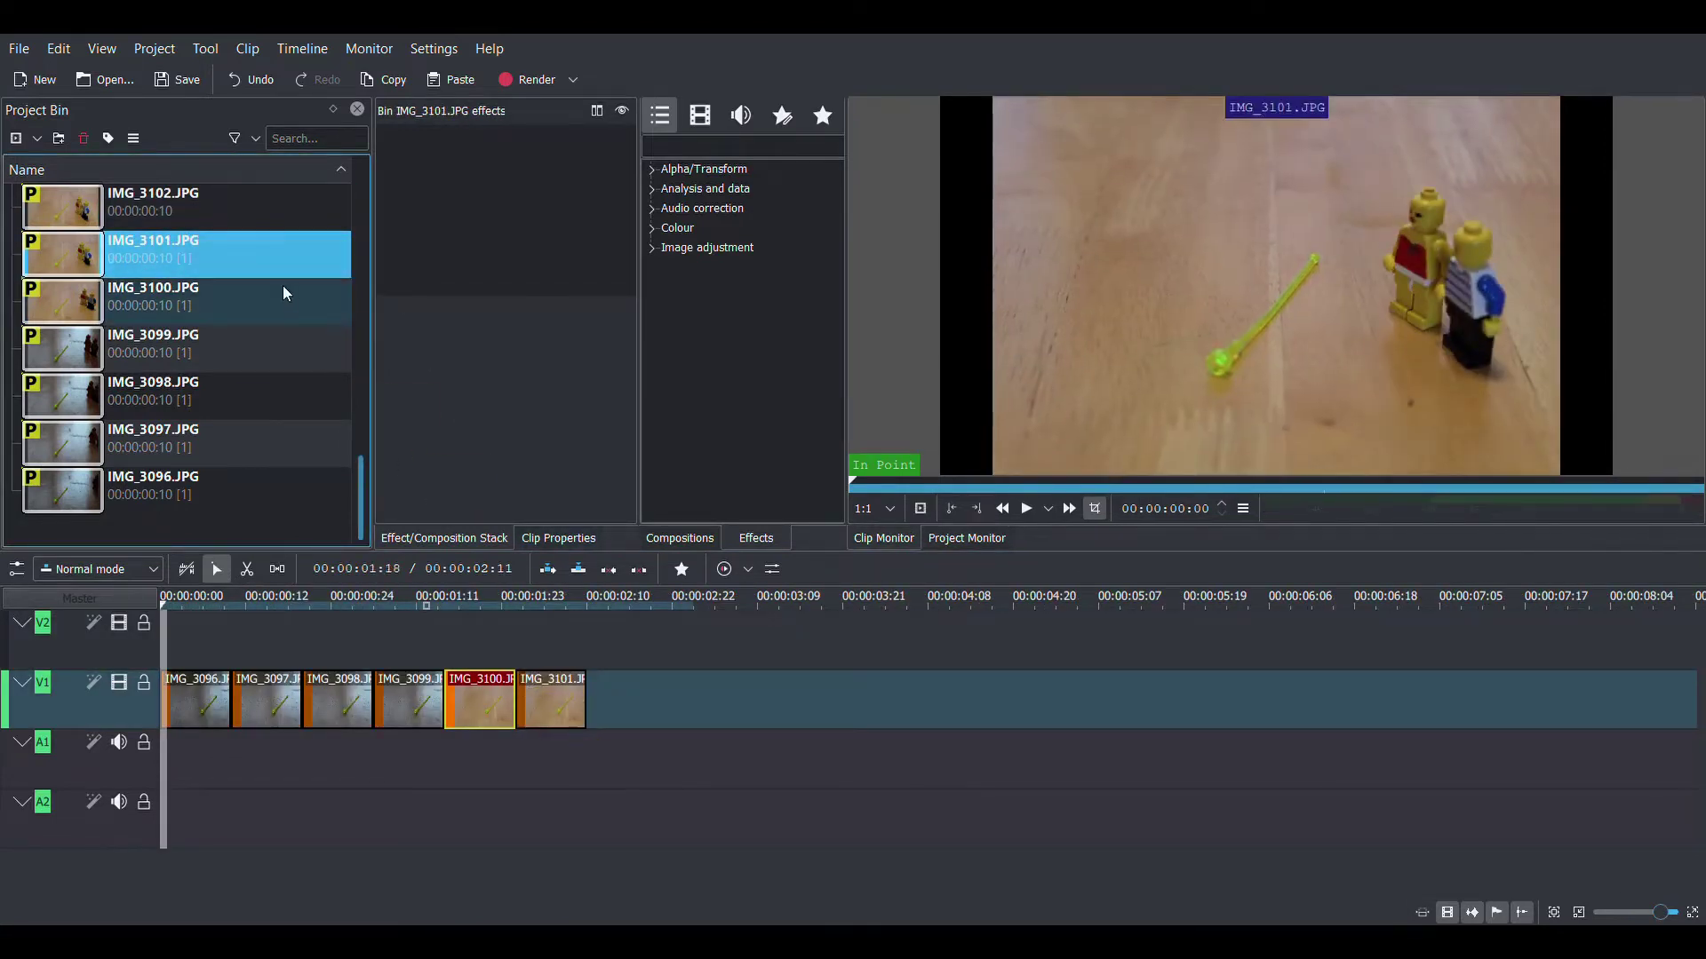
{"action": "left_click", "coordinate": [249, 216]}
{"action": "left_click_drag", "start_coordinate": [249, 217], "coordinate": [601, 686]}
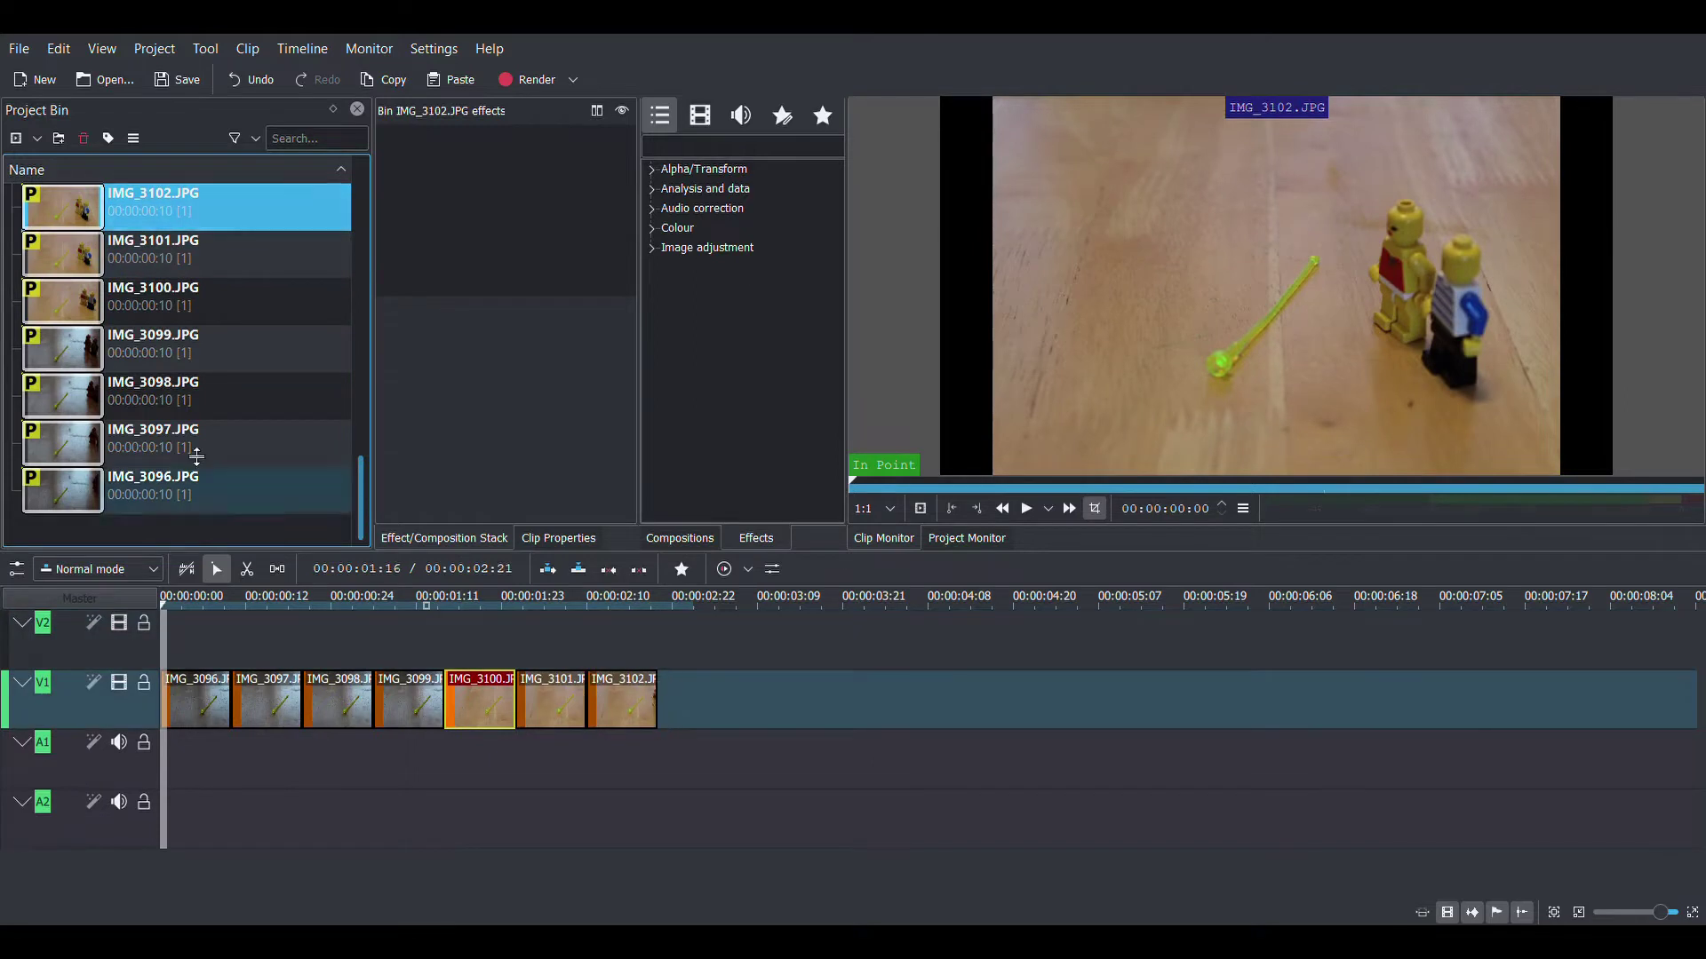
{"action": "scroll", "coordinate": [193, 343], "scroll_direction": "up", "scroll_amount": 2}
{"action": "left_click_drag", "start_coordinate": [203, 440], "coordinate": [678, 689]}
{"action": "left_click_drag", "start_coordinate": [210, 404], "coordinate": [764, 697]}
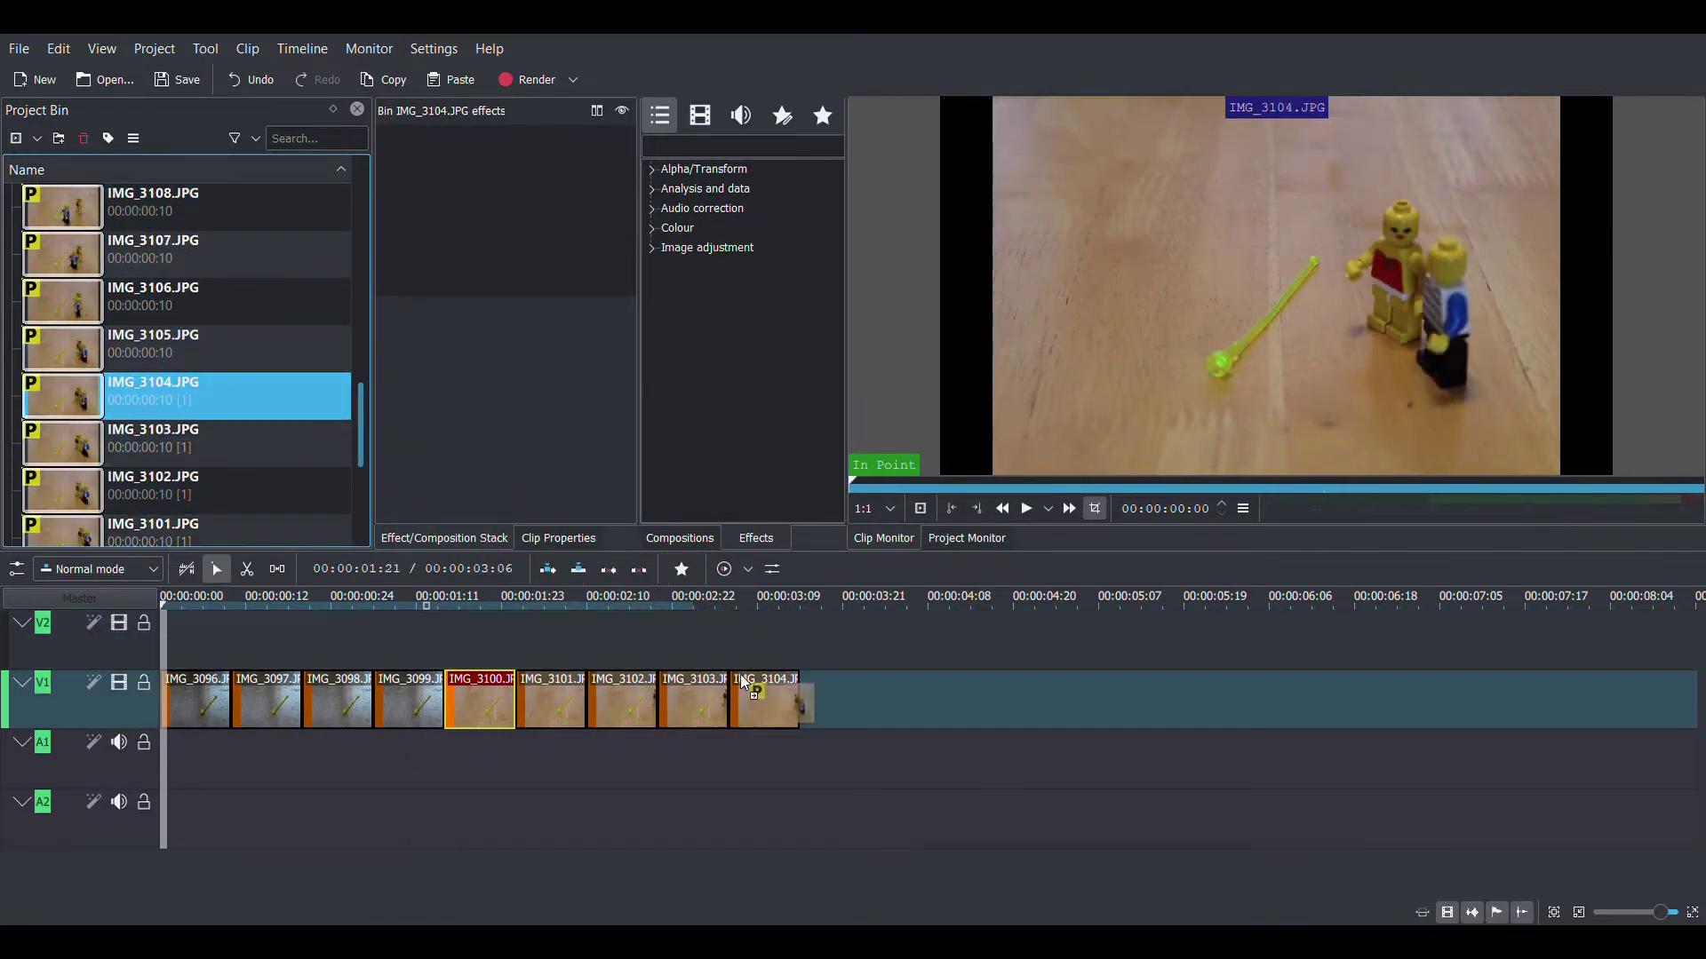
{"action": "left_click_drag", "start_coordinate": [204, 368], "coordinate": [835, 702]}
{"action": "left_click_drag", "start_coordinate": [240, 308], "coordinate": [906, 702]}
Append IMG_3107 through IMG_3110 to the end of the video track.
{"action": "scroll", "coordinate": [203, 391], "scroll_direction": "up", "scroll_amount": 1}
{"action": "left_click_drag", "start_coordinate": [203, 391], "coordinate": [977, 702]}
{"action": "left_click_drag", "start_coordinate": [213, 351], "coordinate": [1057, 706]}
{"action": "left_click_drag", "start_coordinate": [204, 307], "coordinate": [1120, 702]}
{"action": "scroll", "coordinate": [156, 382], "scroll_direction": "up", "scroll_amount": 1}
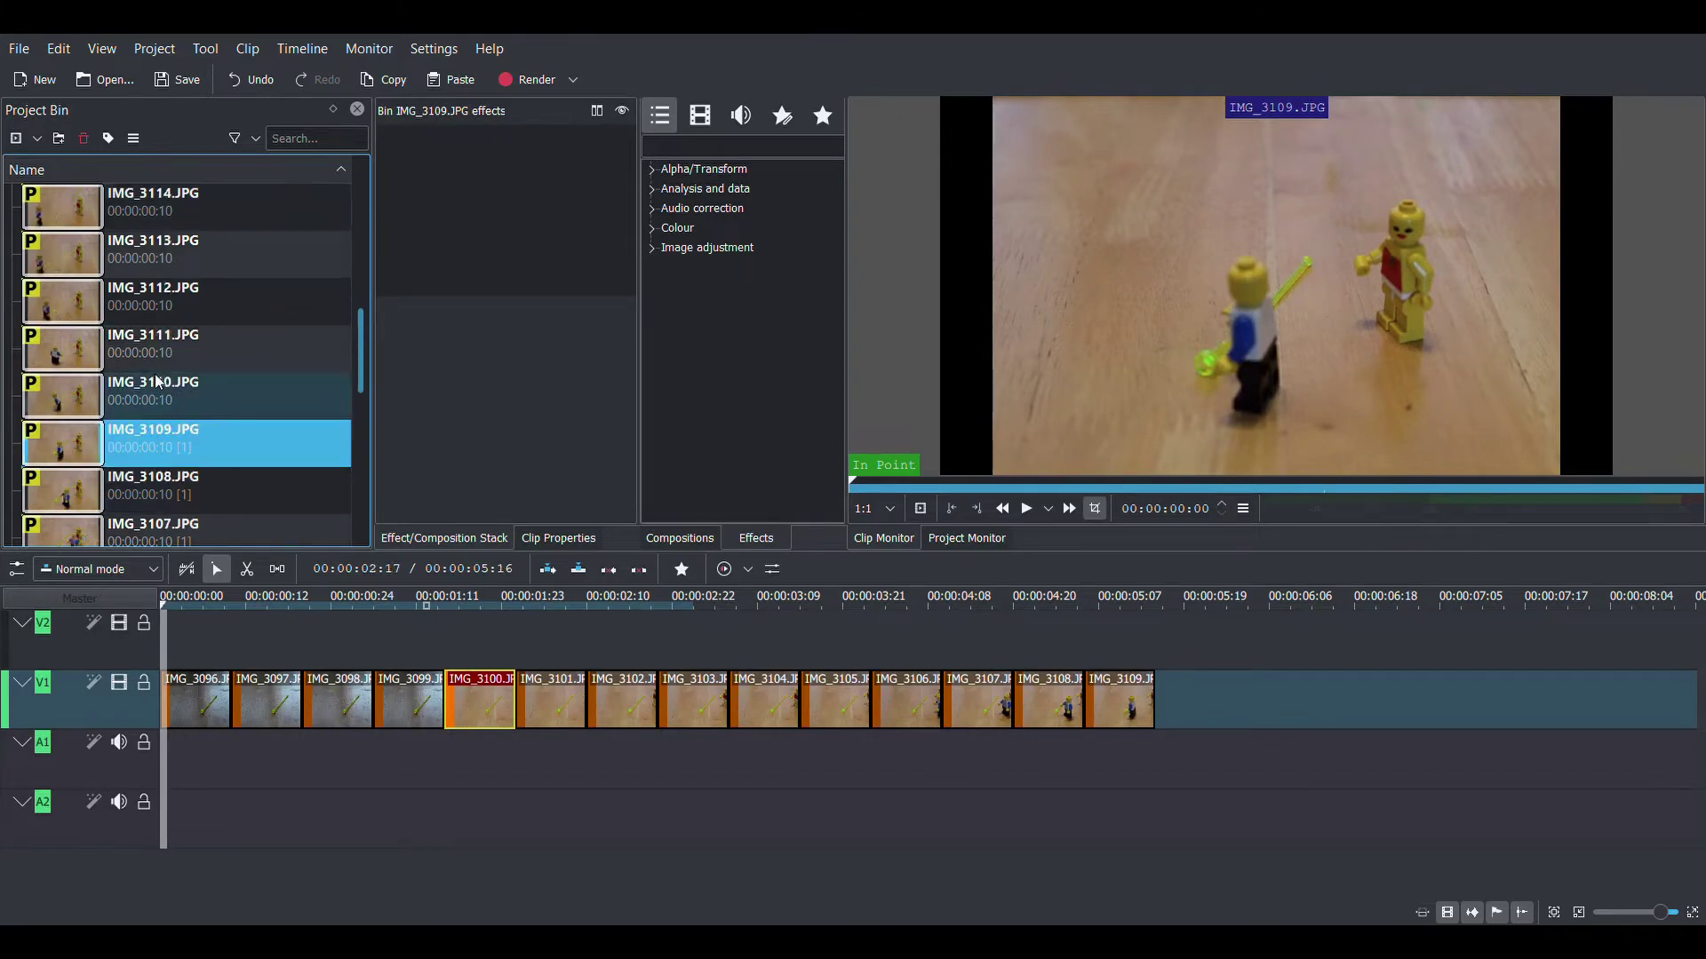
{"action": "left_click_drag", "start_coordinate": [204, 406], "coordinate": [1190, 702]}
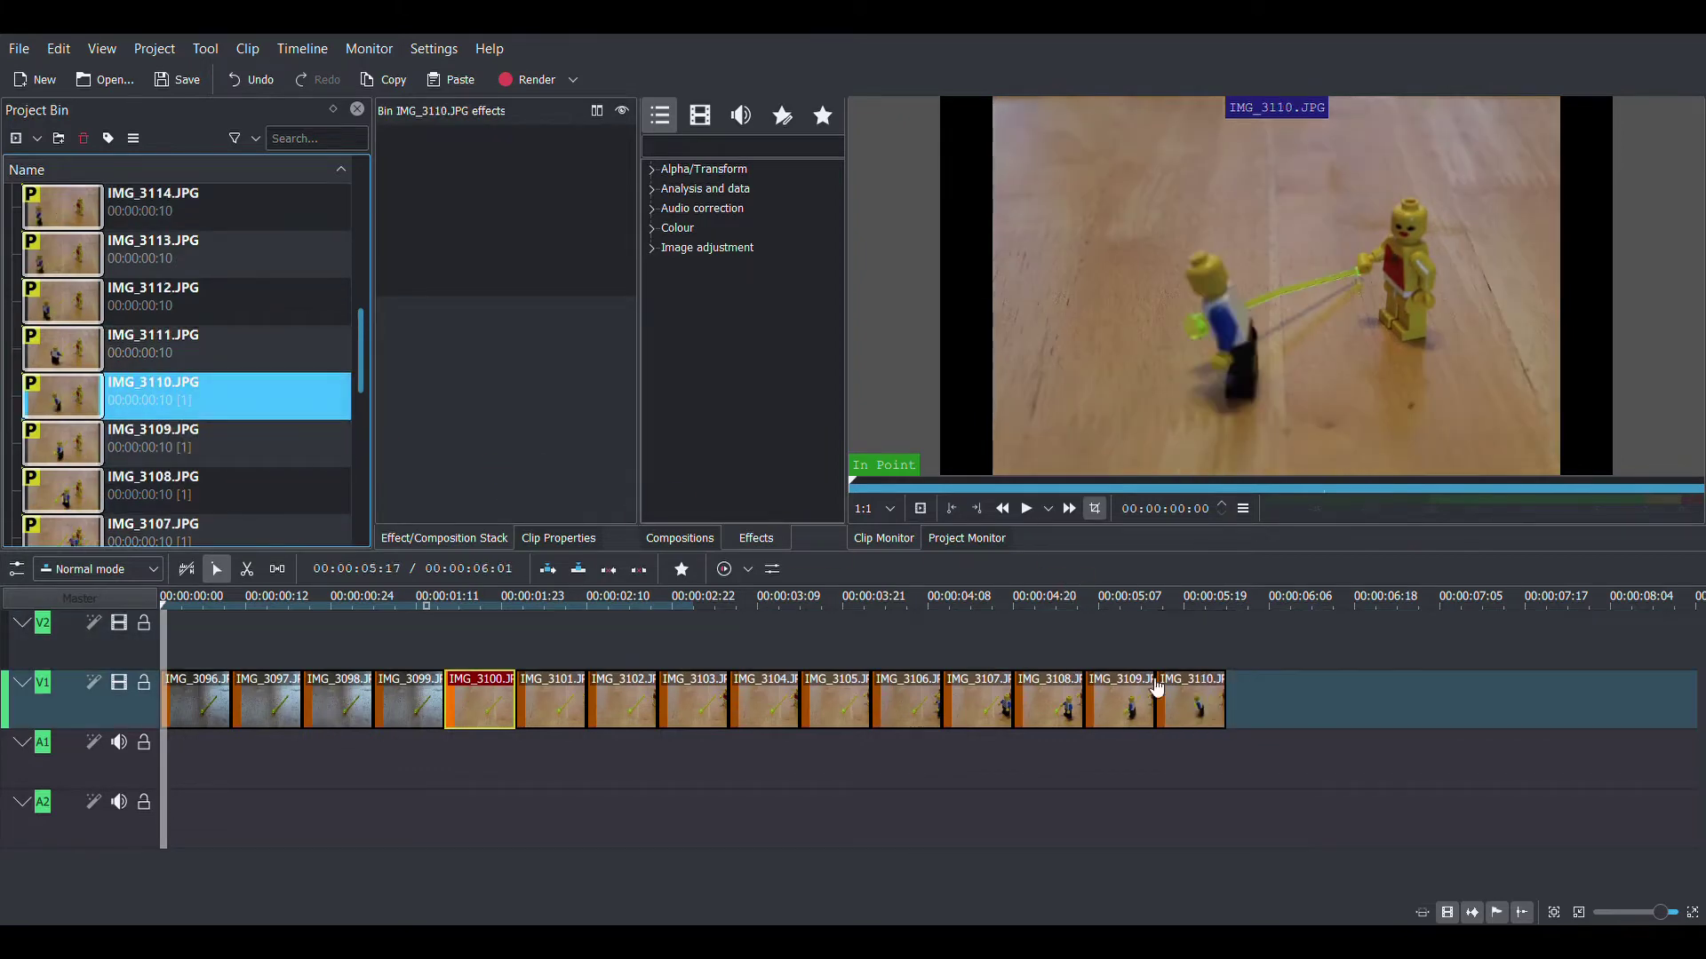
{"action": "scroll", "coordinate": [306, 418], "scroll_direction": "up", "scroll_amount": 1}
Append IMG_3111 through IMG_3116 to the end of the video track.
{"action": "left_click_drag", "start_coordinate": [238, 480], "coordinate": [1261, 697]}
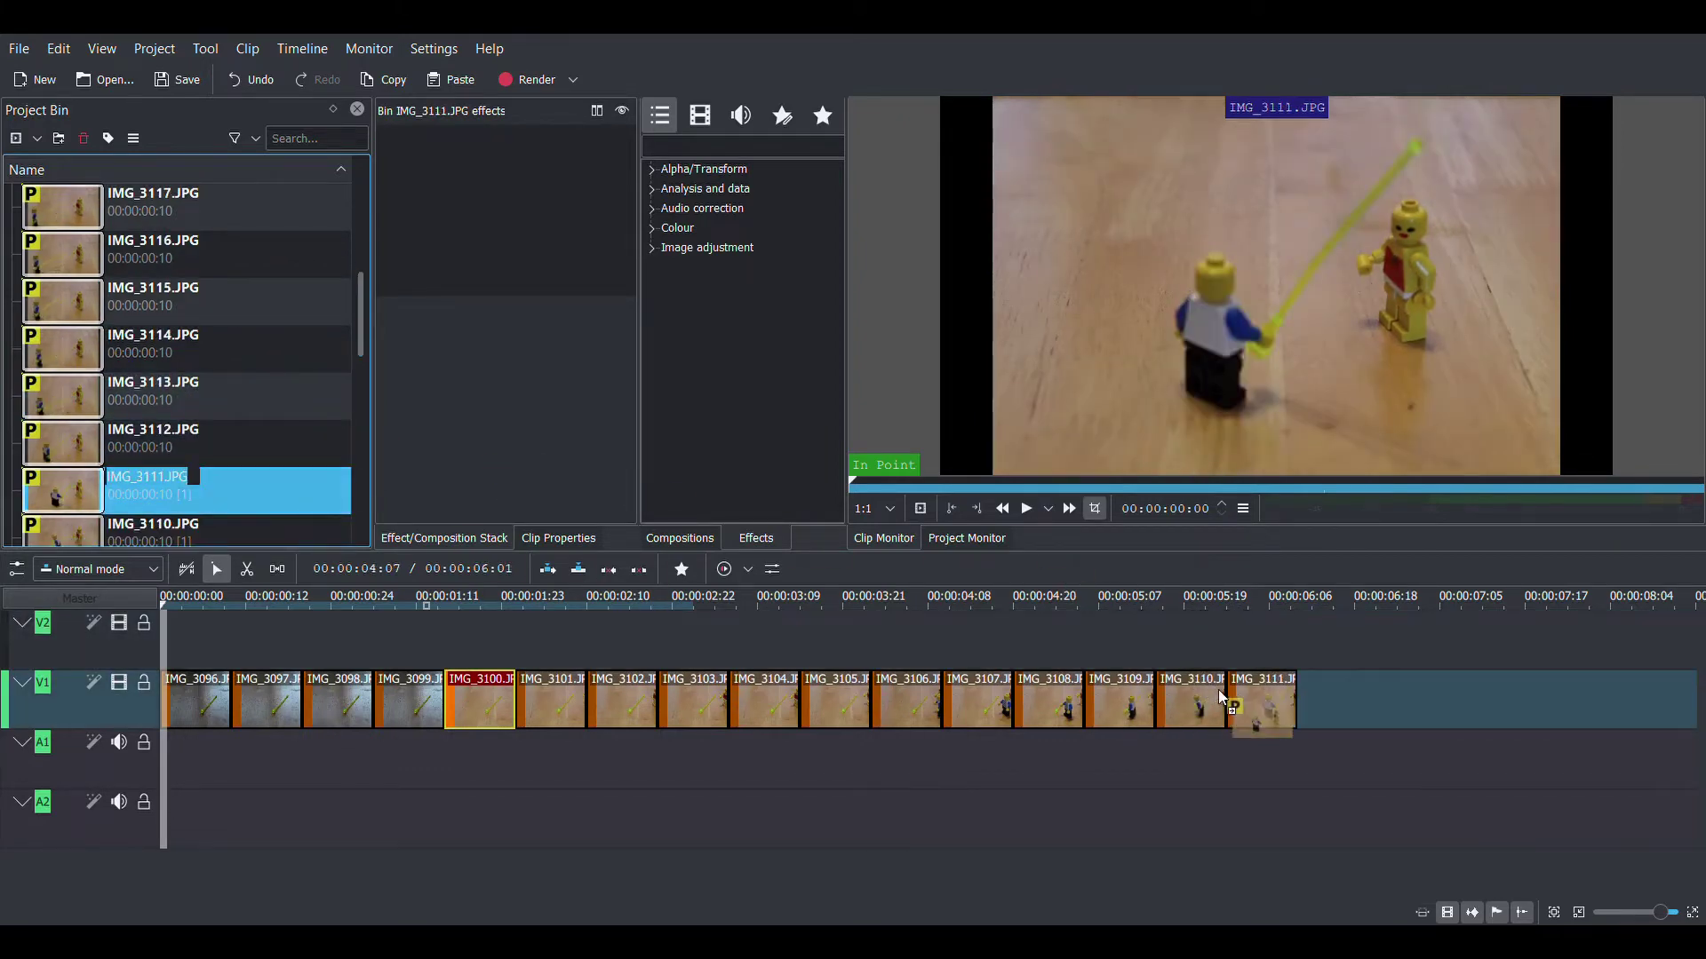
{"action": "left_click_drag", "start_coordinate": [258, 445], "coordinate": [1301, 682]}
{"action": "left_click_drag", "start_coordinate": [297, 386], "coordinate": [1393, 682]}
{"action": "scroll", "coordinate": [237, 309], "scroll_direction": "up", "scroll_amount": 1}
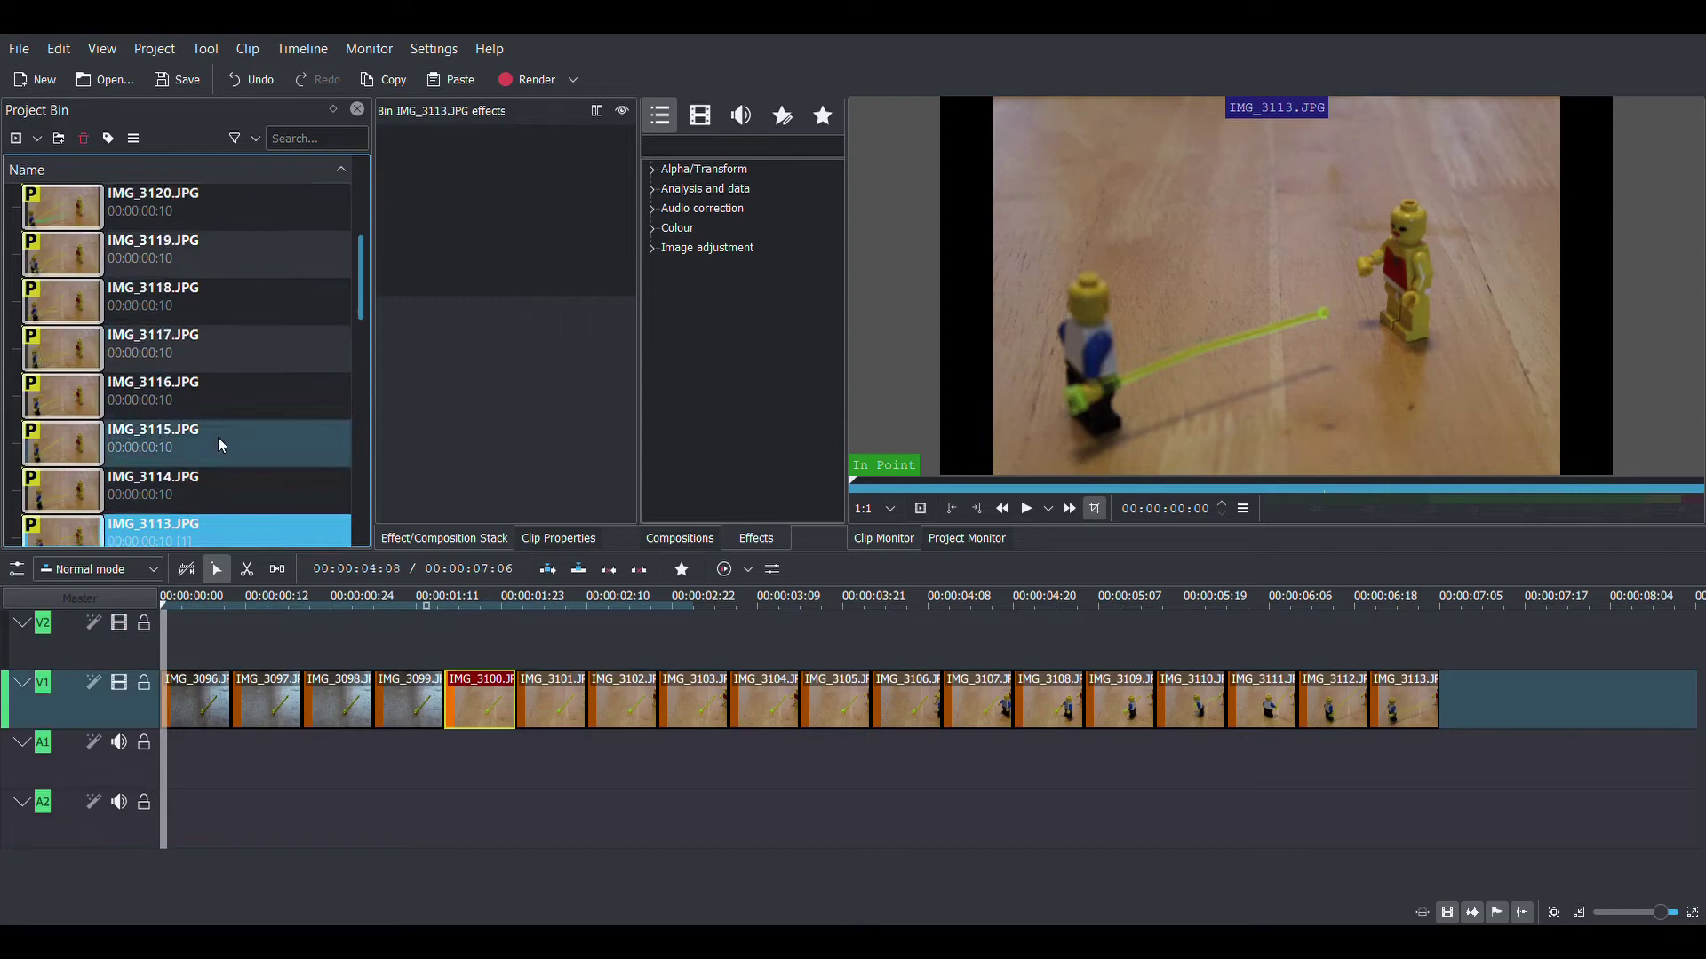
{"action": "left_click_drag", "start_coordinate": [238, 494], "coordinate": [1457, 721]}
{"action": "left_click_drag", "start_coordinate": [237, 432], "coordinate": [1546, 702]}
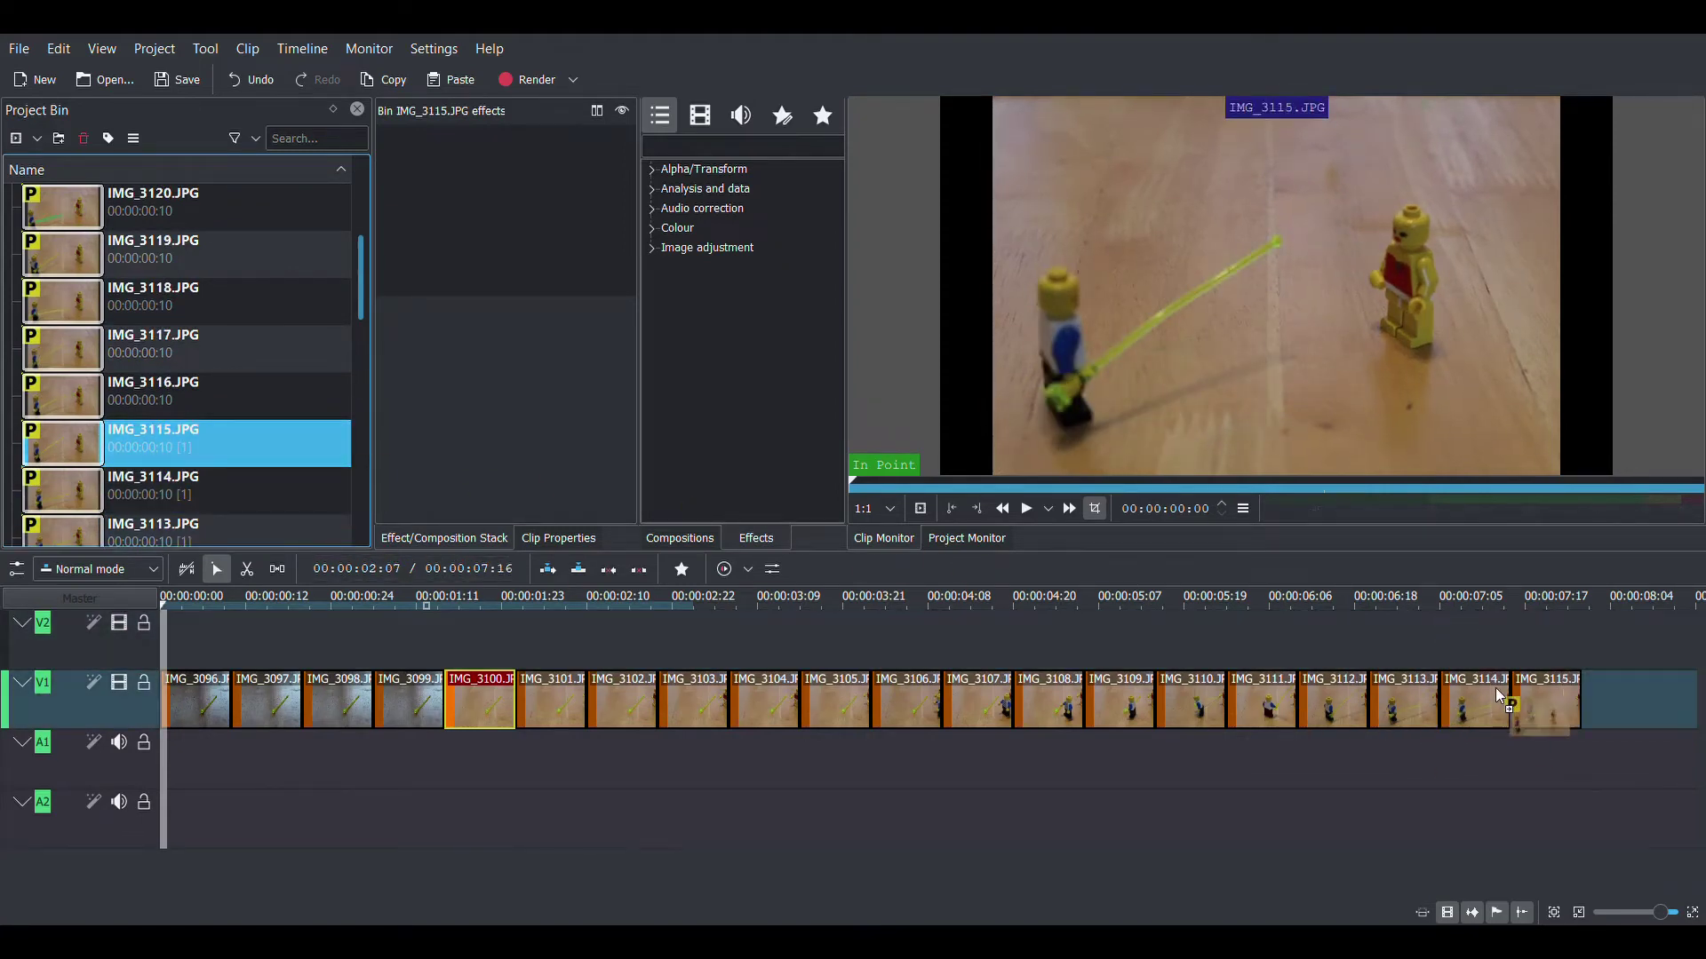
{"action": "left_click", "coordinate": [226, 399]}
{"action": "left_click_drag", "start_coordinate": [225, 398], "coordinate": [1522, 718]}
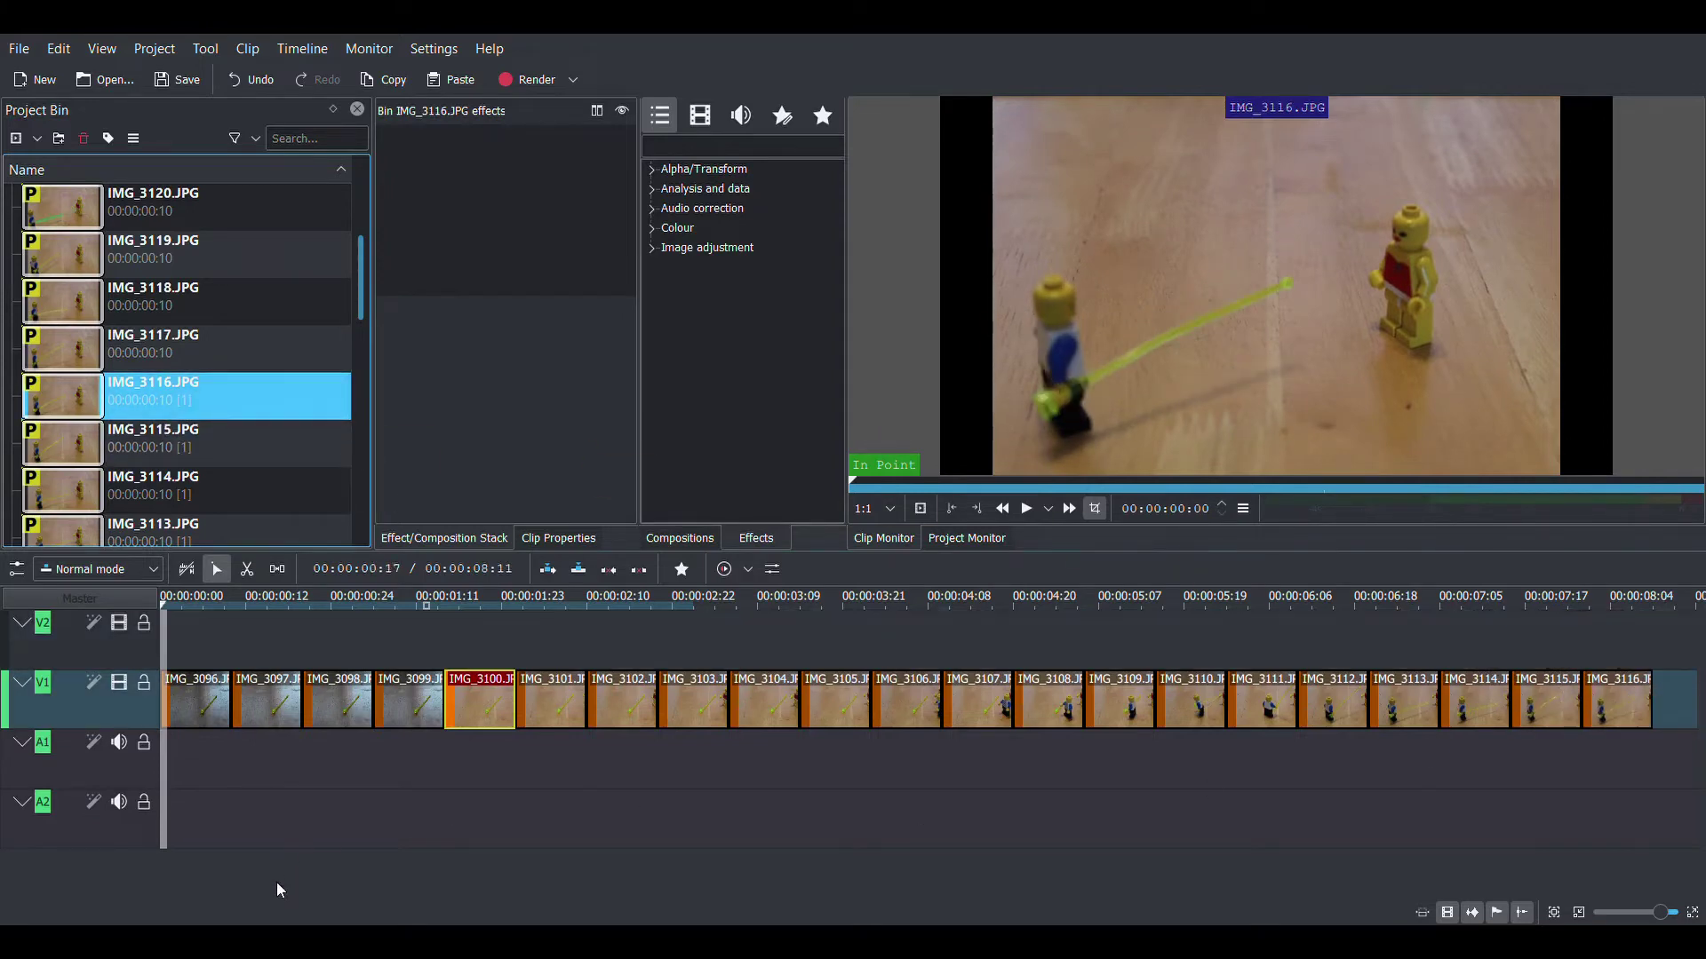
Append IMG_3117 through IMG_3120 after IMG_3116 on the video track.
{"action": "left_click", "coordinate": [170, 892]}
{"action": "scroll", "coordinate": [173, 892], "scroll_direction": "down", "scroll_amount": 5}
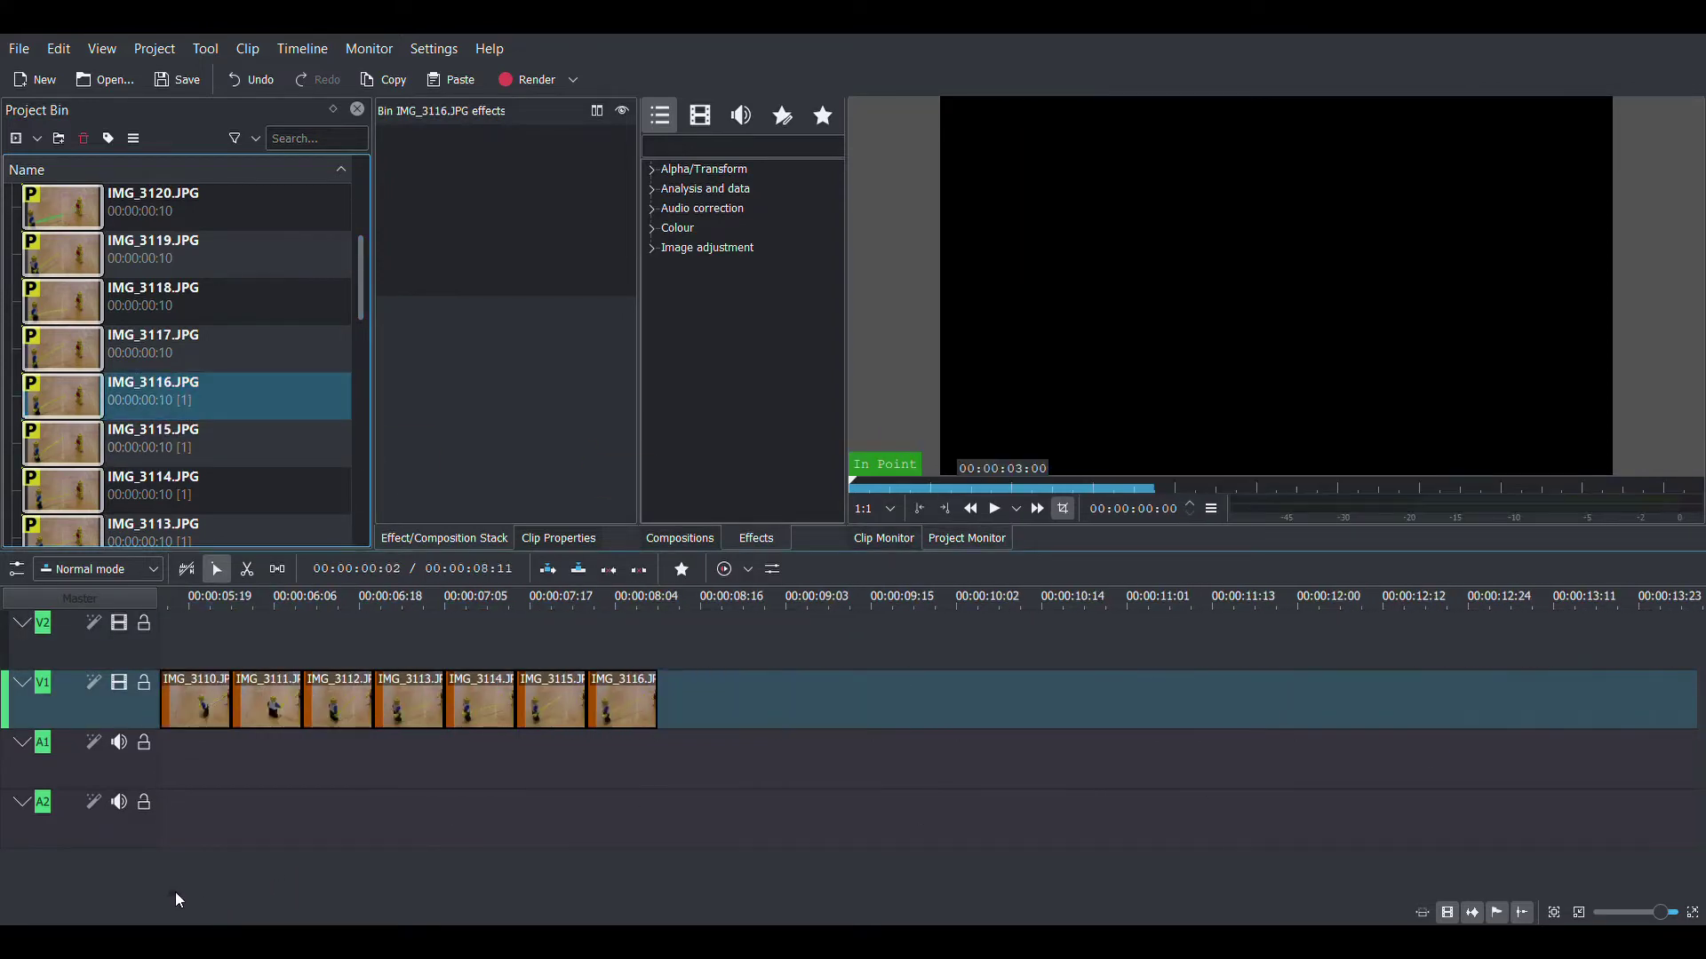
{"action": "left_click", "coordinate": [244, 371]}
{"action": "left_click_drag", "start_coordinate": [248, 355], "coordinate": [427, 702]}
{"action": "left_click_drag", "start_coordinate": [245, 320], "coordinate": [480, 702]}
{"action": "left_click", "coordinate": [267, 259]}
{"action": "left_click_drag", "start_coordinate": [259, 258], "coordinate": [587, 701]}
{"action": "scroll", "coordinate": [274, 259], "scroll_direction": "up", "scroll_amount": 7}
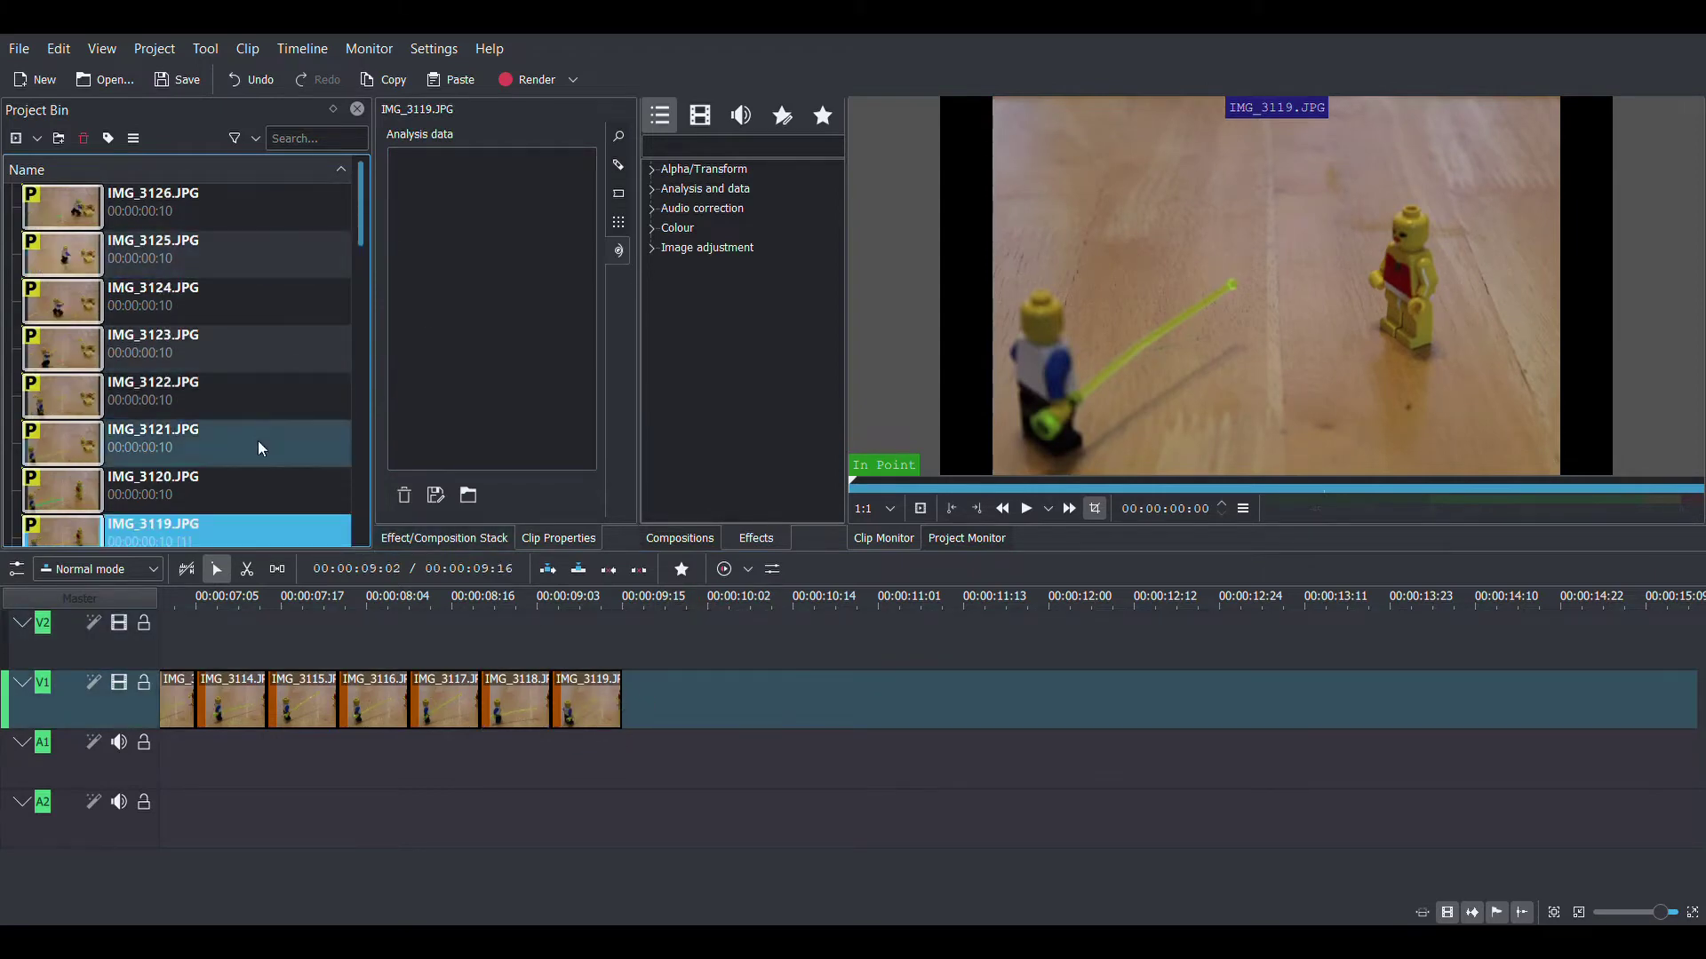
{"action": "left_click", "coordinate": [248, 487]}
{"action": "left_click_drag", "start_coordinate": [248, 488], "coordinate": [662, 698]}
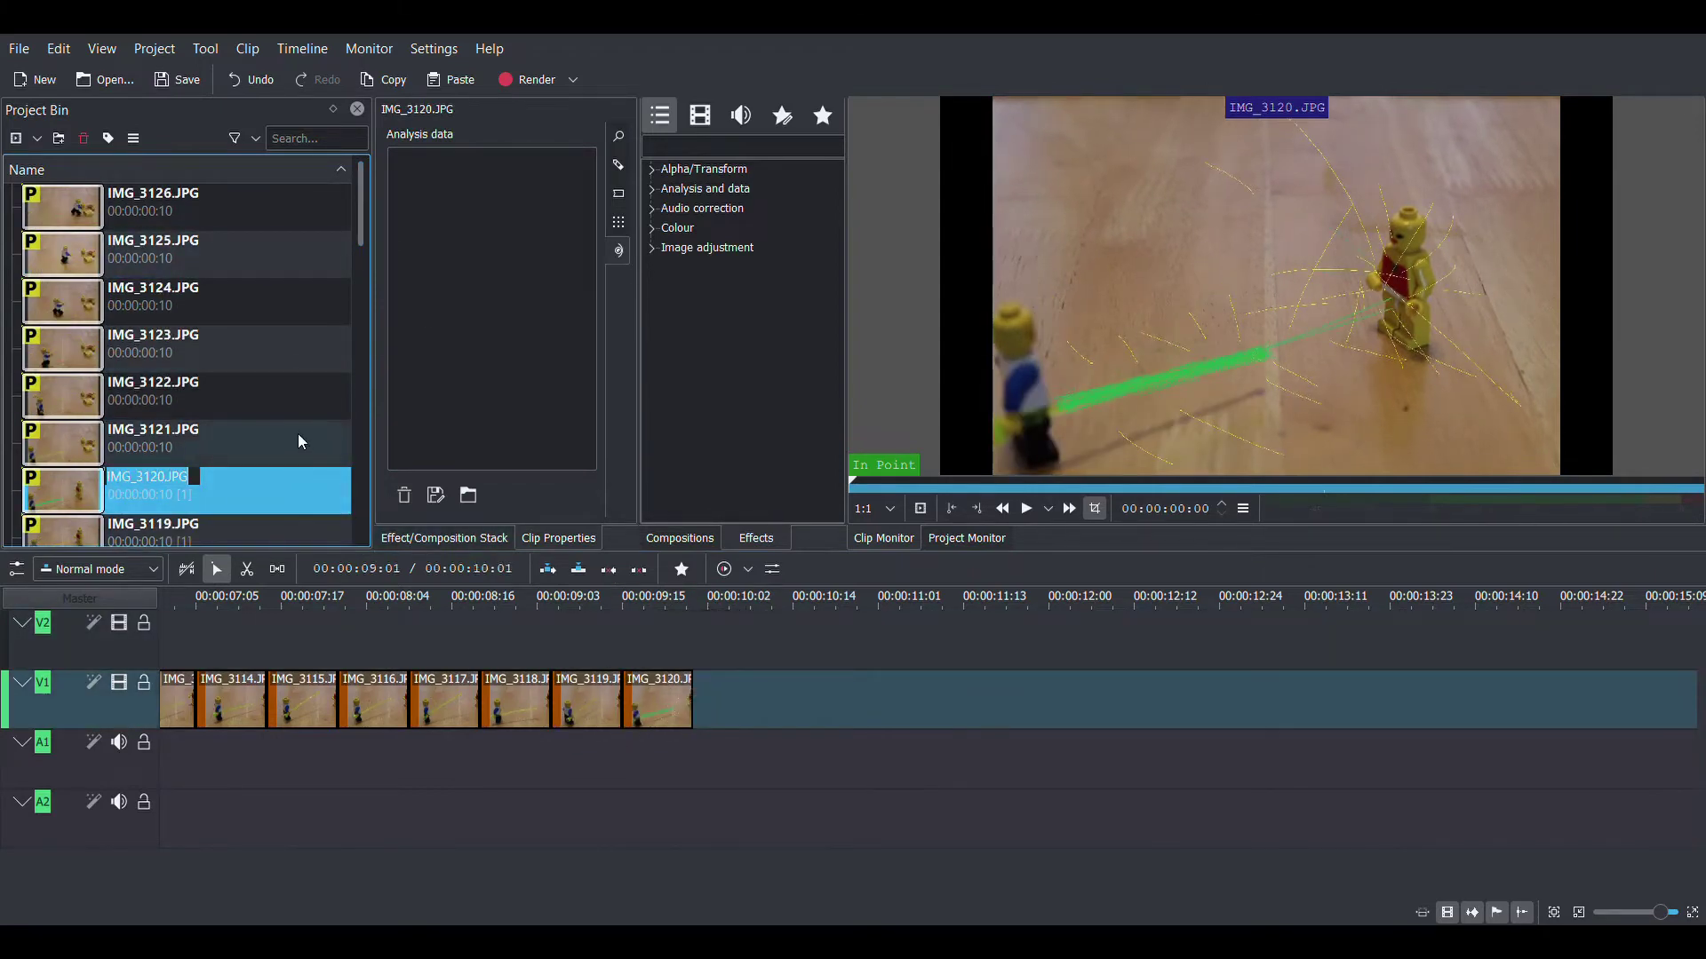
Append IMG_3121 through IMG_3126 to the end of the video track.
{"action": "left_click", "coordinate": [296, 438]}
{"action": "left_click_drag", "start_coordinate": [297, 438], "coordinate": [707, 697]}
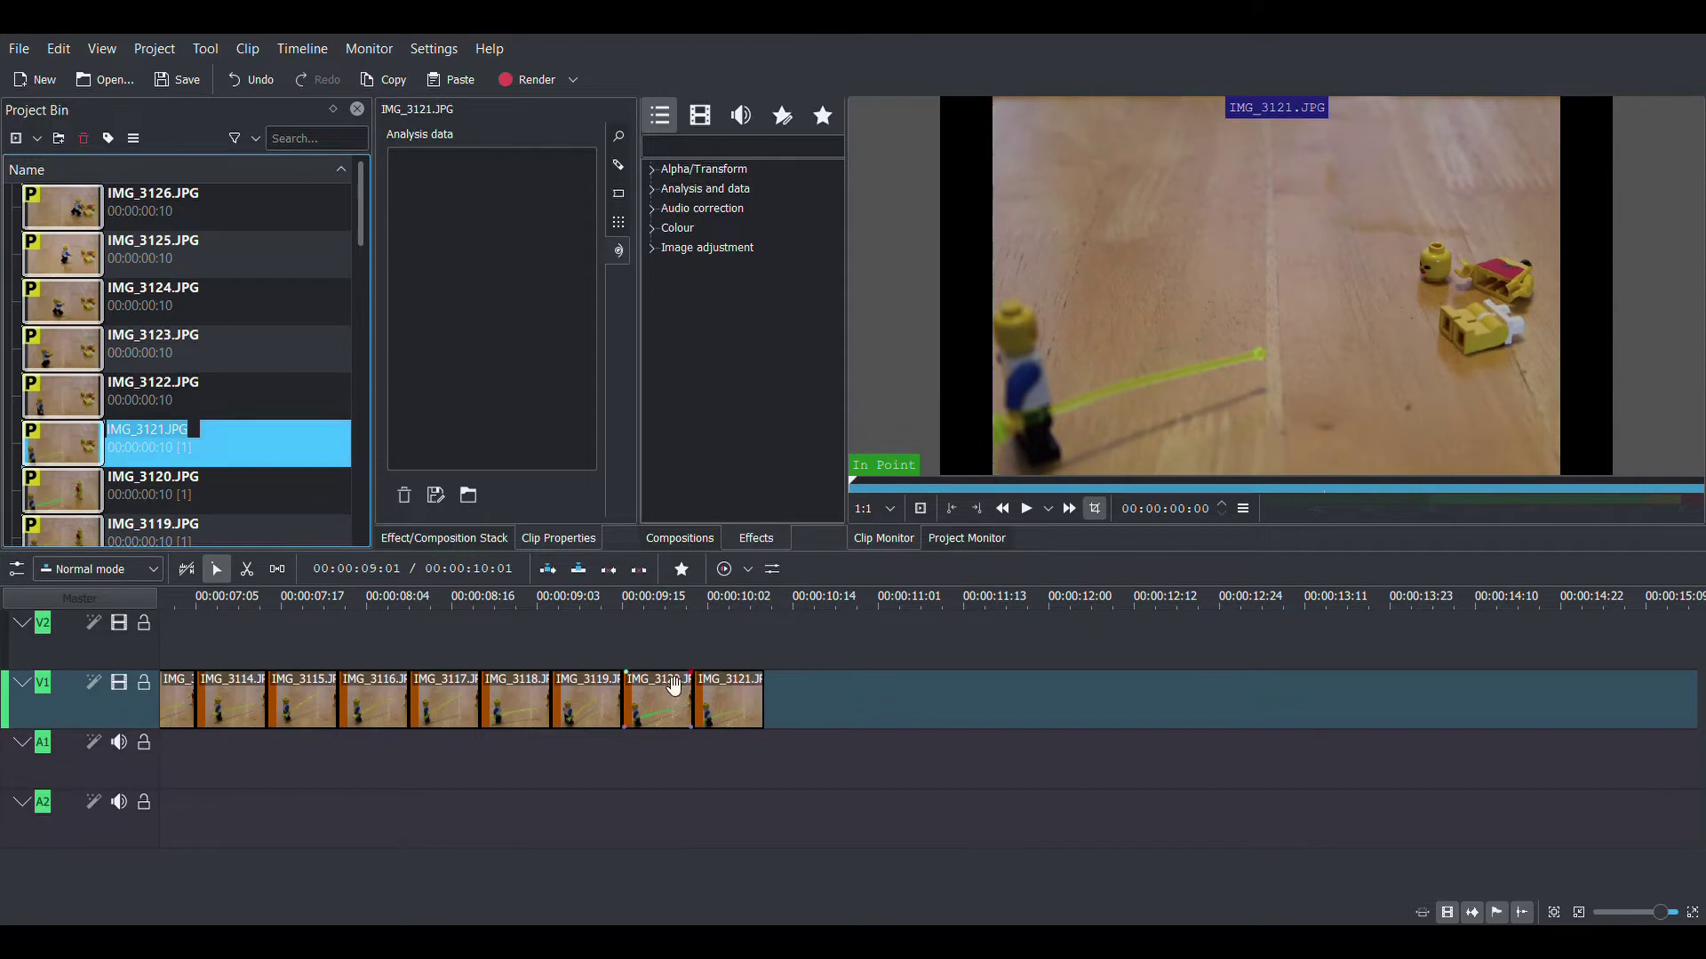
{"action": "left_click", "coordinate": [238, 391]}
{"action": "left_click_drag", "start_coordinate": [238, 391], "coordinate": [746, 695]}
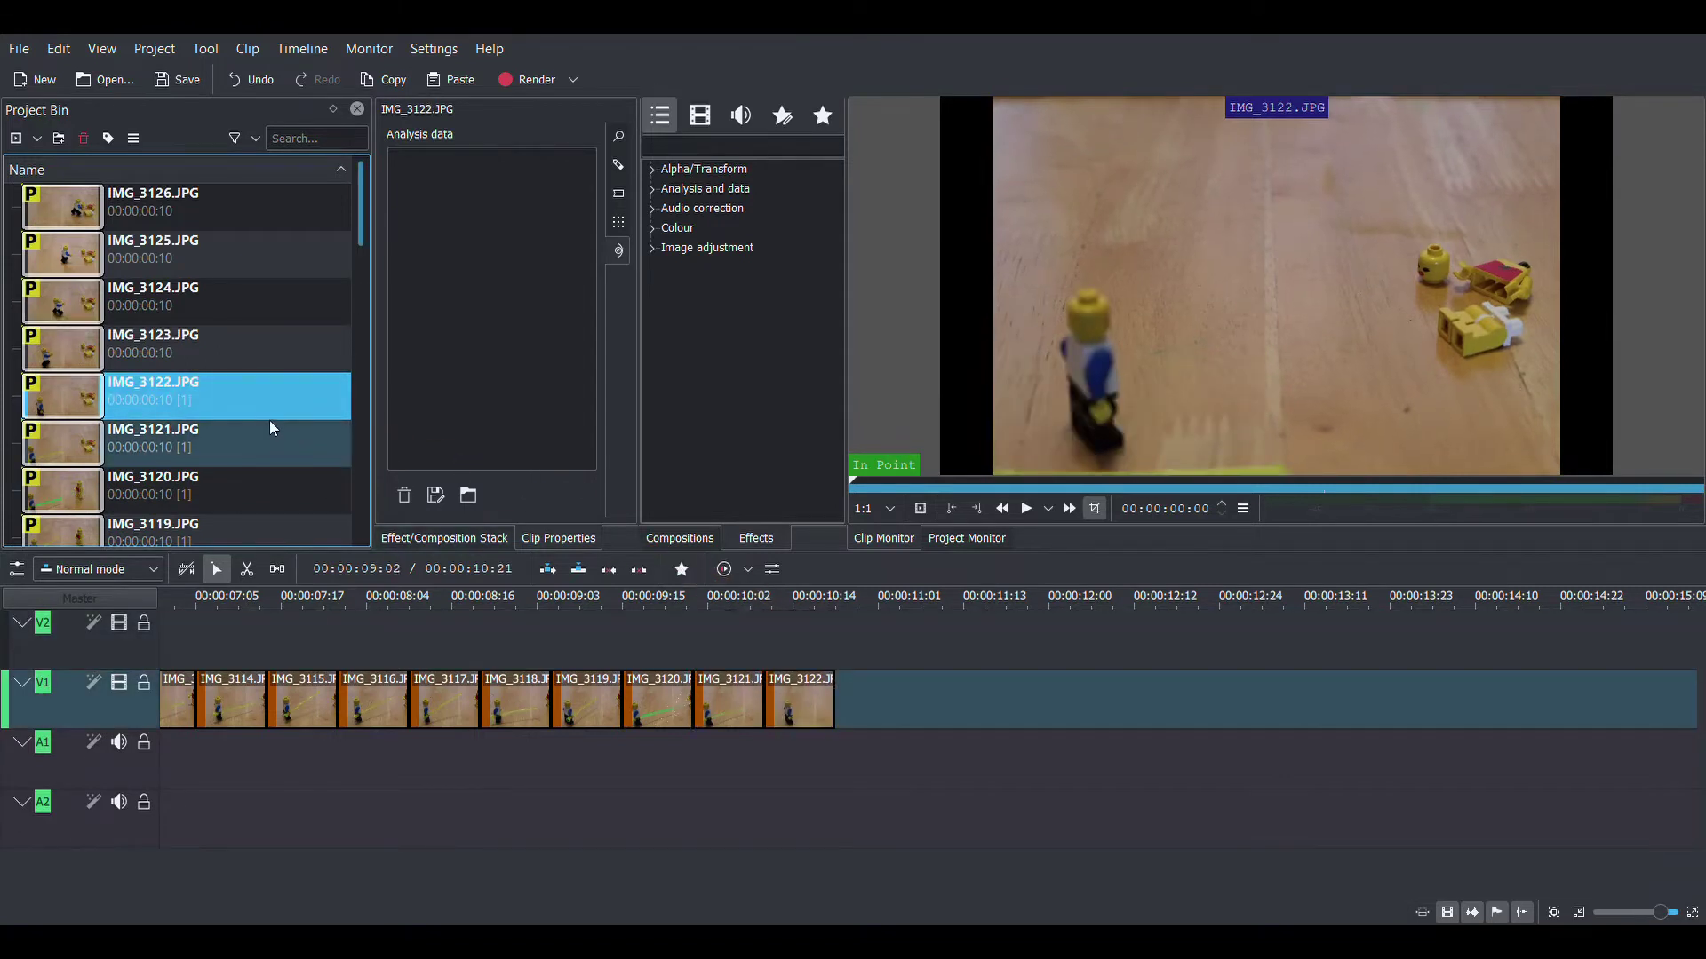
{"action": "left_click", "coordinate": [216, 339]}
{"action": "left_click_drag", "start_coordinate": [216, 339], "coordinate": [804, 693]}
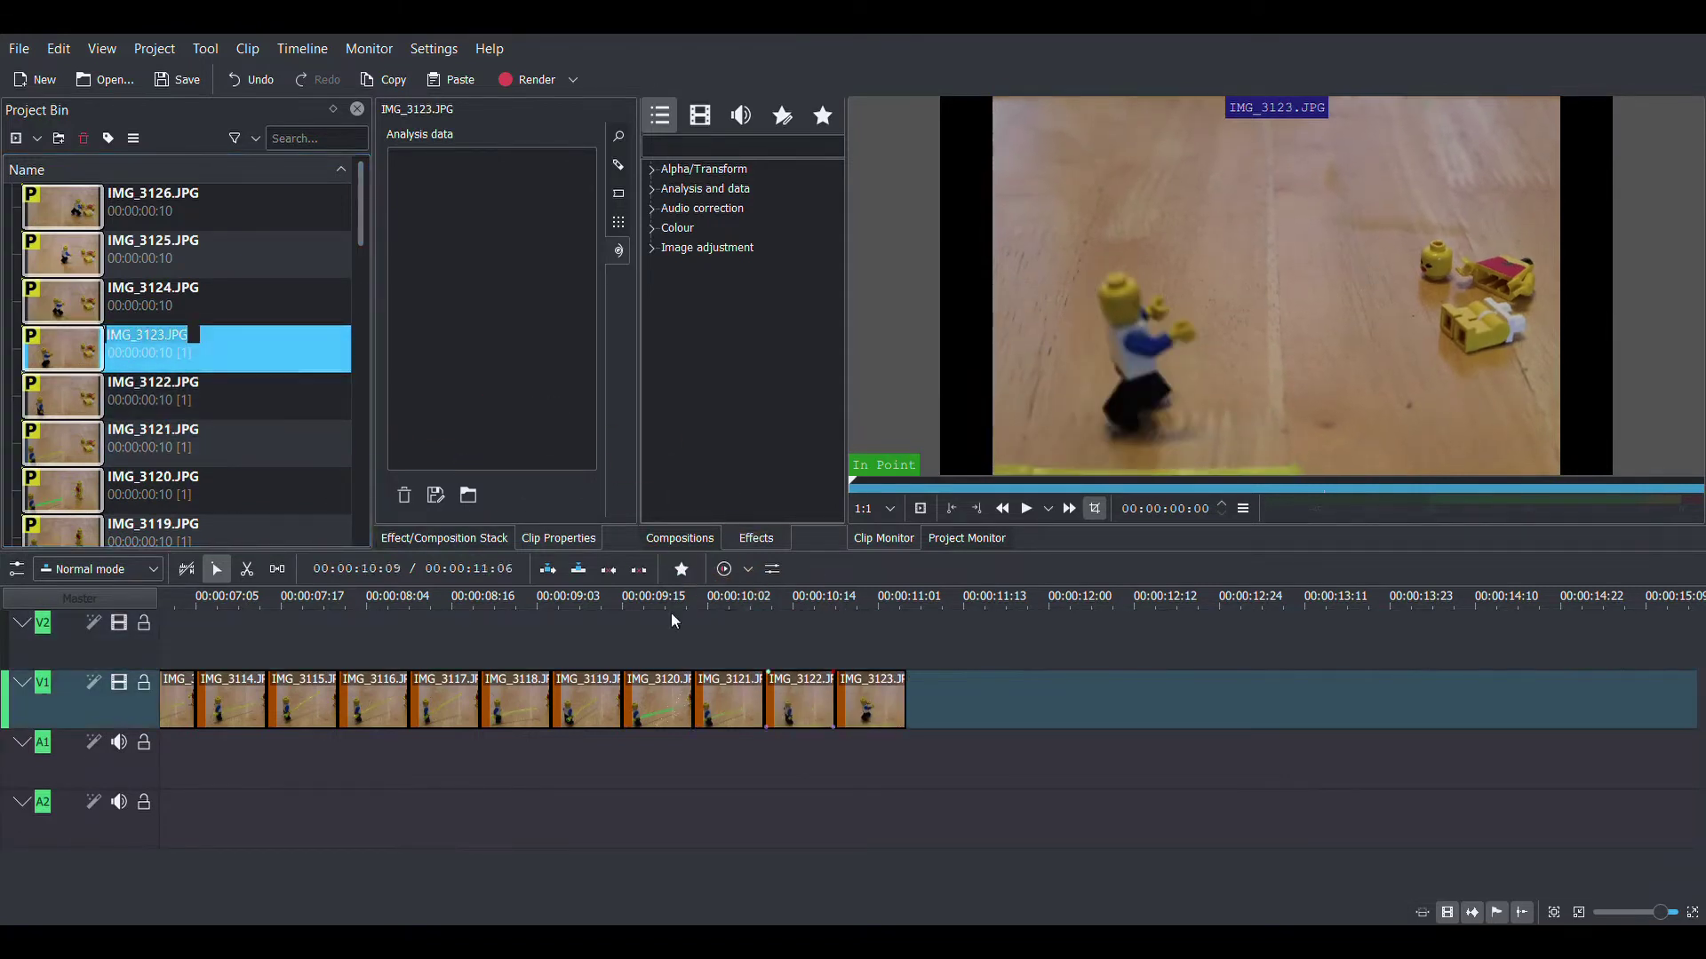
{"action": "left_click", "coordinate": [248, 293]}
{"action": "left_click_drag", "start_coordinate": [247, 293], "coordinate": [875, 693]}
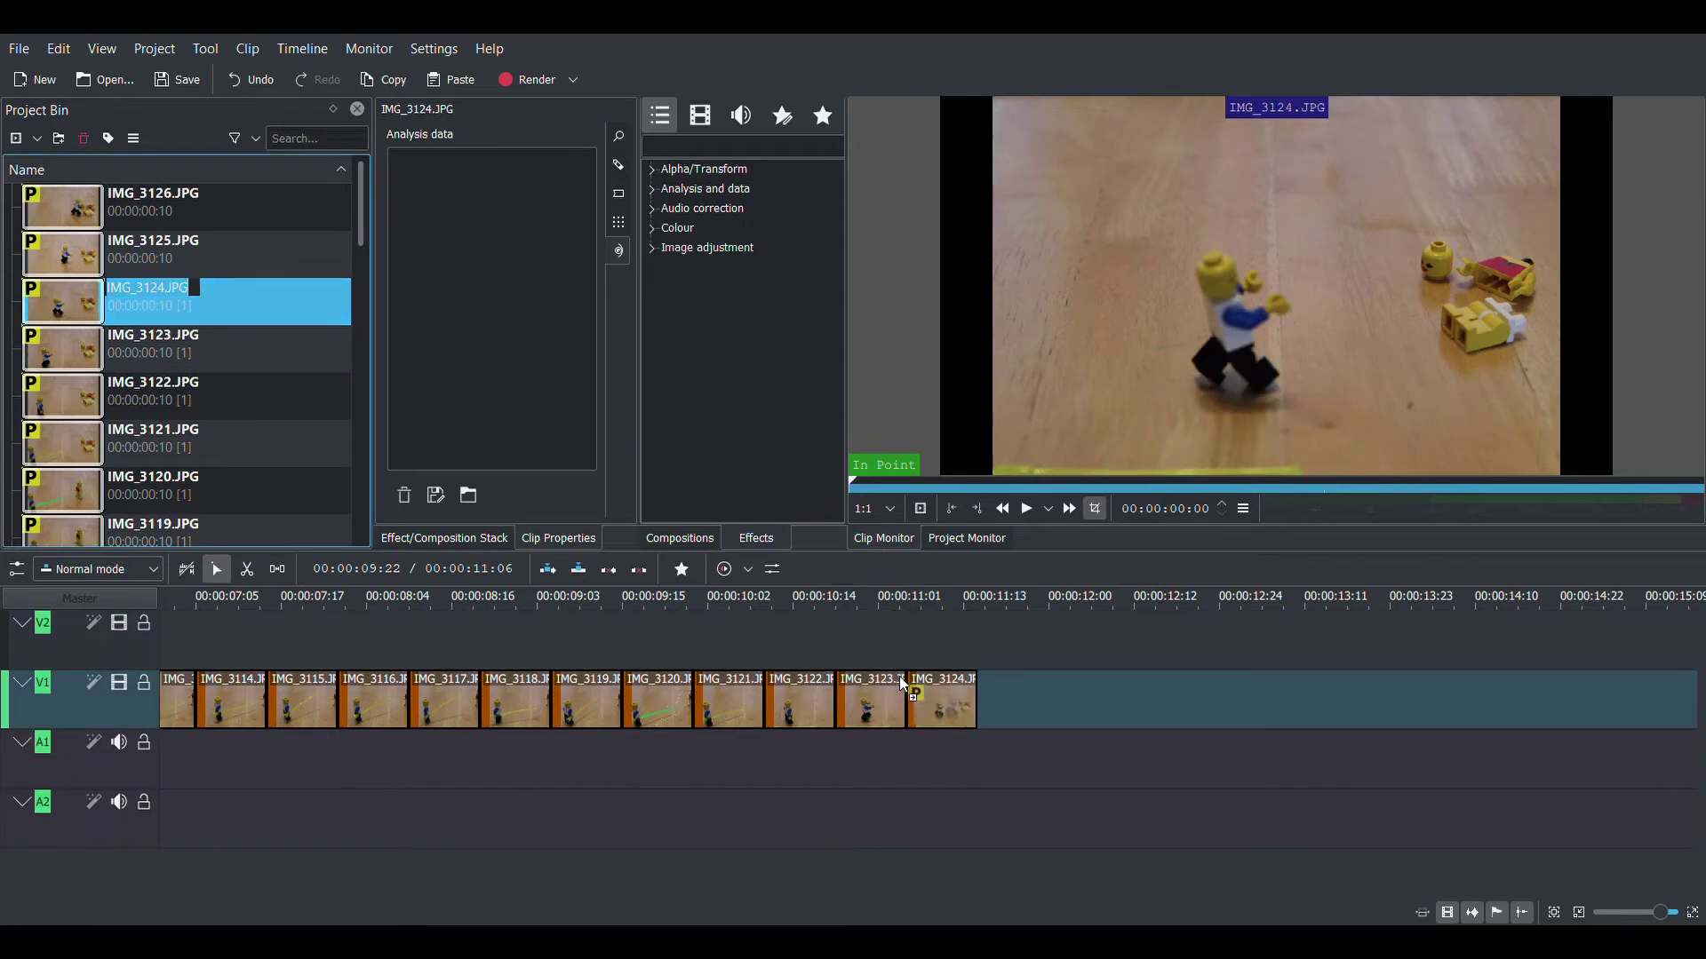
{"action": "left_click", "coordinate": [258, 255]}
{"action": "left_click_drag", "start_coordinate": [259, 255], "coordinate": [1013, 698]}
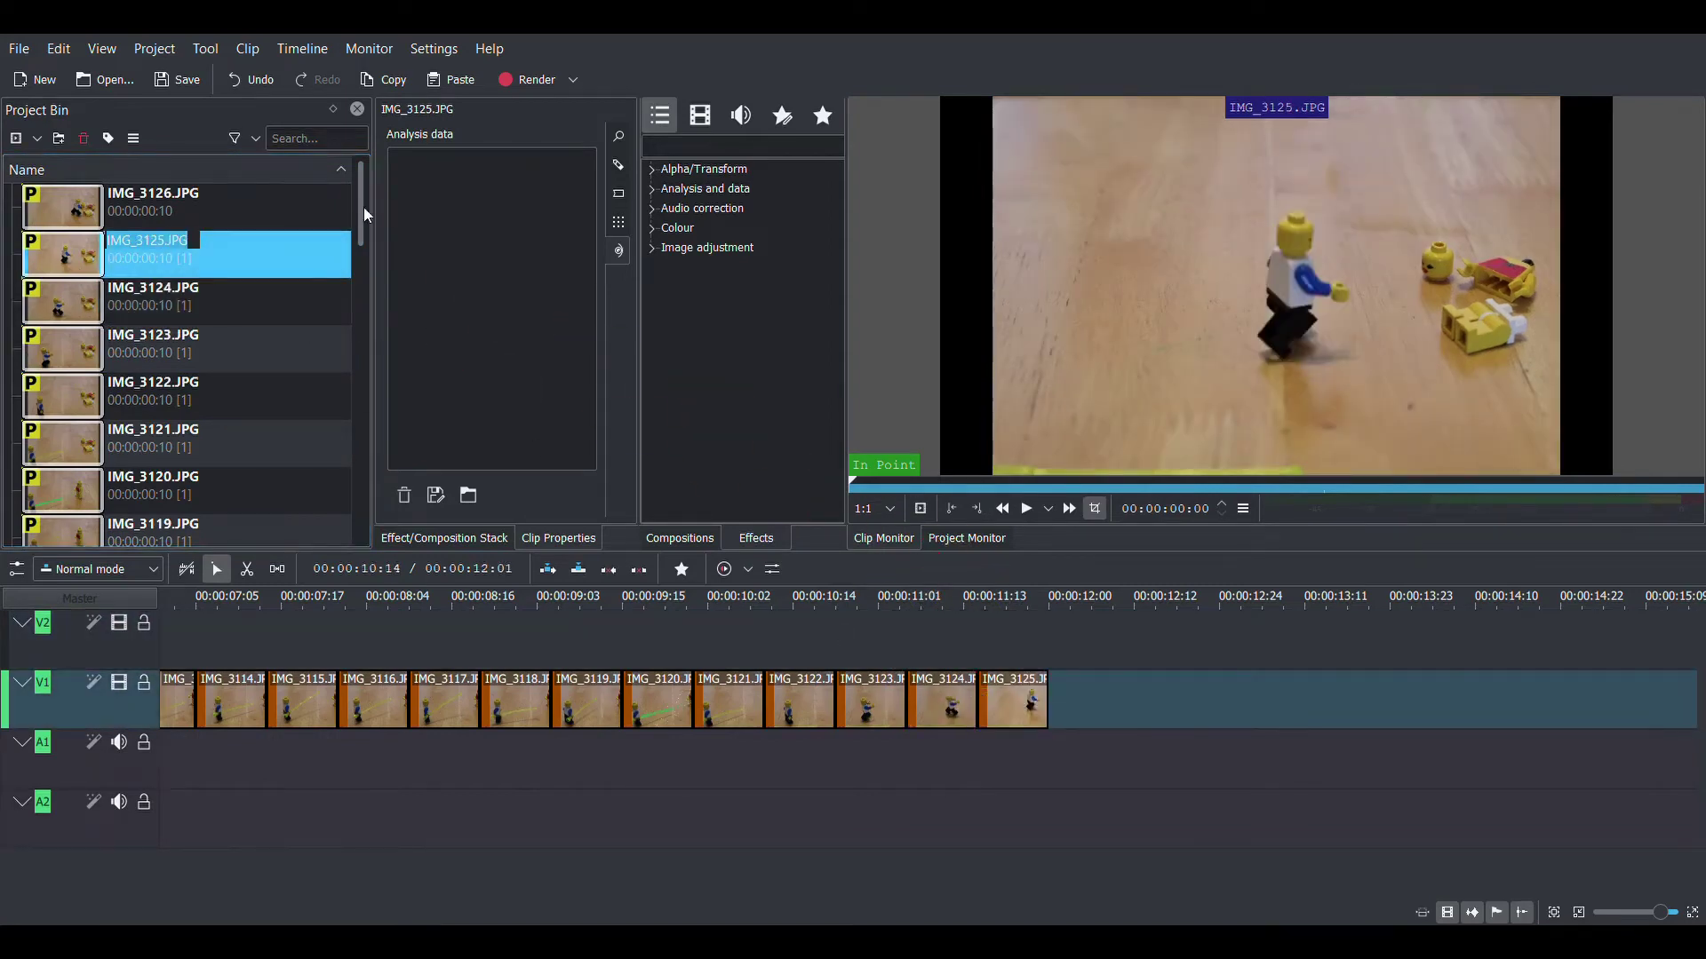
{"action": "left_click", "coordinate": [249, 200]}
{"action": "left_click_drag", "start_coordinate": [249, 200], "coordinate": [1053, 693]}
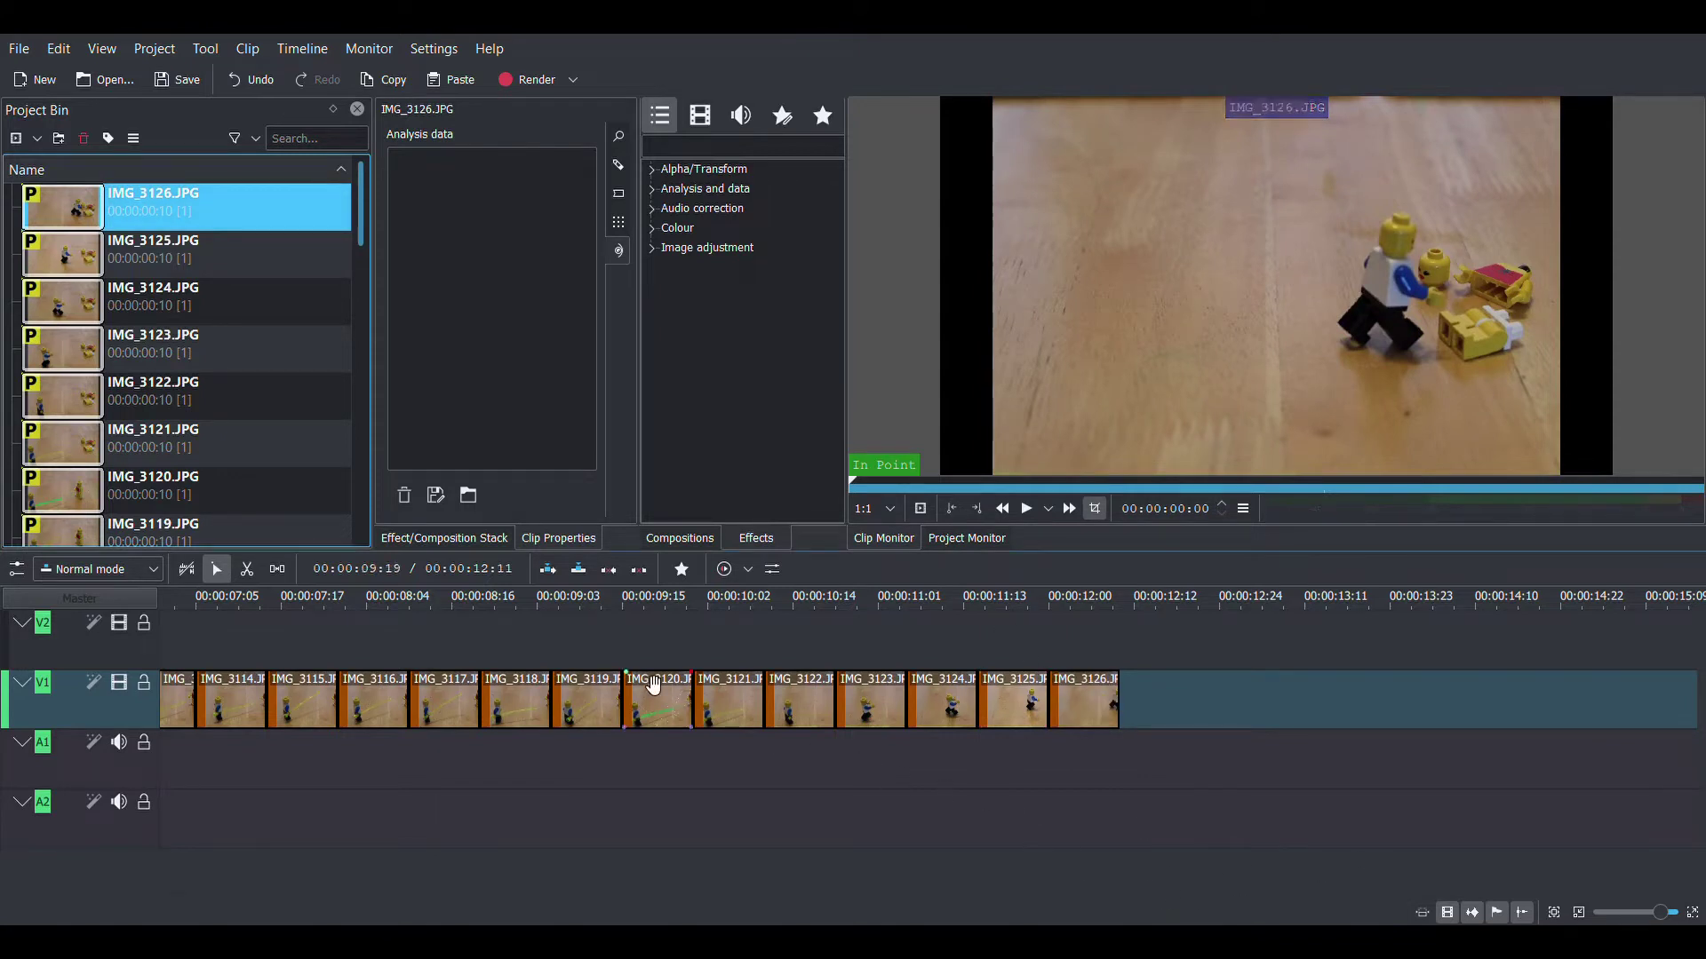
Scrub the playhead from 00:00:09:20 to 00:00:11:24, then rewind and play from the start.
{"action": "left_click", "coordinate": [657, 621]}
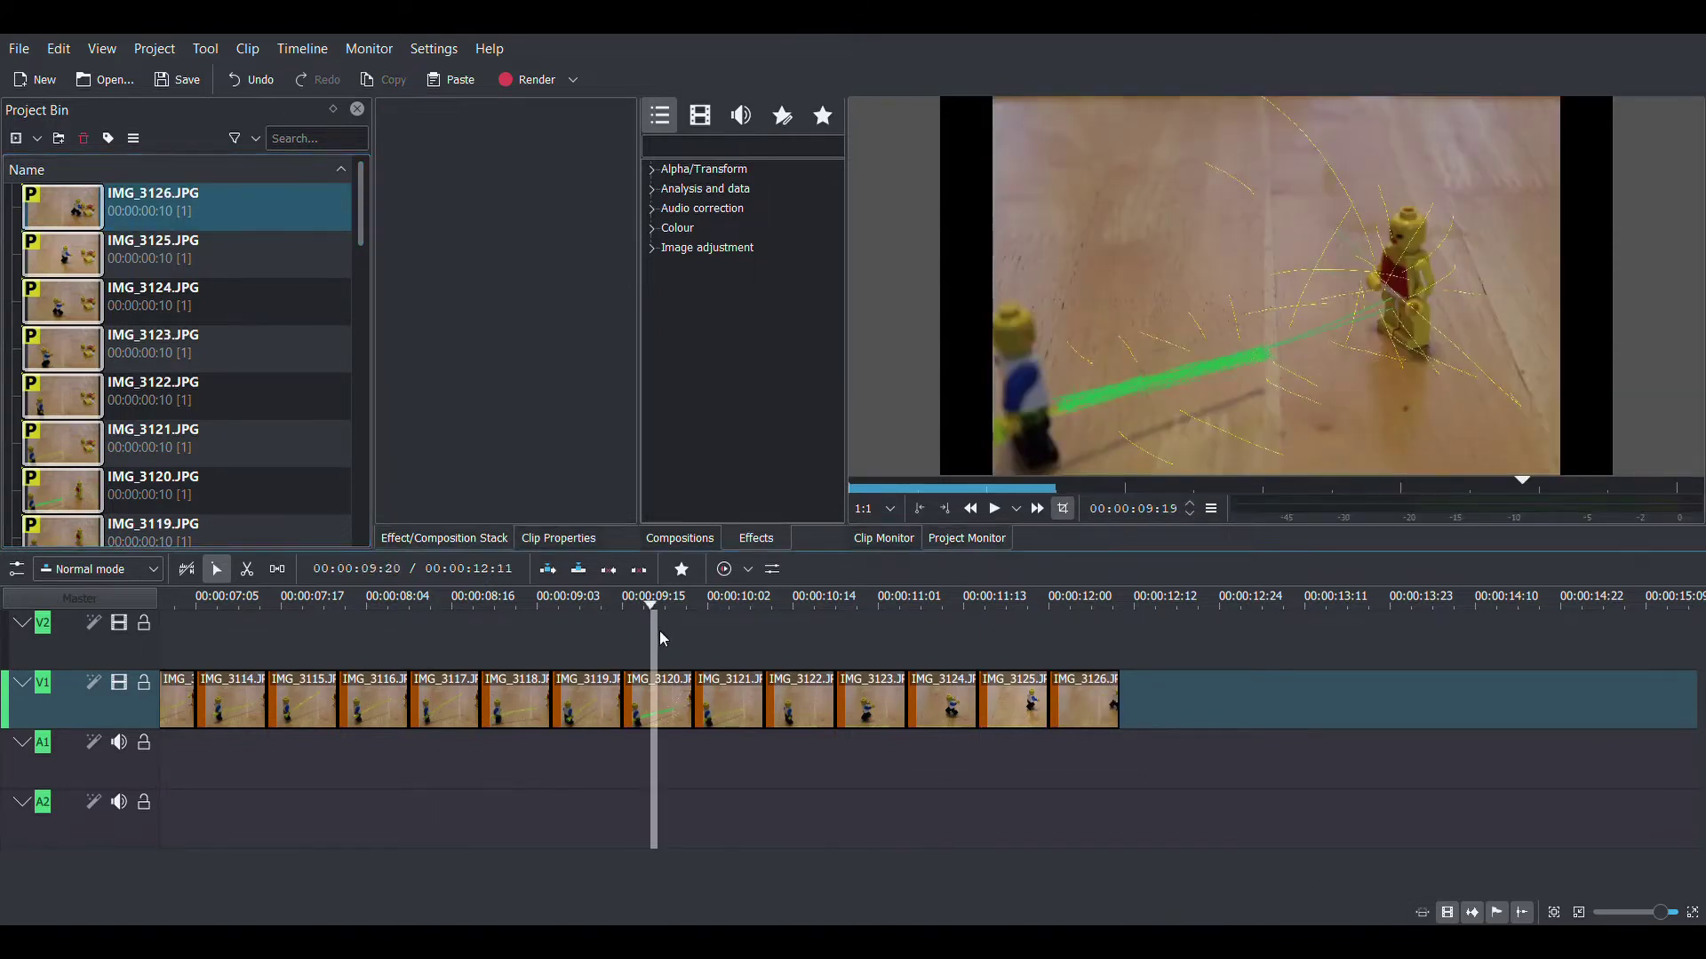
{"action": "left_click_drag", "start_coordinate": [658, 638], "coordinate": [973, 662]}
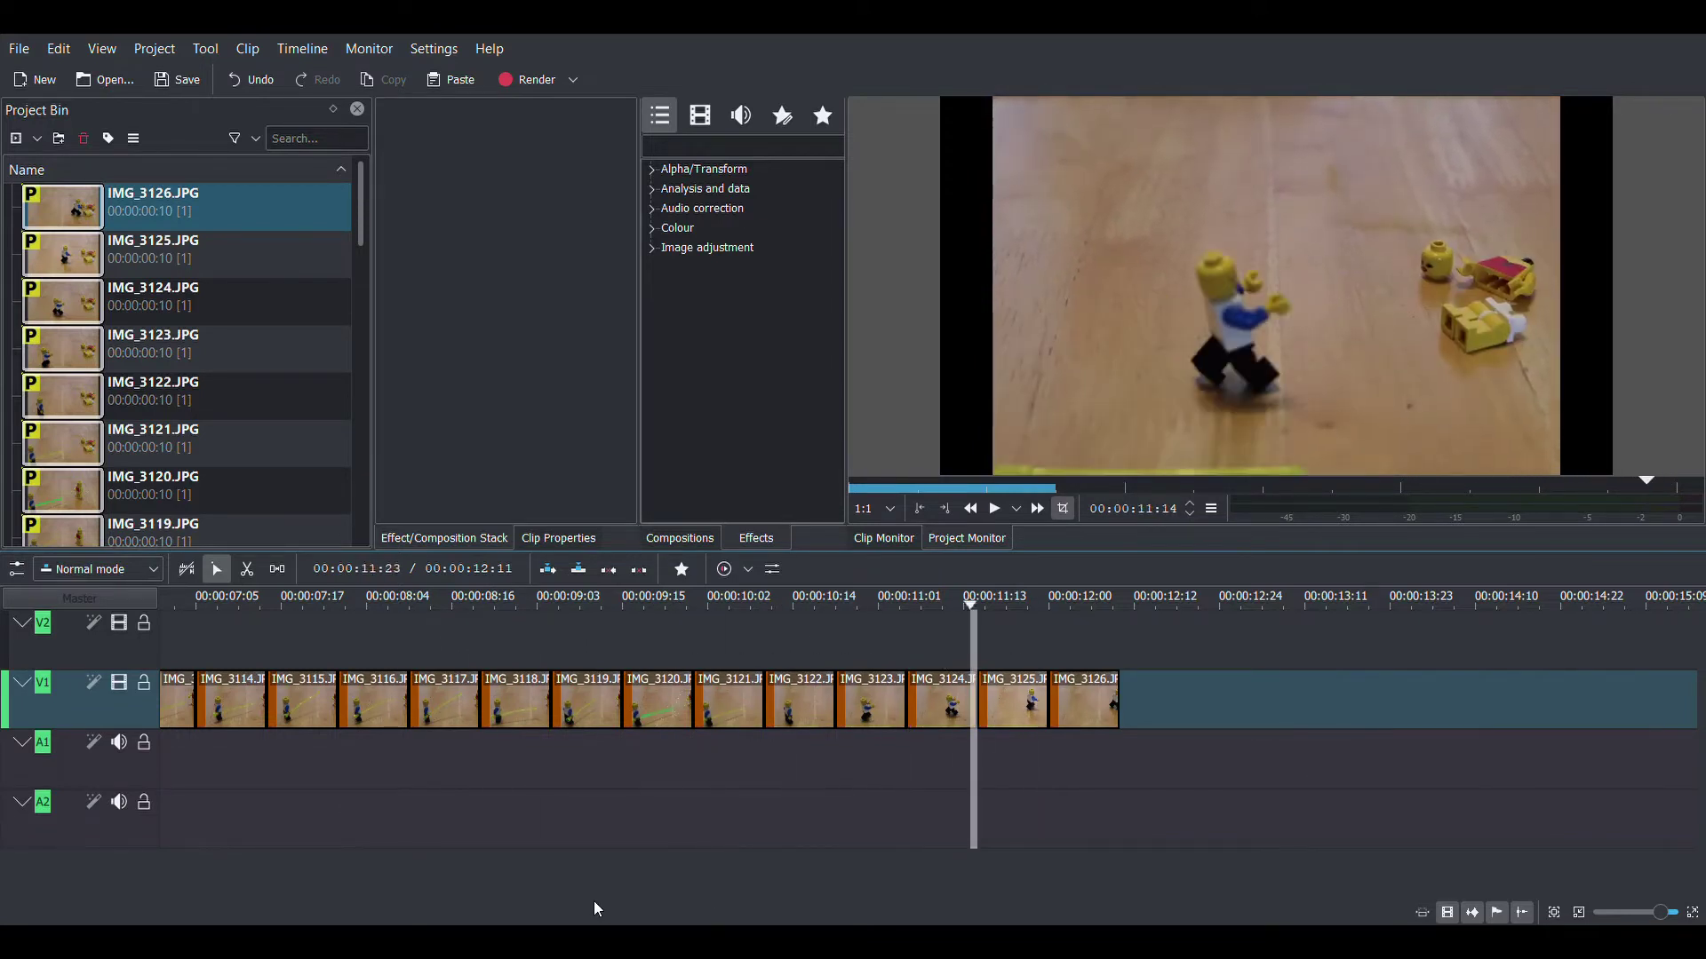
{"action": "left_click_drag", "start_coordinate": [180, 897], "coordinate": [84, 898]}
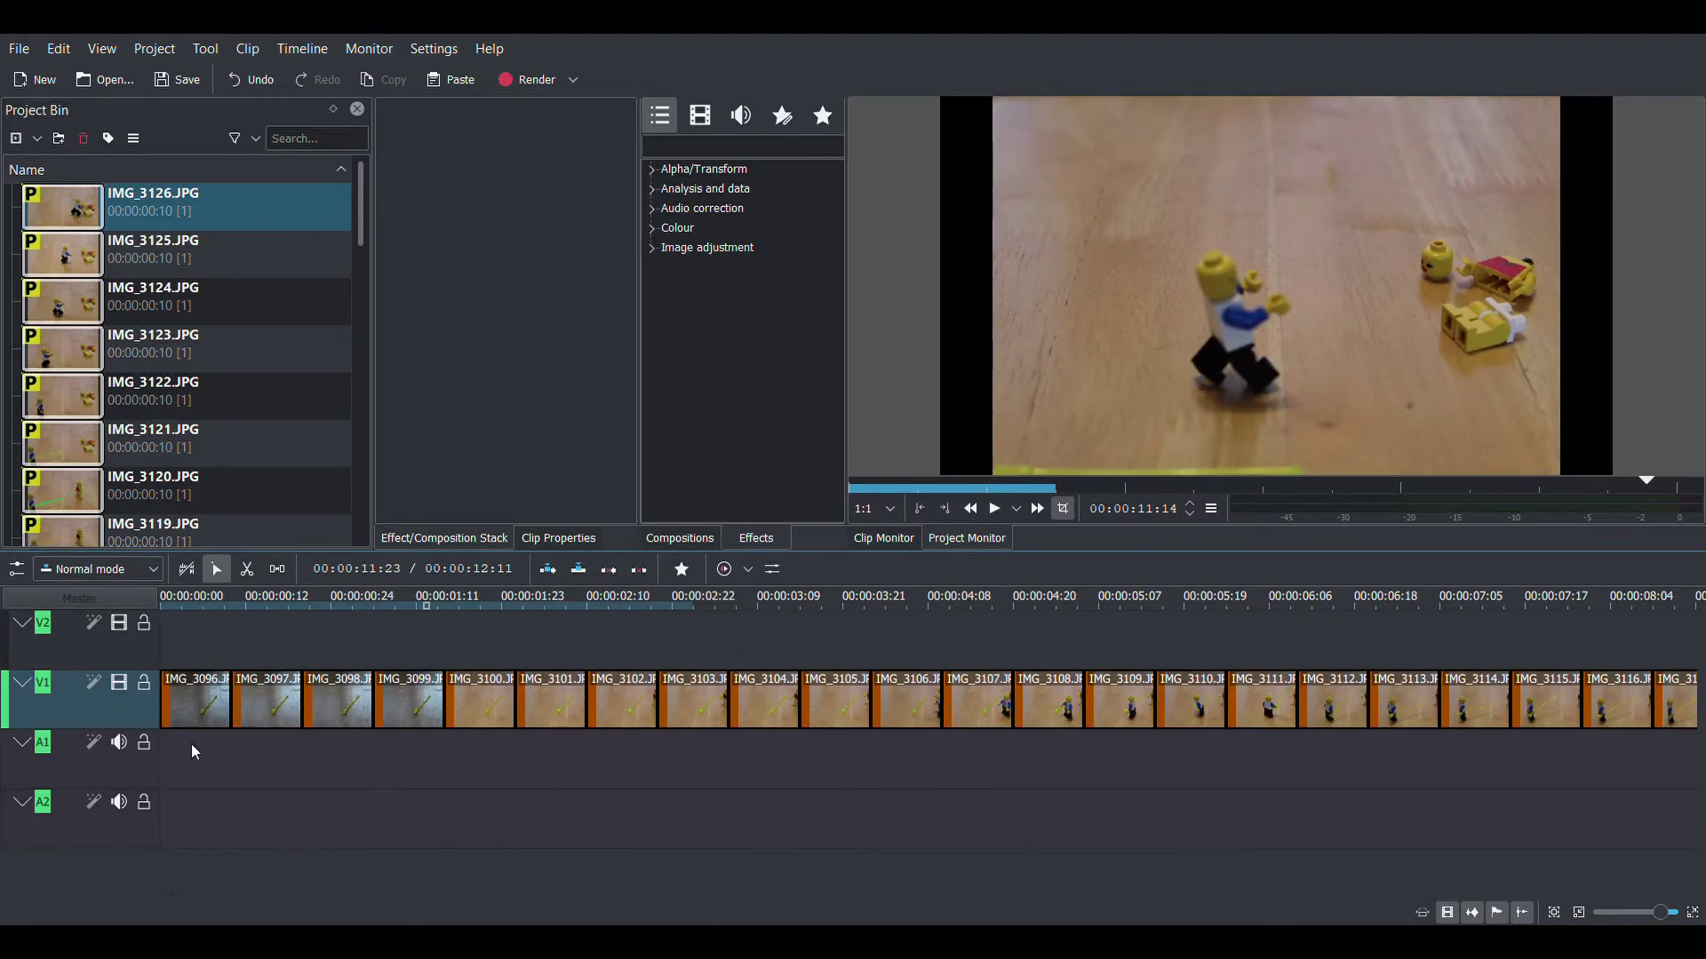
{"action": "left_click_drag", "start_coordinate": [199, 643], "coordinate": [162, 640]}
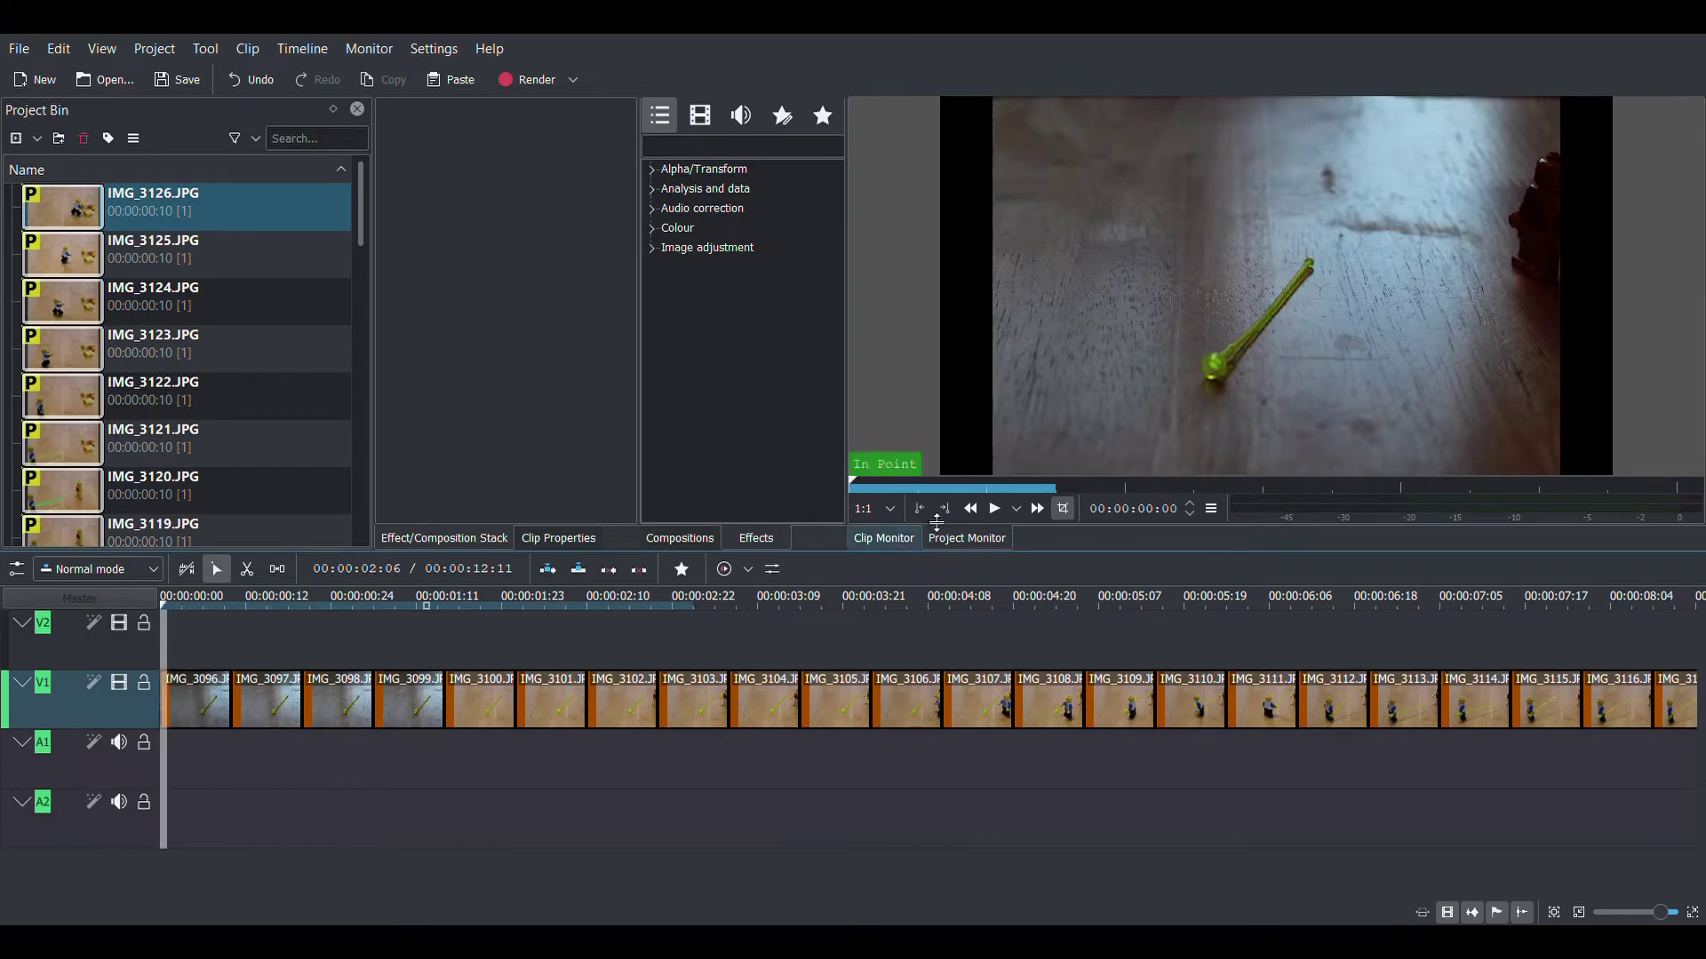
{"action": "left_click", "coordinate": [997, 509]}
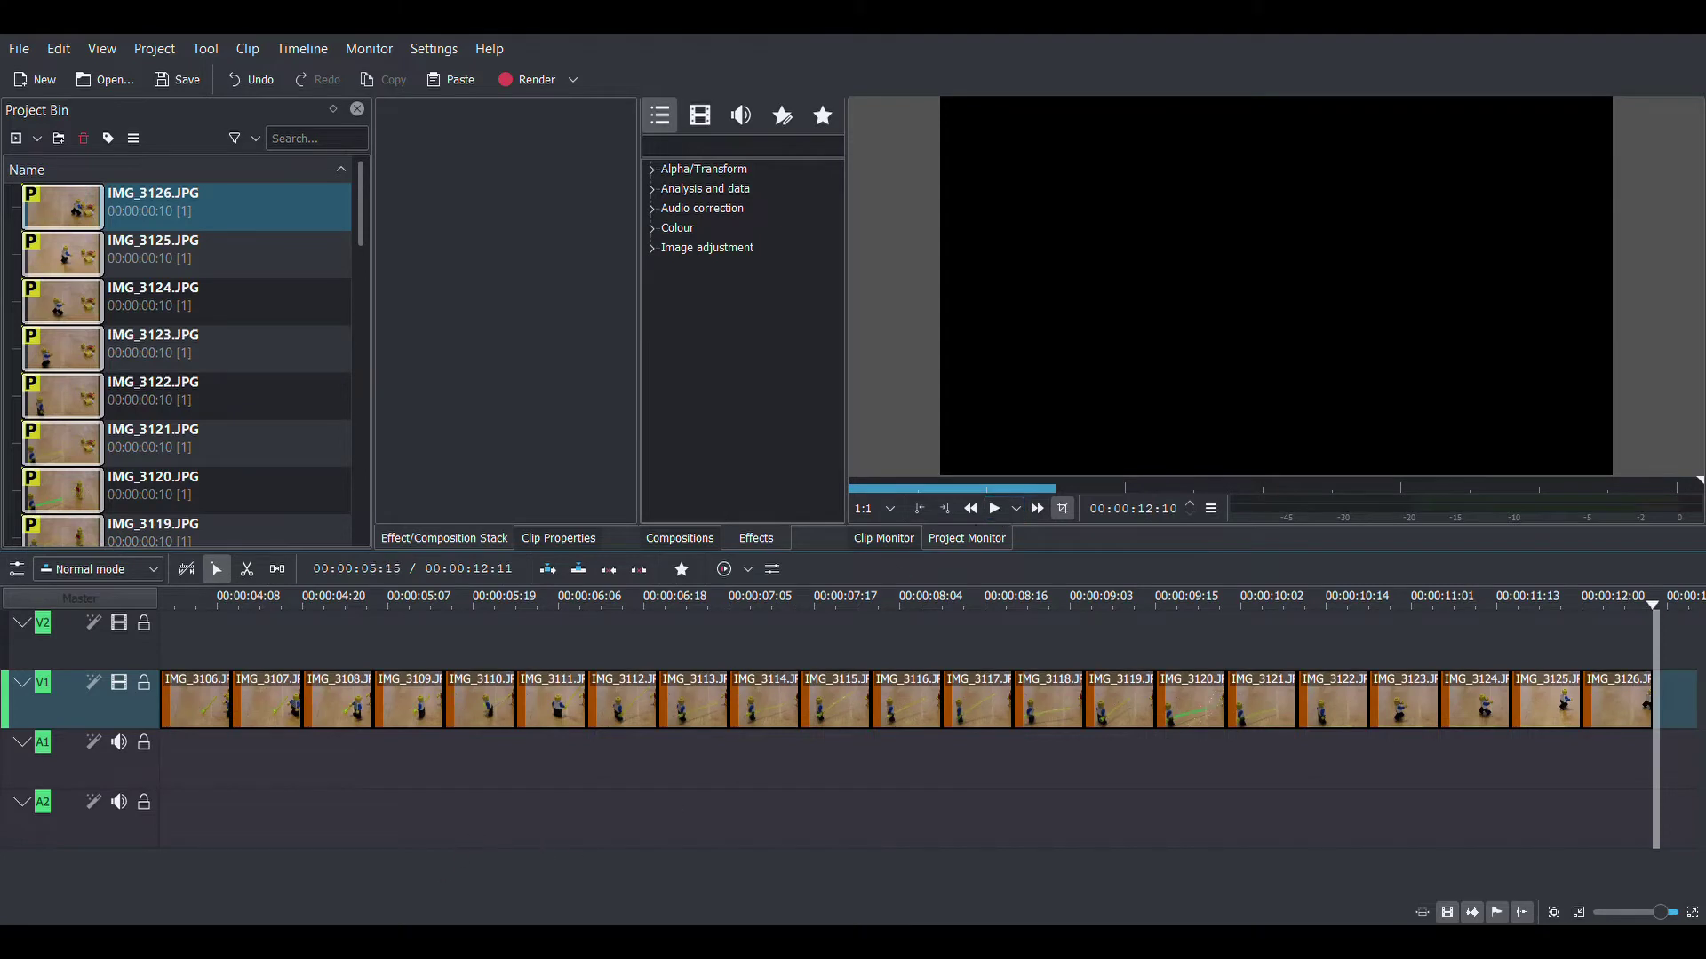
Rewind to the beginning, play the animation, stop it, and select clip IMG_3096.
{"action": "scroll", "coordinate": [170, 892], "scroll_direction": "left", "scroll_amount": 10}
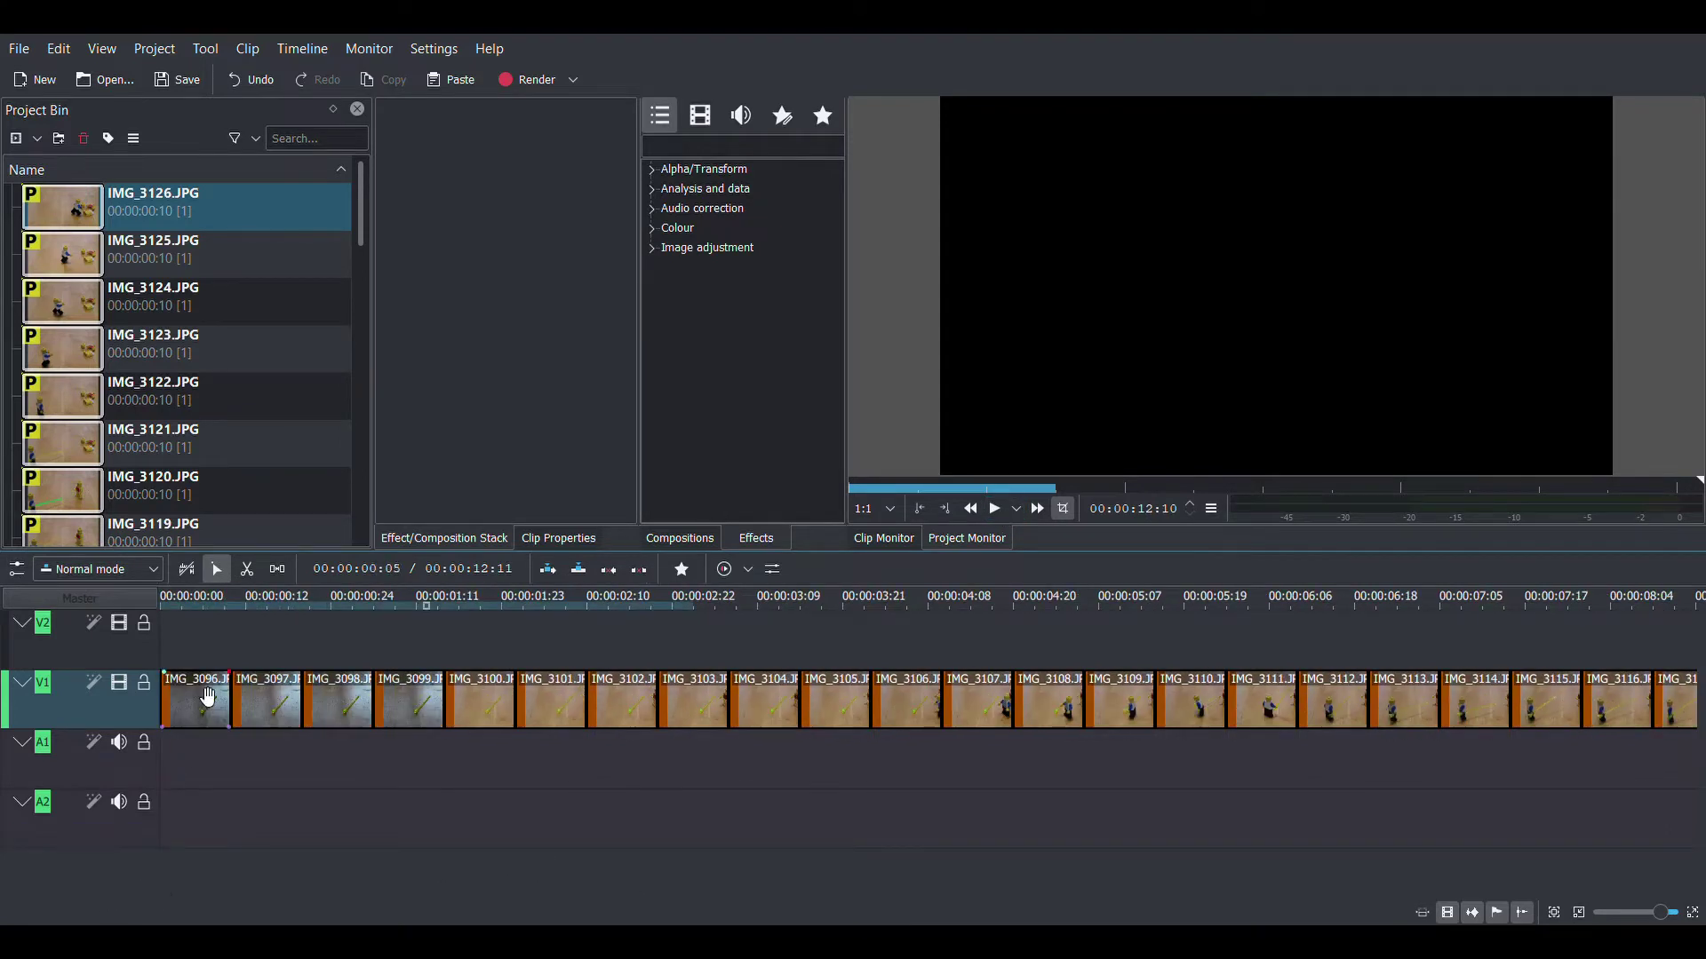
{"action": "left_click", "coordinate": [215, 633]}
{"action": "left_click_drag", "start_coordinate": [215, 632], "coordinate": [164, 632]}
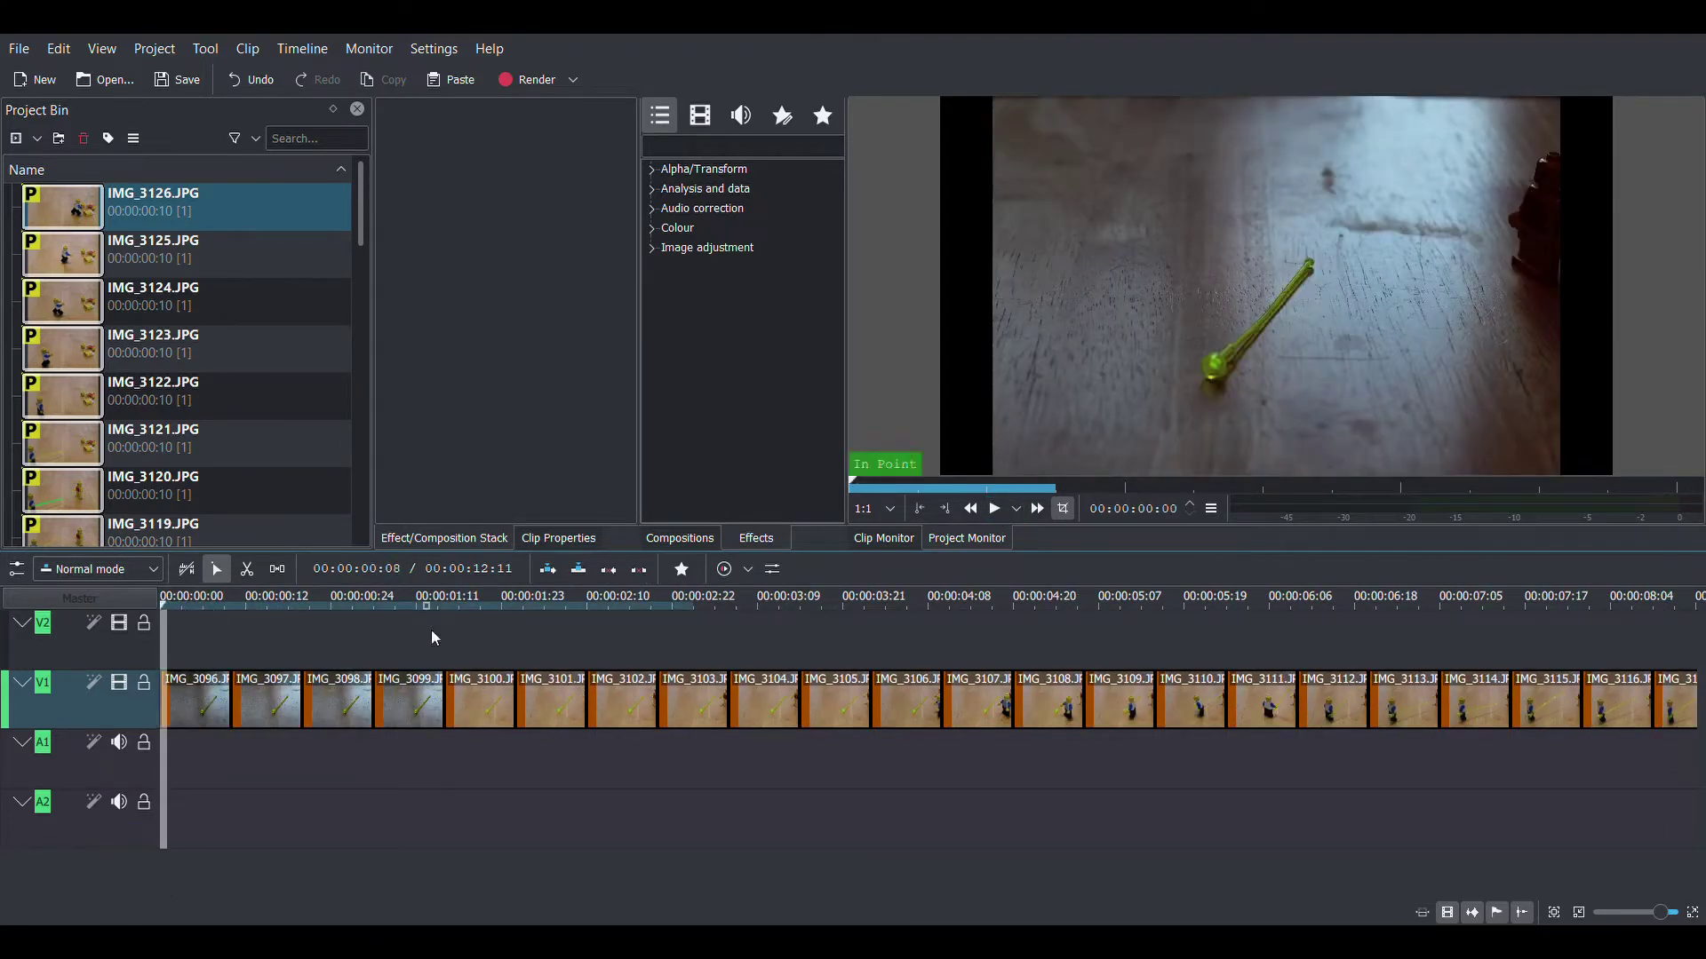
{"action": "left_click", "coordinate": [993, 509]}
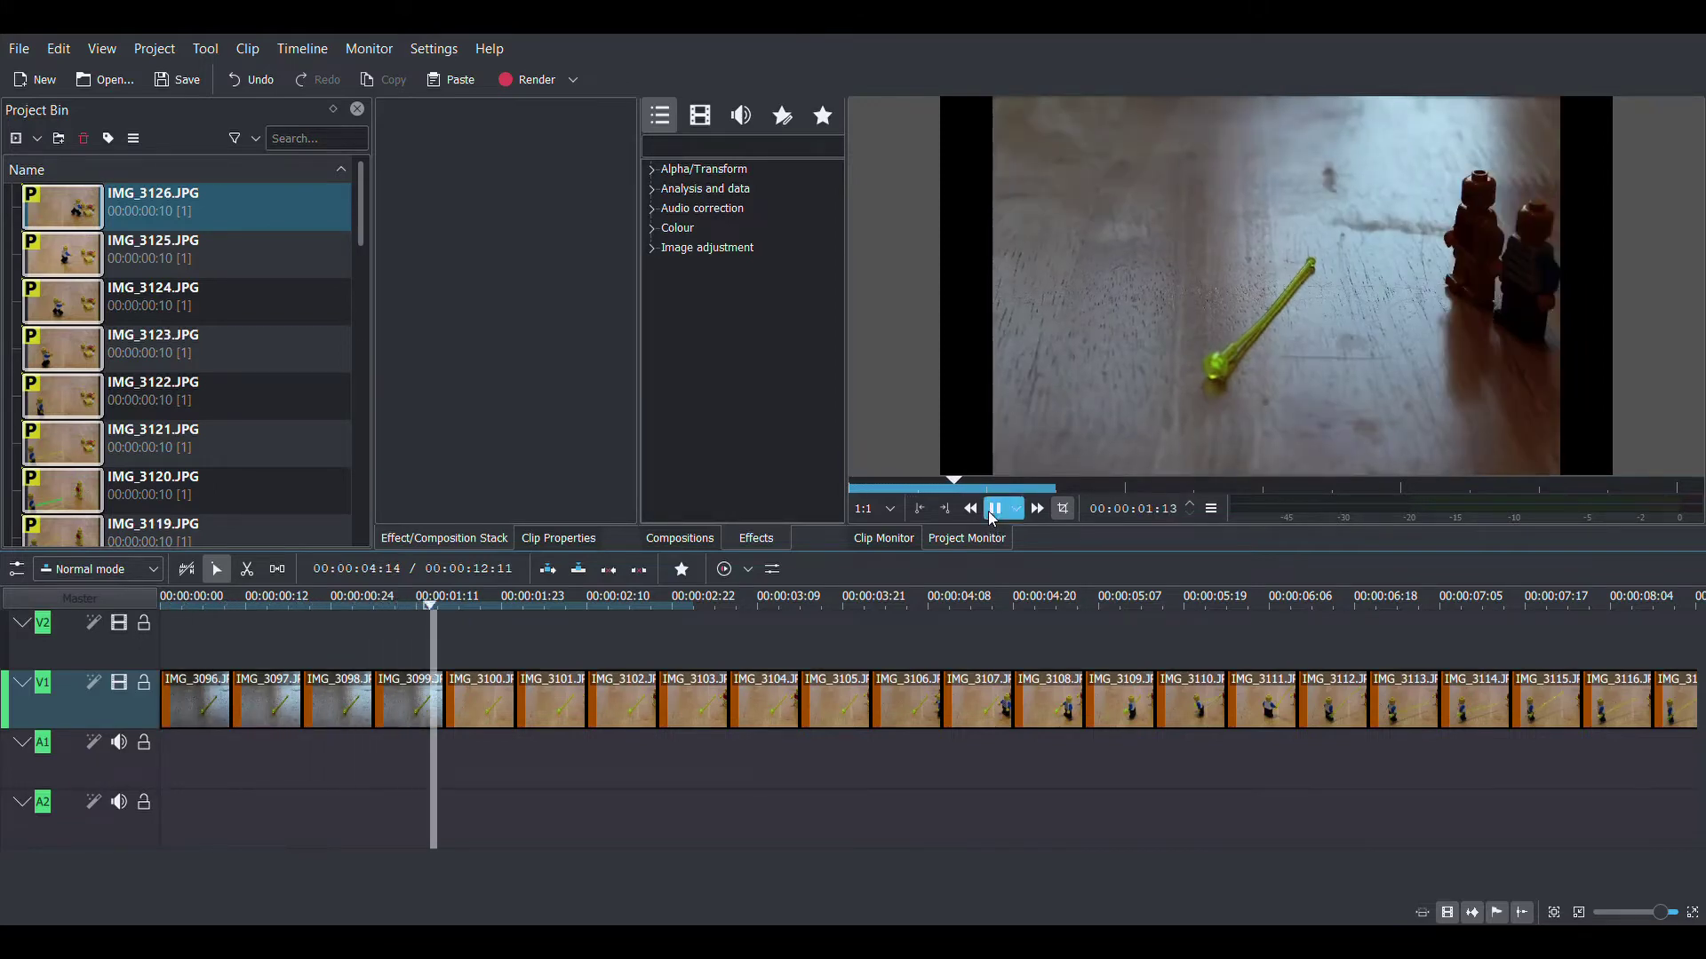
{"action": "left_click", "coordinate": [994, 509]}
{"action": "left_click", "coordinate": [220, 704]}
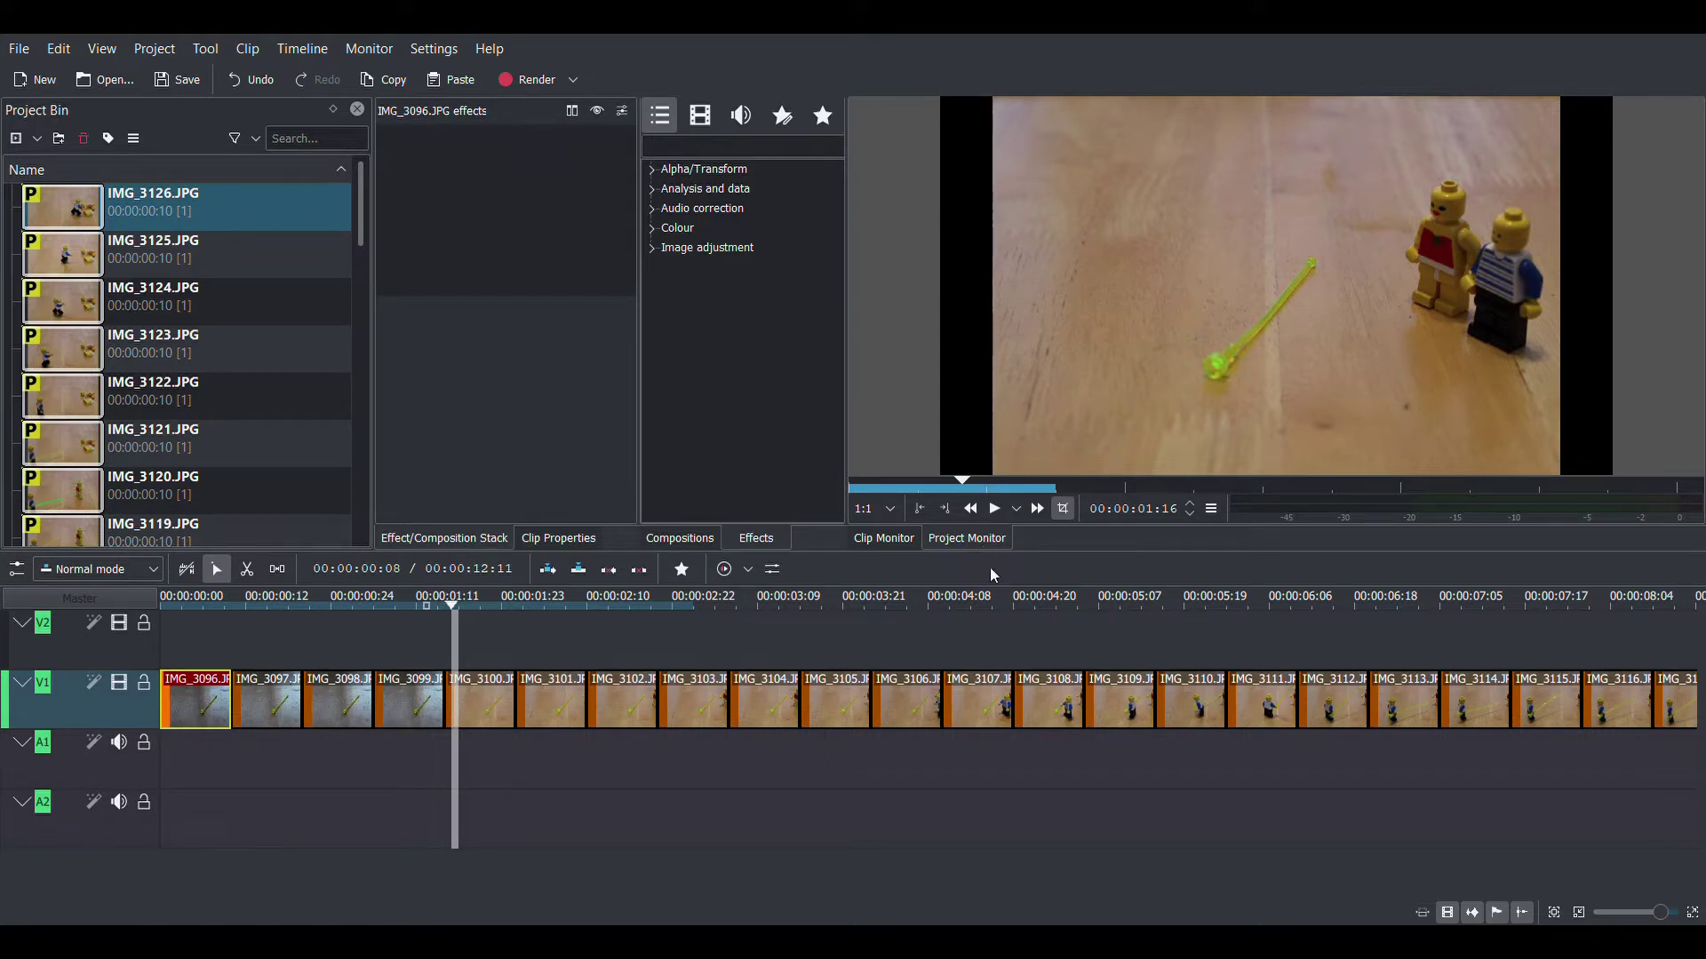
Move IMG_3097 left against IMG_3096 and preview the opening.
{"action": "left_click", "coordinate": [189, 737]}
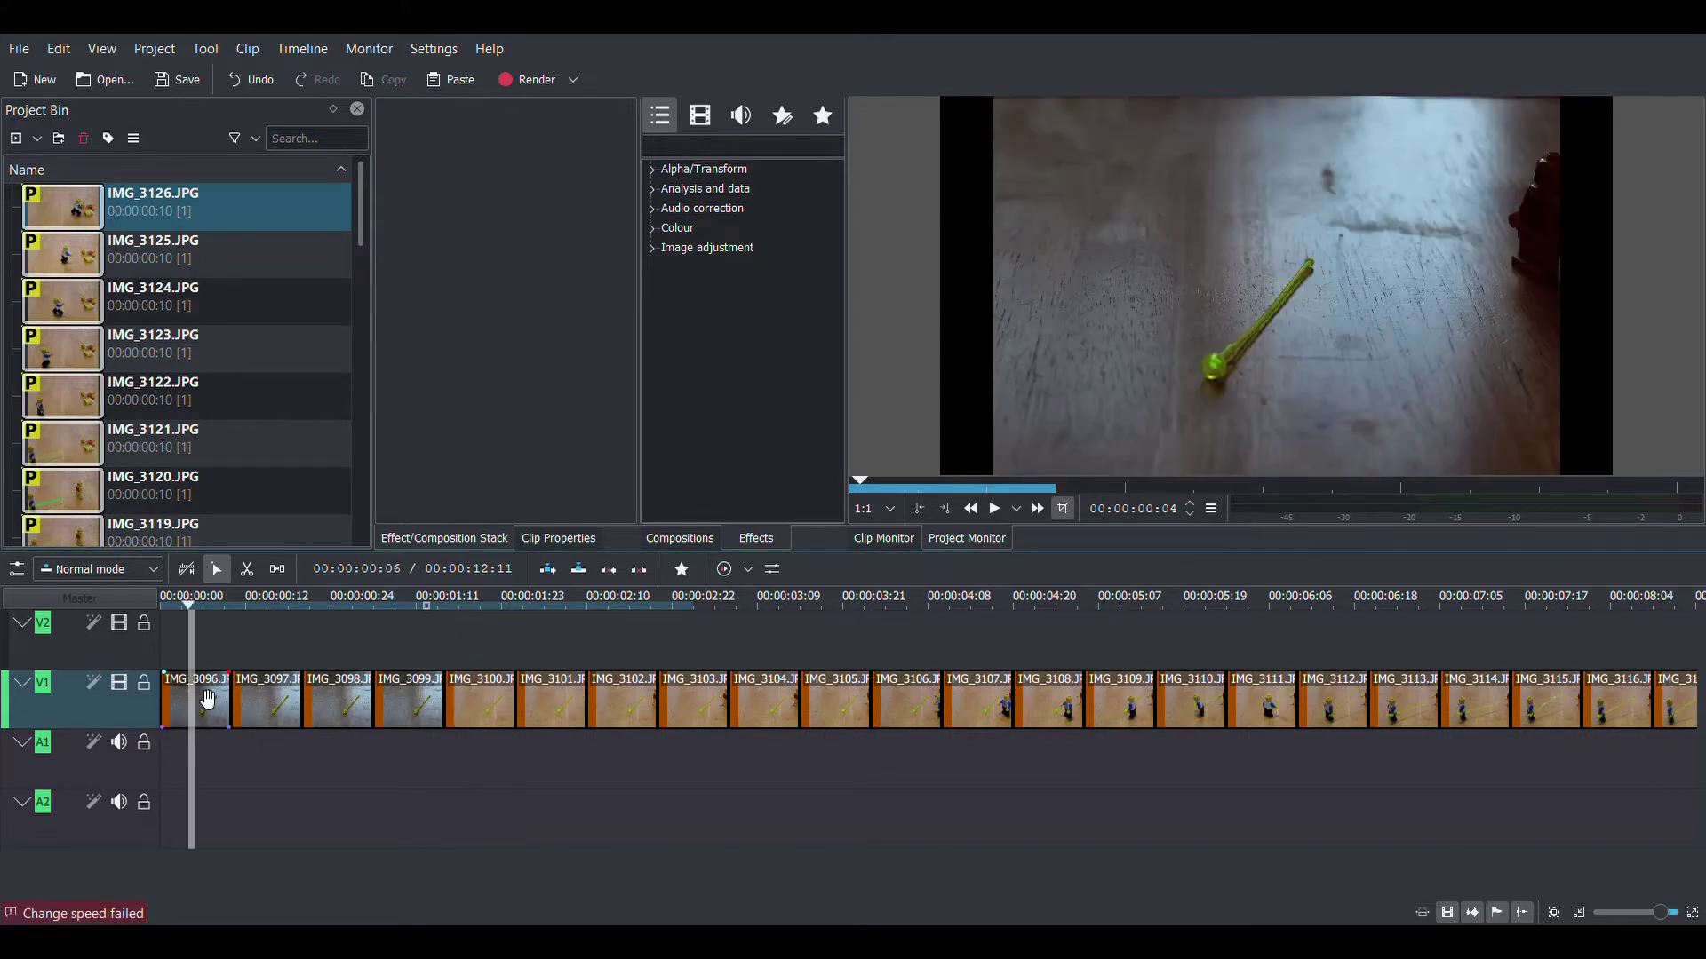
{"action": "left_click", "coordinate": [200, 709]}
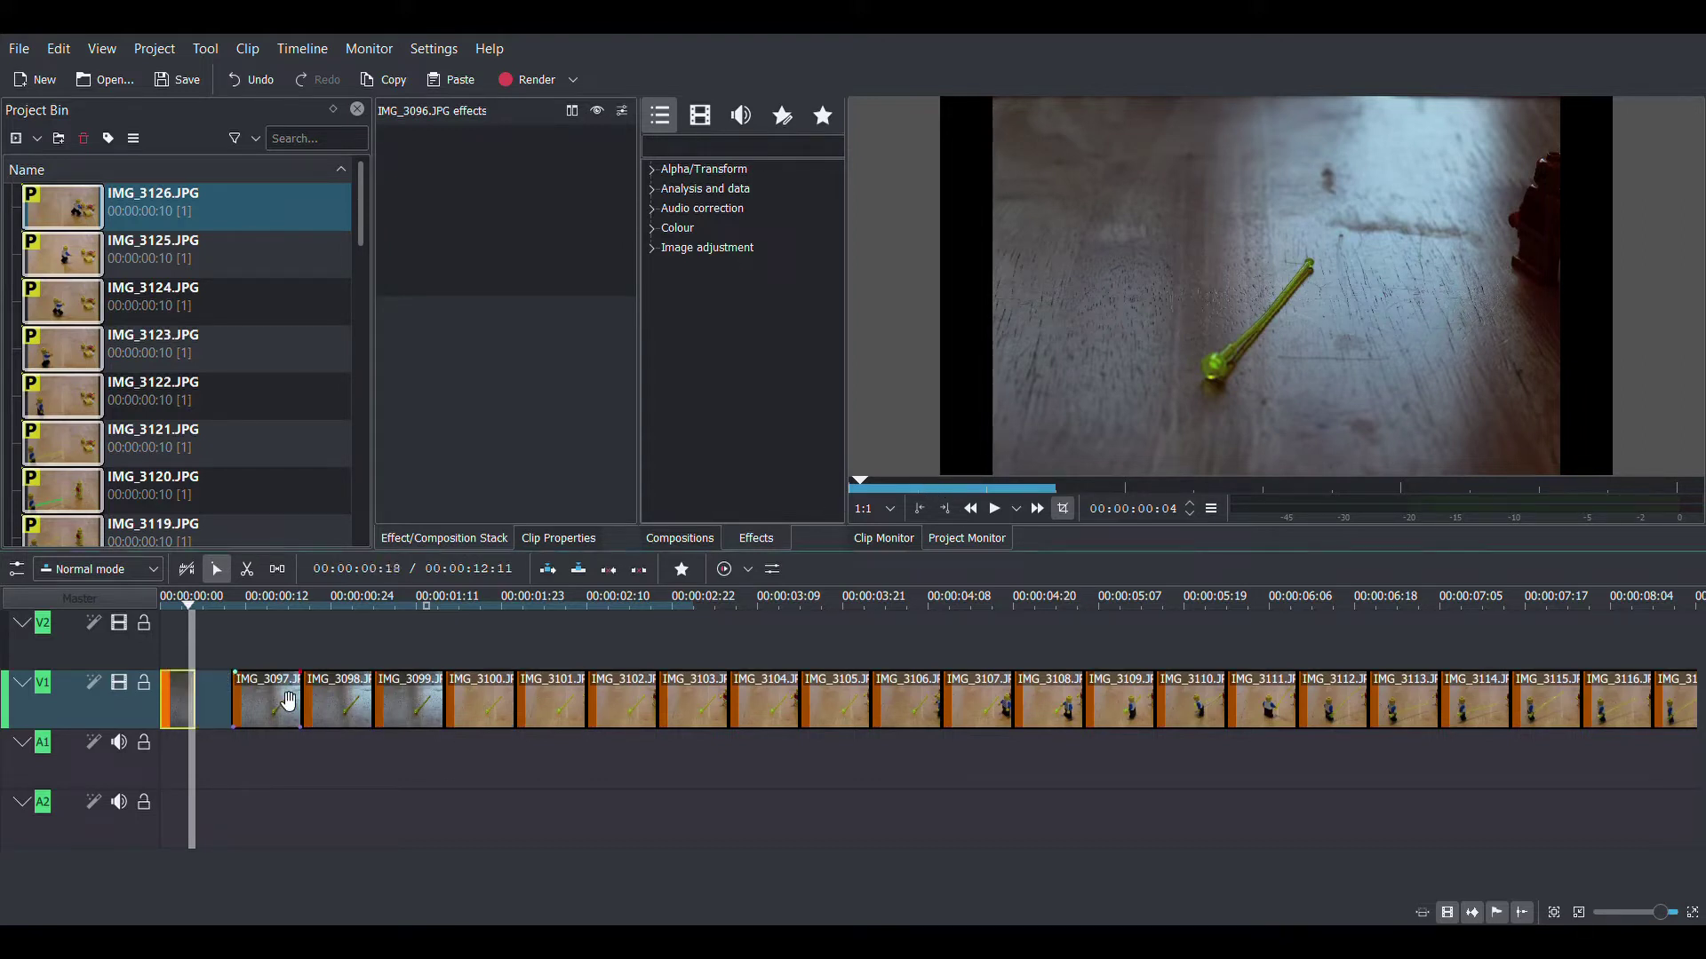
{"action": "left_click_drag", "start_coordinate": [266, 702], "coordinate": [231, 702]}
{"action": "left_click", "coordinate": [165, 640]}
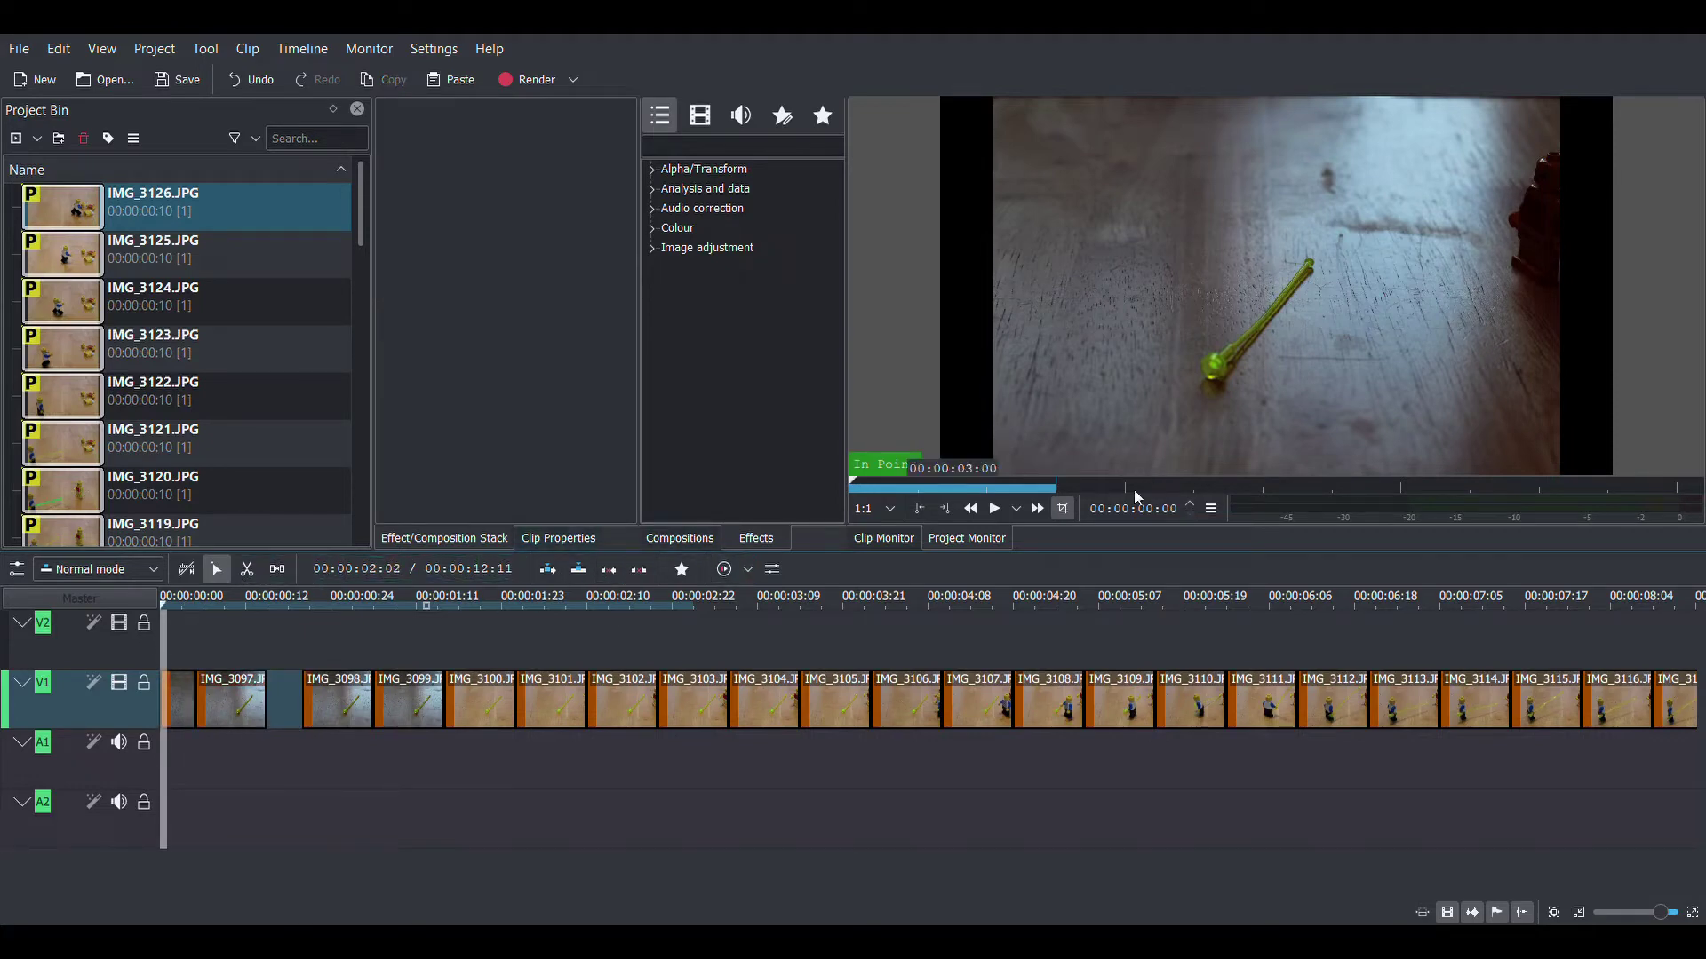
{"action": "left_click", "coordinate": [995, 510]}
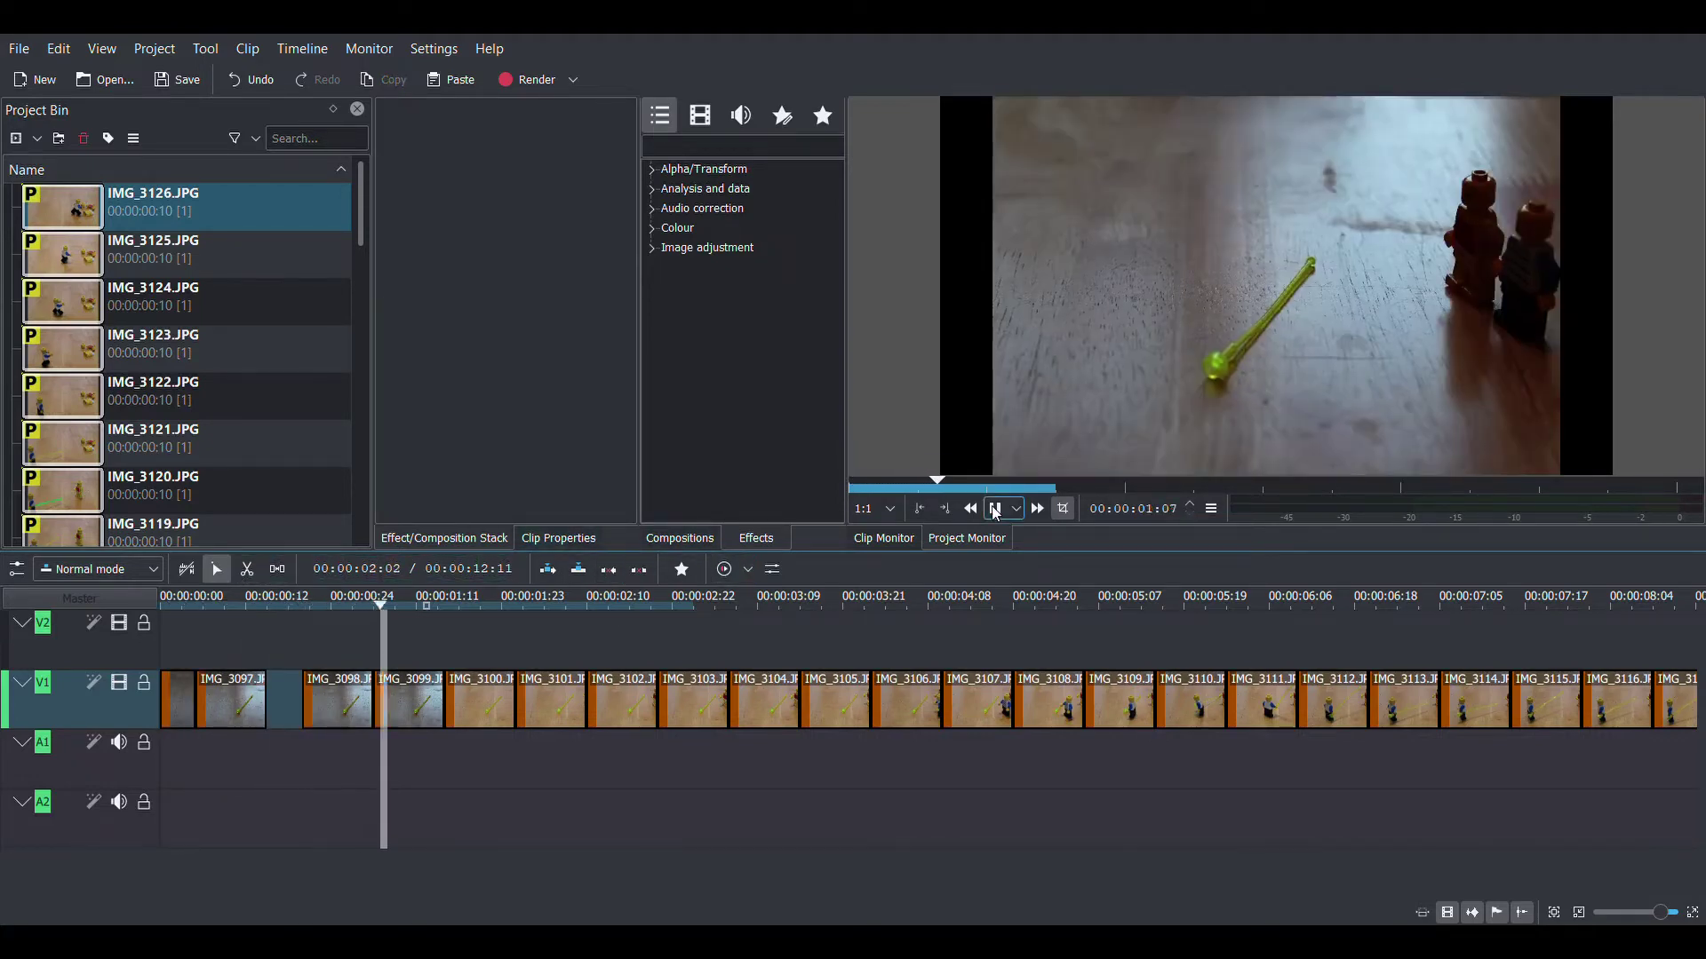
{"action": "left_click", "coordinate": [995, 510]}
Shorten IMG_3097 and slide IMG_3098, IMG_3099 and IMG_3100 left to follow it.
{"action": "left_click", "coordinate": [238, 703]}
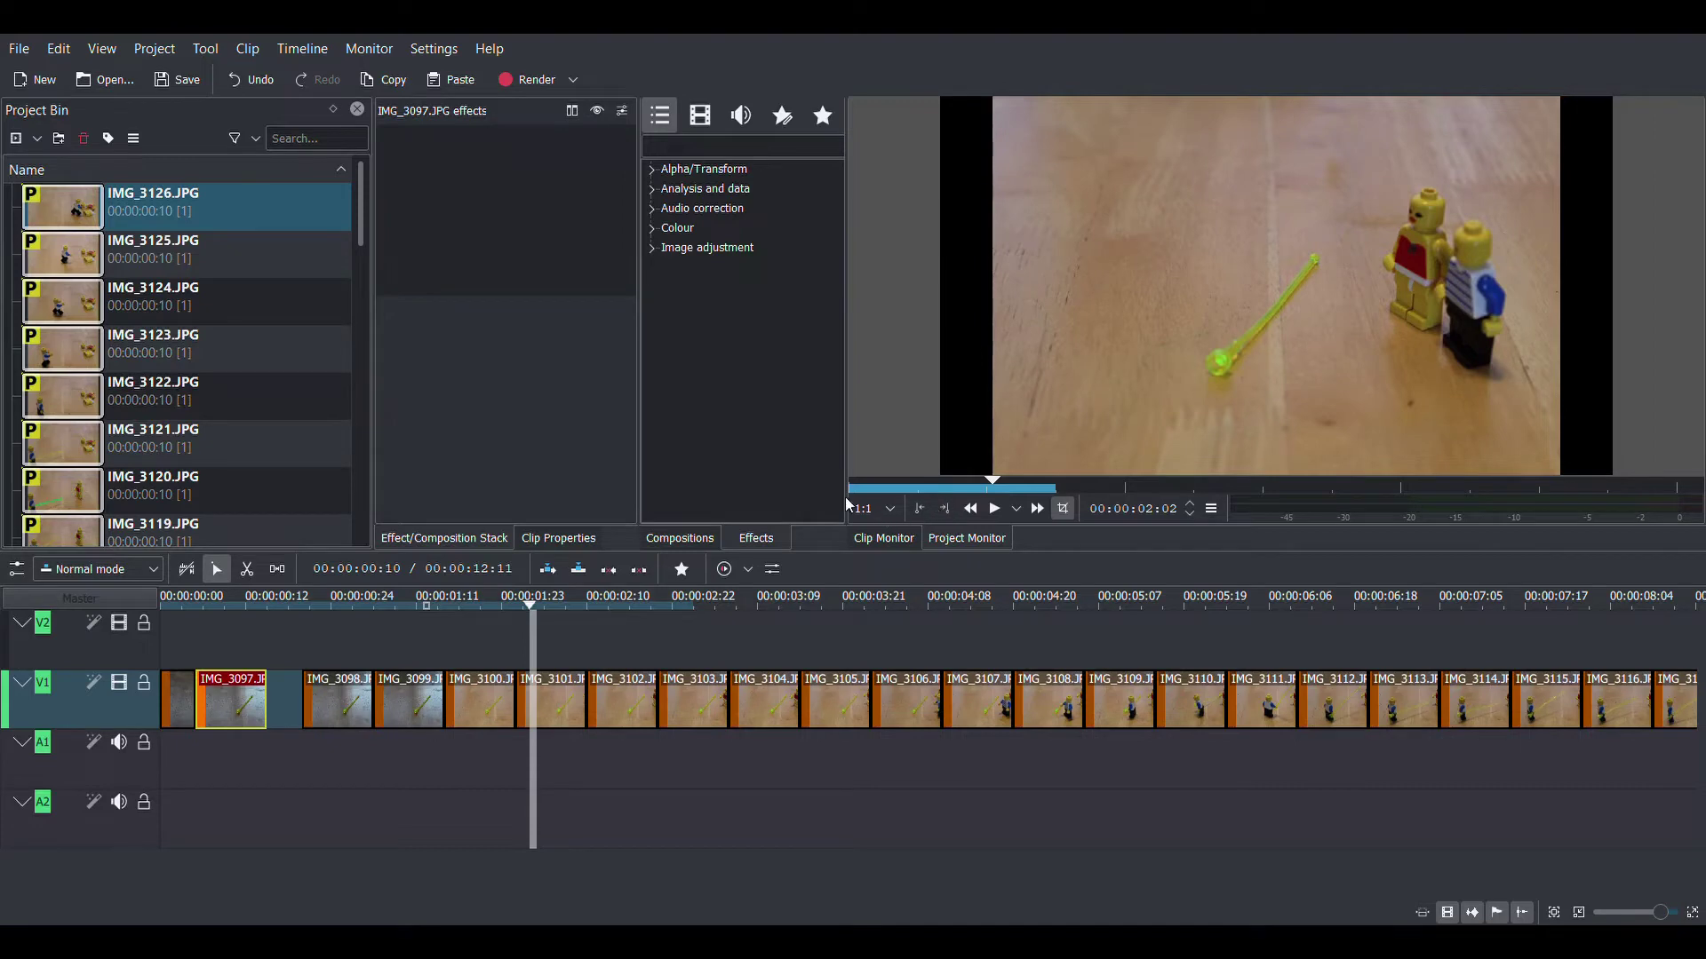
{"action": "left_click_drag", "start_coordinate": [266, 701], "coordinate": [231, 706]}
{"action": "left_click", "coordinate": [343, 703]}
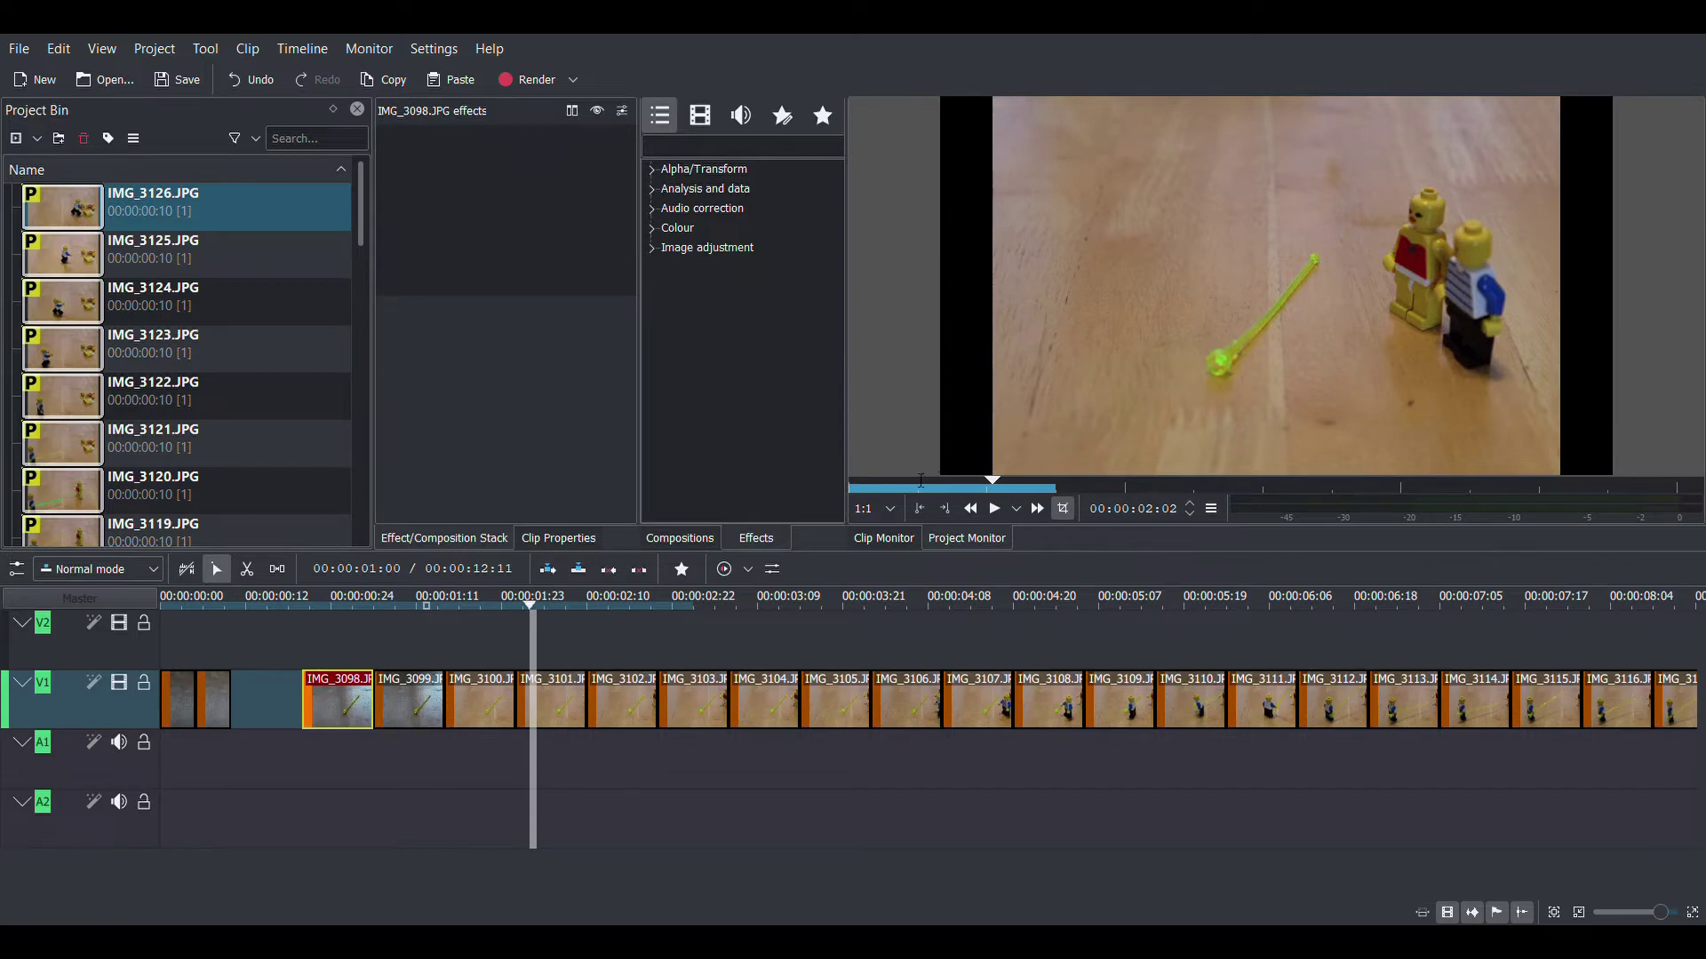
{"action": "left_click_drag", "start_coordinate": [349, 702], "coordinate": [269, 701]}
{"action": "left_click_drag", "start_coordinate": [430, 702], "coordinate": [323, 702]}
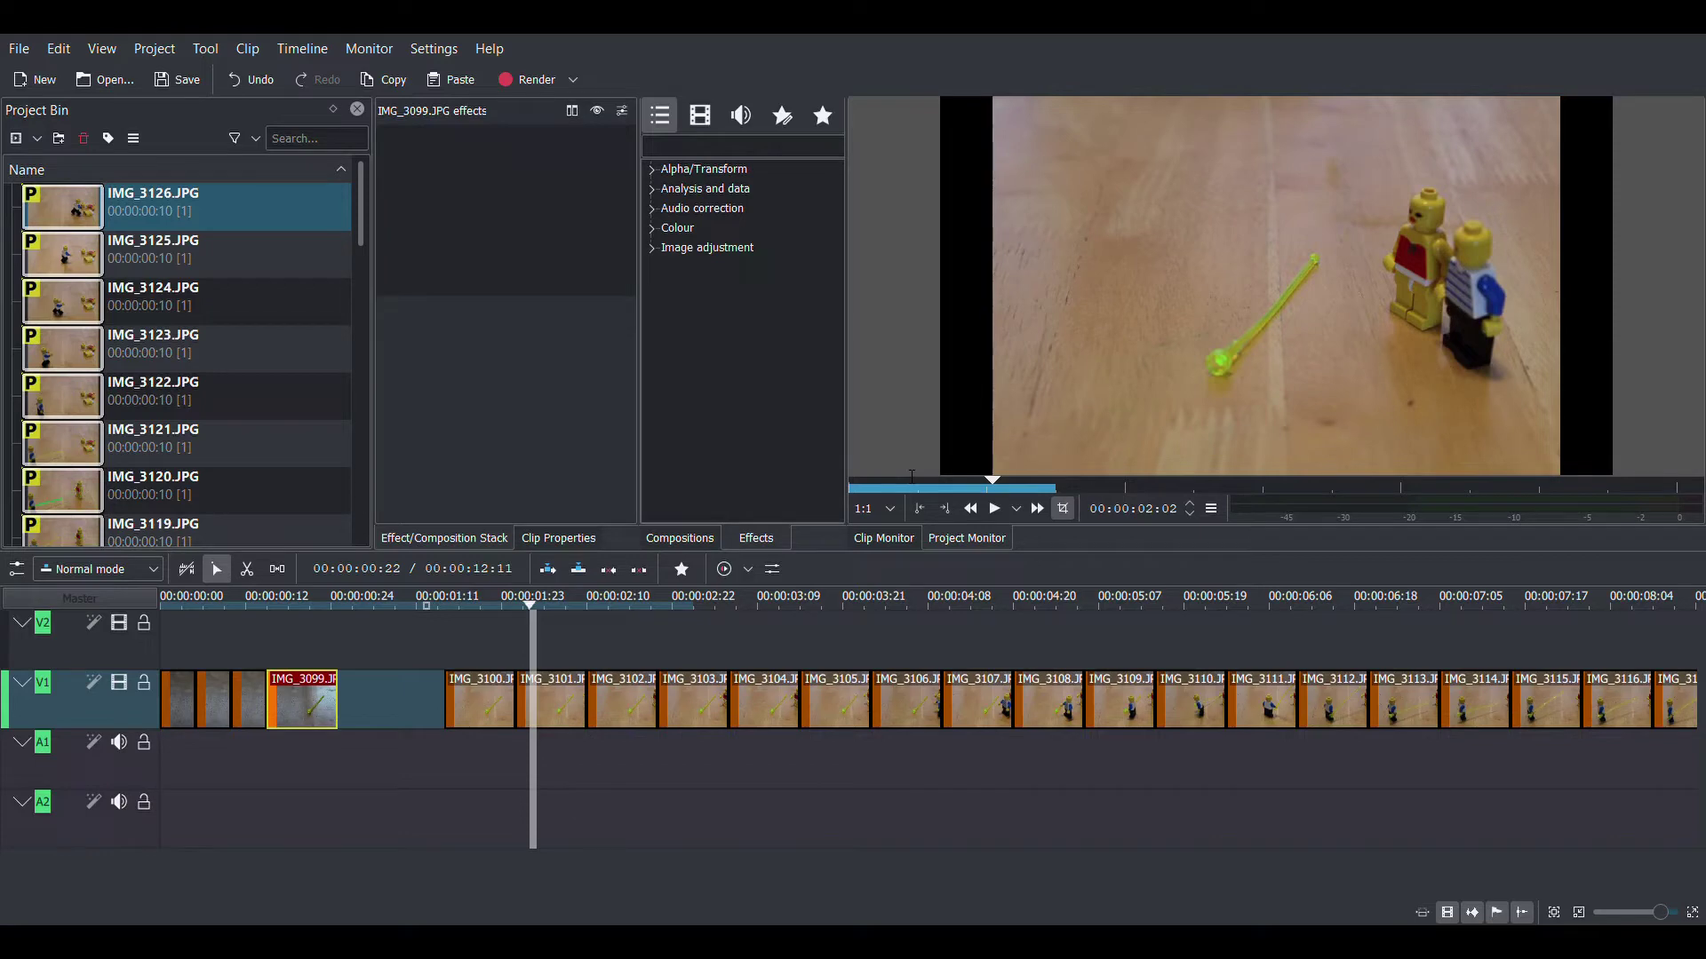
{"action": "left_click_drag", "start_coordinate": [494, 701], "coordinate": [353, 702]}
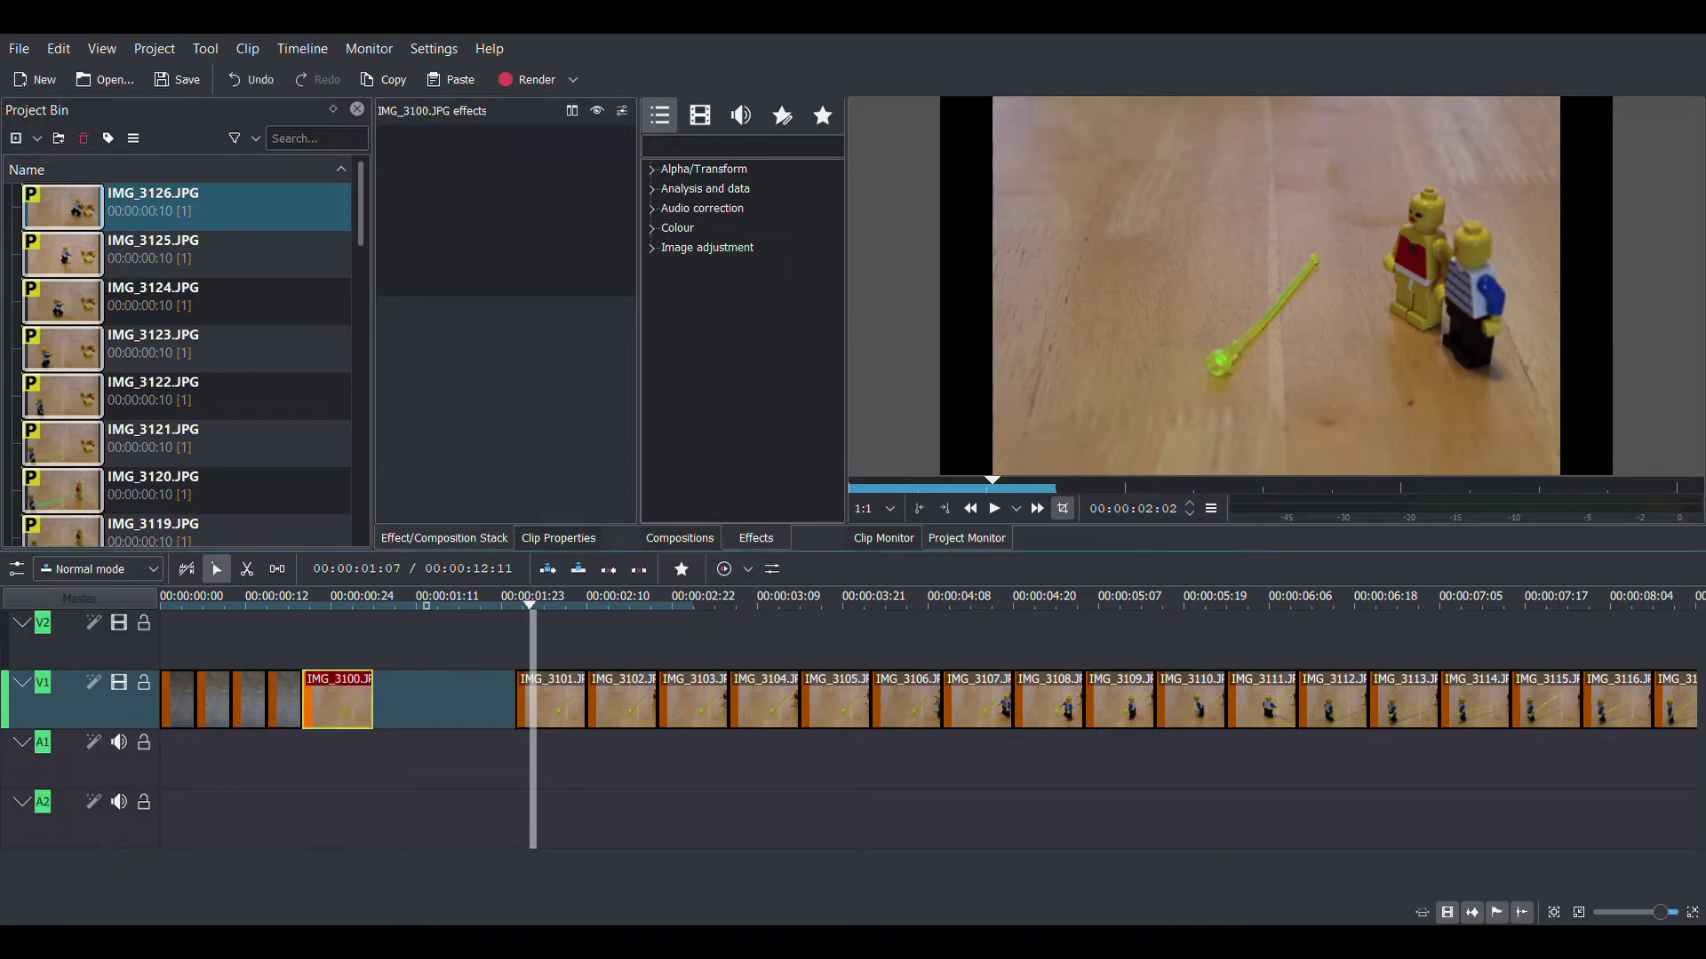
{"action": "left_click", "coordinate": [430, 49]}
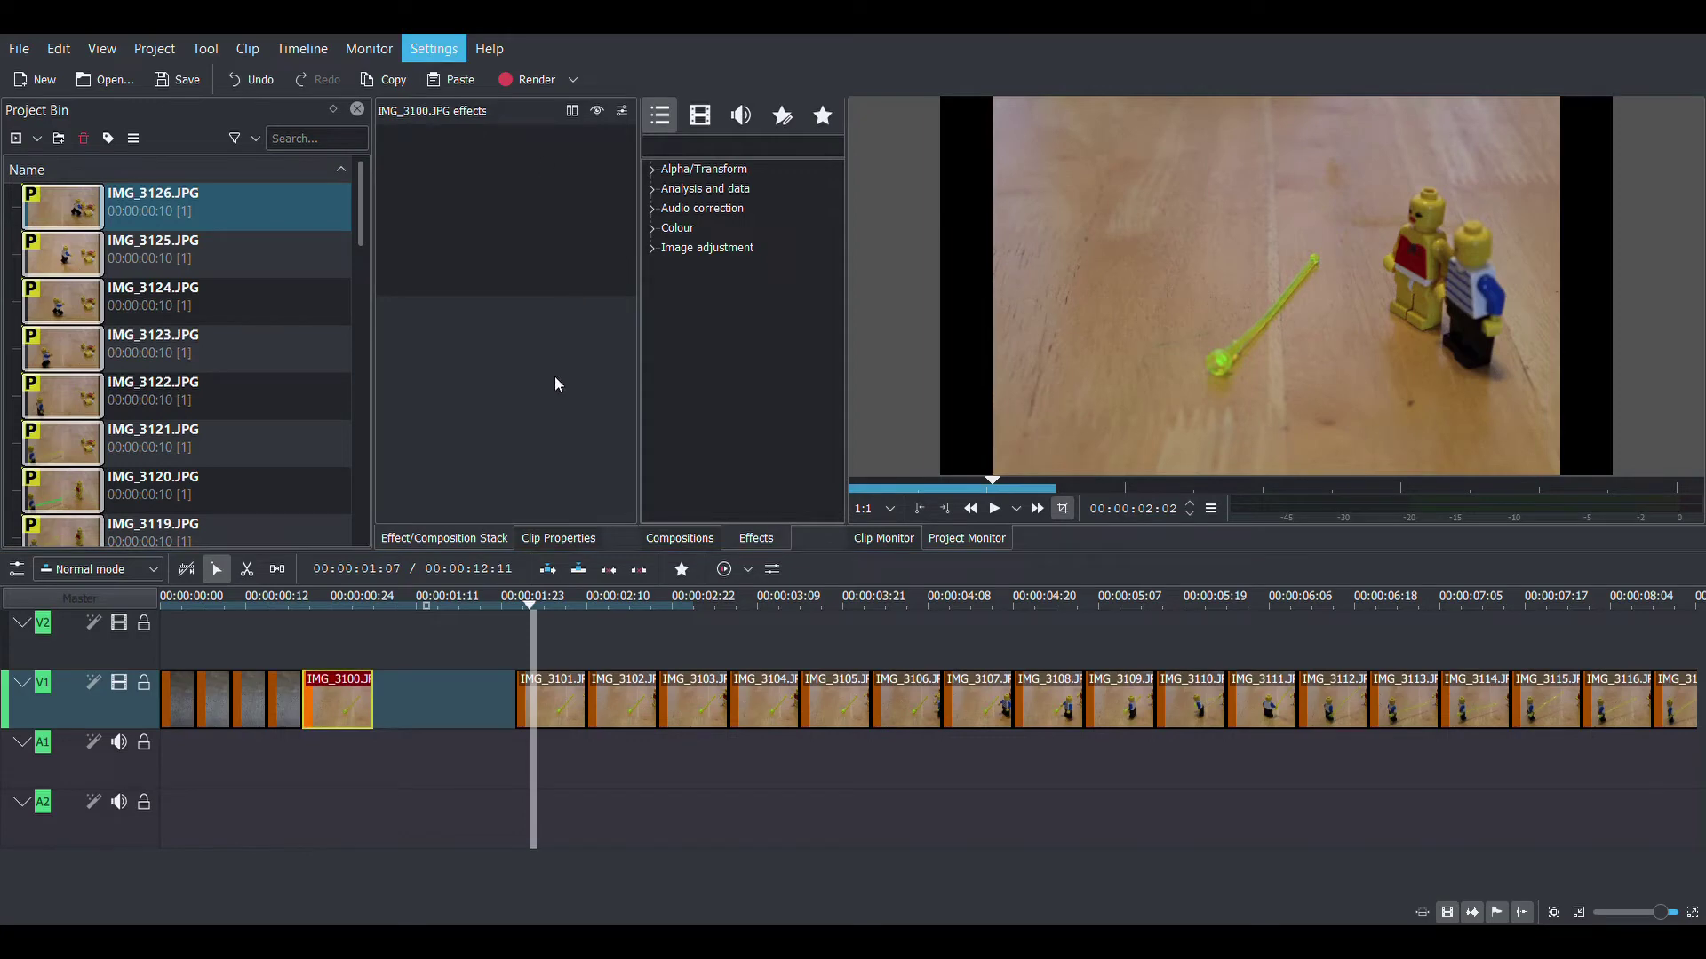
{"action": "key", "text": "Escape"}
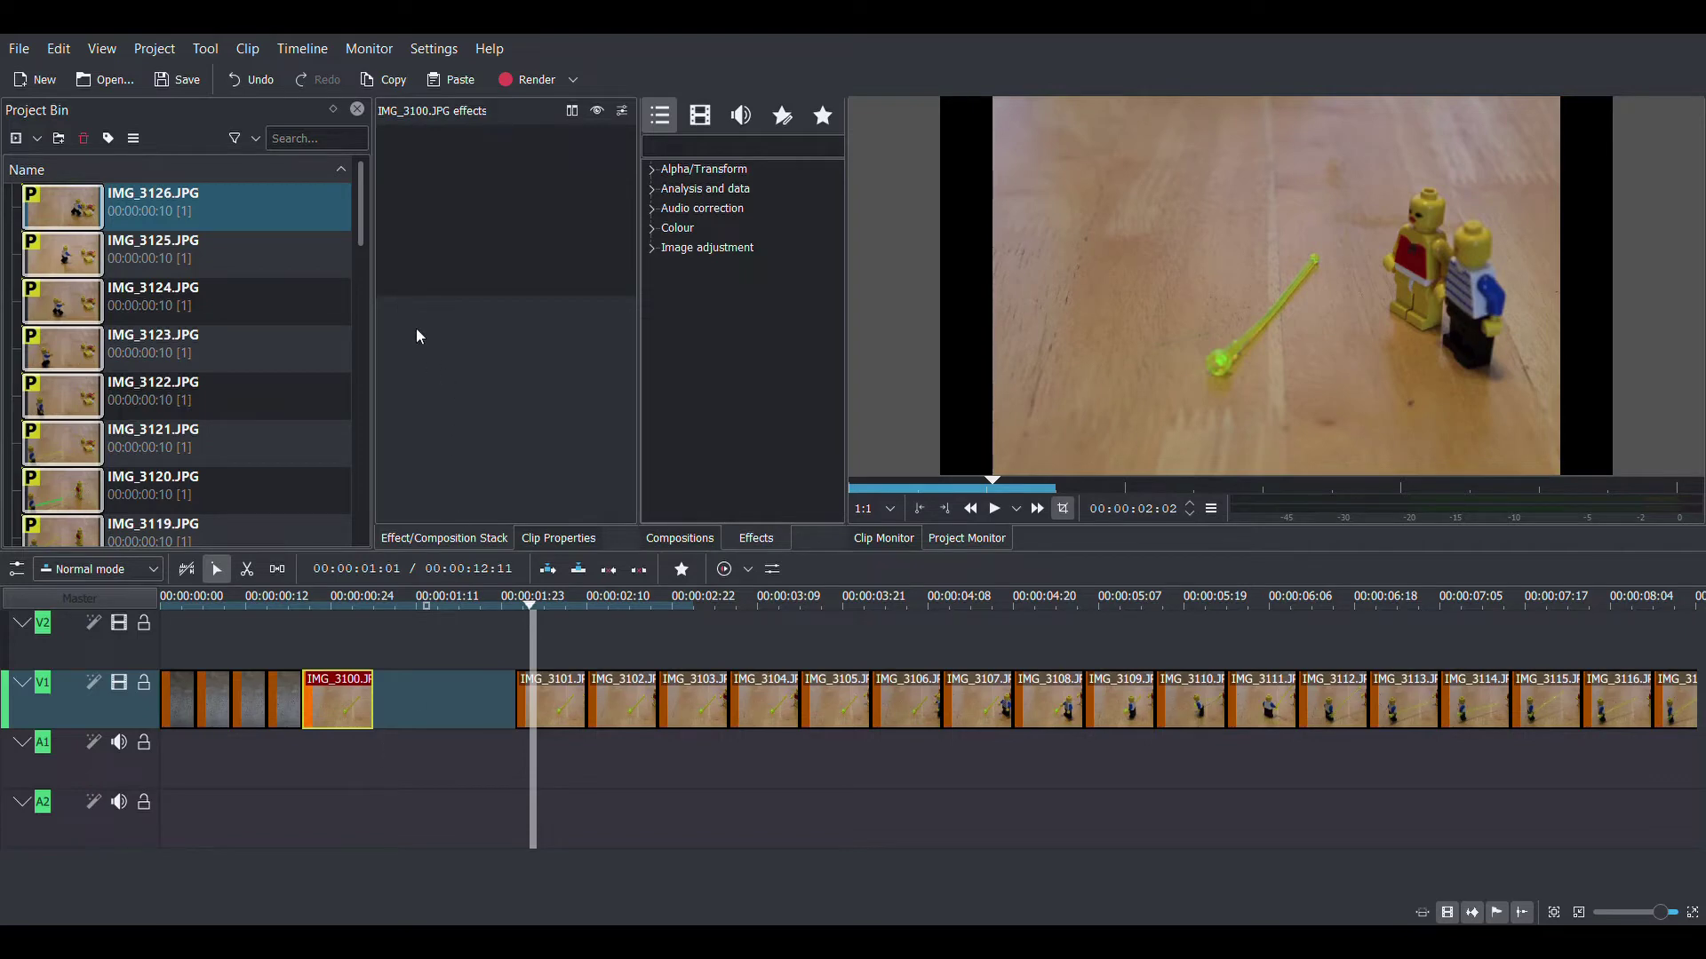
Delete the trimmed IMG_3100 to IMG_3104 clips from the V1 track.
{"action": "left_click", "coordinate": [403, 744]}
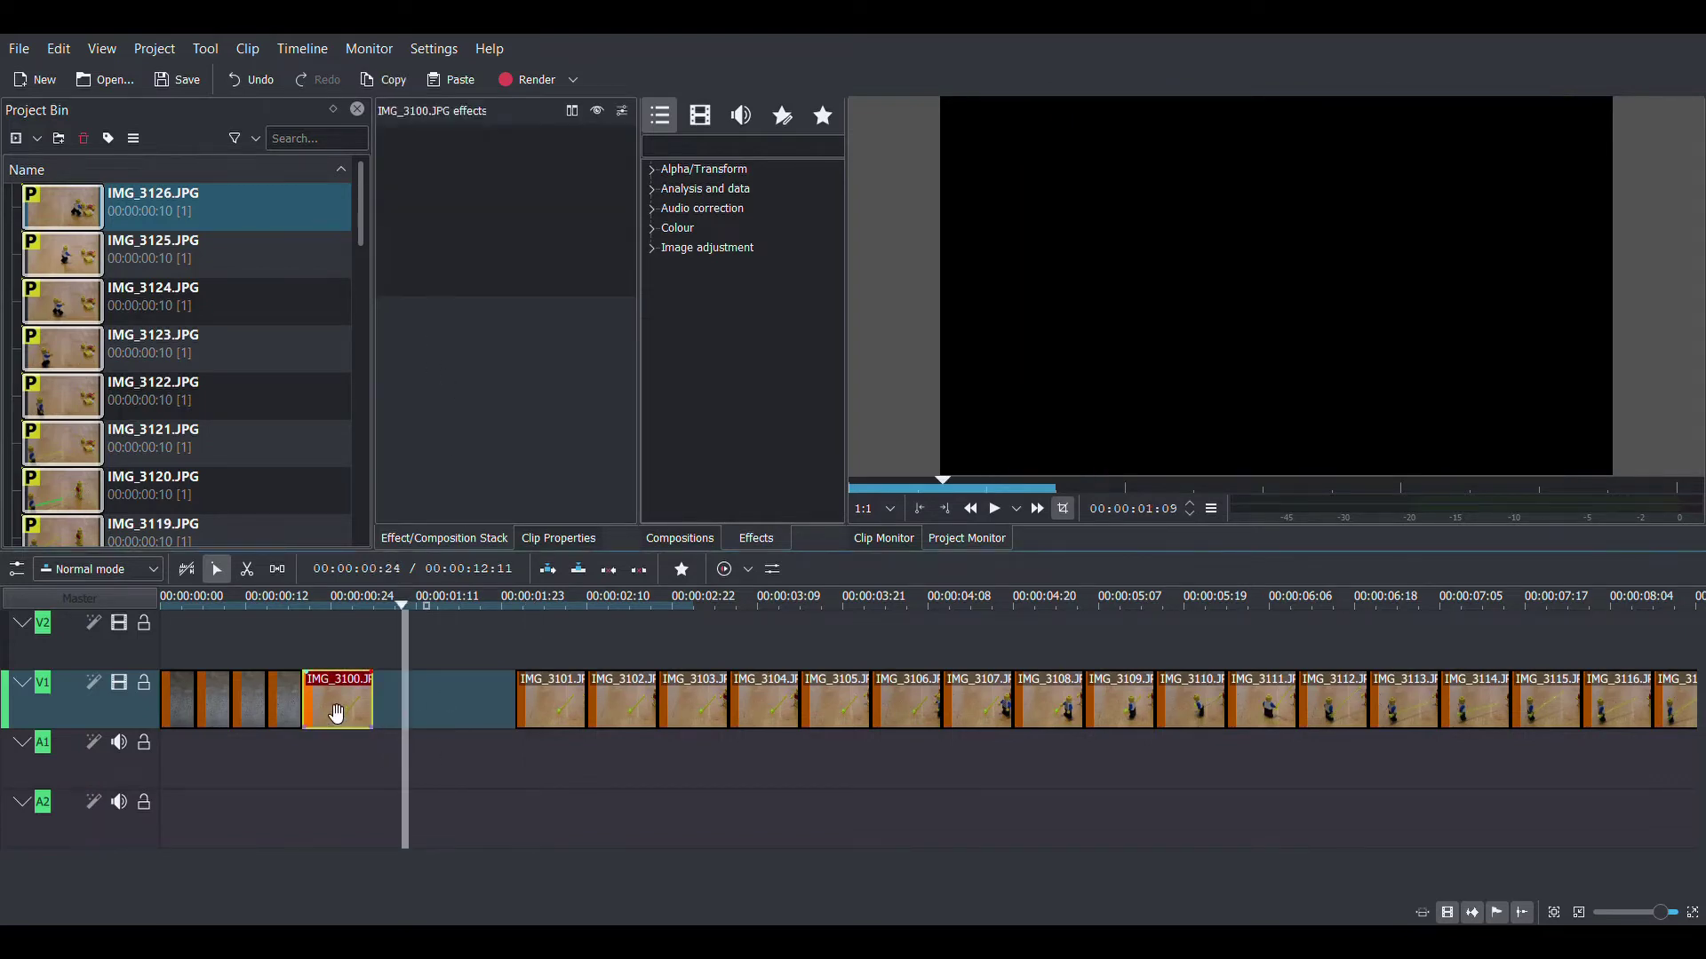
{"action": "key", "text": "Delete"}
{"action": "left_click", "coordinate": [538, 711]}
{"action": "key", "text": "Delete"}
{"action": "left_click", "coordinate": [622, 707]}
{"action": "key", "text": "Delete"}
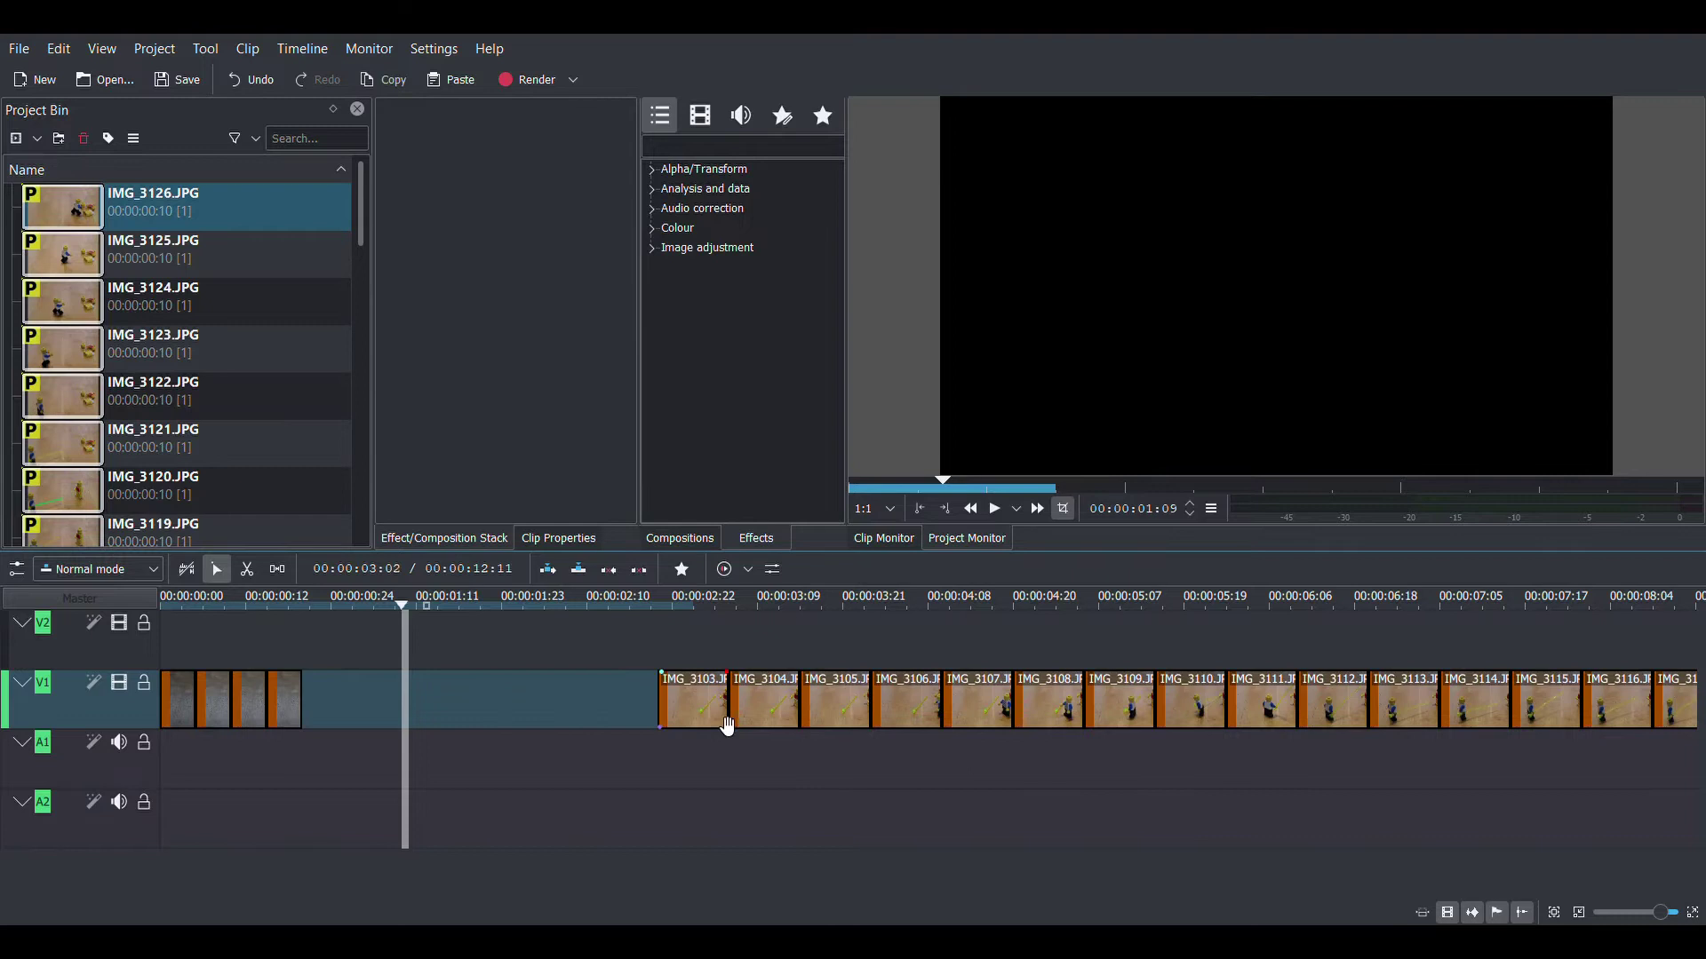
{"action": "left_click", "coordinate": [726, 726]}
{"action": "key", "text": "Delete"}
{"action": "left_click", "coordinate": [761, 702]}
{"action": "key", "text": "Delete"}
{"action": "left_click", "coordinate": [284, 702]}
Delete the remaining small leftover opening clips from V1.
{"action": "key", "text": "Delete"}
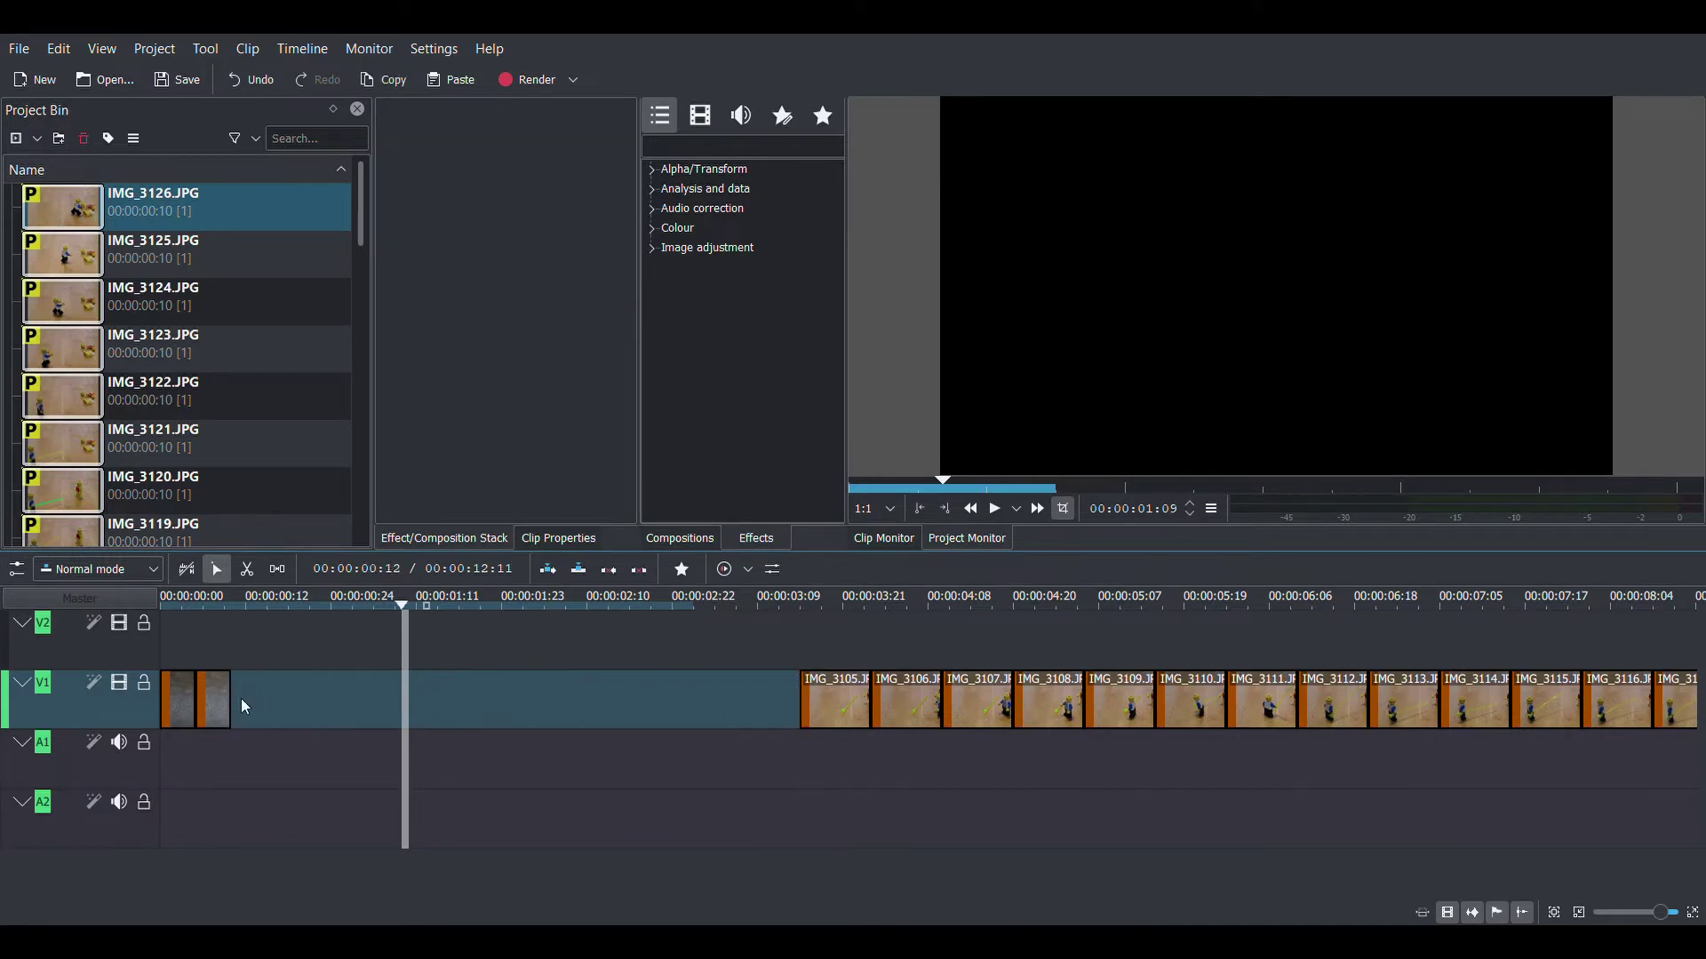
{"action": "left_click", "coordinate": [214, 702]}
{"action": "key", "text": "Delete"}
{"action": "left_click", "coordinate": [180, 701]}
{"action": "key", "text": "Delete"}
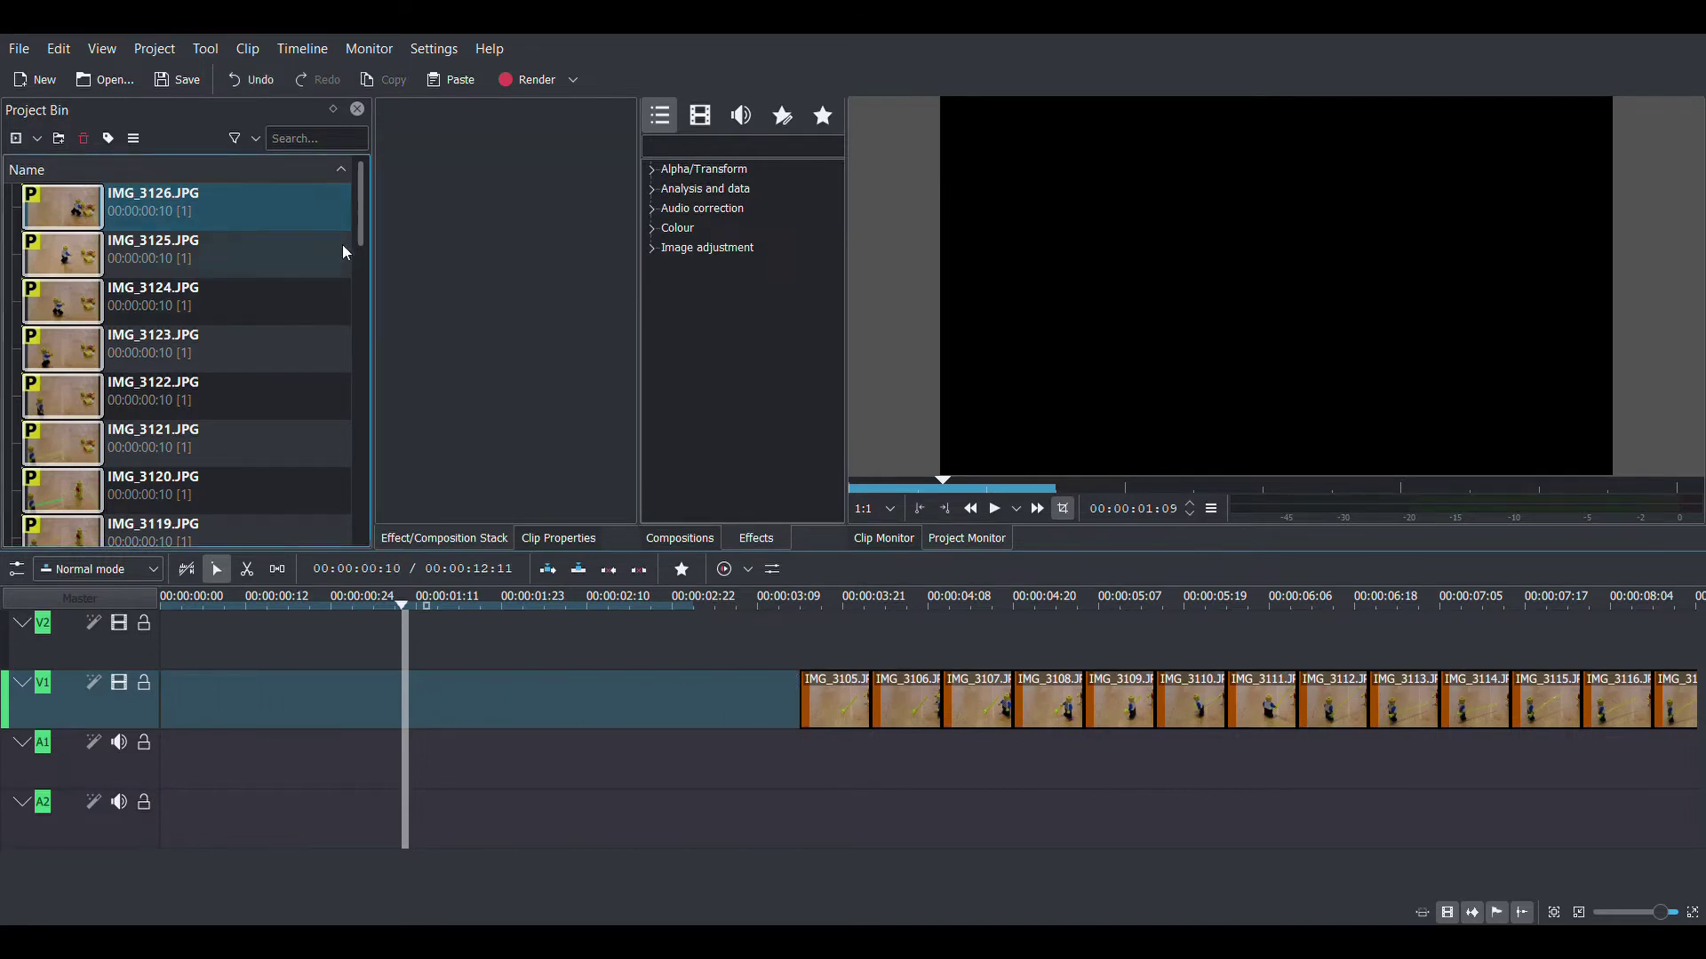
Place IMG_3096, IMG_3097 and IMG_3098 back-to-back at the start of V1.
{"action": "left_click_drag", "start_coordinate": [360, 227], "coordinate": [356, 538]}
{"action": "left_click", "coordinate": [178, 453]}
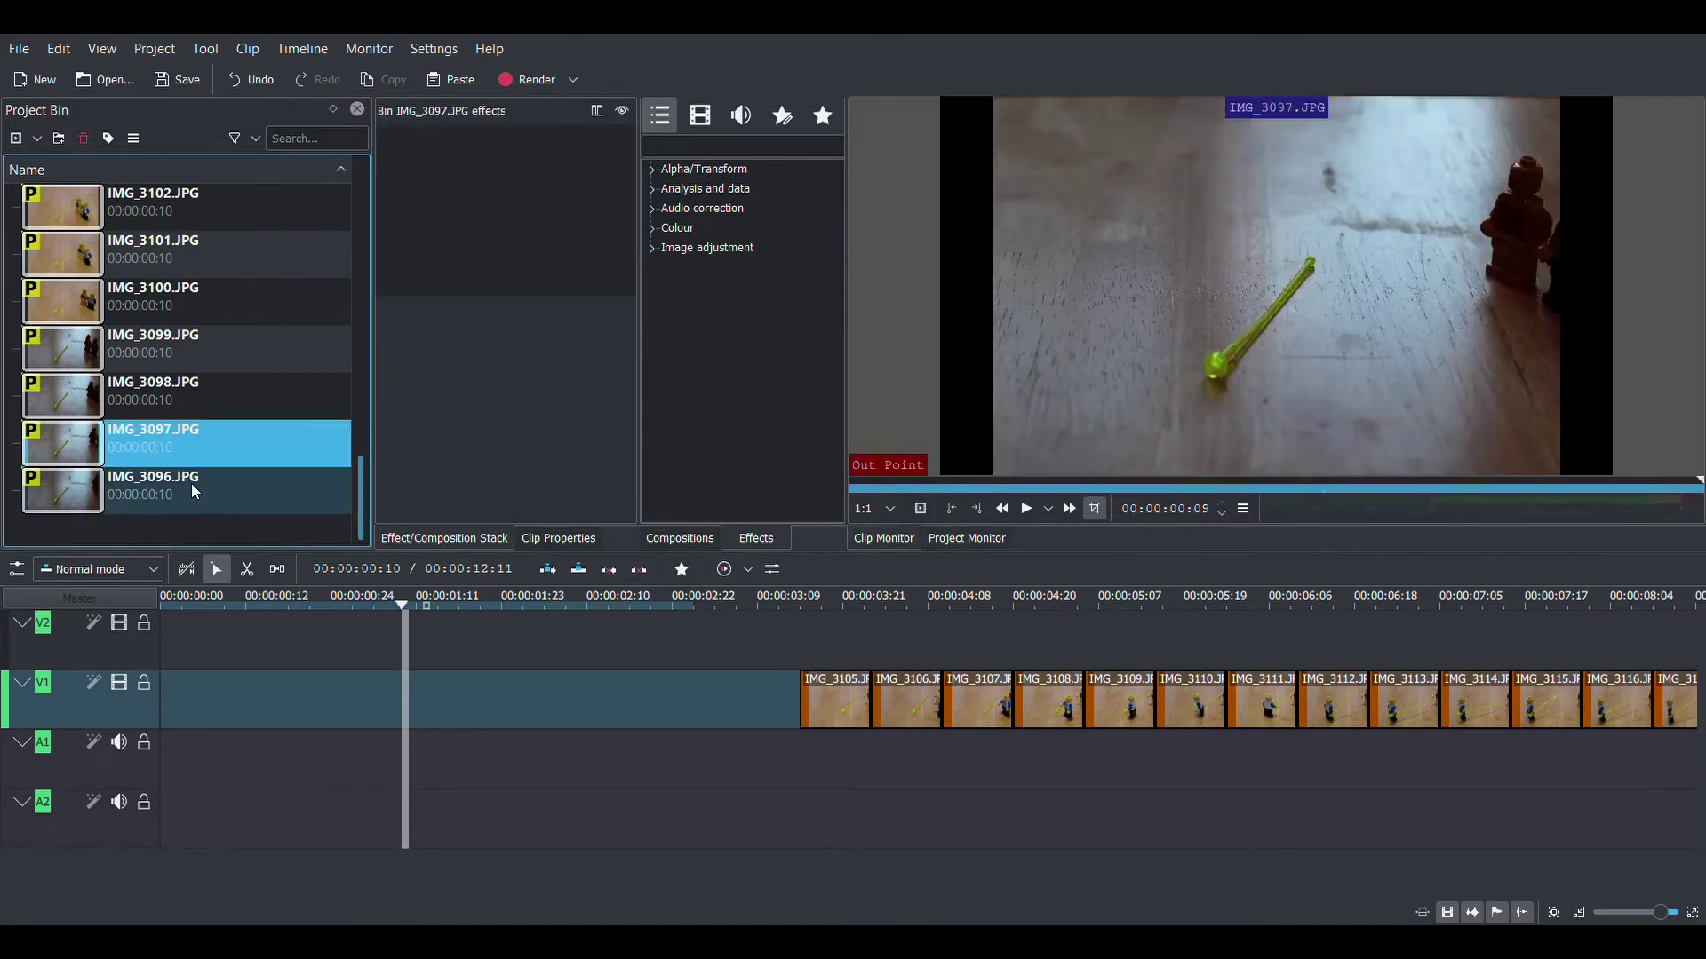
{"action": "left_click_drag", "start_coordinate": [192, 489], "coordinate": [162, 695]}
{"action": "left_click", "coordinate": [292, 751]}
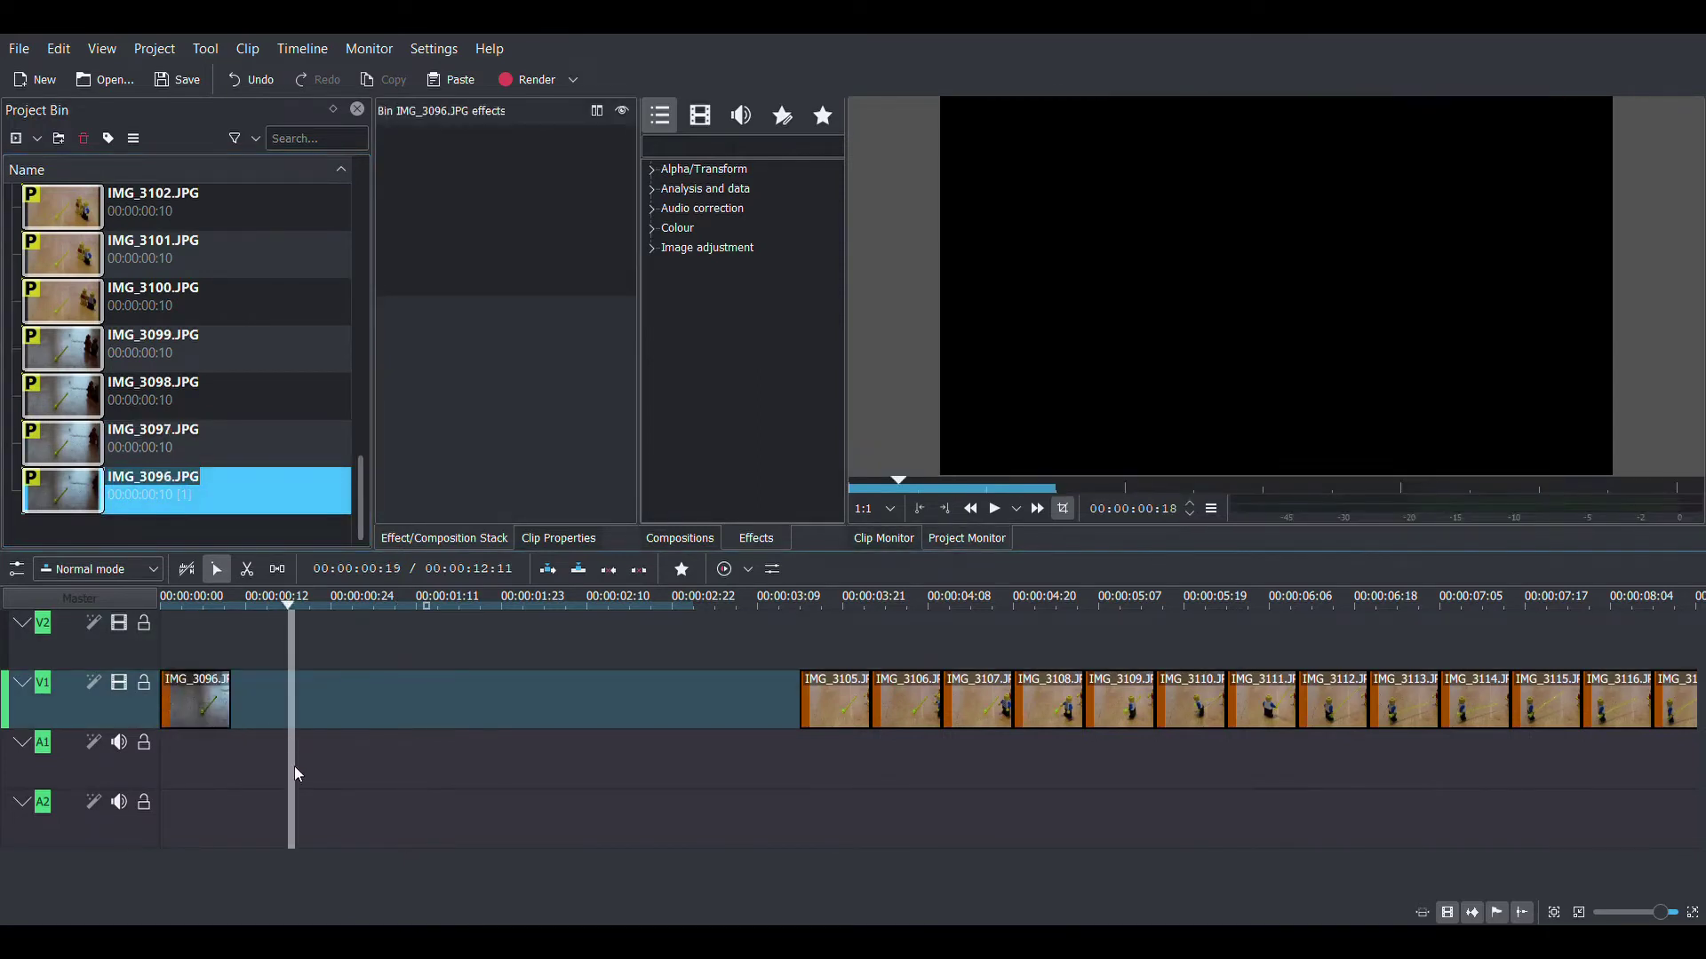
{"action": "left_click_drag", "start_coordinate": [213, 450], "coordinate": [238, 705]}
{"action": "left_click_drag", "start_coordinate": [199, 395], "coordinate": [309, 705]}
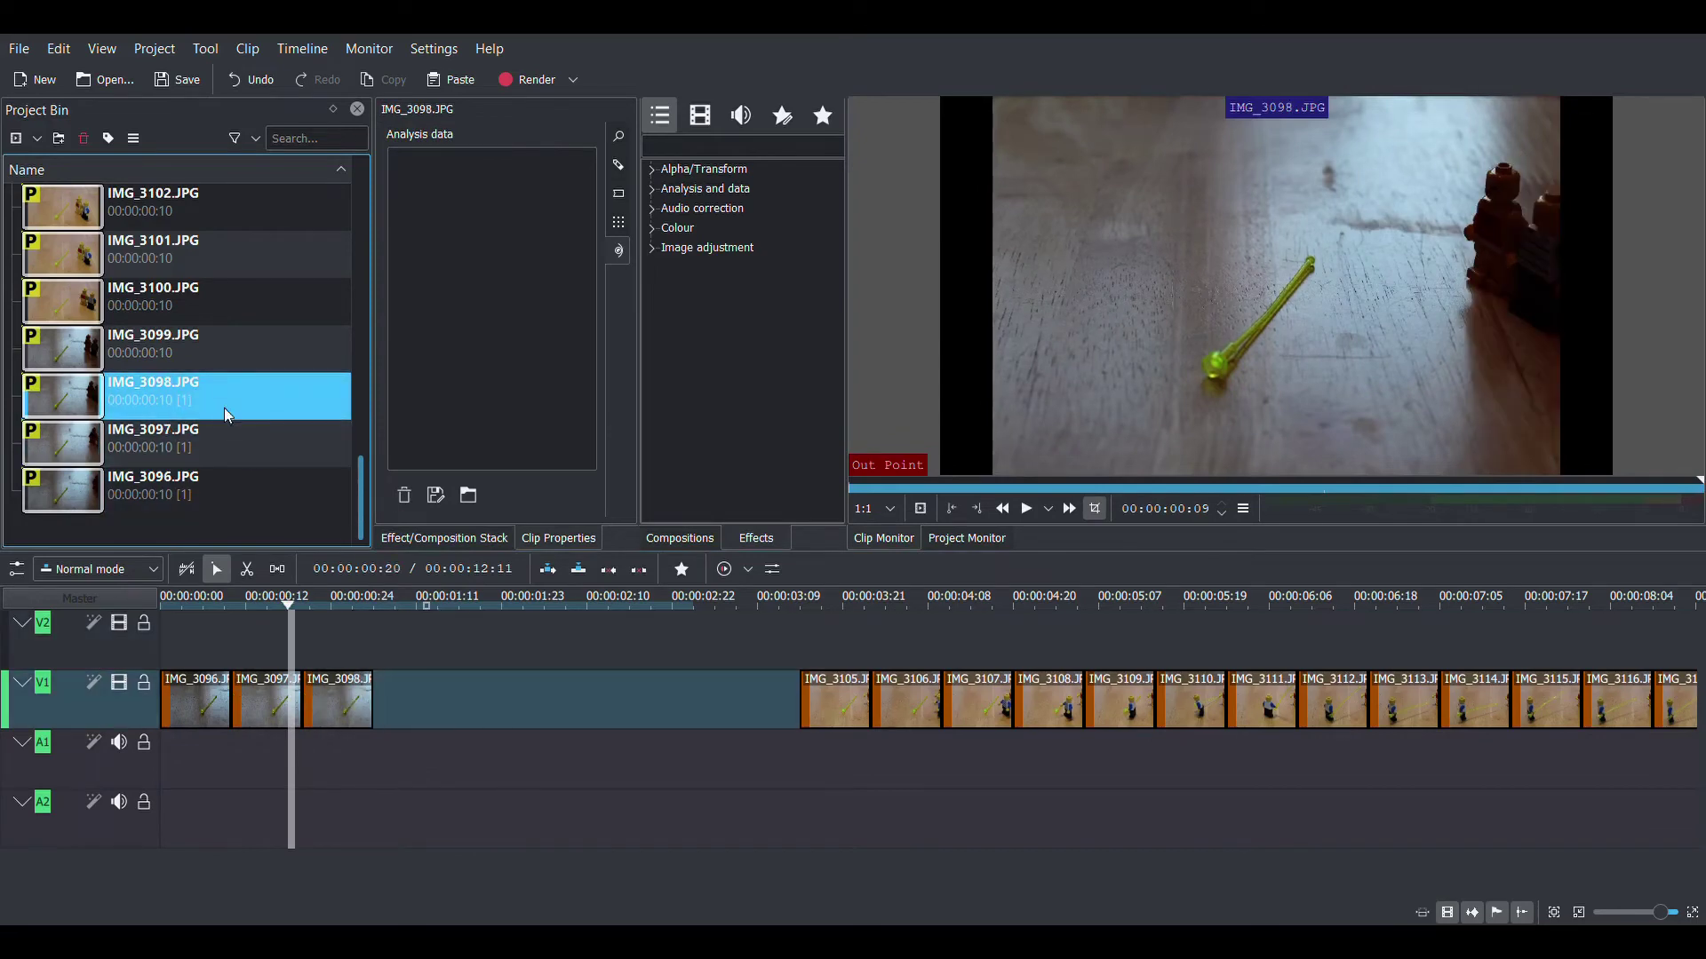
Add IMG_3099 through IMG_3104 in order after IMG_3098 on V1.
{"action": "left_click_drag", "start_coordinate": [222, 350], "coordinate": [407, 702]}
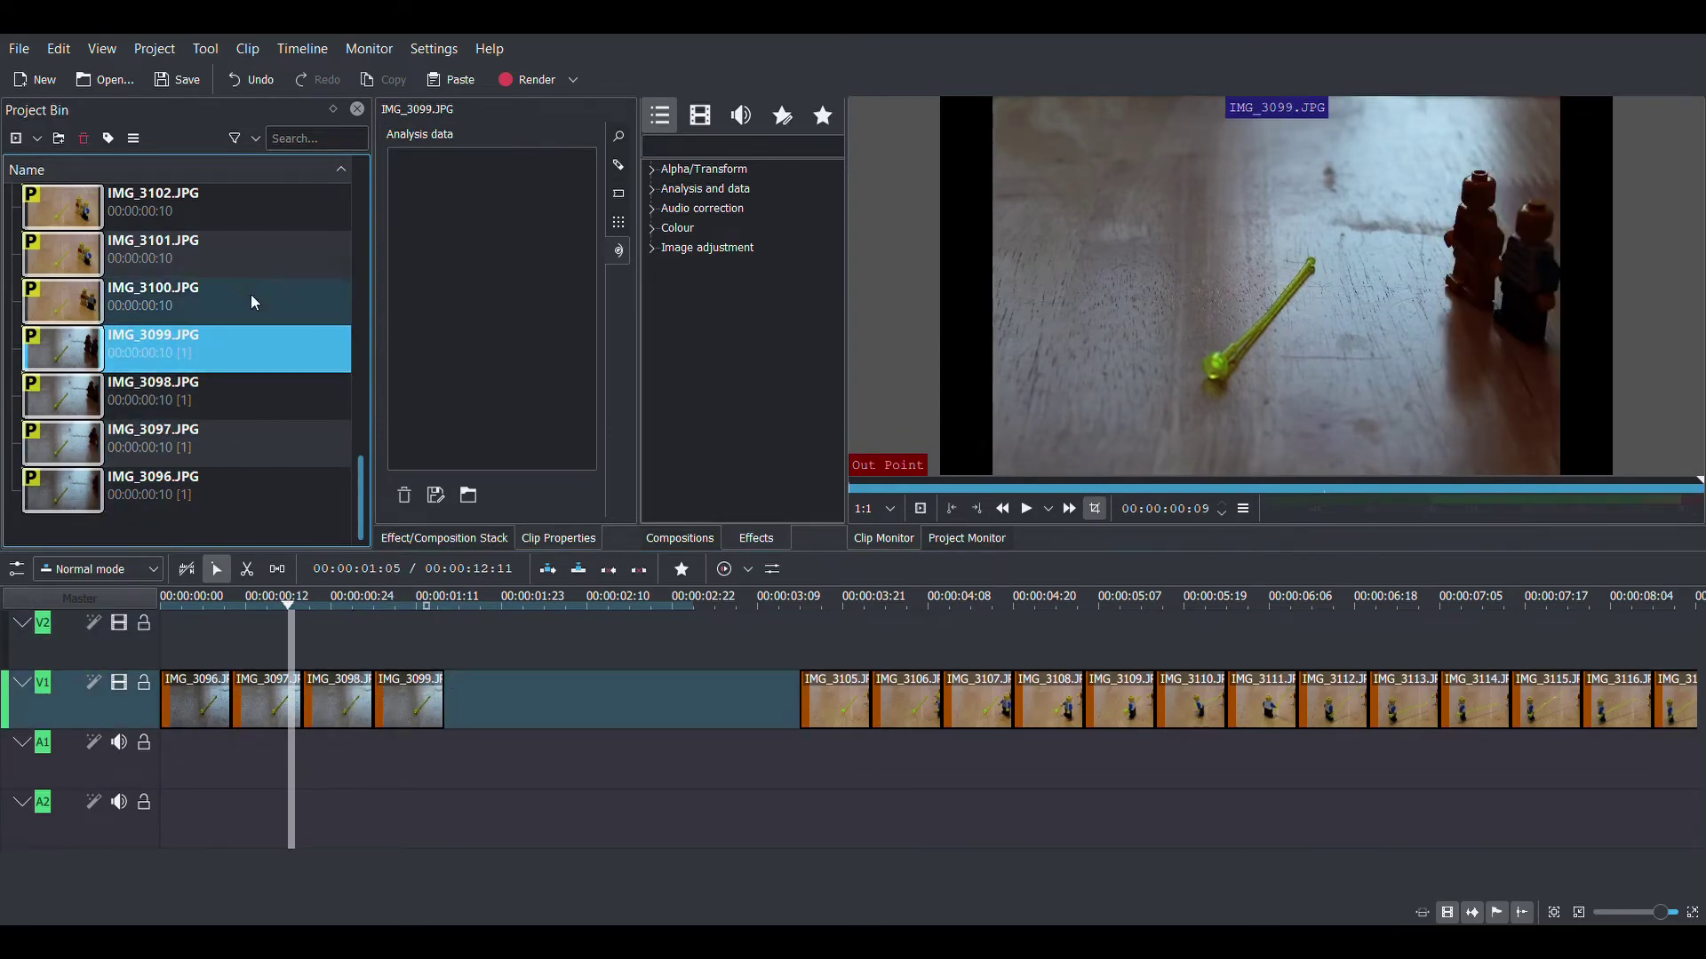
{"action": "left_click_drag", "start_coordinate": [250, 295], "coordinate": [442, 700]}
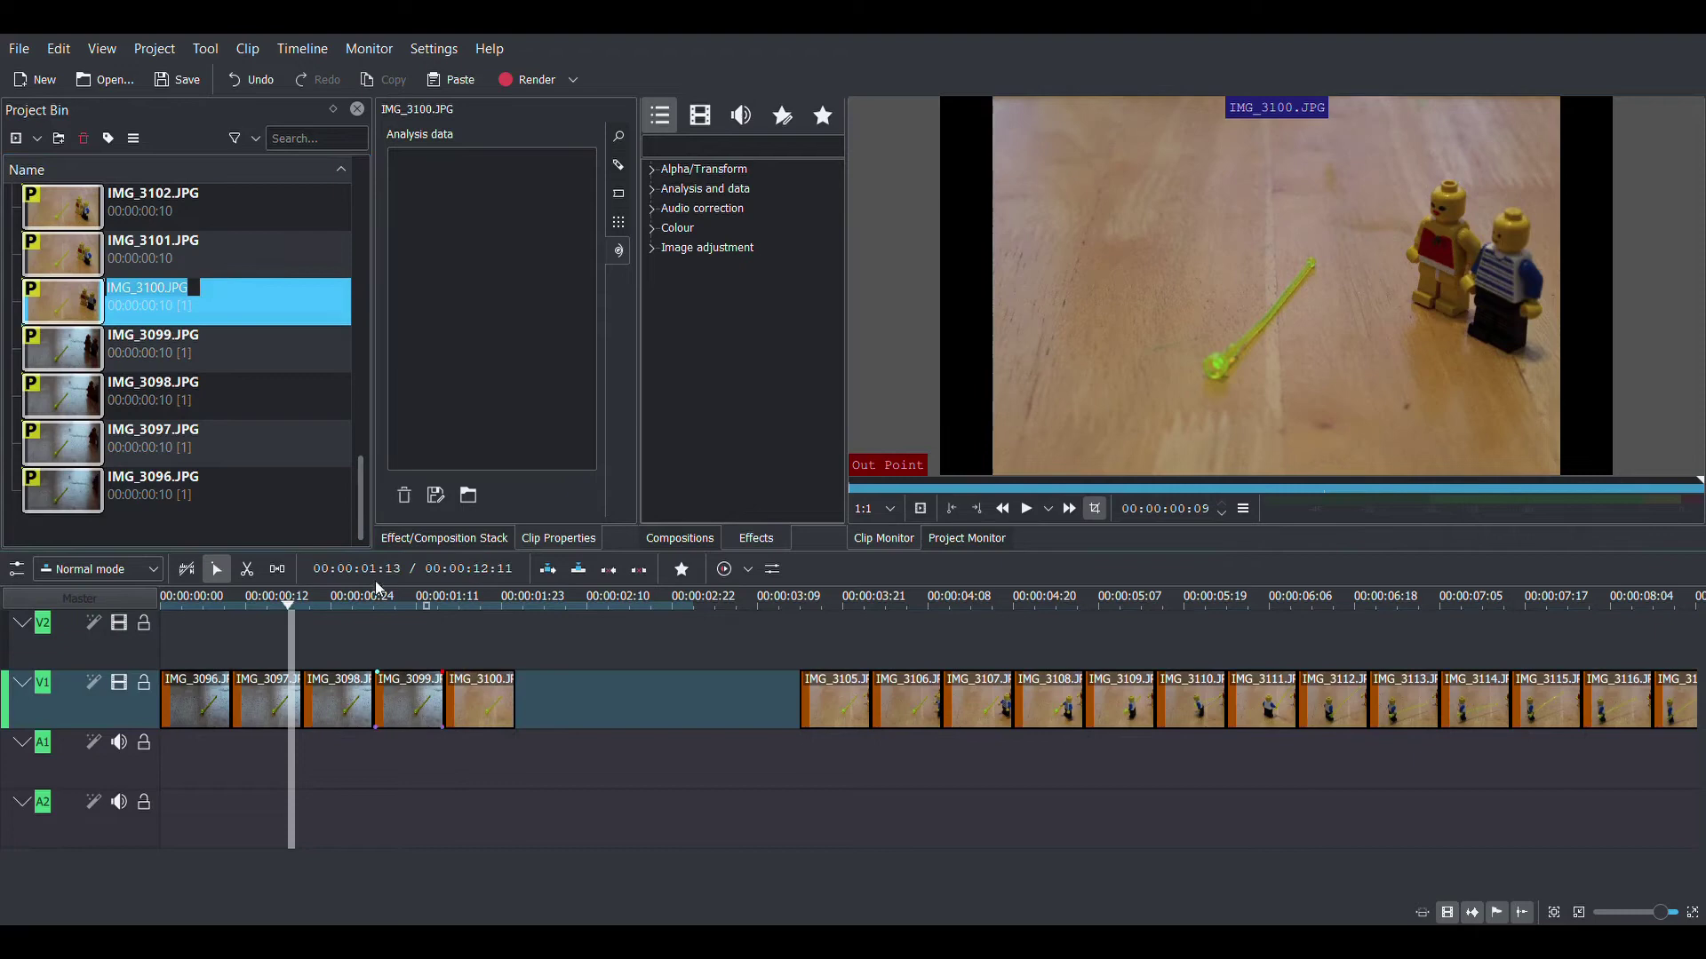
{"action": "left_click_drag", "start_coordinate": [205, 251], "coordinate": [519, 702]}
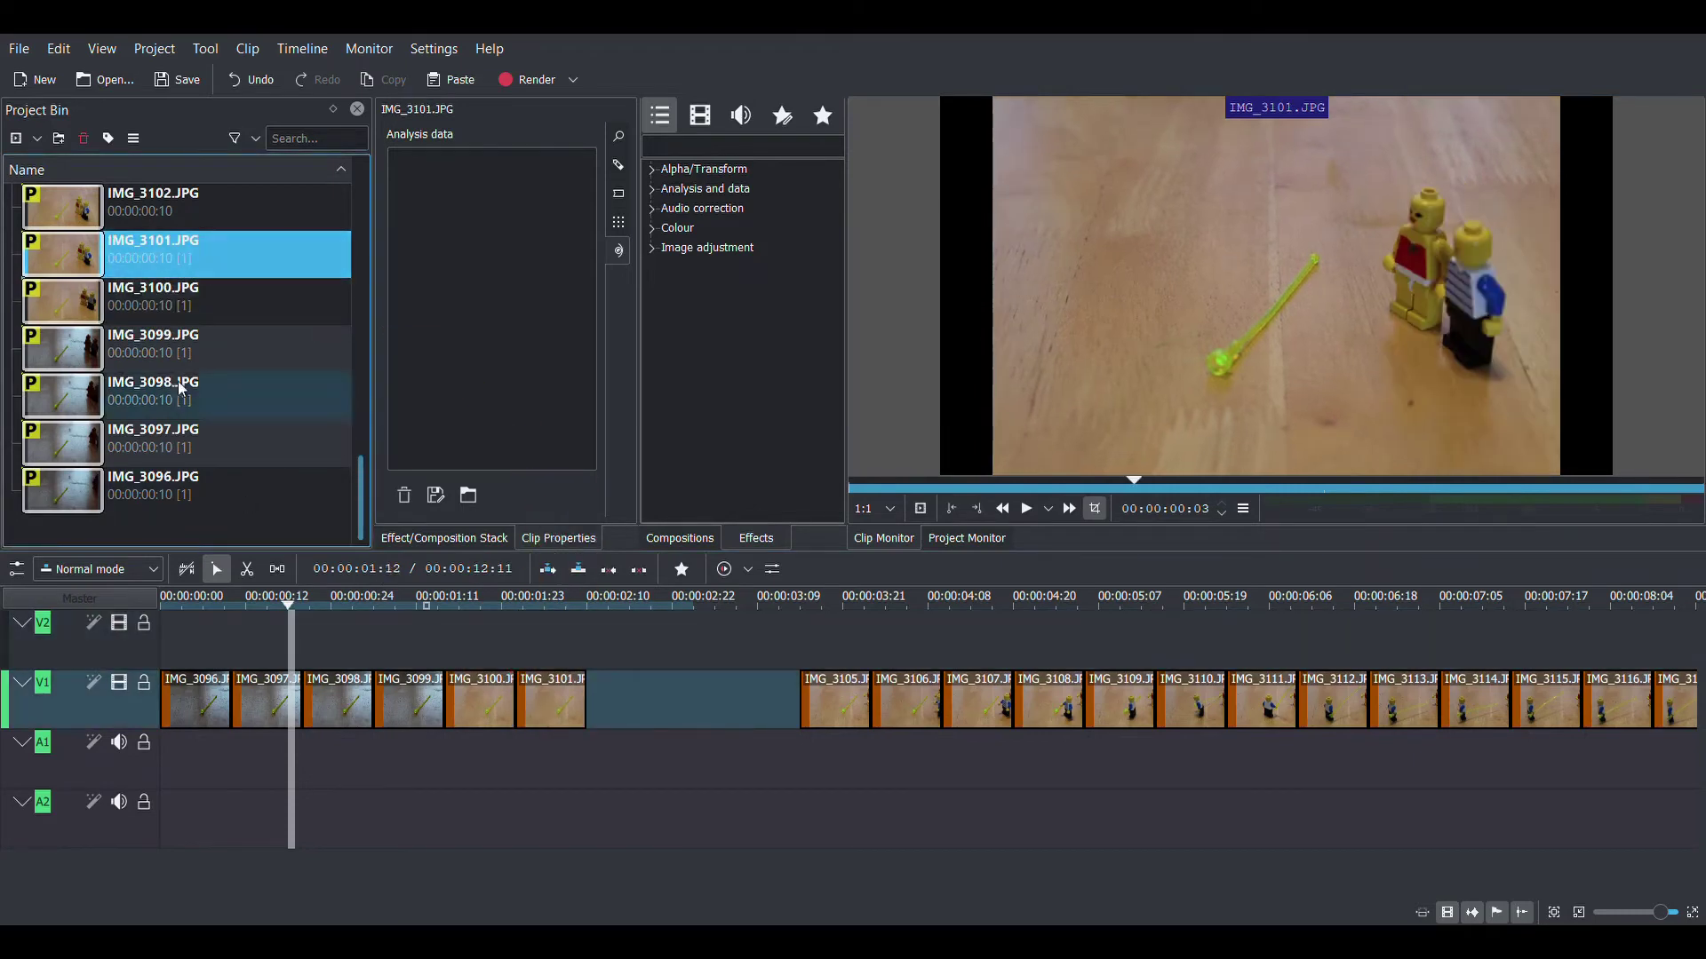
{"action": "left_click_drag", "start_coordinate": [211, 200], "coordinate": [578, 700]}
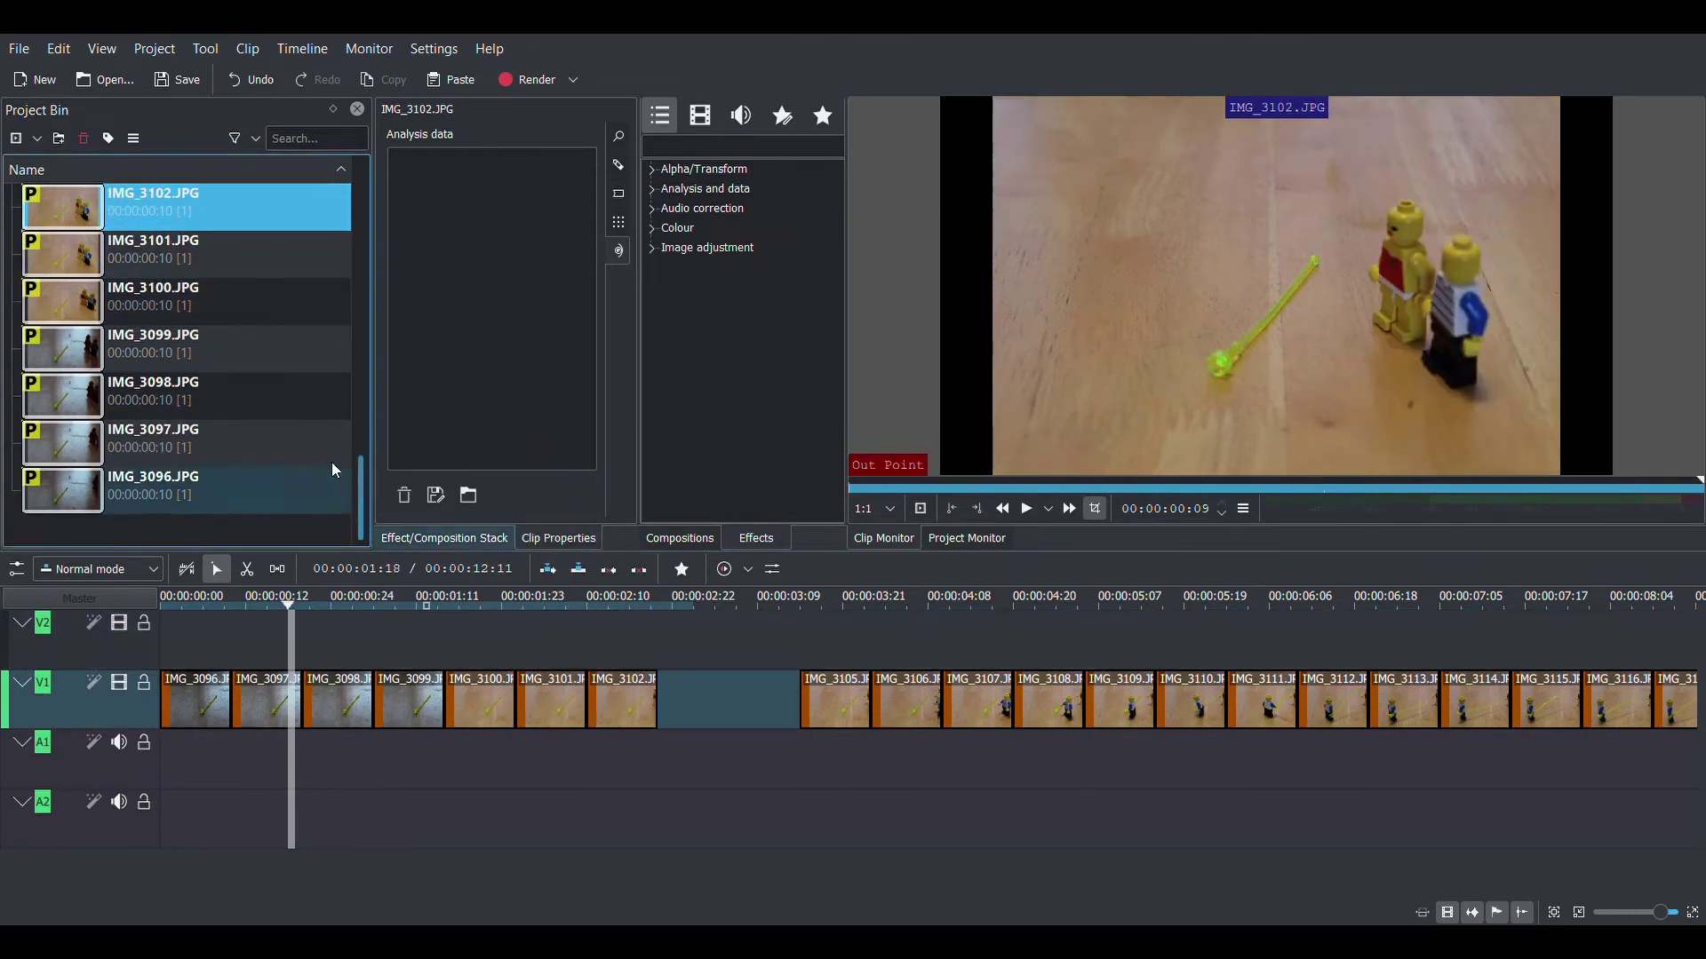
{"action": "scroll", "coordinate": [332, 462], "scroll_direction": "up", "scroll_amount": 1}
{"action": "left_click_drag", "start_coordinate": [264, 311], "coordinate": [641, 680]}
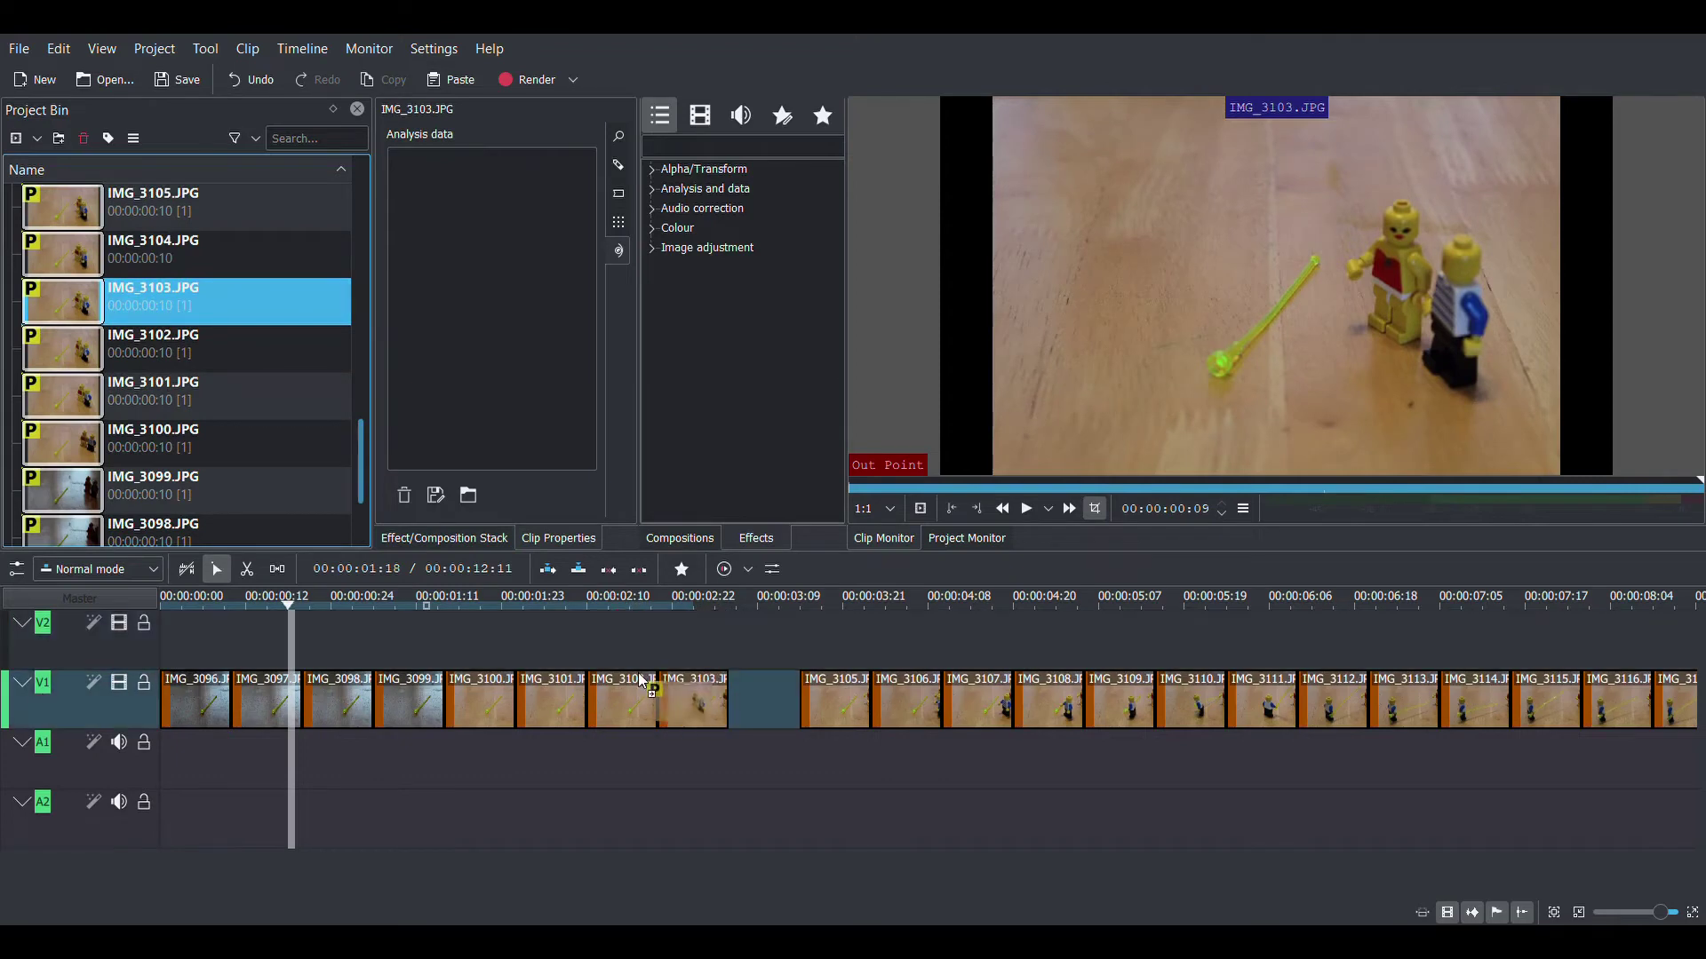
{"action": "left_click_drag", "start_coordinate": [207, 256], "coordinate": [742, 693]}
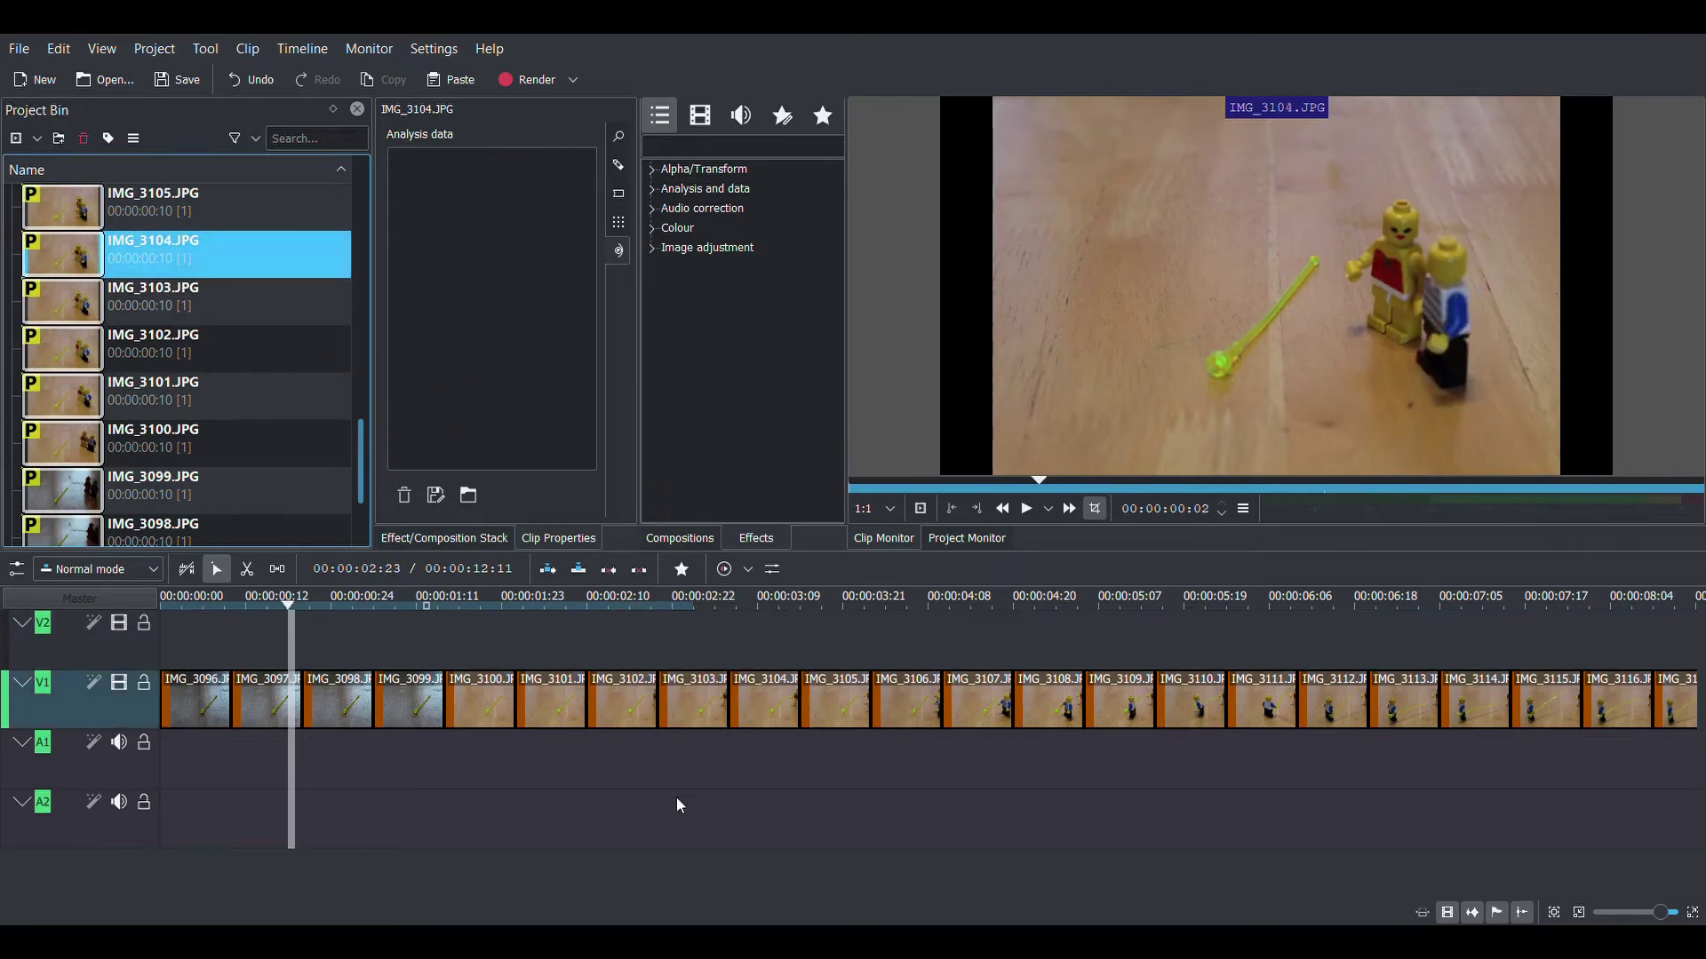
{"action": "left_click", "coordinate": [675, 799]}
Play the project from the start and scrub through the final frames.
{"action": "left_click", "coordinate": [188, 641]}
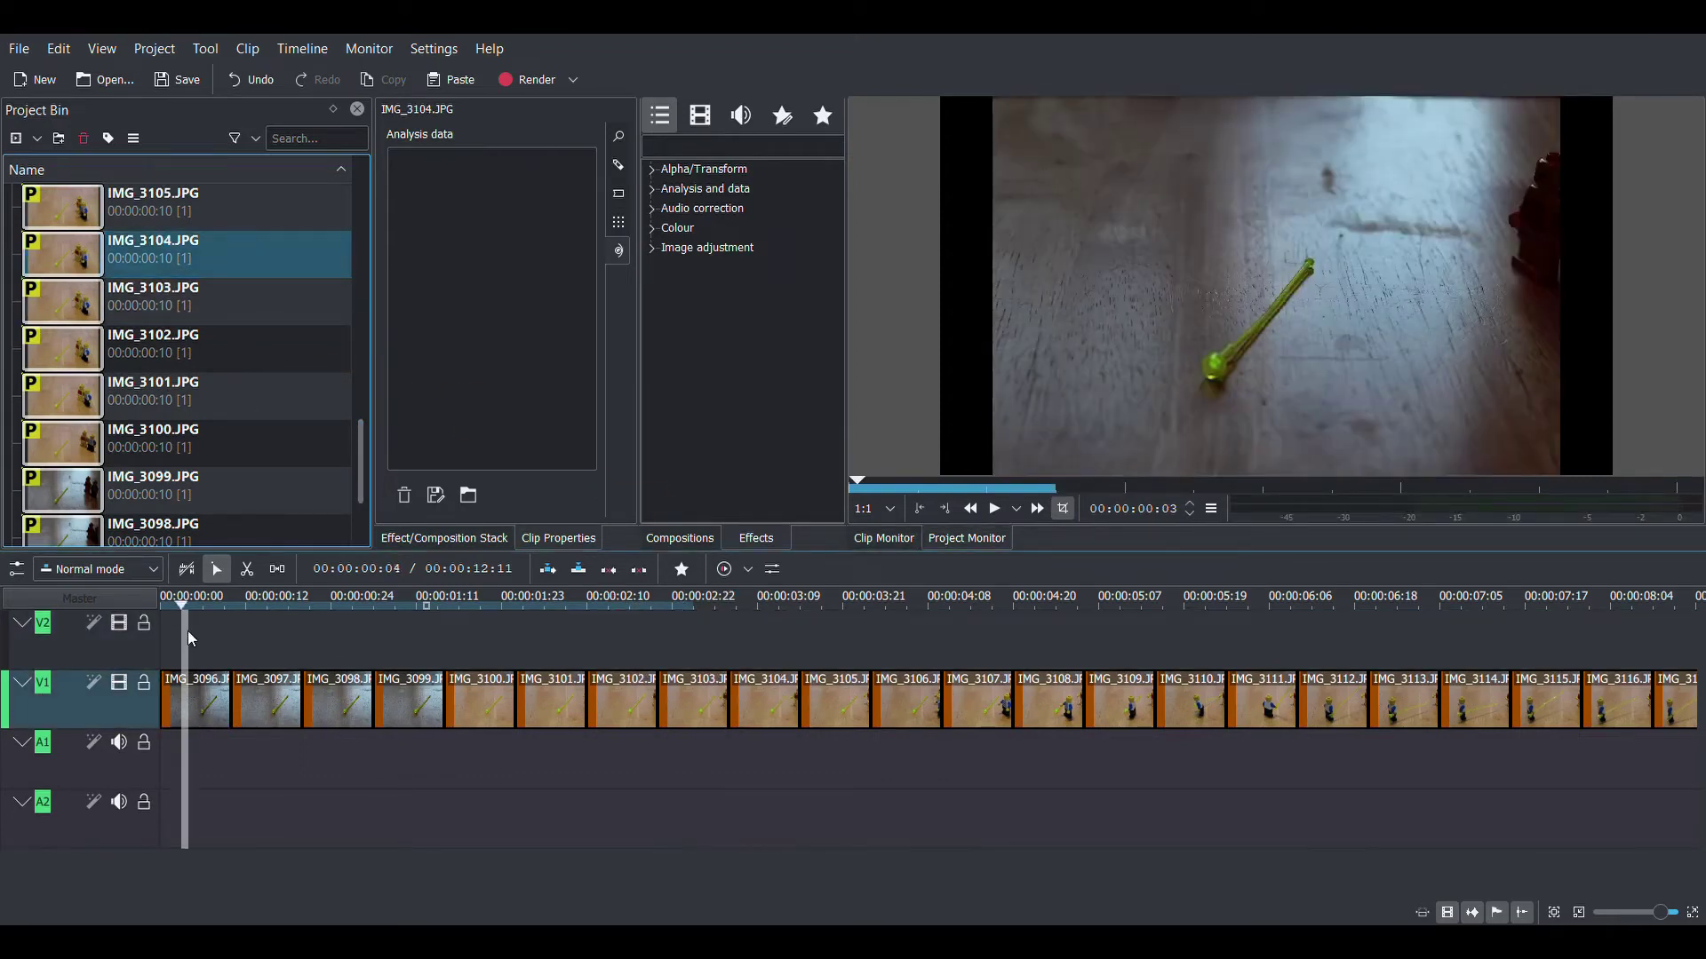
{"action": "left_click", "coordinate": [994, 510]}
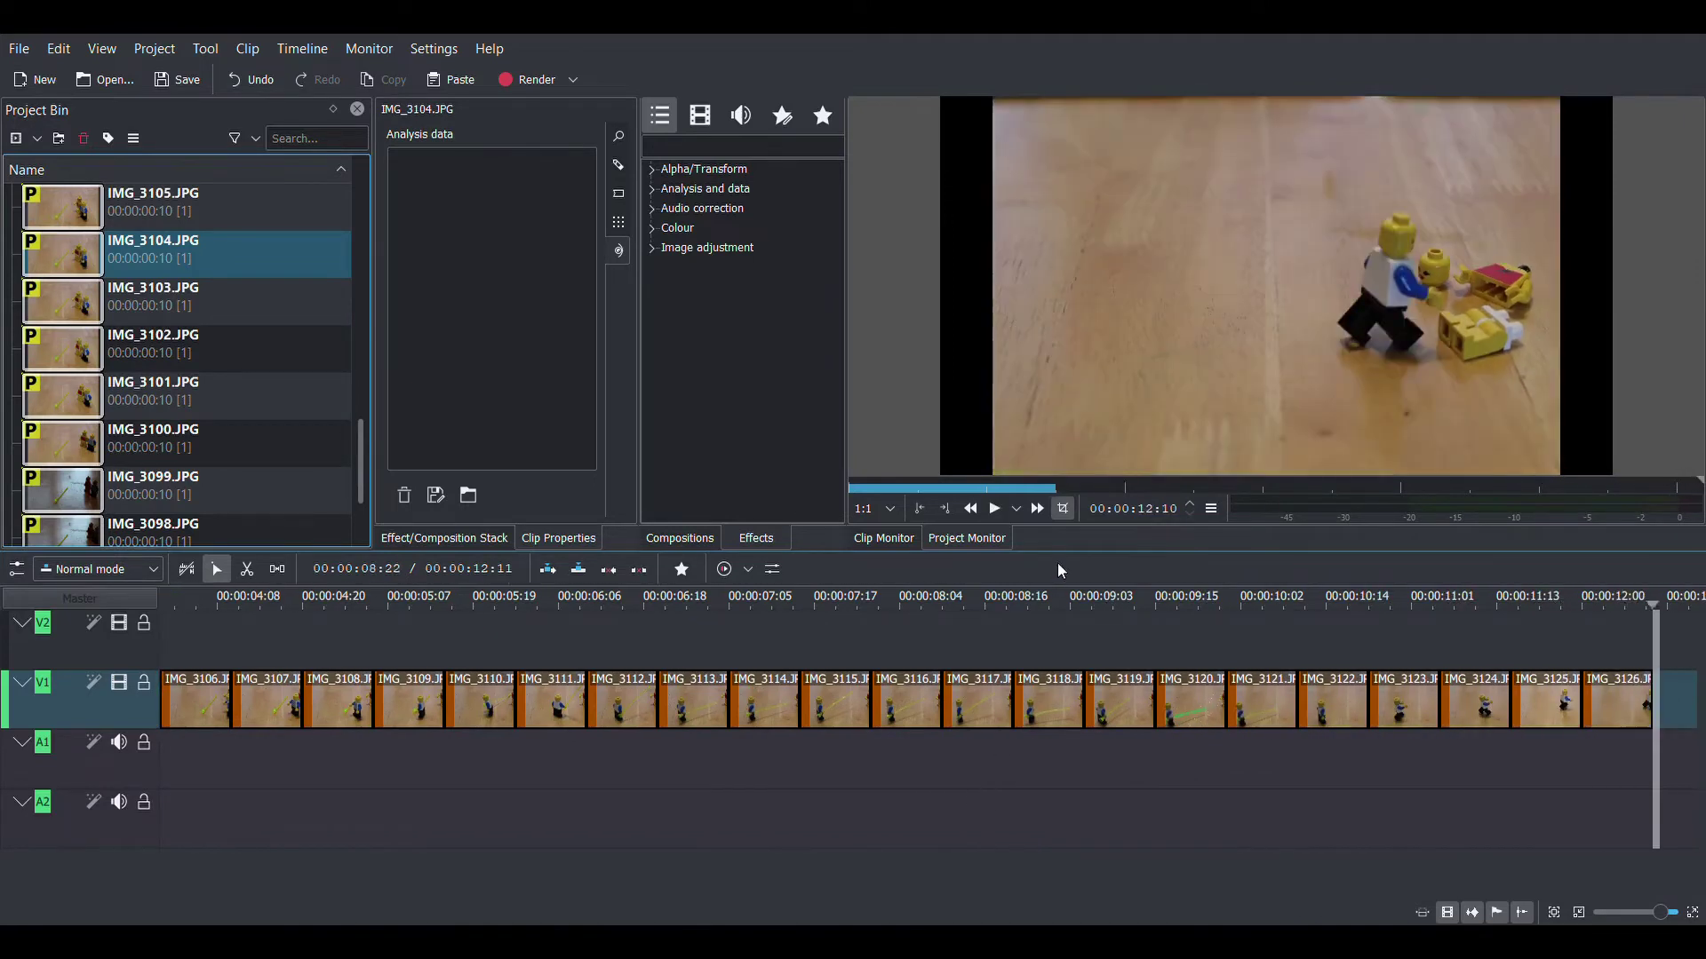
{"action": "left_click_drag", "start_coordinate": [973, 636], "coordinate": [1377, 647]}
Shorten the closing IMG_3123, IMG_3124 and IMG_3125 clips.
{"action": "left_click", "coordinate": [1414, 711]}
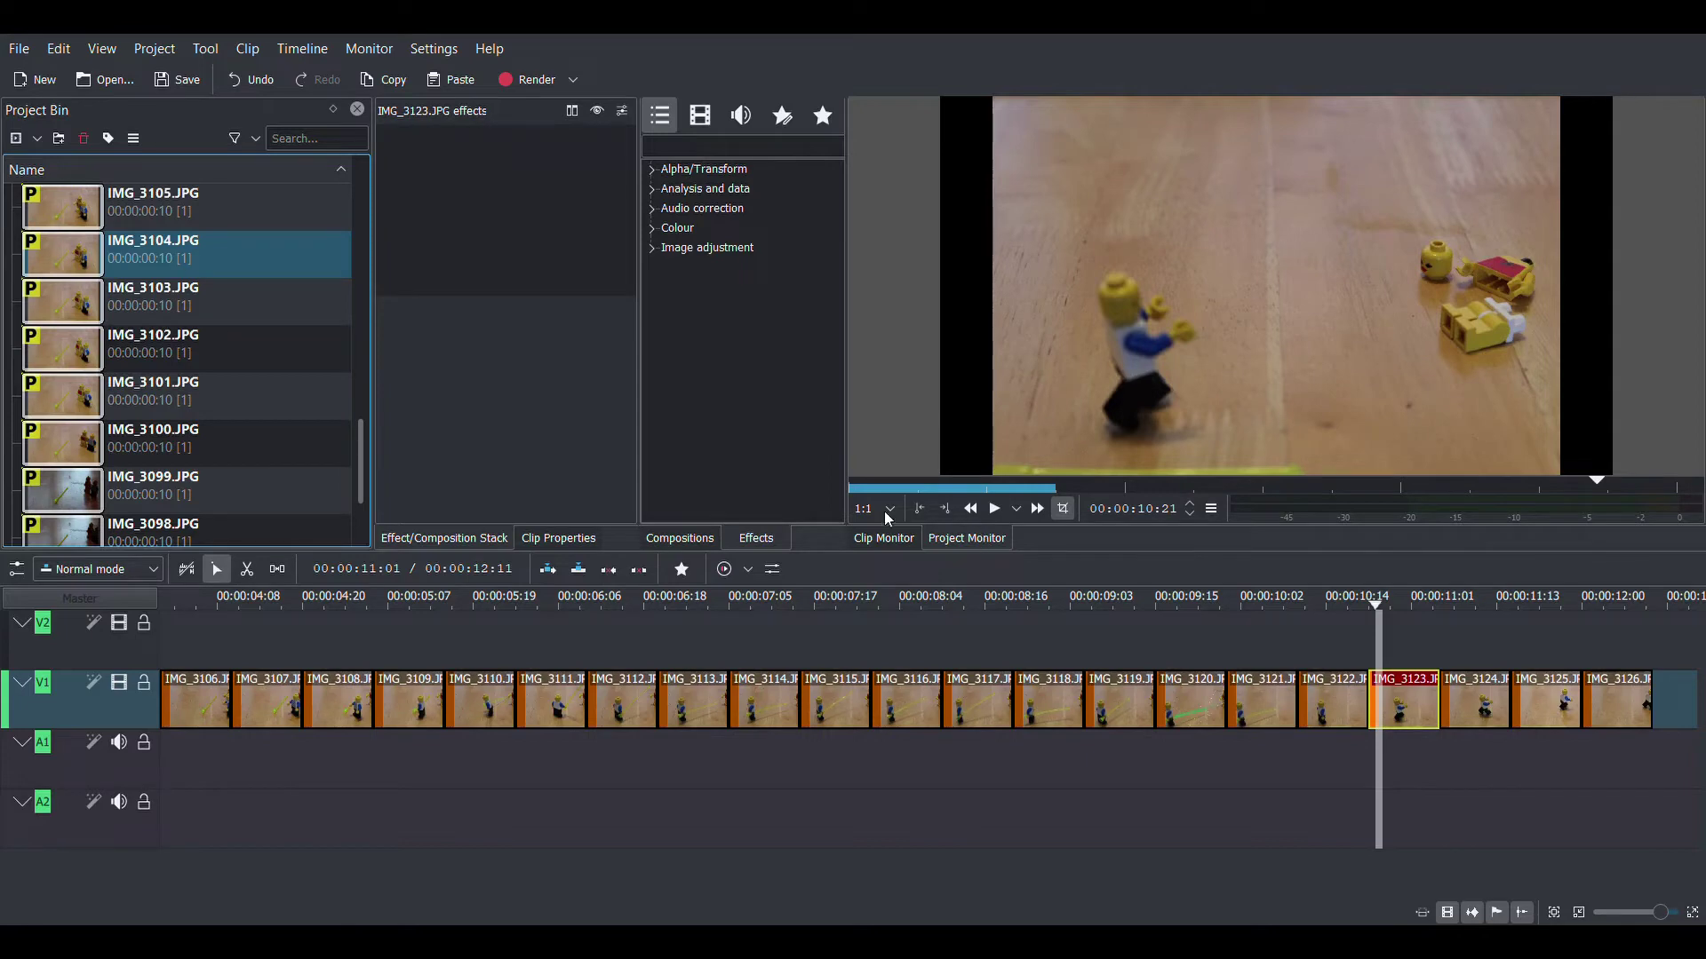
{"action": "left_click_drag", "start_coordinate": [1439, 702], "coordinate": [1404, 702]}
{"action": "left_click", "coordinate": [1486, 699]}
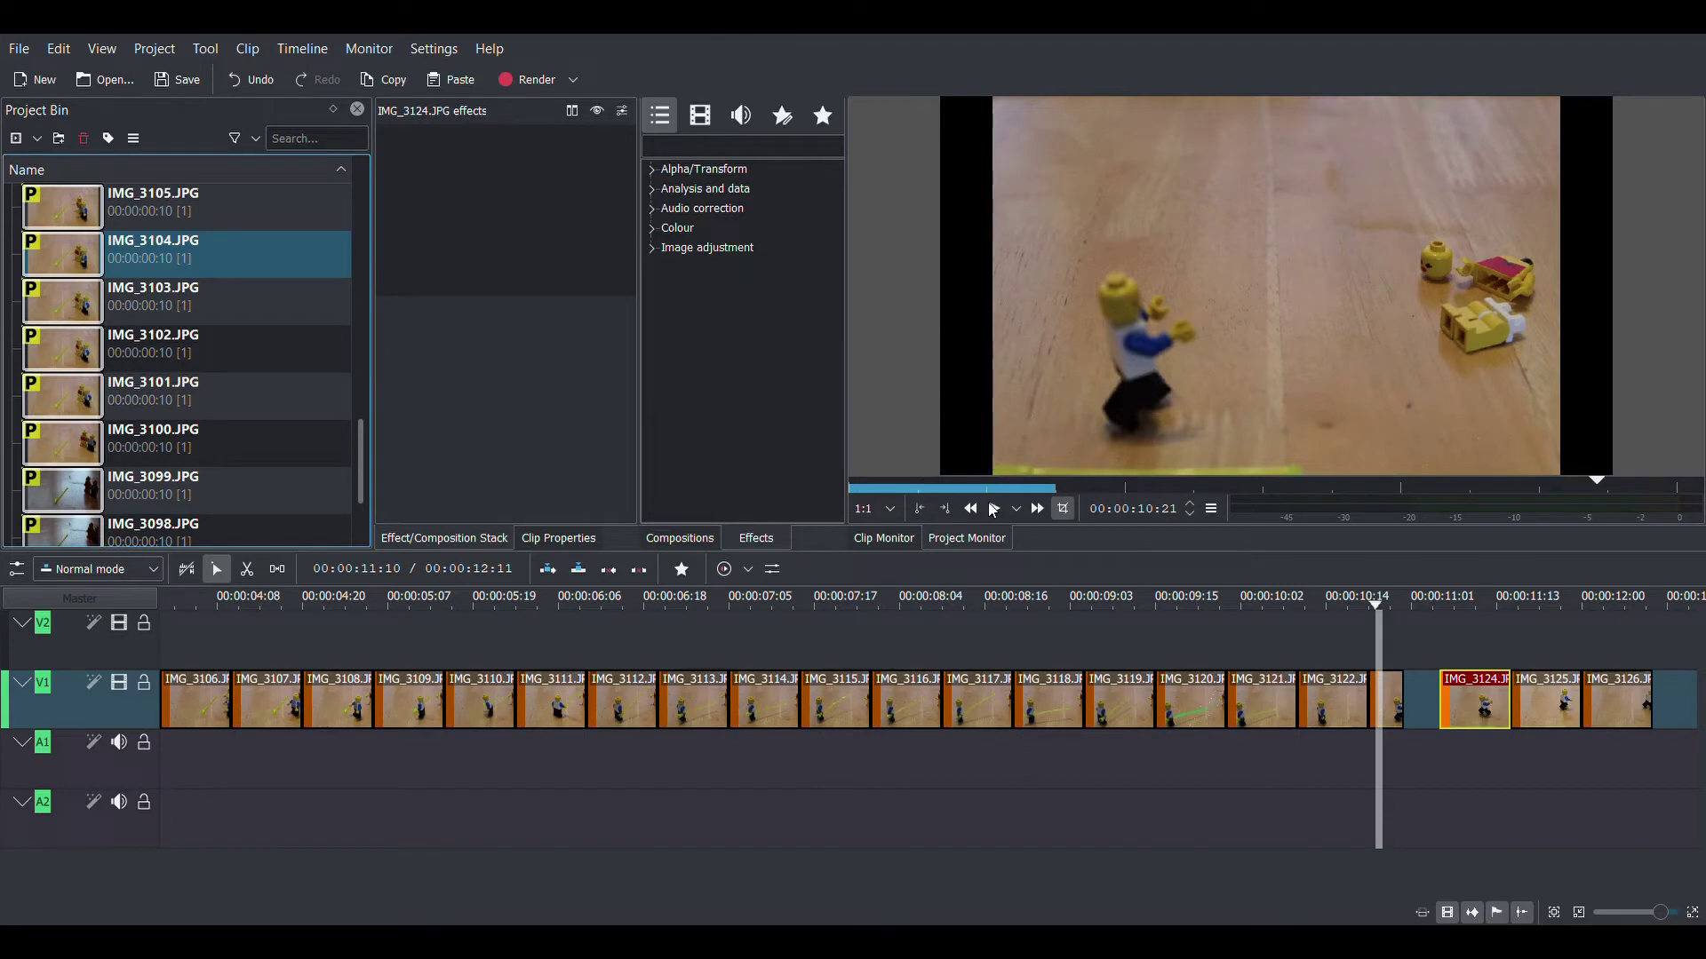
{"action": "left_click_drag", "start_coordinate": [1509, 702], "coordinate": [1475, 702]}
{"action": "left_click", "coordinate": [1537, 712]}
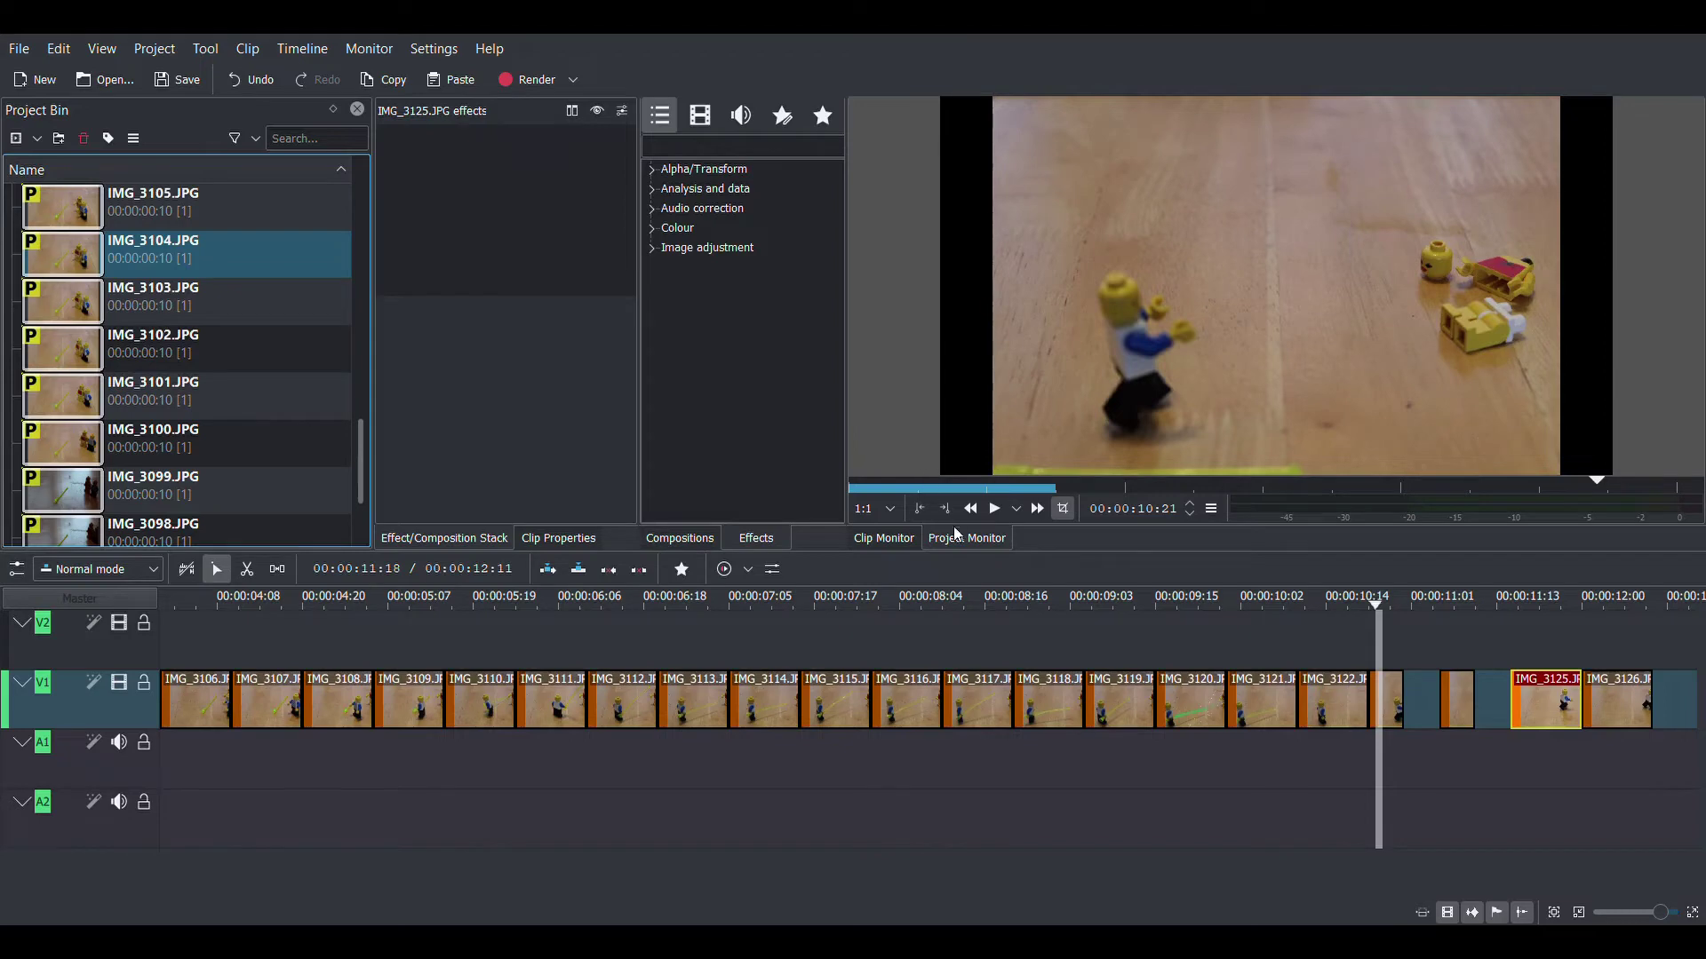
{"action": "left_click_drag", "start_coordinate": [1580, 702], "coordinate": [1545, 702]}
{"action": "left_click", "coordinate": [1641, 707]}
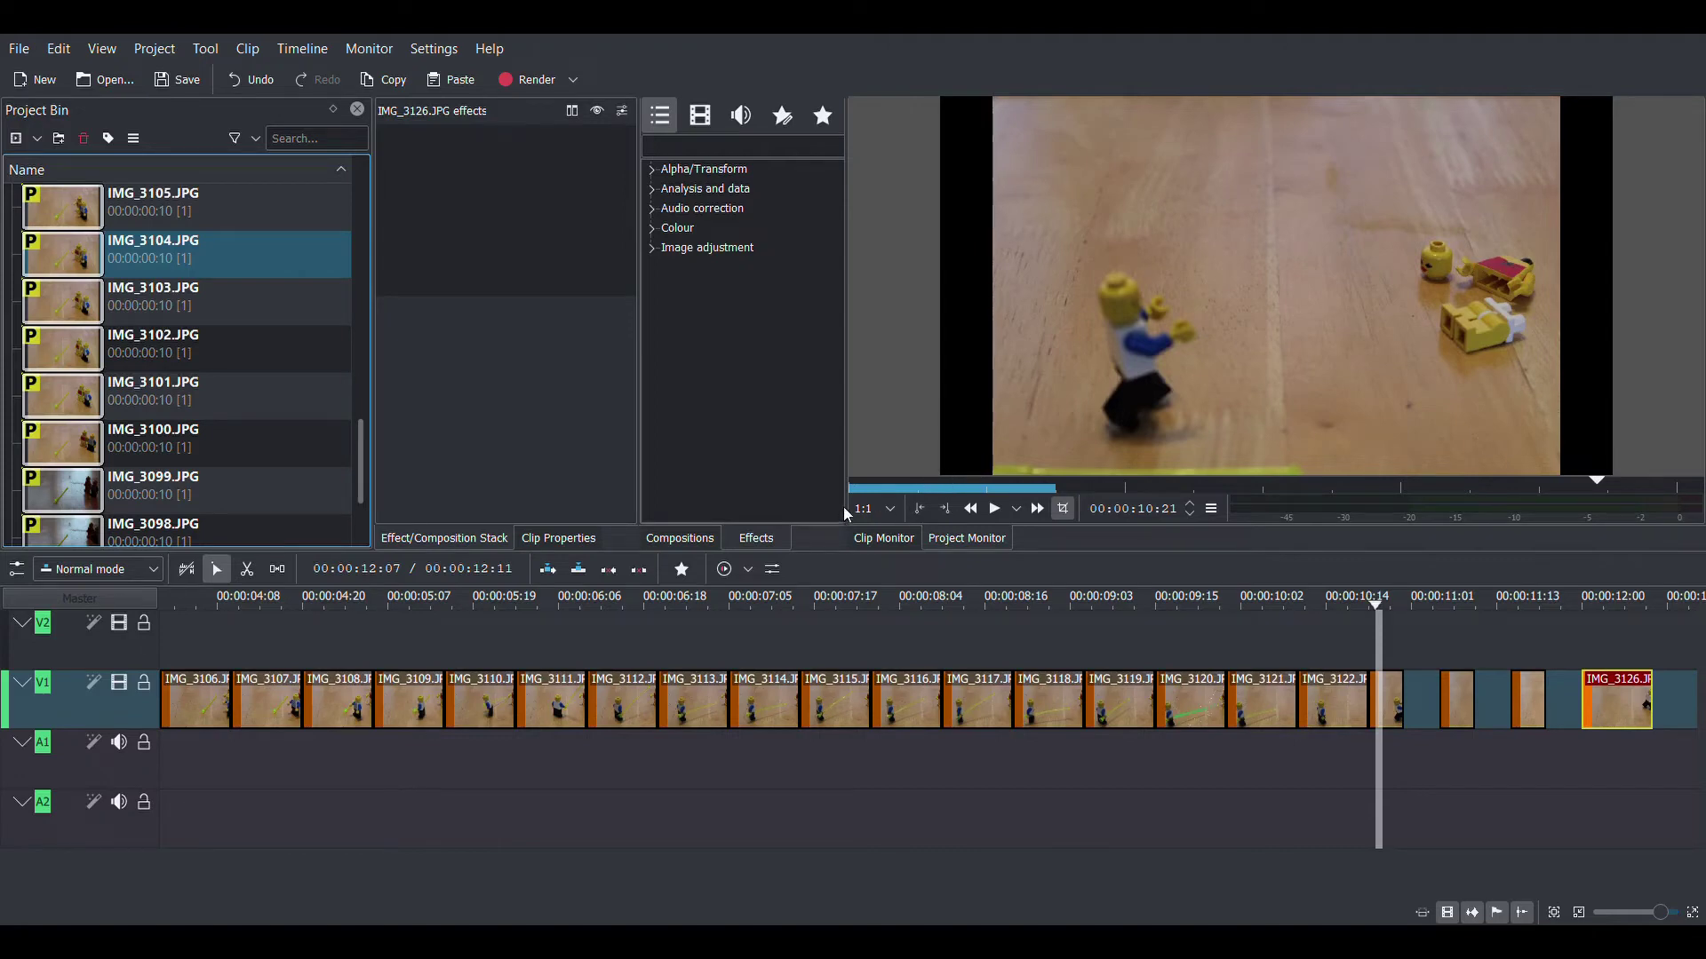
Slide the last frames left to close their gaps and replay the ending.
{"action": "left_click_drag", "start_coordinate": [1462, 704], "coordinate": [1413, 700]}
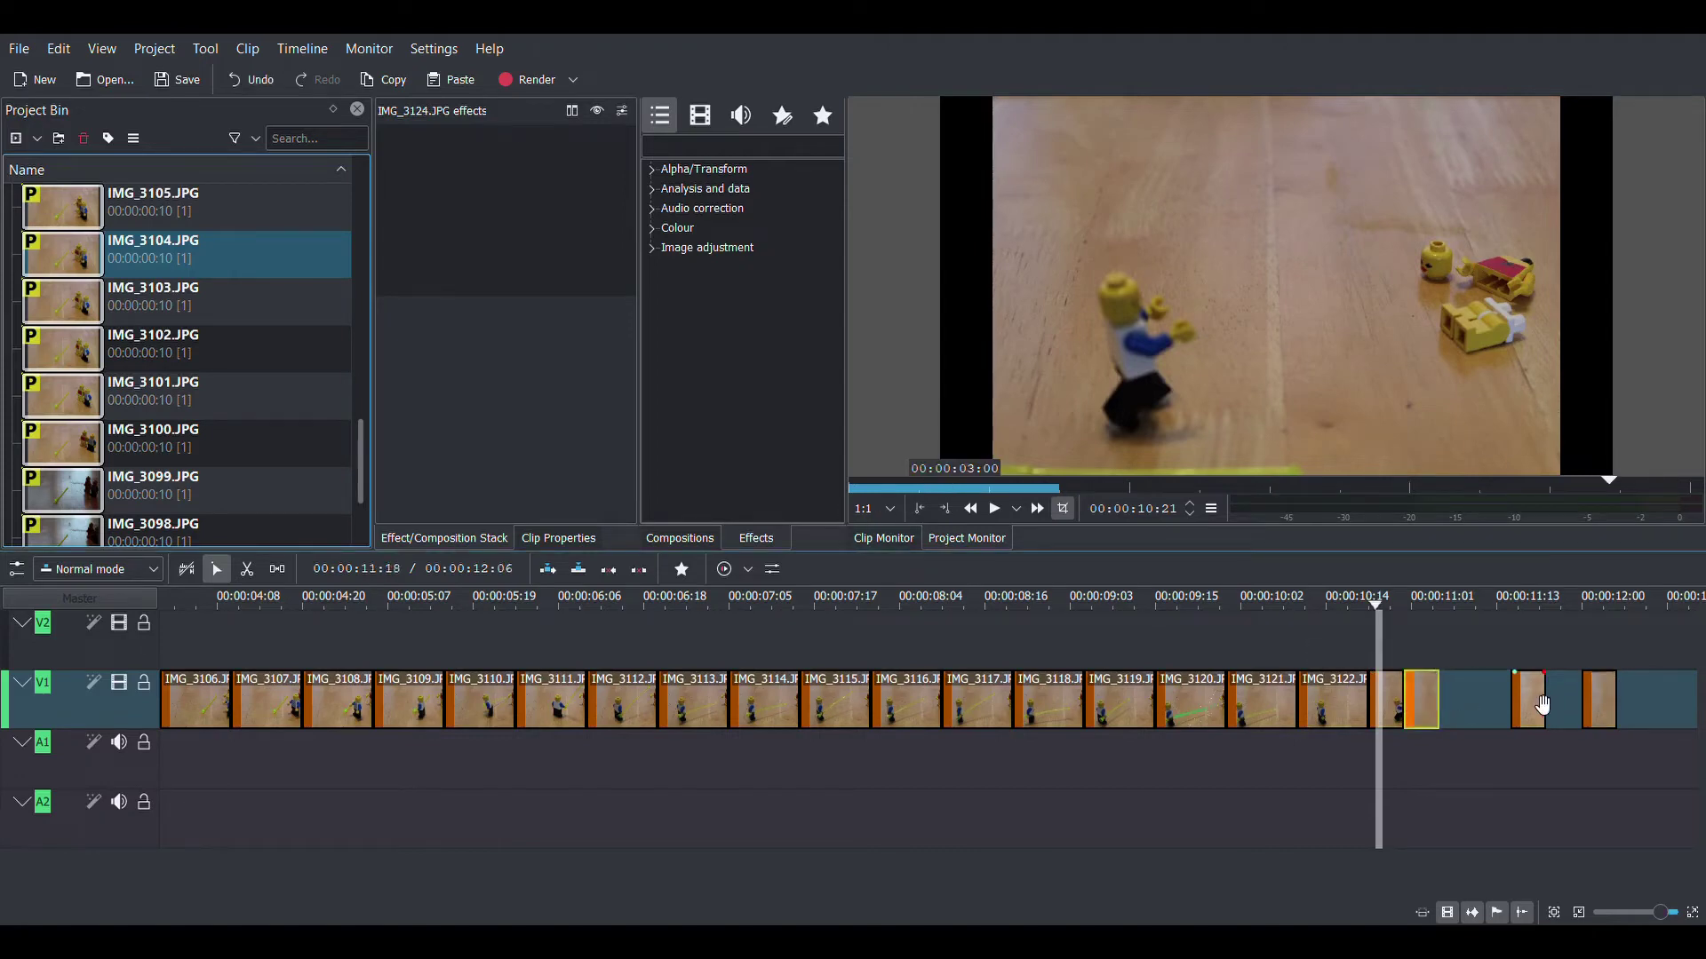
{"action": "left_click_drag", "start_coordinate": [1538, 698], "coordinate": [1467, 704]}
{"action": "left_click_drag", "start_coordinate": [1608, 708], "coordinate": [1501, 706]}
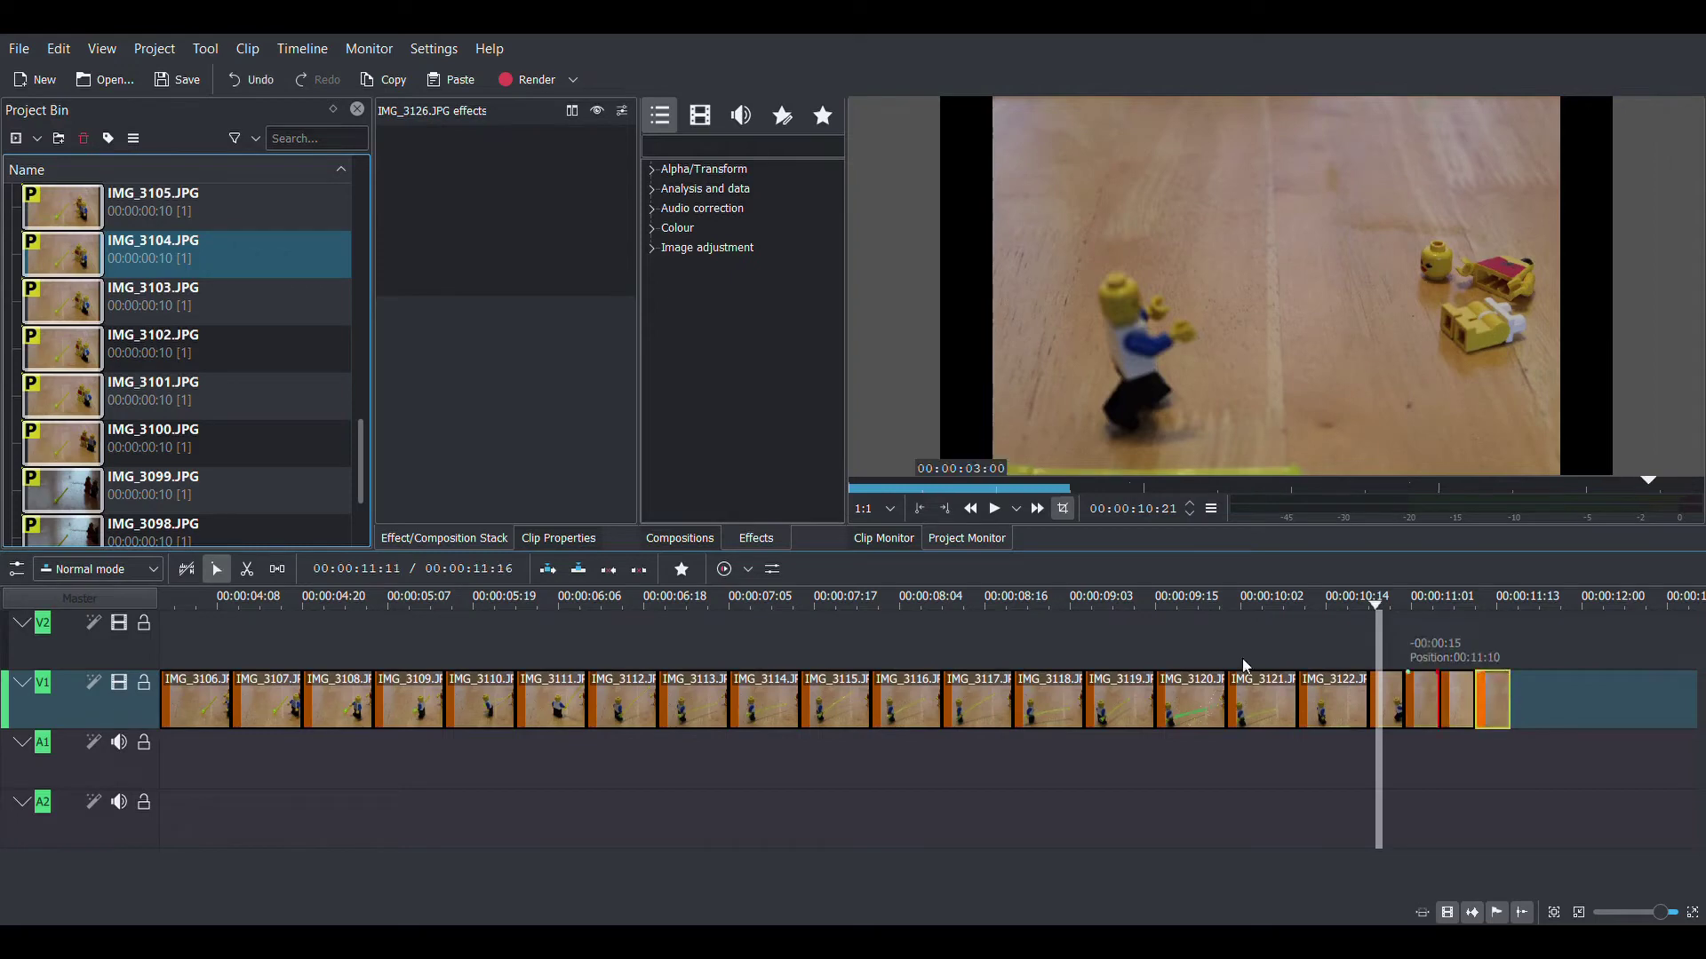
{"action": "left_click", "coordinate": [946, 633]}
{"action": "left_click", "coordinate": [997, 512]}
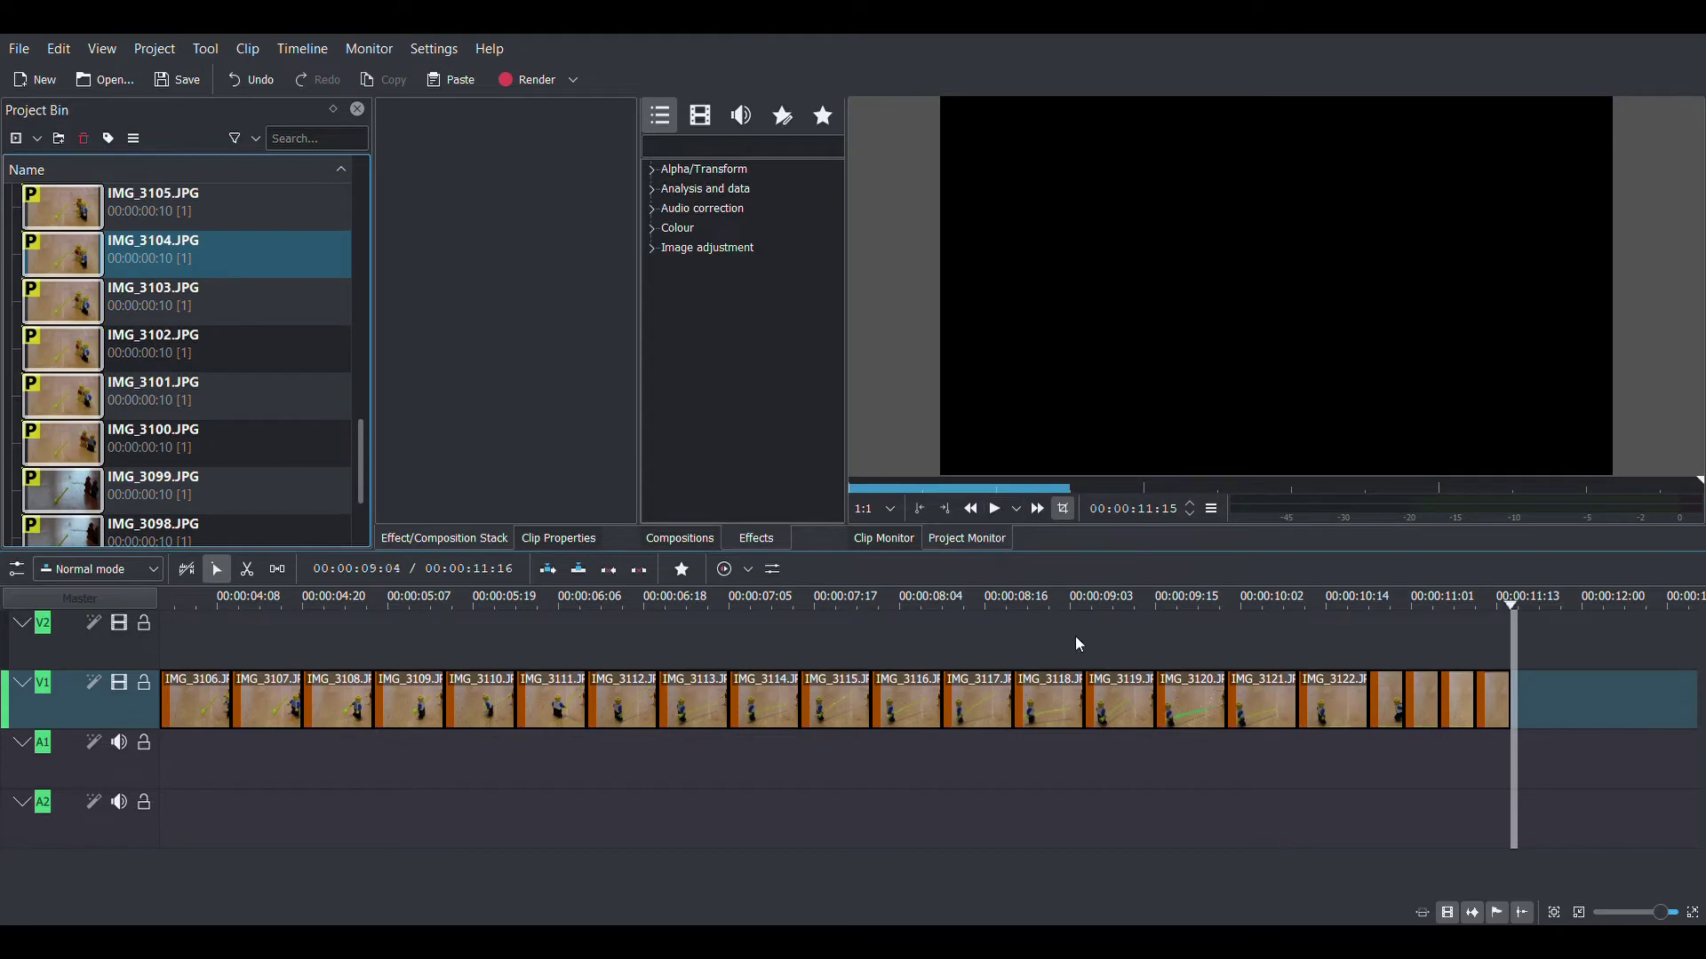
{"action": "left_click", "coordinate": [1216, 653]}
Replay the ending, zoom out to the whole animation, return to the start, then bring up Freesound.
{"action": "left_click", "coordinate": [994, 508]}
{"action": "left_click_drag", "start_coordinate": [1668, 915], "coordinate": [1656, 915]}
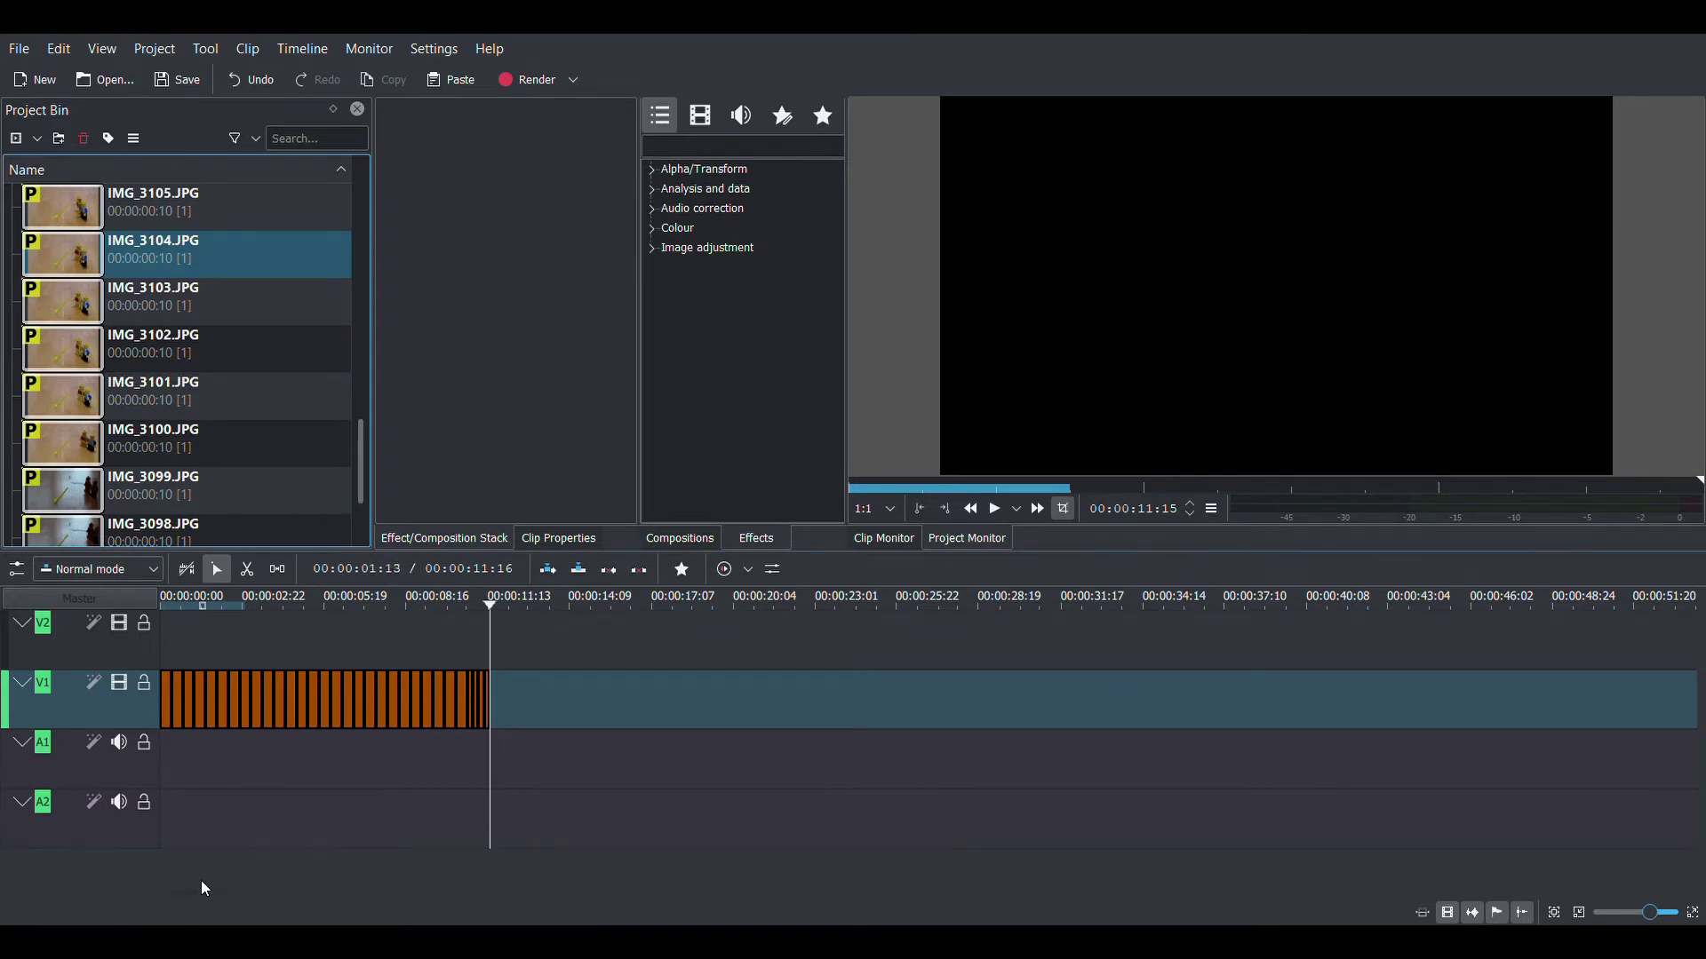
{"action": "key", "text": "j"}
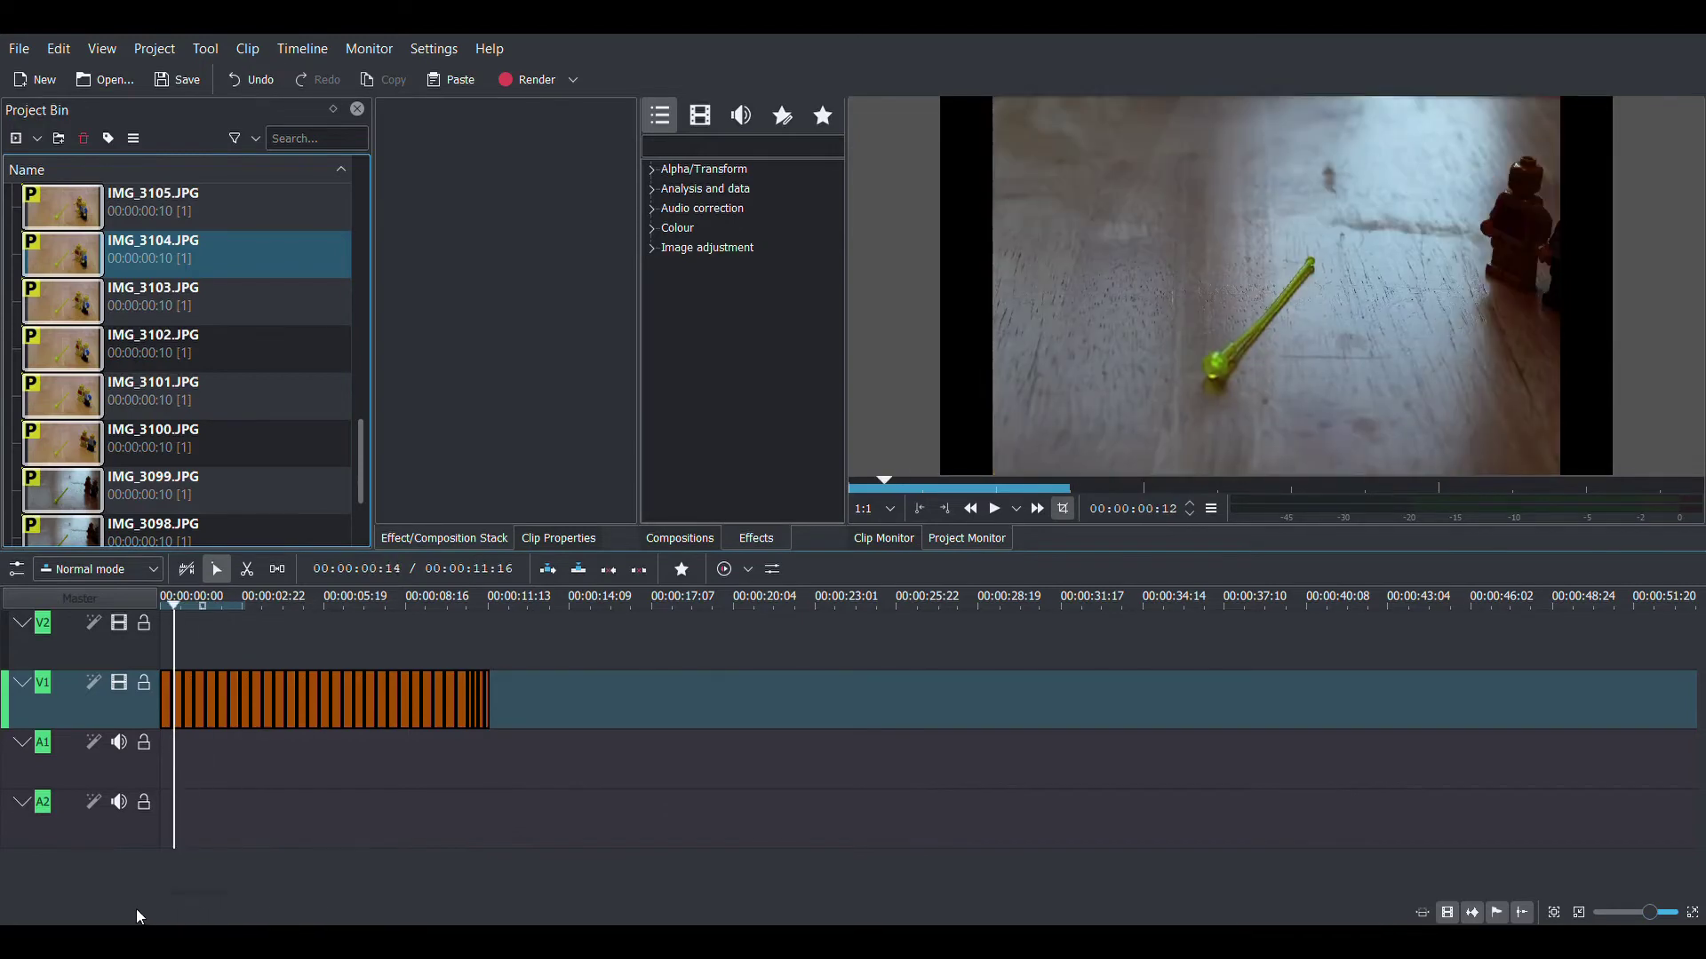
{"action": "left_click_drag", "start_coordinate": [201, 893], "coordinate": [140, 893]}
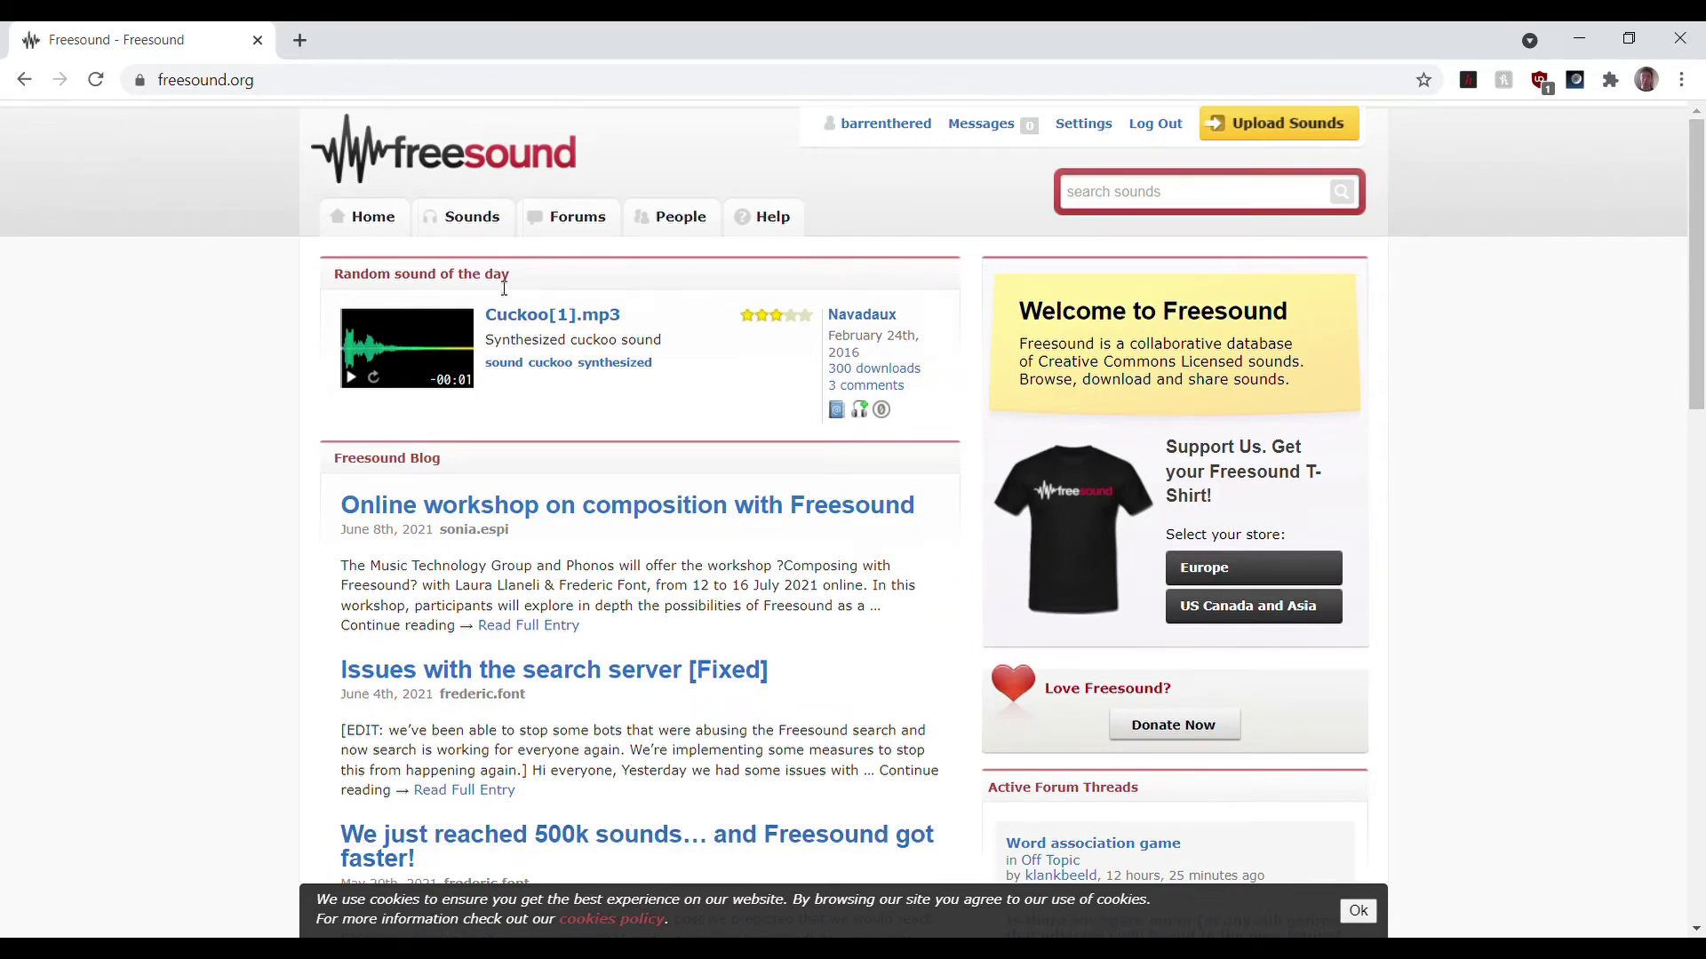
Search Freesound for 'space gun' and audition Toy Gun 1, Space Gun Shoot.wav and Space Gun.wav.
{"action": "left_click", "coordinate": [1162, 207]}
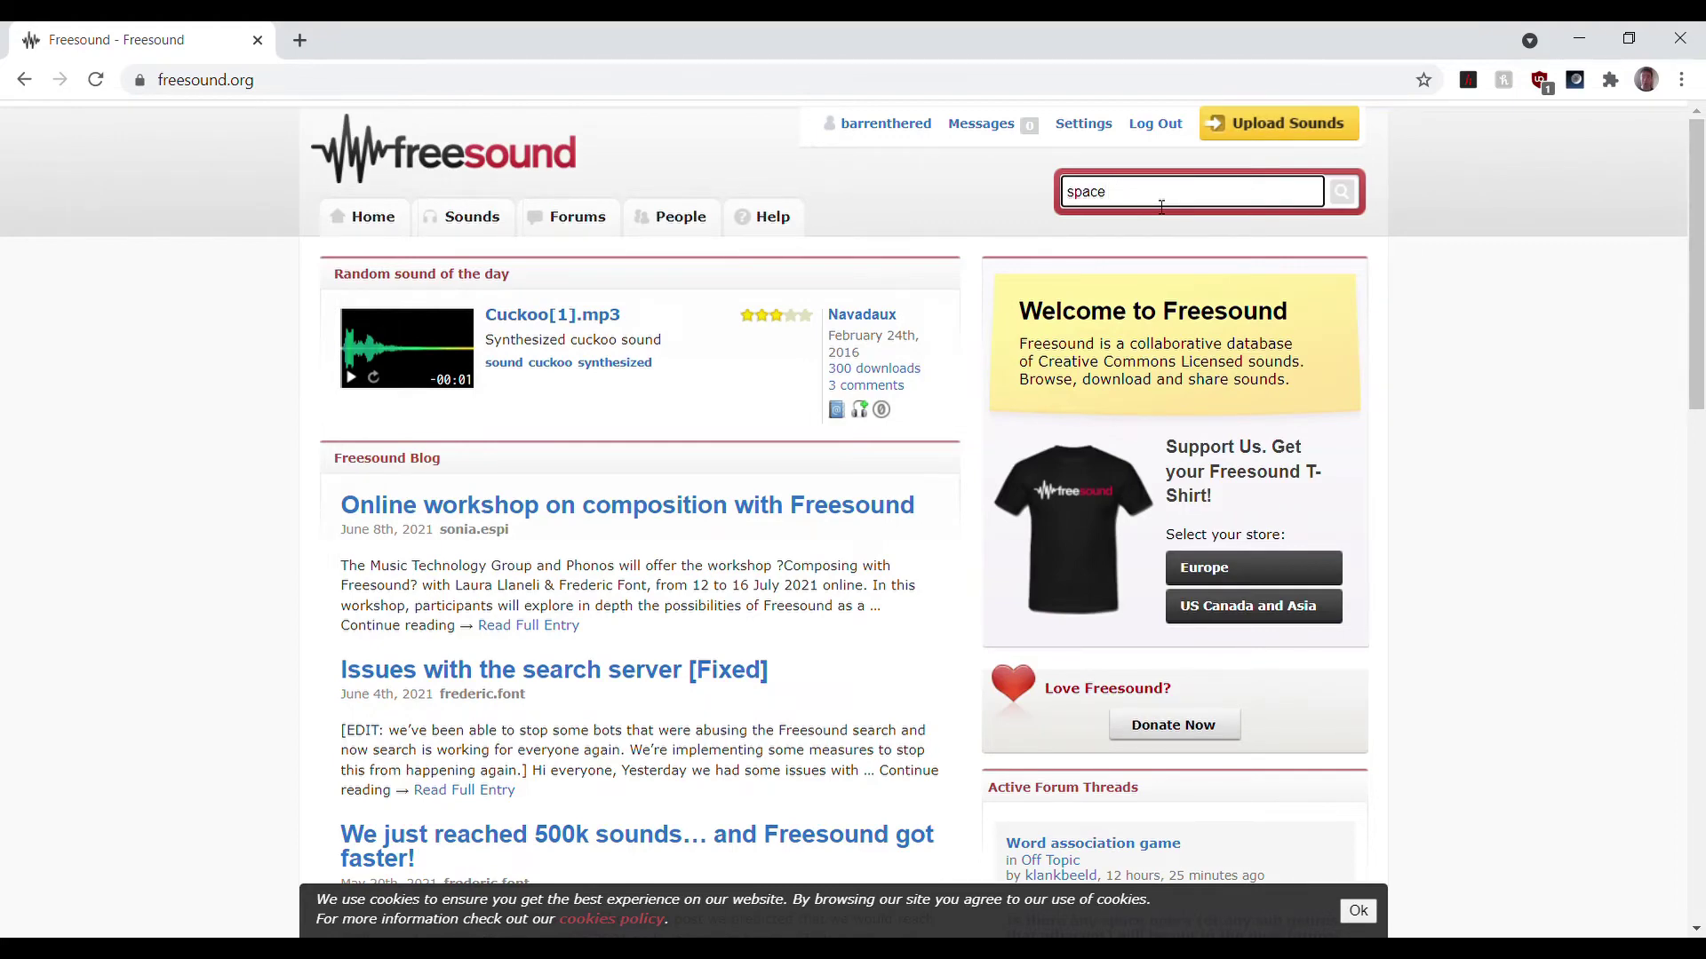
{"action": "key", "text": "Return"}
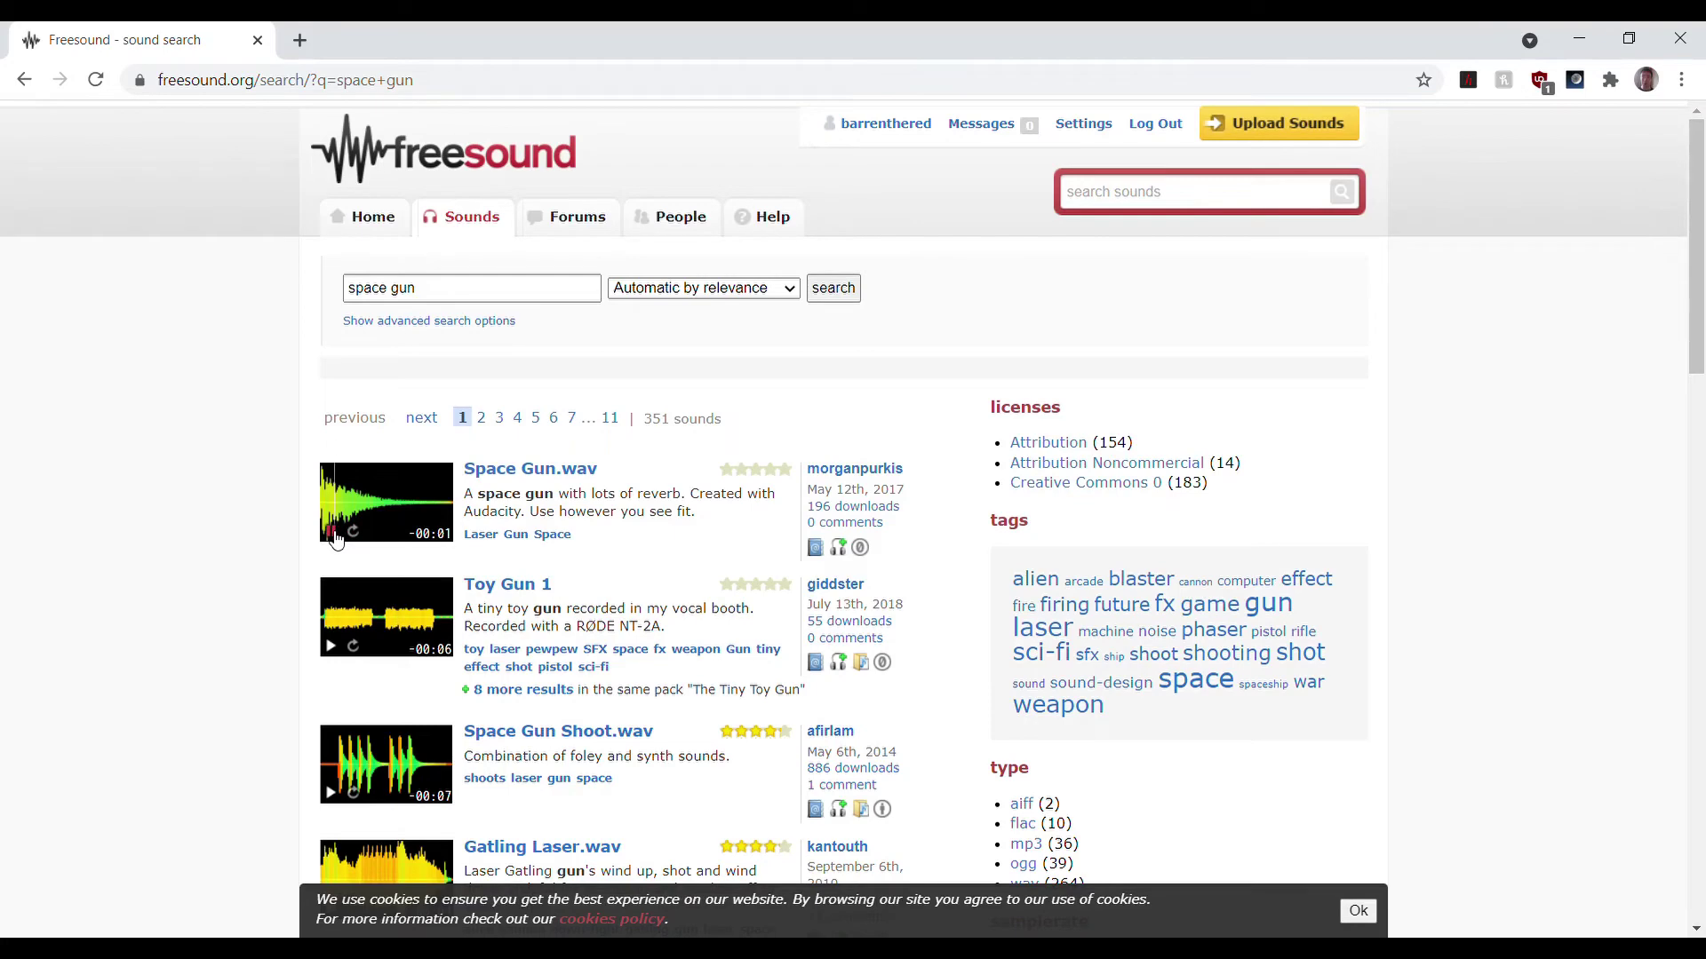
{"action": "left_click", "coordinate": [331, 646]}
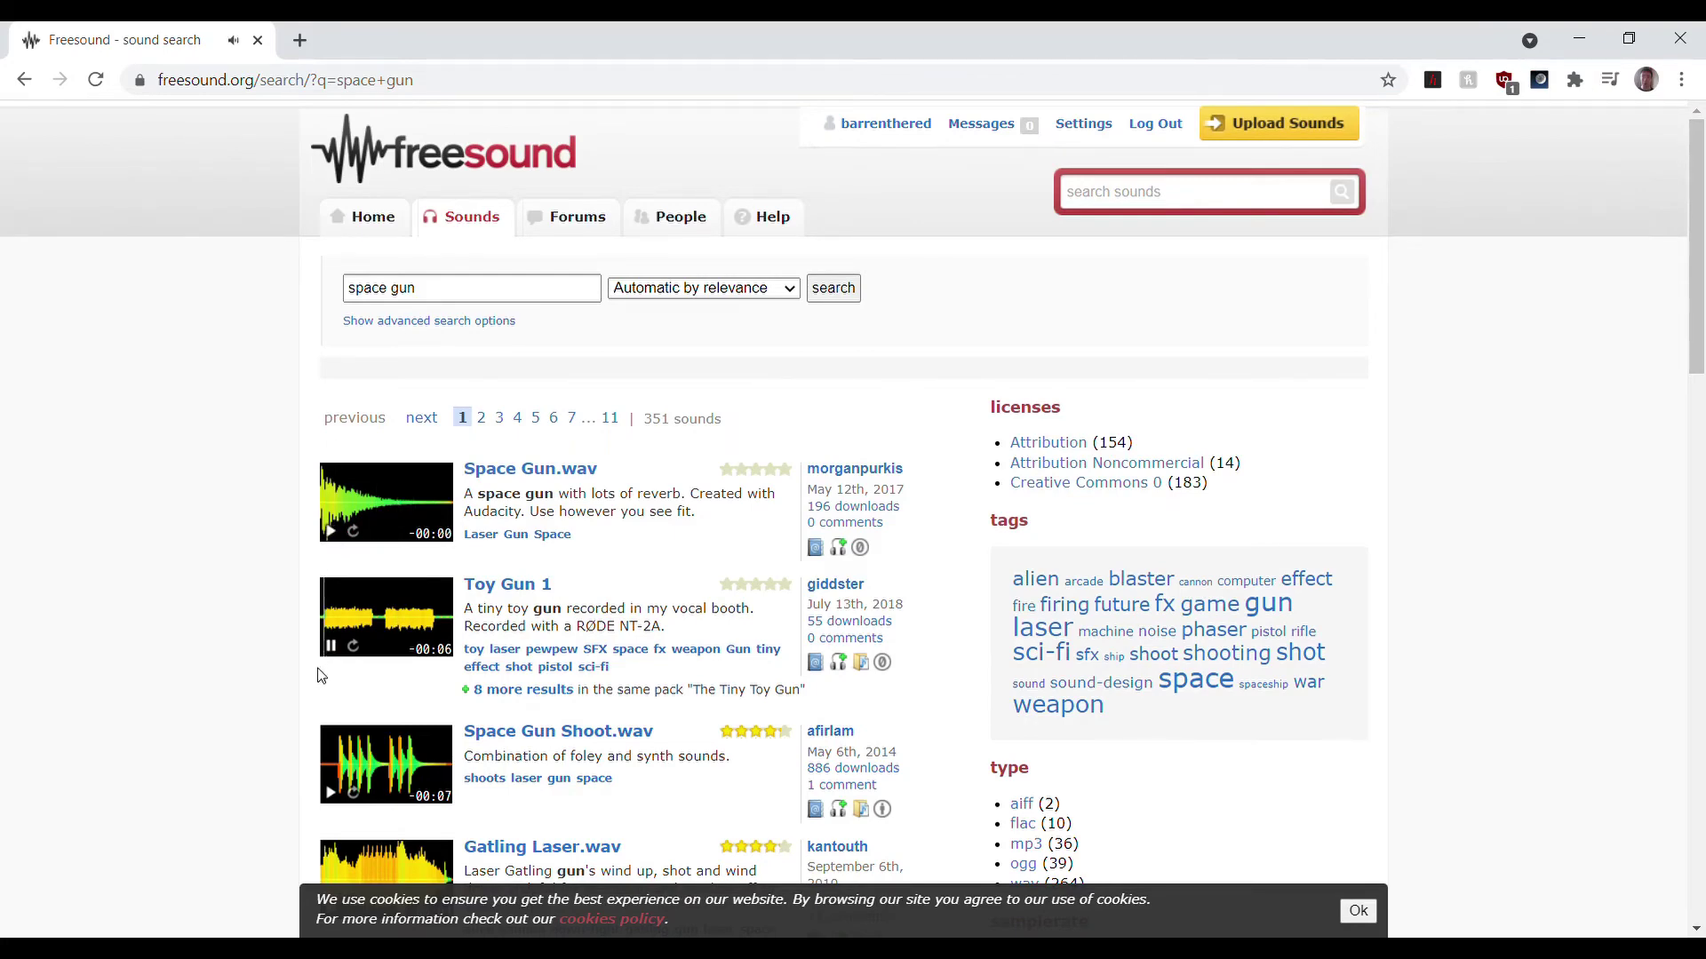
{"action": "scroll", "coordinate": [320, 676], "scroll_direction": "down", "scroll_amount": 2}
{"action": "left_click", "coordinate": [332, 426]}
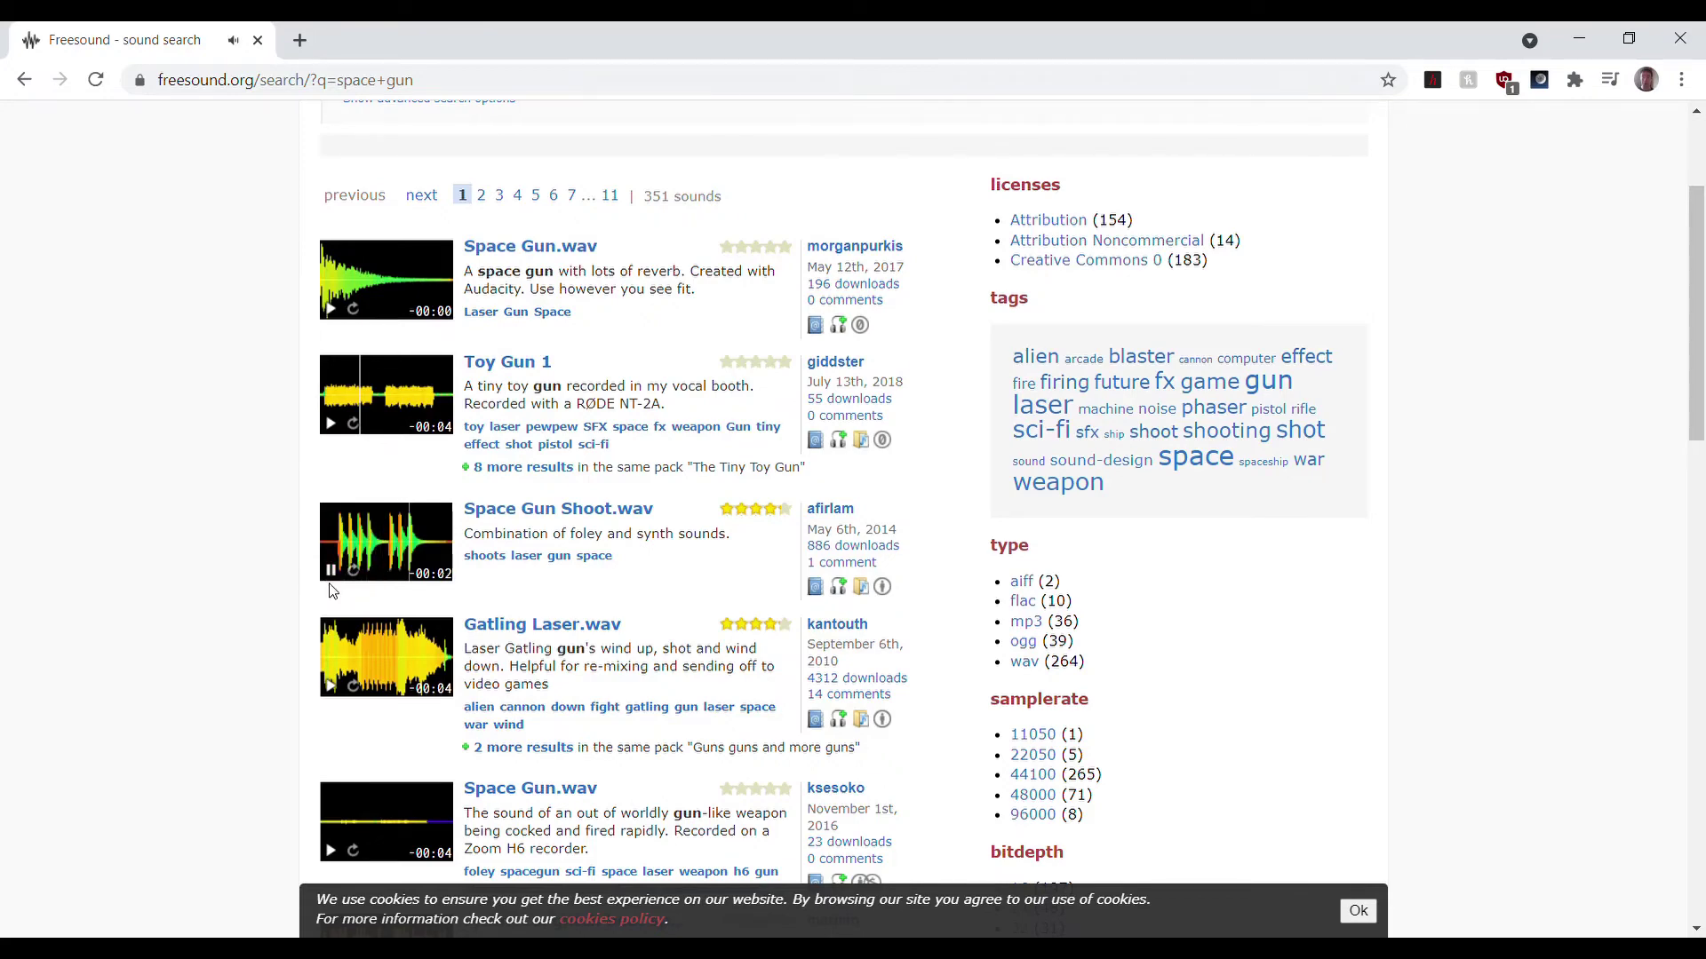
{"action": "scroll", "coordinate": [336, 640], "scroll_direction": "down", "scroll_amount": 1}
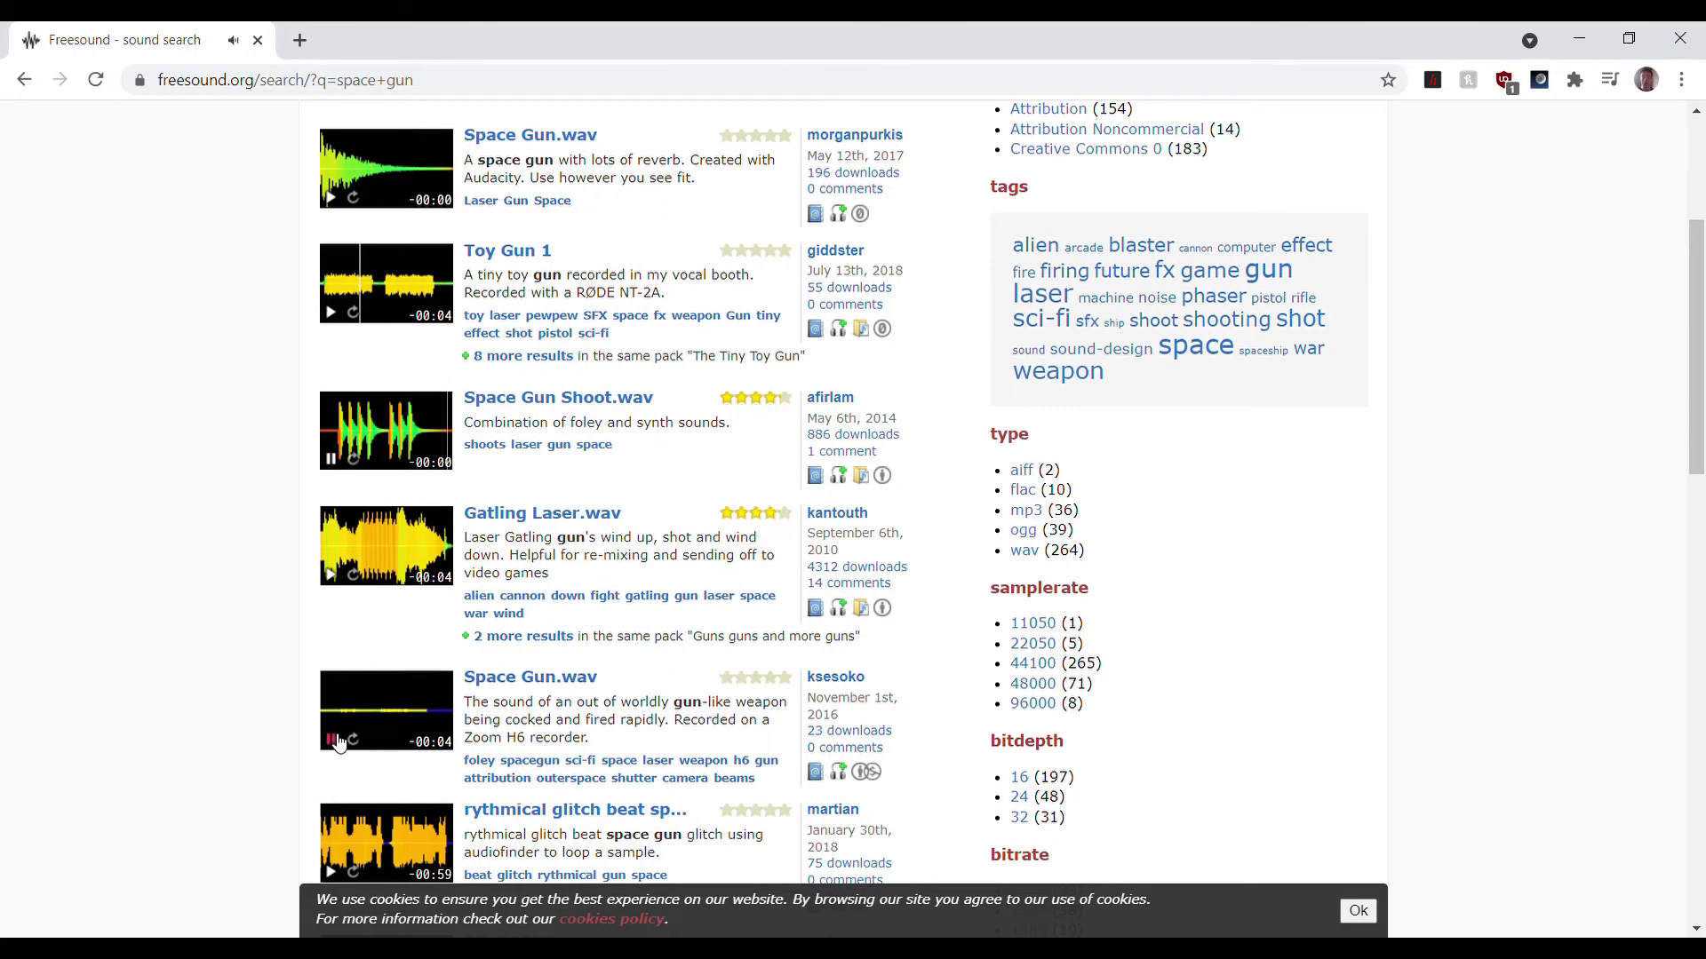
{"action": "left_click", "coordinate": [332, 742]}
{"action": "left_click", "coordinate": [333, 744]}
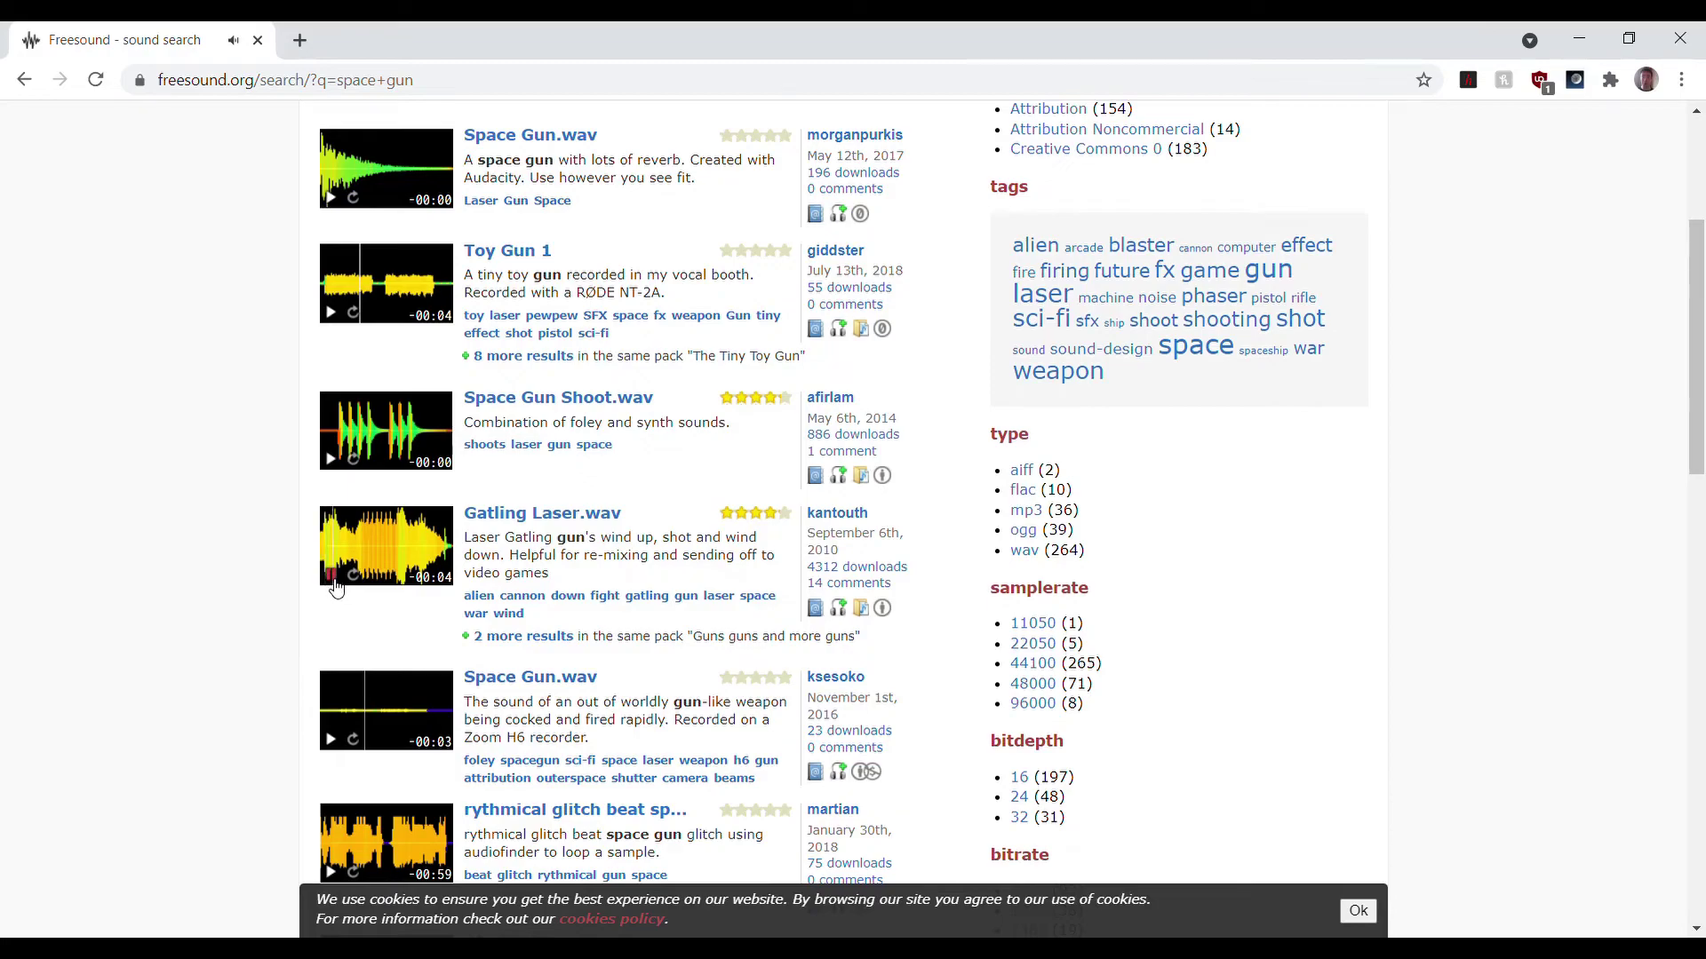
{"action": "scroll", "coordinate": [335, 588], "scroll_direction": "down", "scroll_amount": 4}
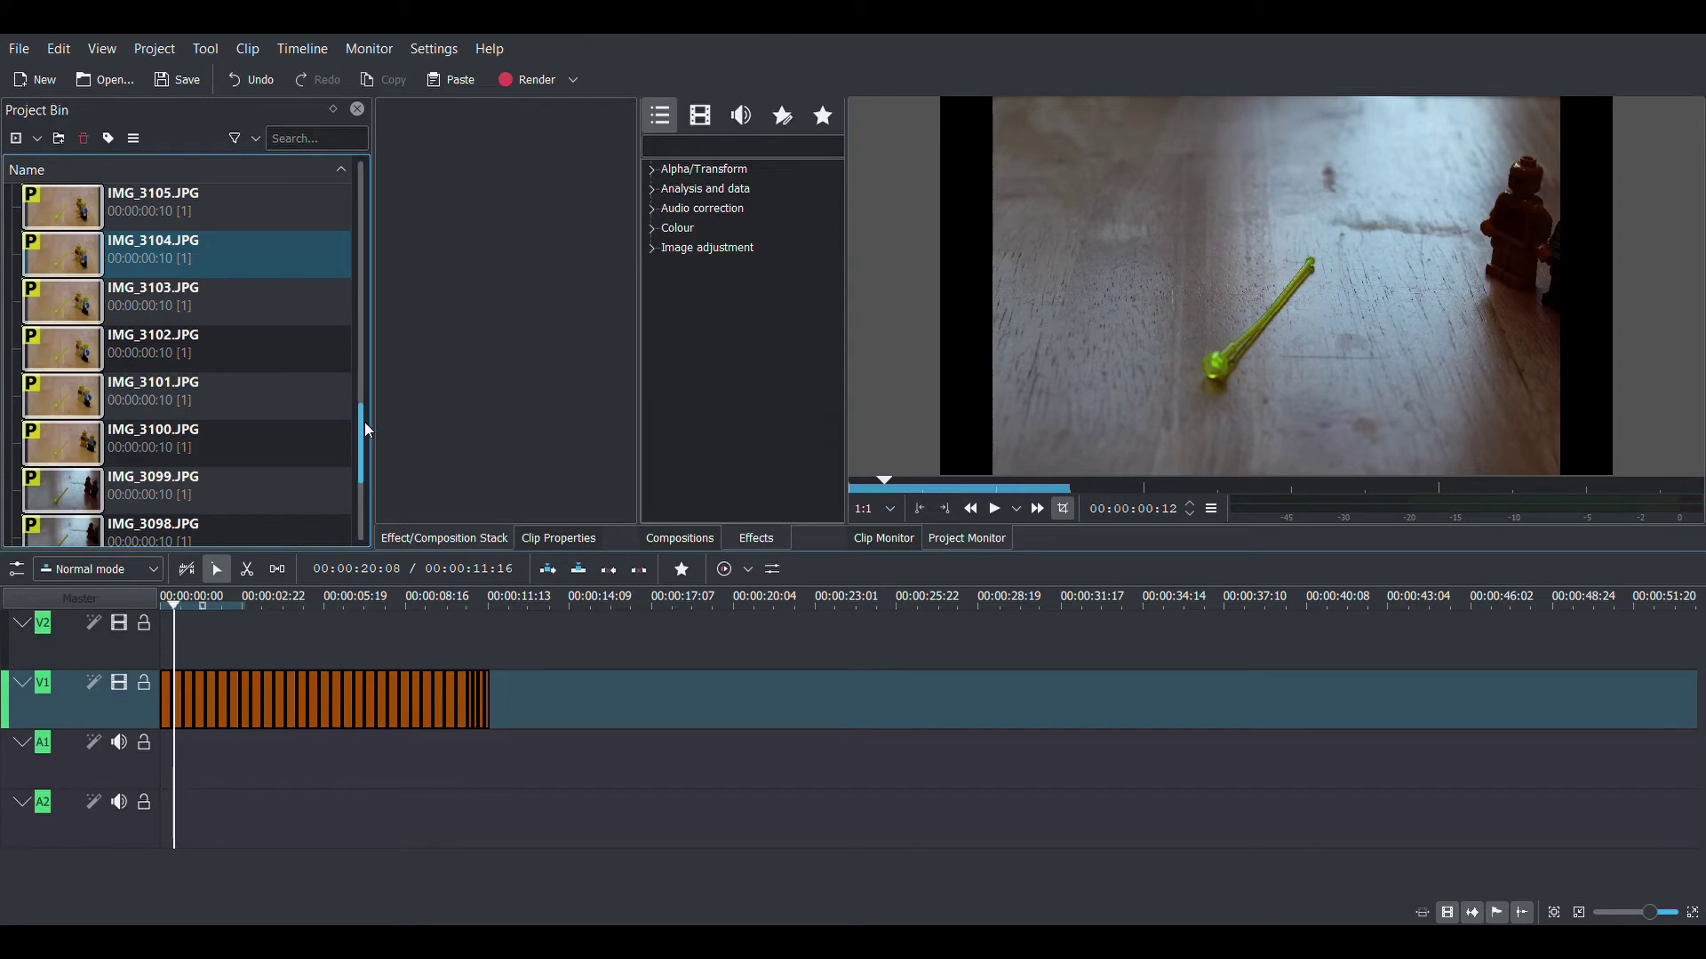
Drag the plasma-cannon .wav from the Project Bin onto A1, starting around 00:00:05:24.
{"action": "scroll", "coordinate": [359, 457], "scroll_direction": "down", "scroll_amount": 2}
{"action": "scroll", "coordinate": [359, 462], "scroll_direction": "down", "scroll_amount": 3}
{"action": "left_click", "coordinate": [247, 480]}
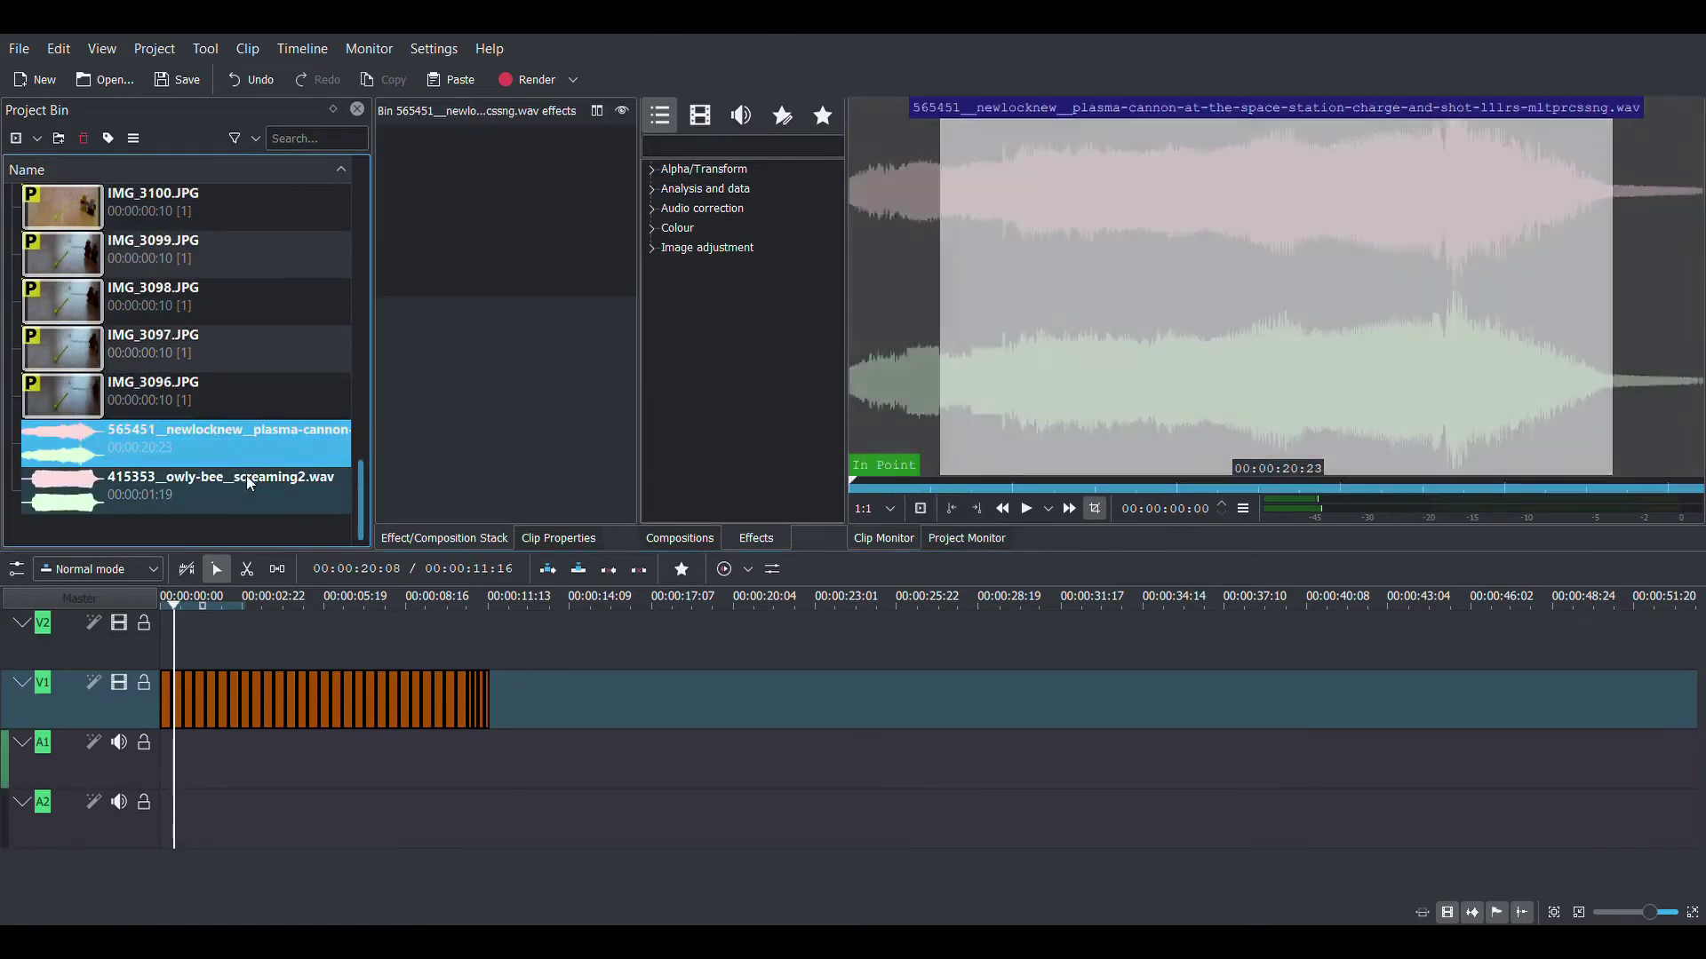
{"action": "left_click", "coordinate": [230, 451]}
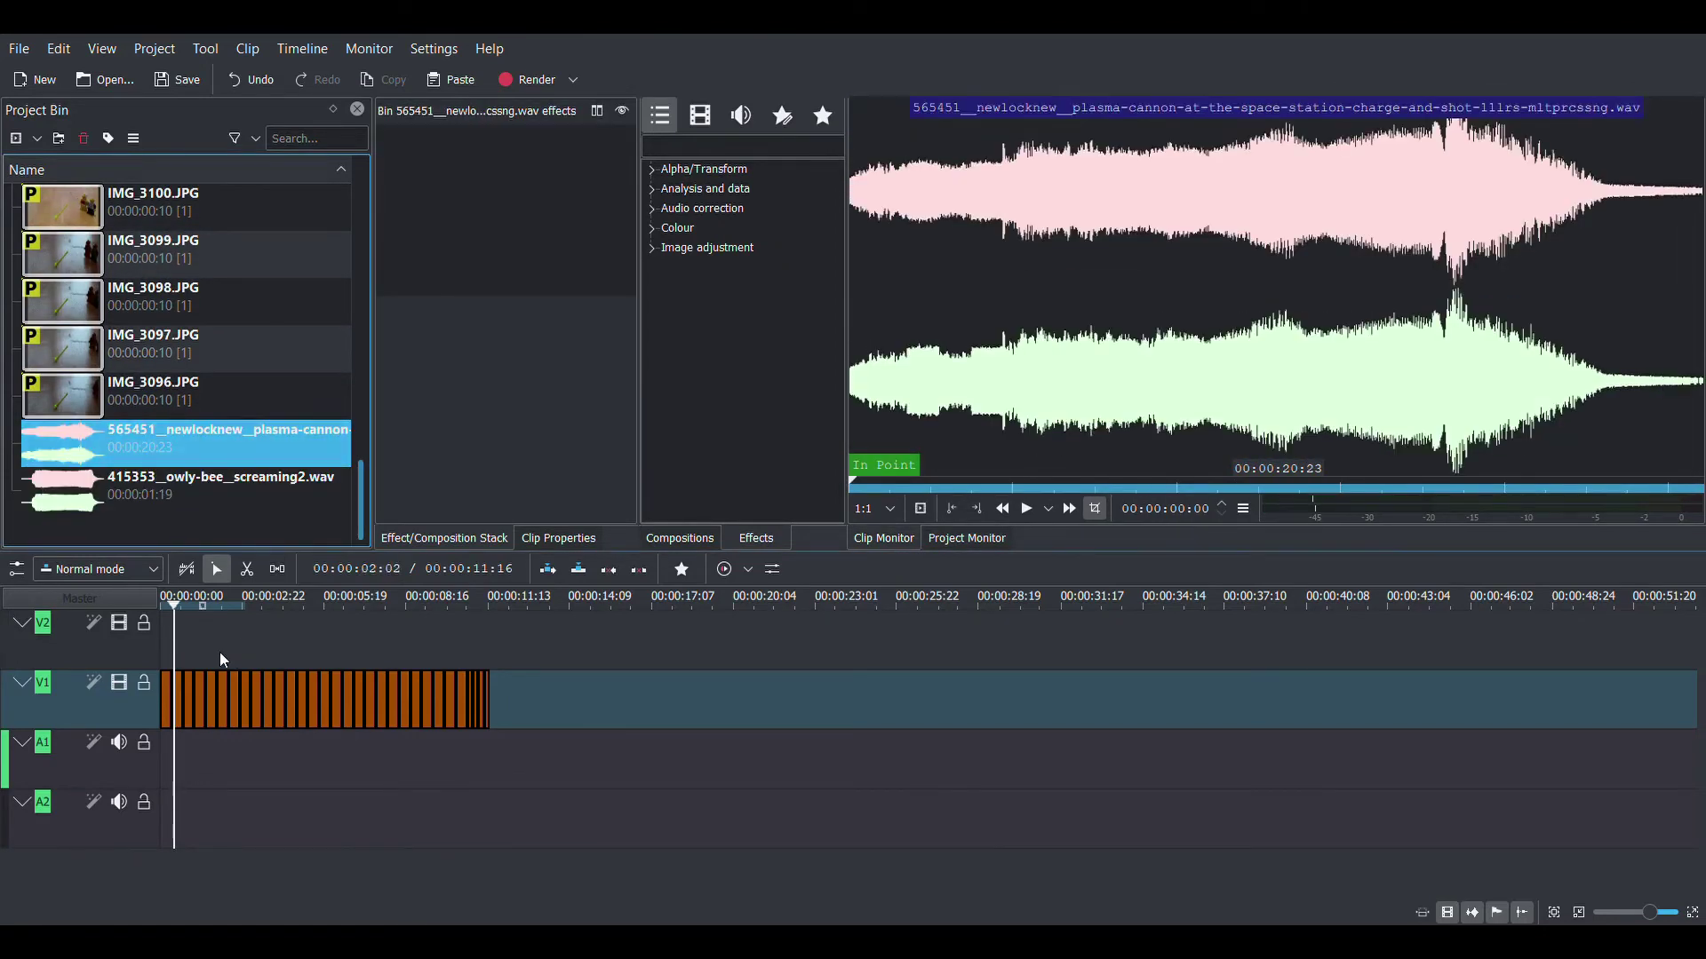
{"action": "left_click_drag", "start_coordinate": [217, 641], "coordinate": [333, 652]}
{"action": "left_click_drag", "start_coordinate": [195, 452], "coordinate": [330, 749]}
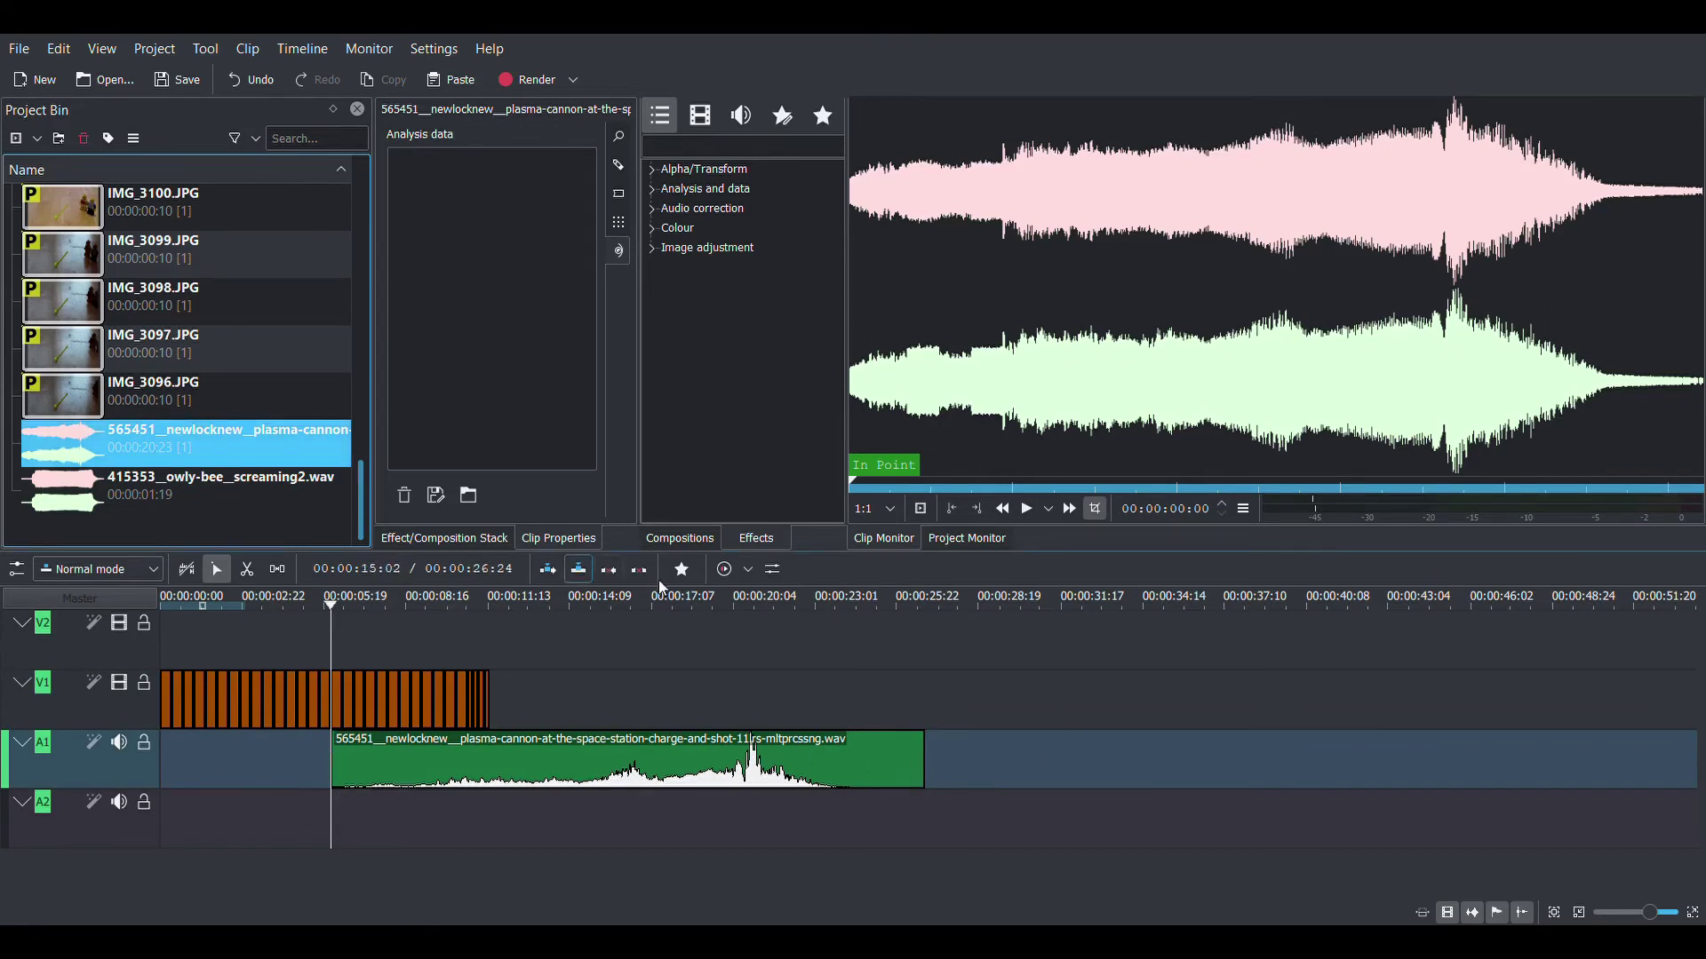
Play from about 00:00:04:10 with the cannon sound, pause after the blast, and zoom in.
{"action": "left_click", "coordinate": [285, 626]}
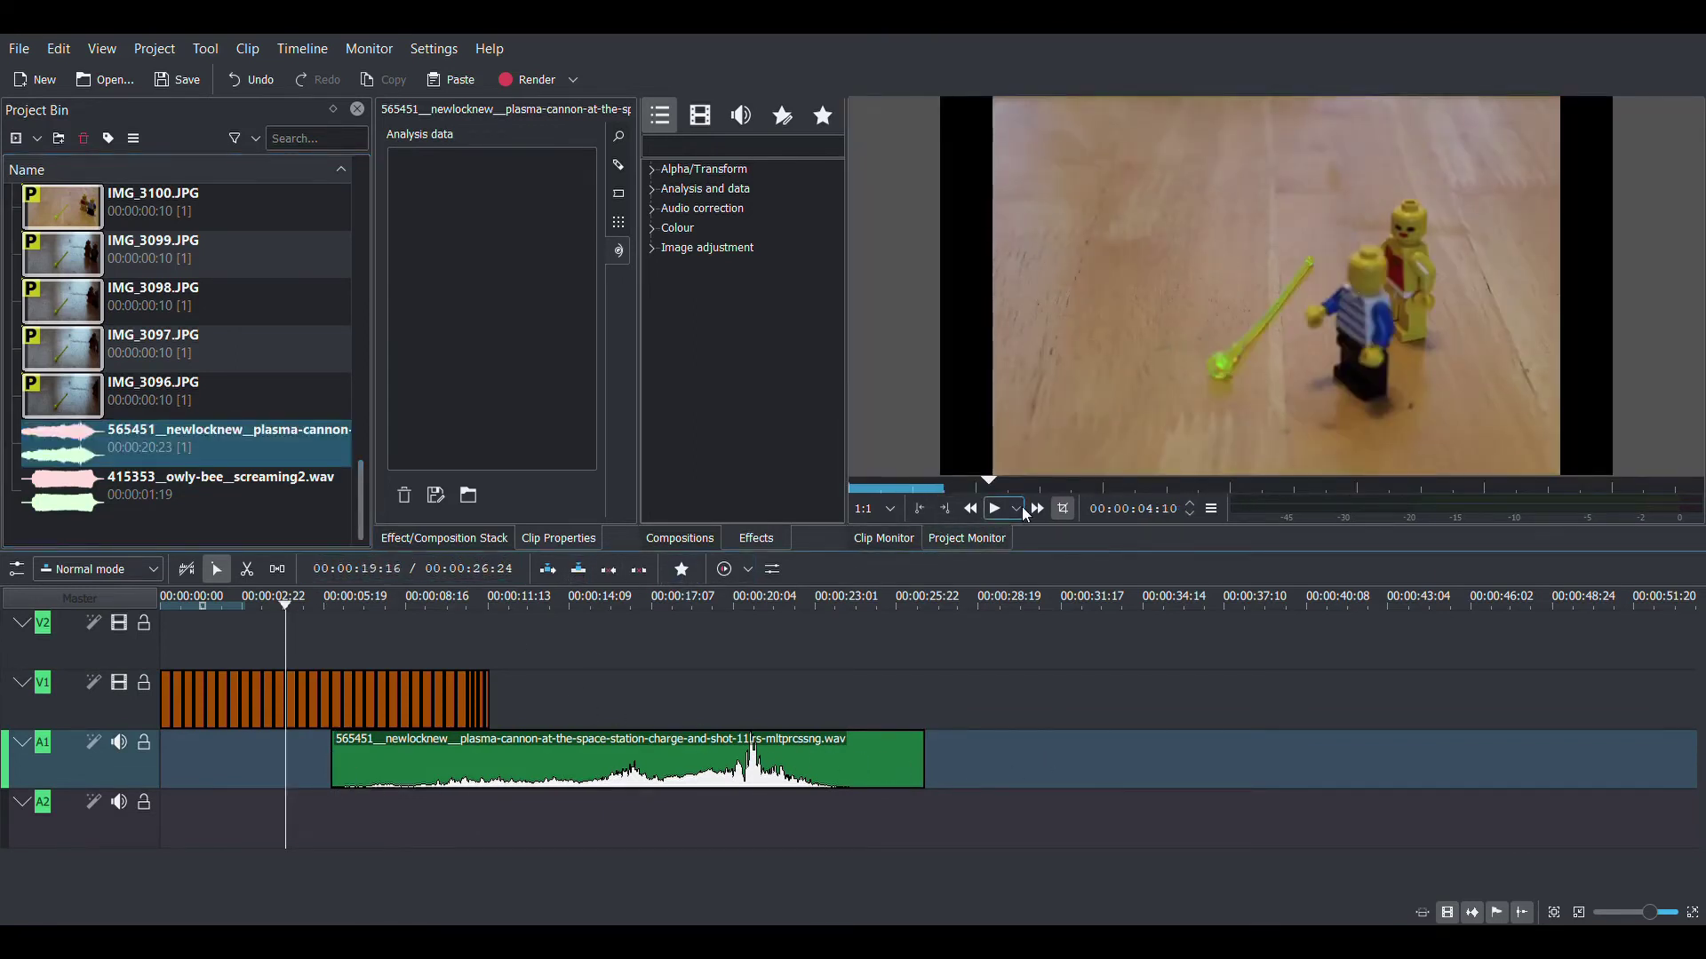
{"action": "left_click", "coordinate": [992, 511]}
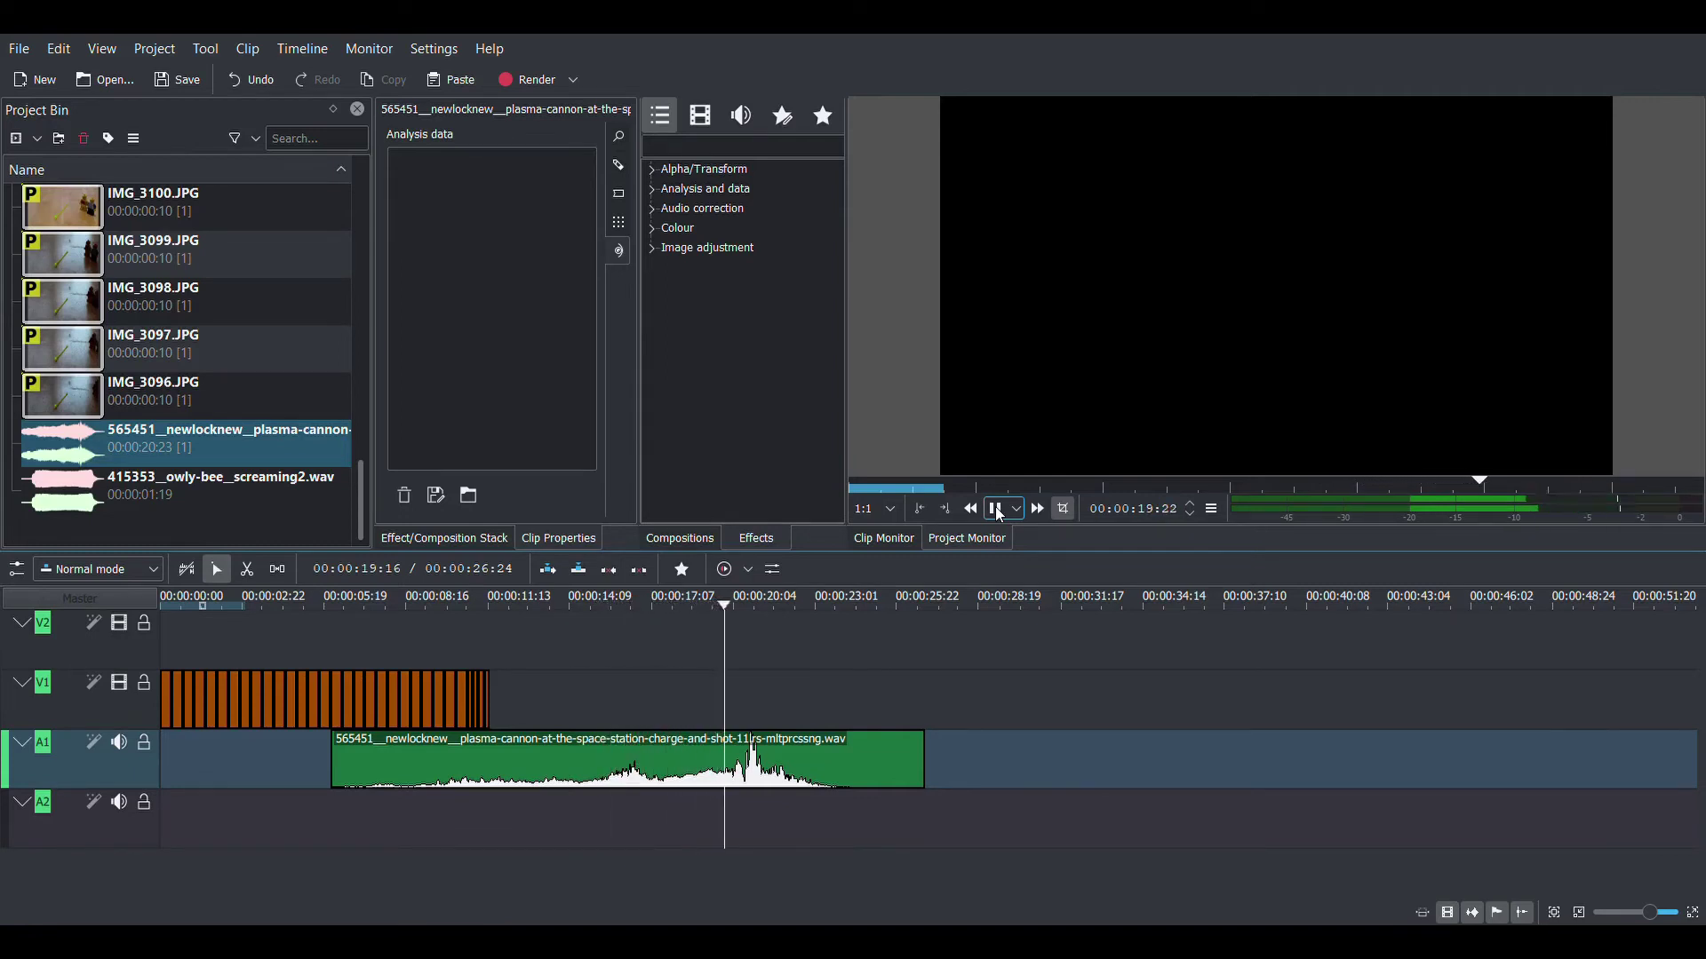
{"action": "left_click", "coordinate": [995, 508]}
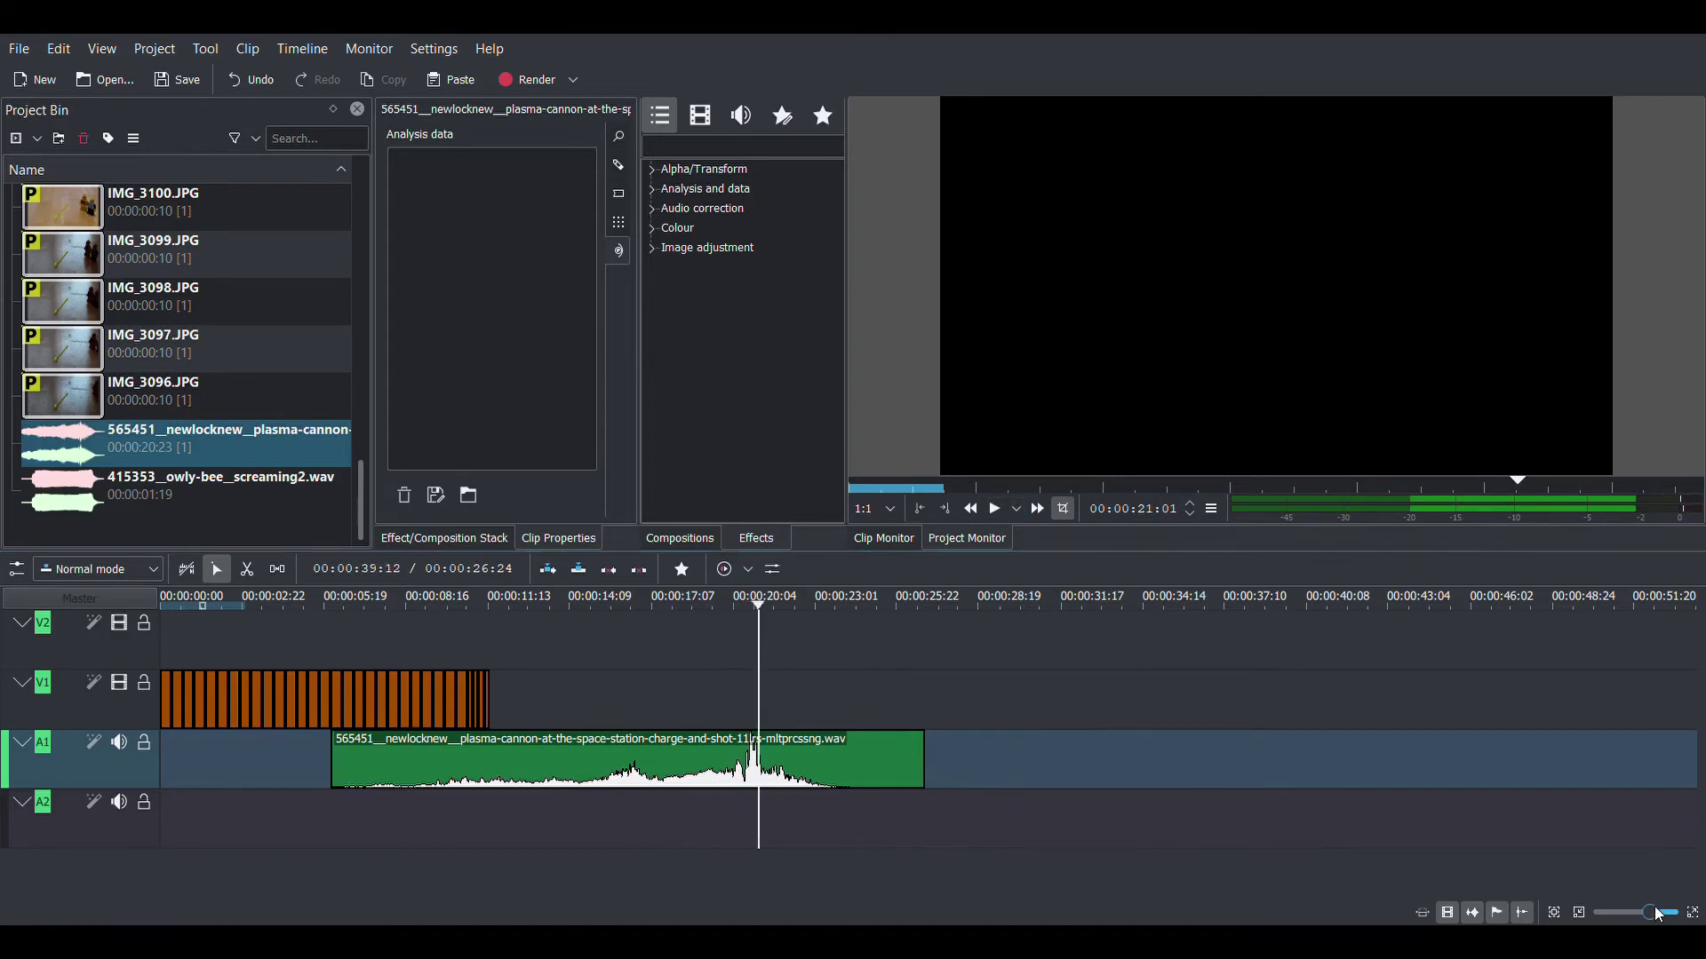
{"action": "left_click_drag", "start_coordinate": [1658, 915], "coordinate": [1670, 915]}
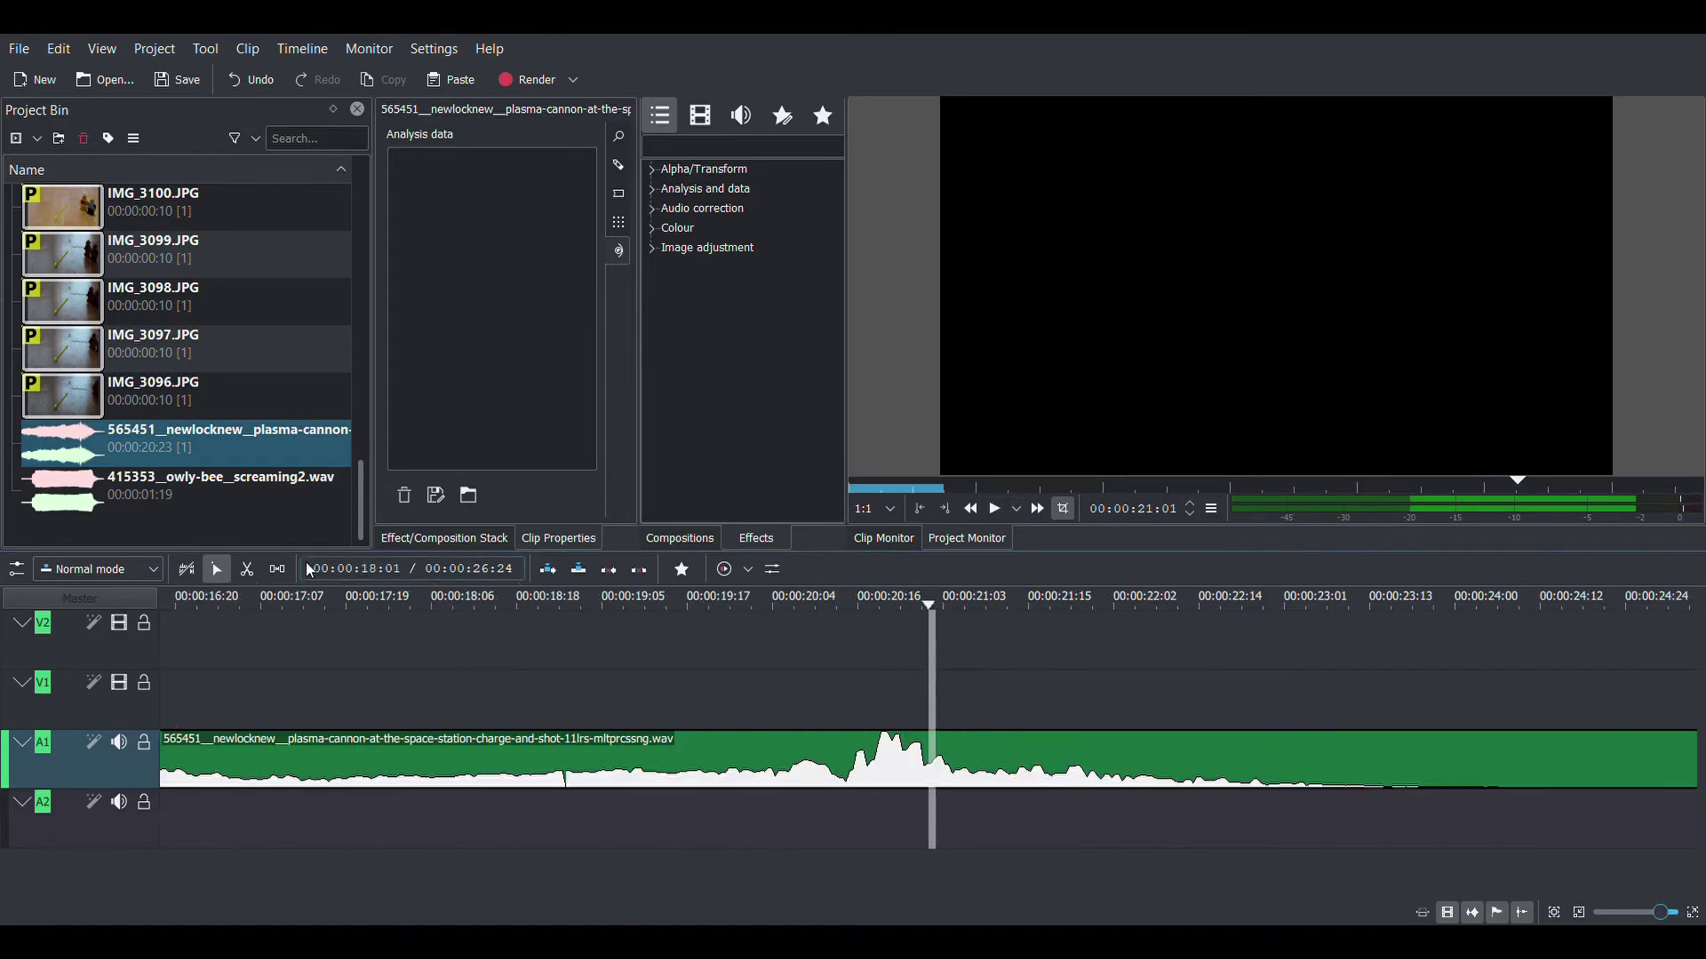
Razor-cut the plasma-cannon sound just after its blast and play across the cut.
{"action": "key", "text": "x"}
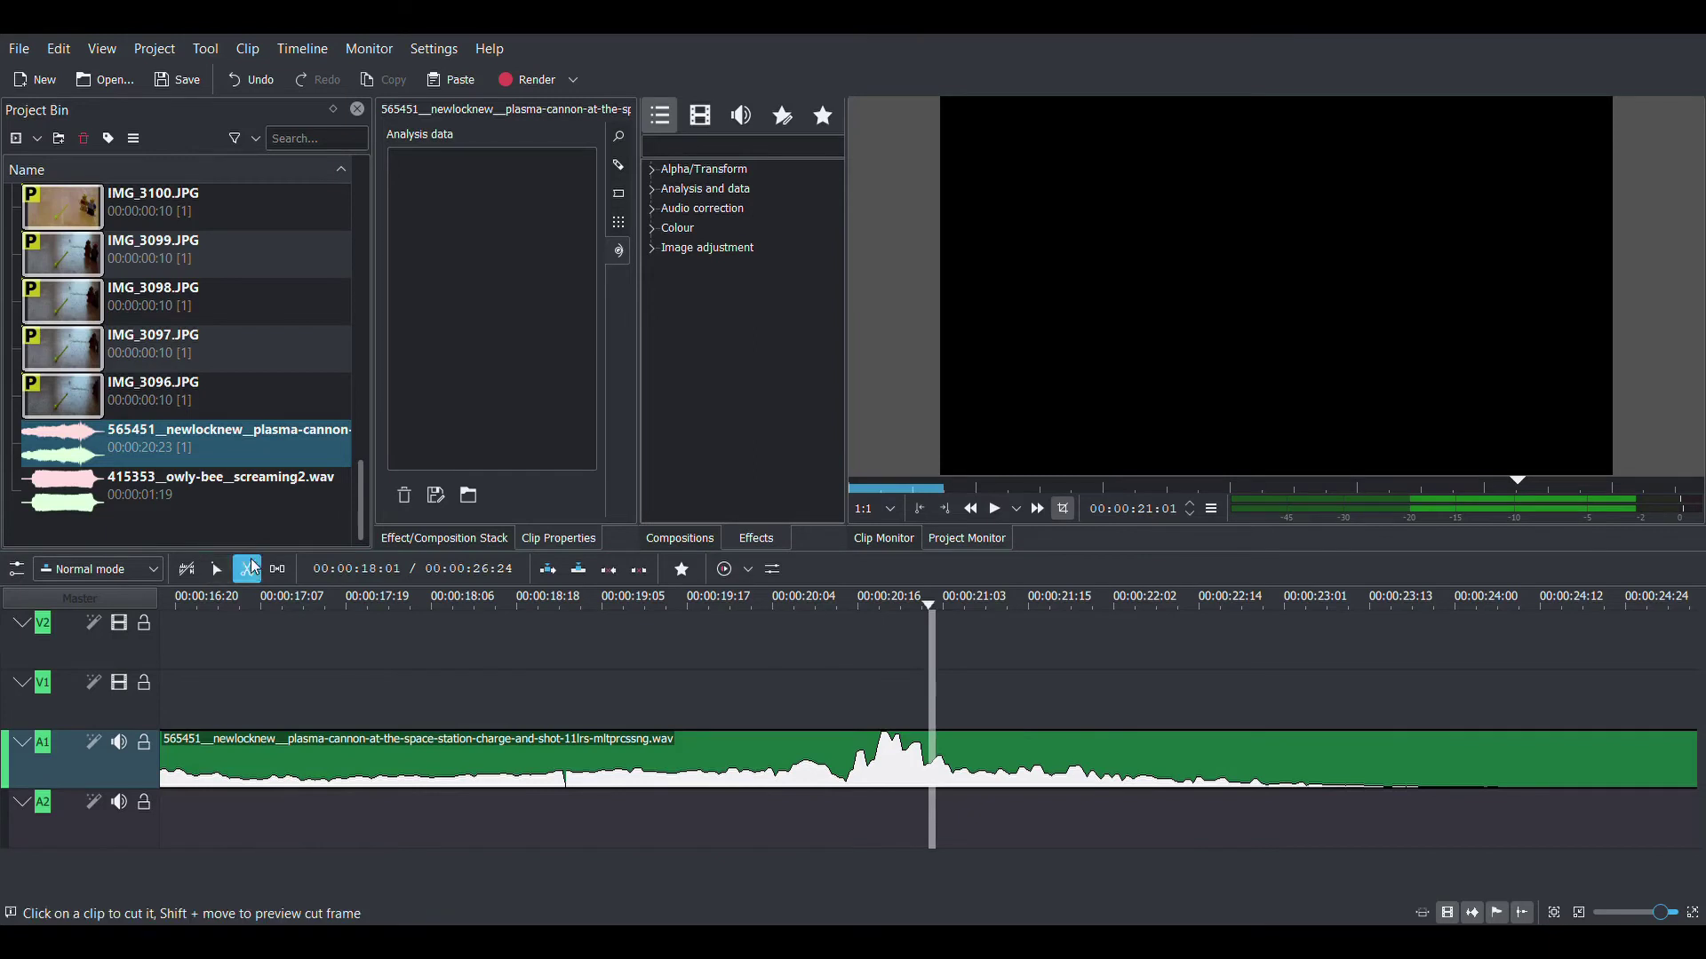
{"action": "left_click", "coordinate": [947, 771]}
{"action": "left_click", "coordinate": [216, 568]}
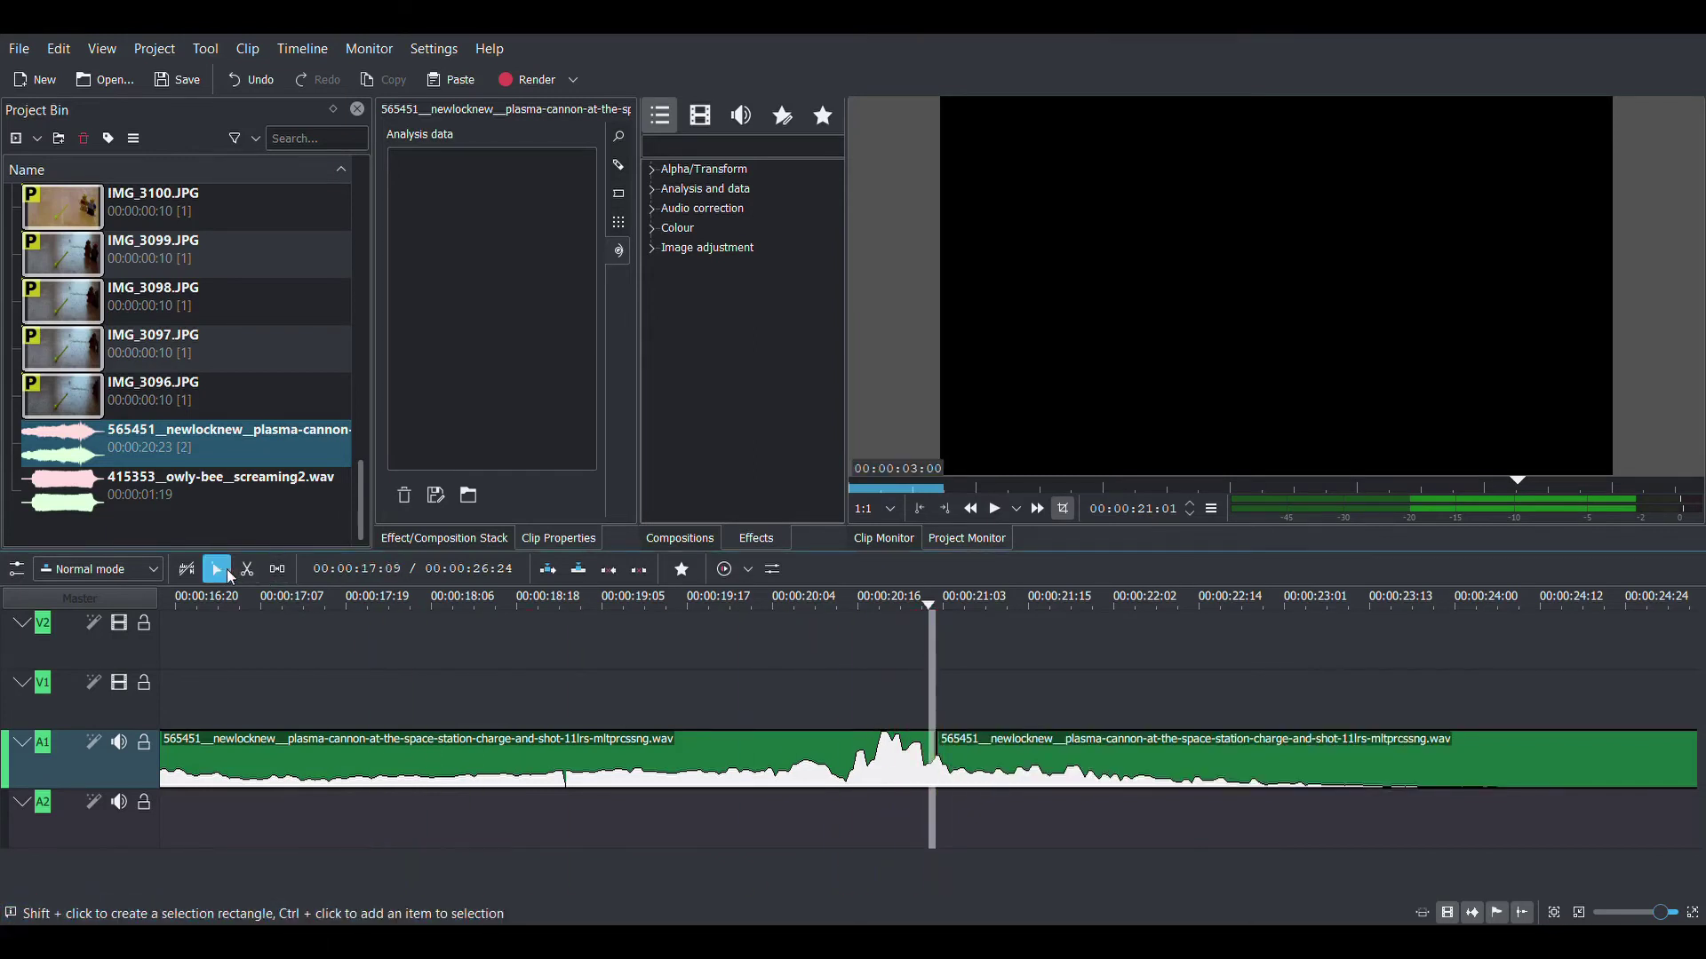
{"action": "left_click_drag", "start_coordinate": [1072, 764], "coordinate": [1327, 764]}
{"action": "left_click", "coordinate": [696, 688]}
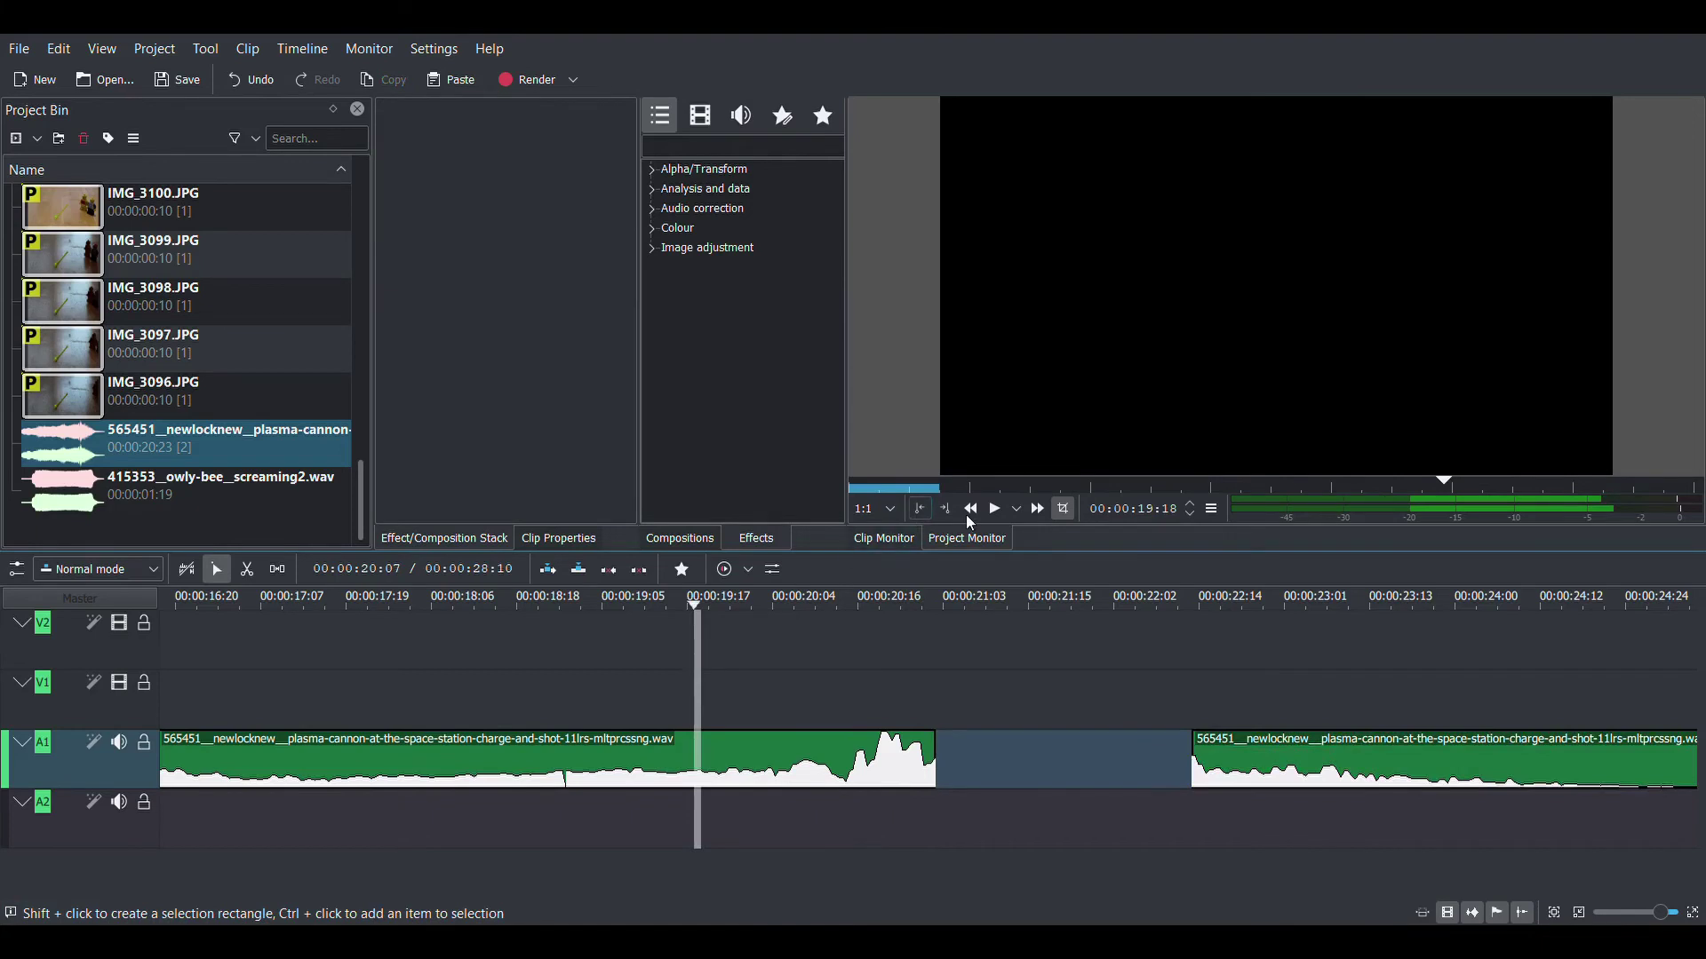
{"action": "left_click", "coordinate": [993, 513]}
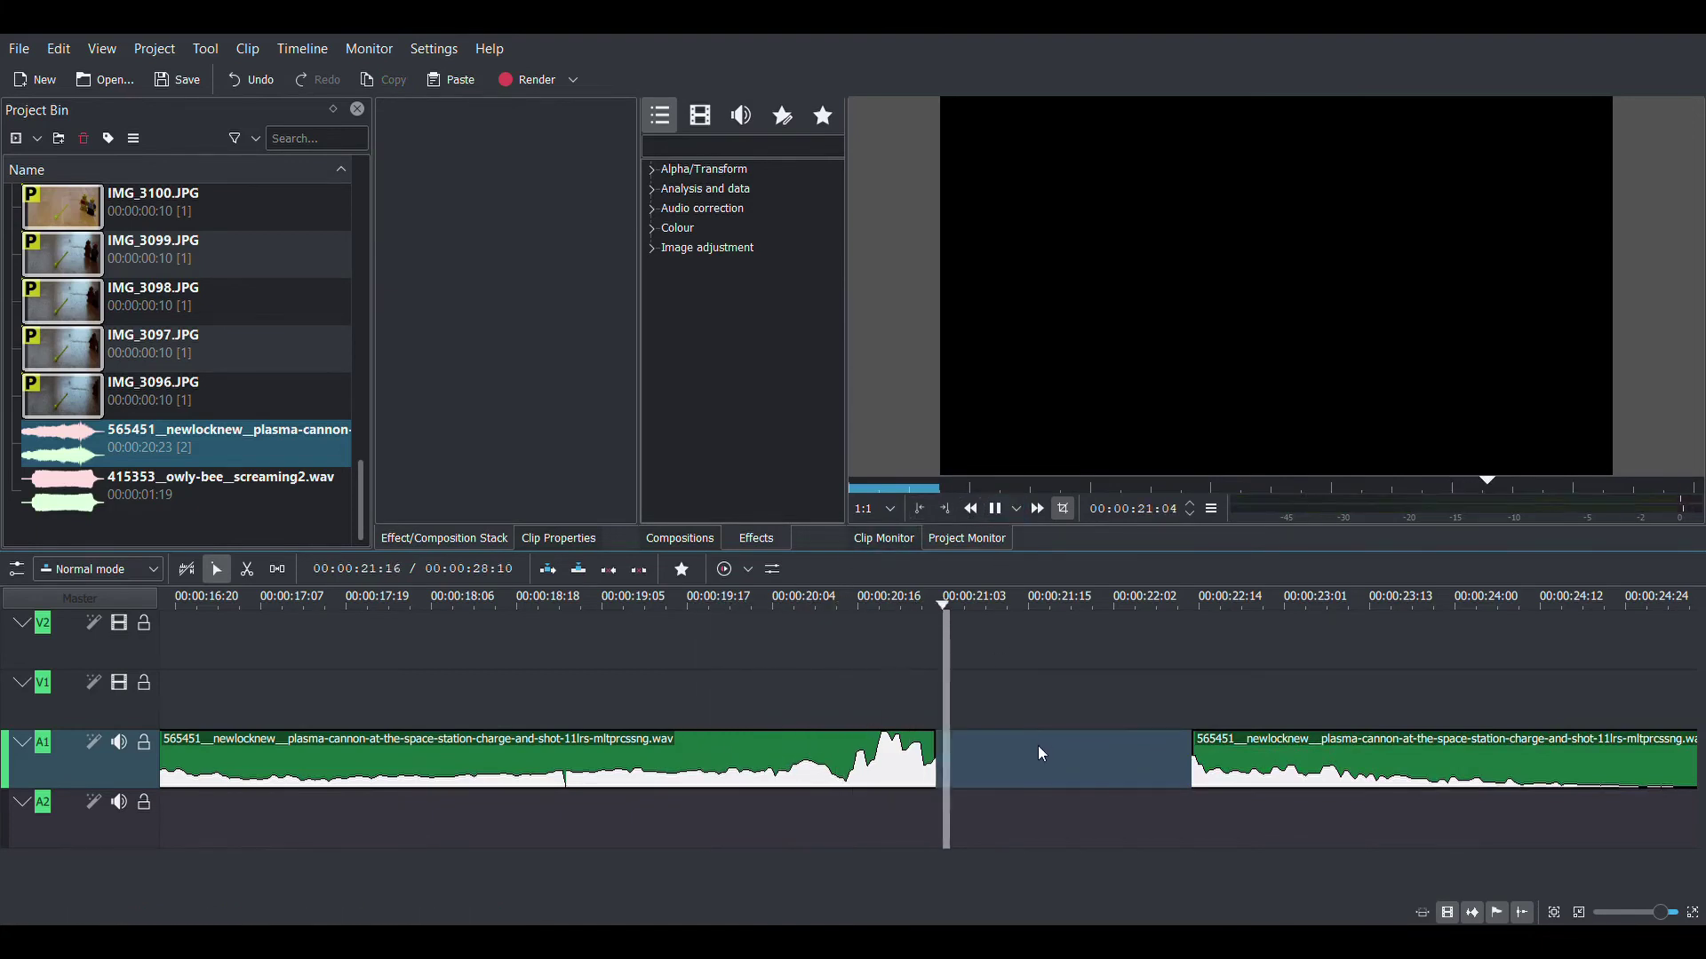
{"action": "left_click", "coordinate": [993, 510]}
Delete the sound's leftover tail and move the trimmed clip to the timeline start.
{"action": "left_click", "coordinate": [1343, 766]}
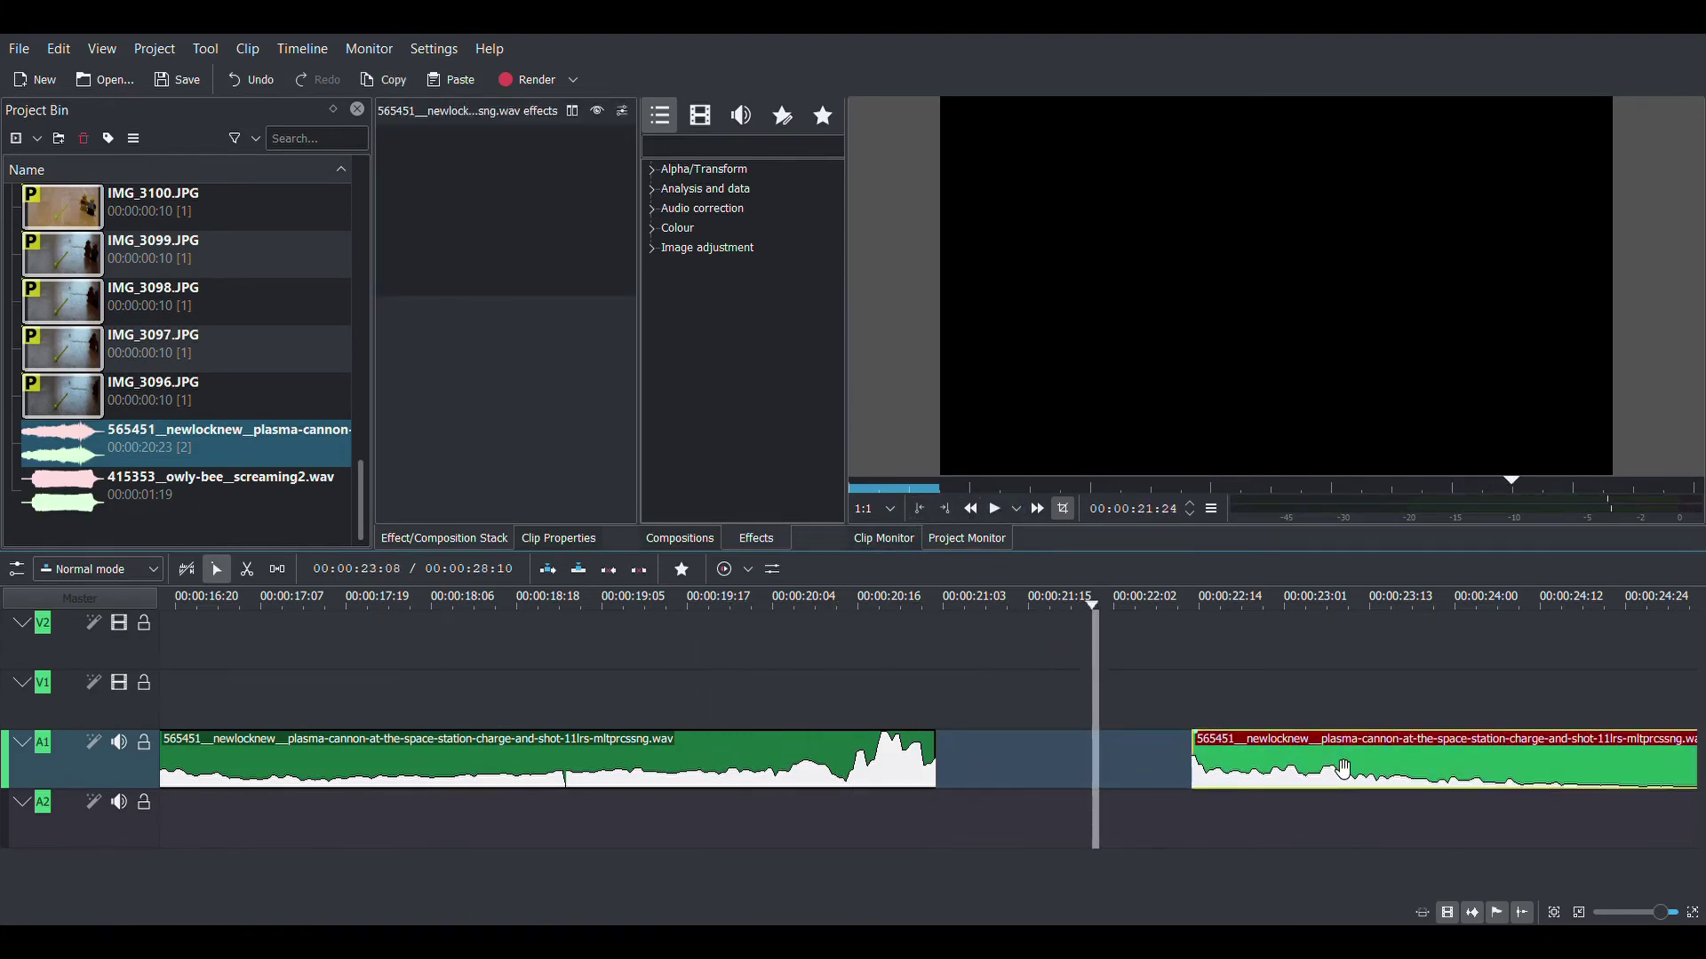
{"action": "key", "text": "Delete"}
{"action": "scroll", "coordinate": [1657, 918], "scroll_direction": "down", "scroll_amount": 2}
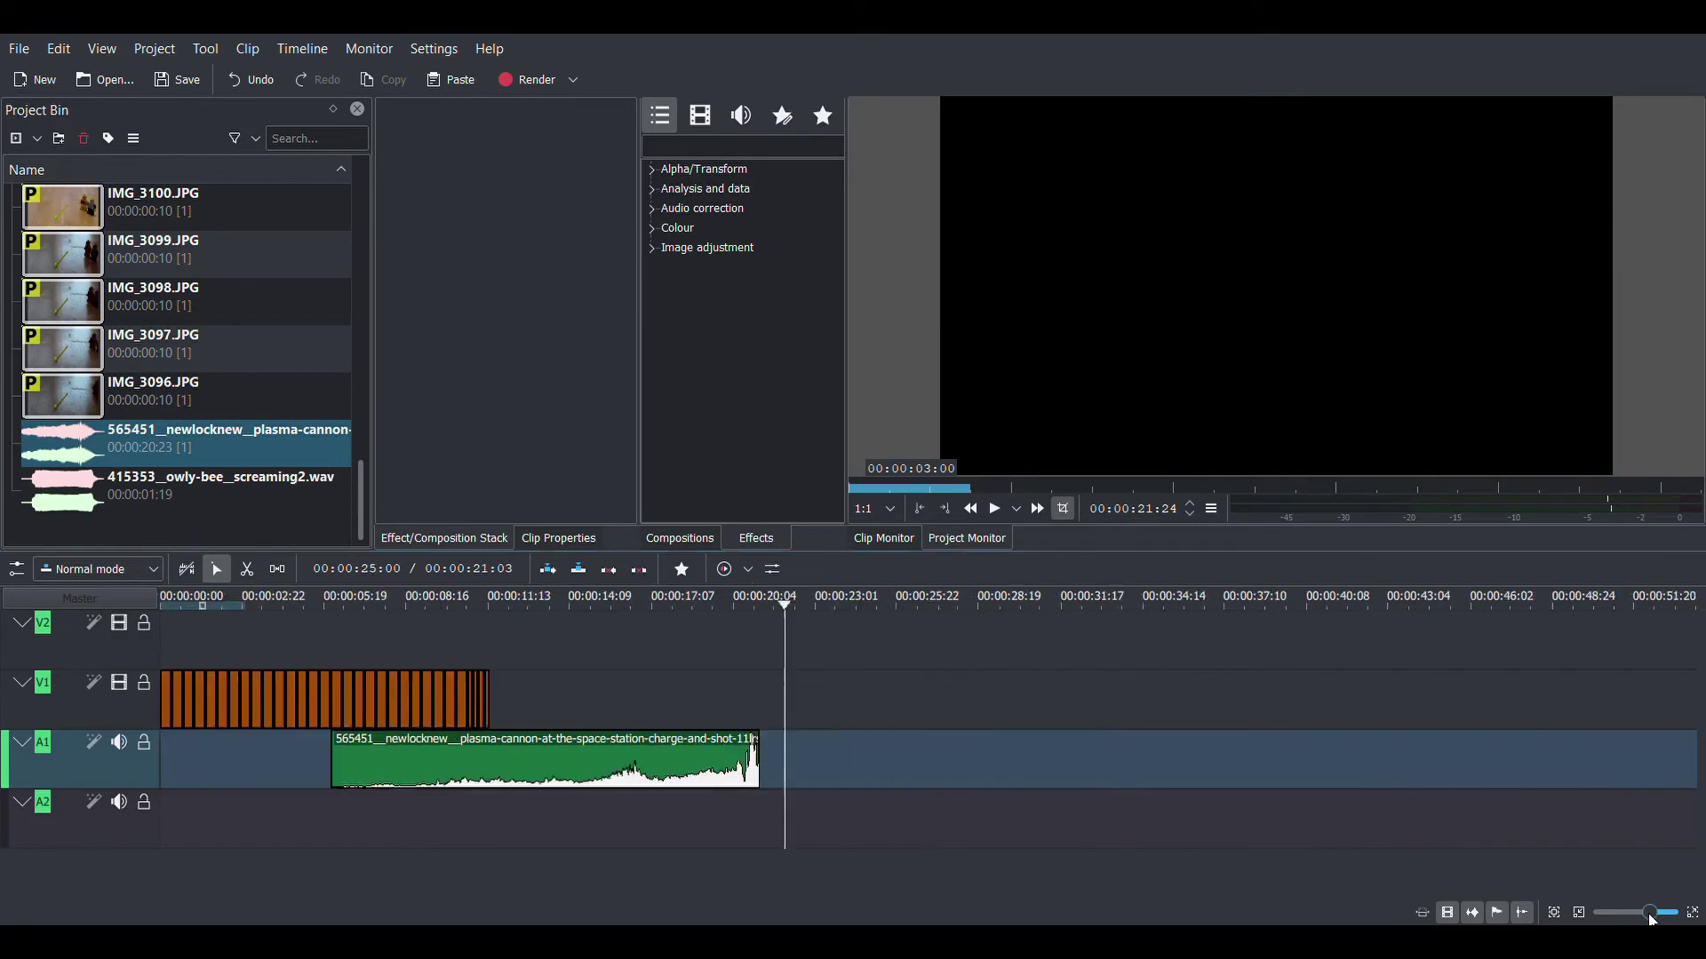
{"action": "left_click_drag", "start_coordinate": [532, 766], "coordinate": [409, 771]}
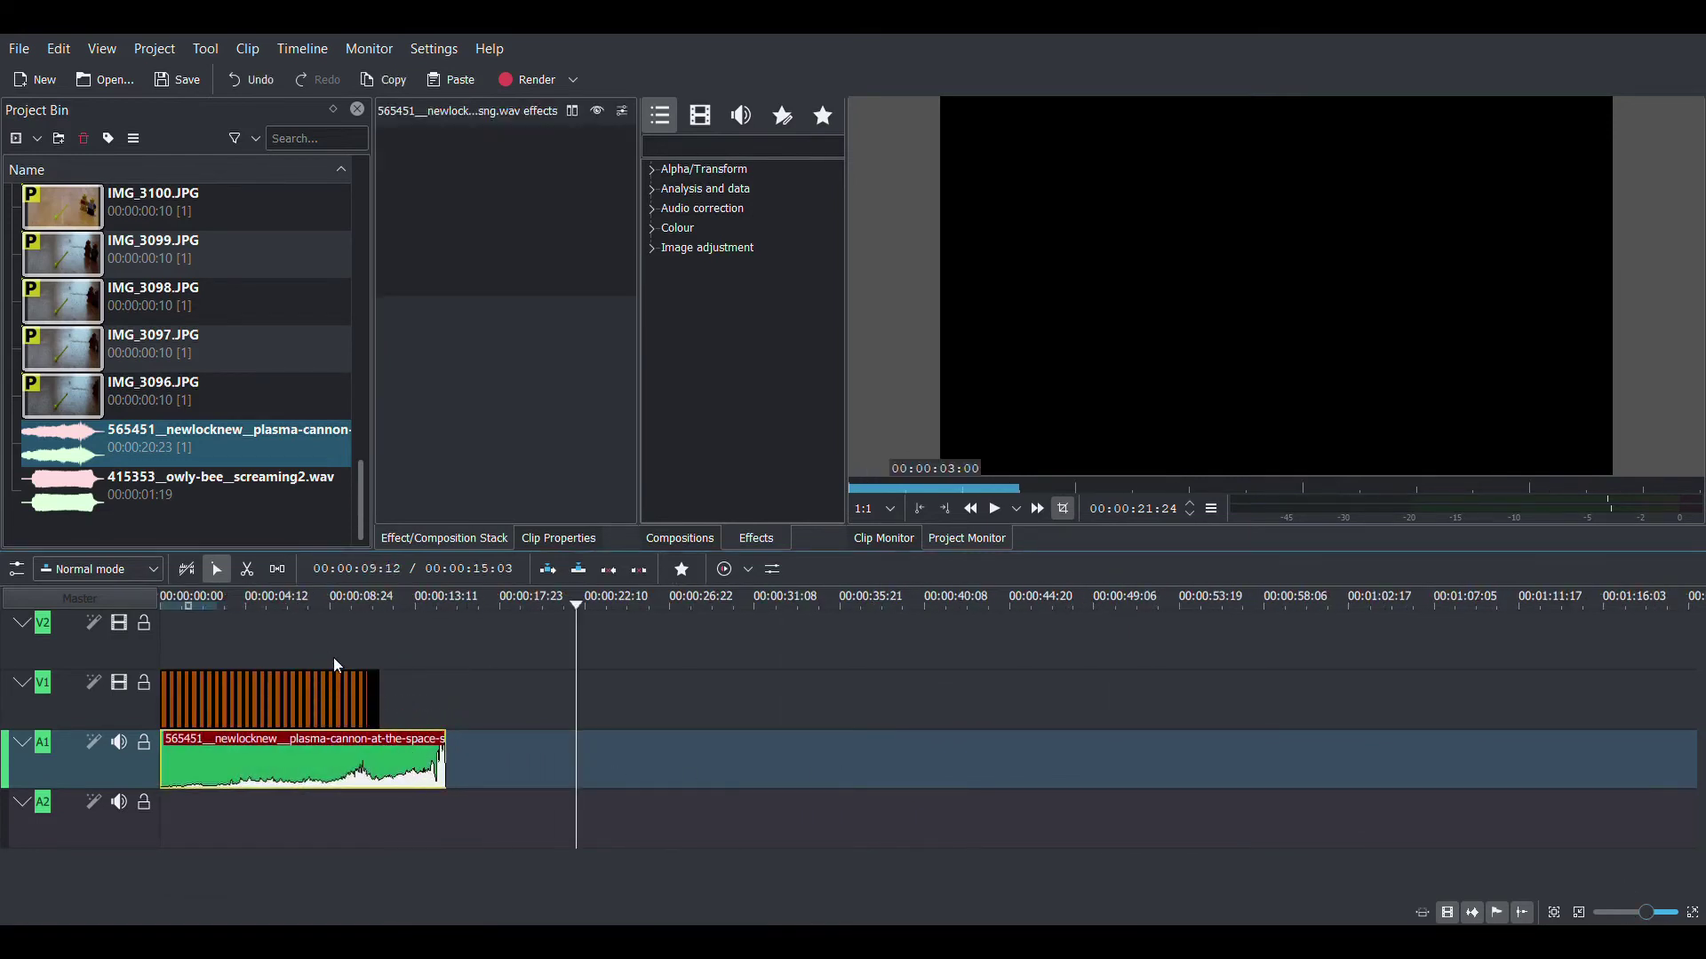
Split the cannon sound near 00:00:08:14 and delete its left piece.
{"action": "left_click", "coordinate": [1133, 830]}
{"action": "left_click_drag", "start_coordinate": [1645, 916], "coordinate": [1656, 915]}
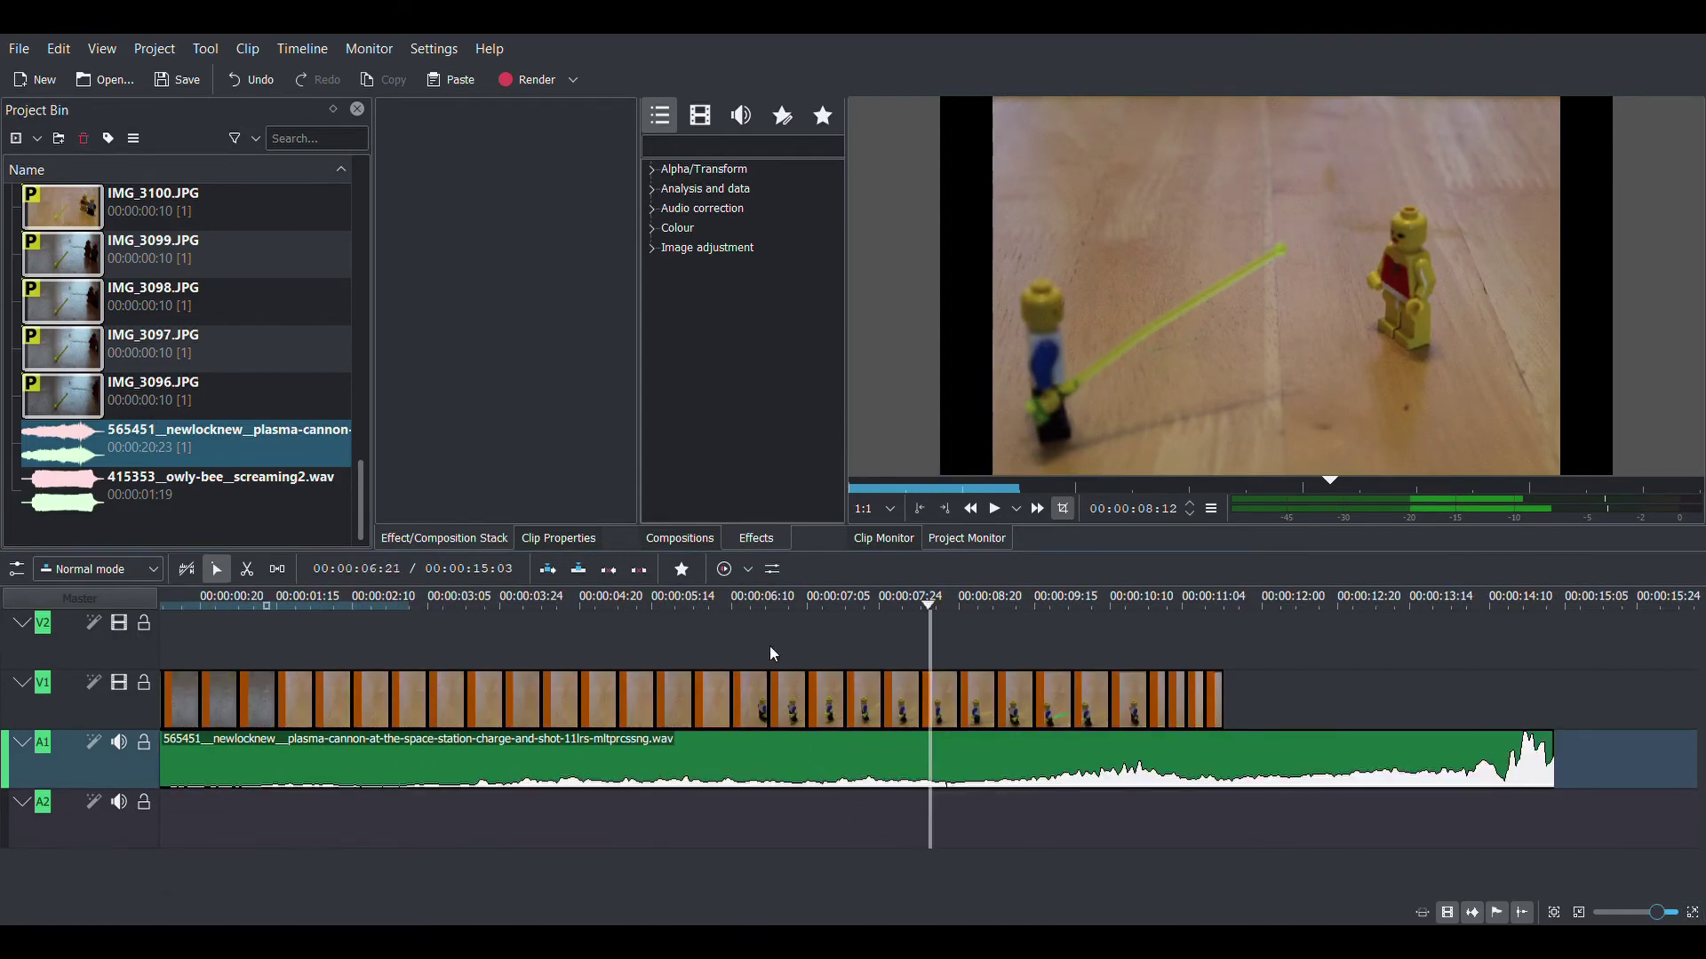
{"action": "mouse_move", "coordinate": [750, 640]}
{"action": "left_mouse_down"}
{"action": "mouse_move", "coordinate": [718, 643]}
{"action": "mouse_move", "coordinate": [737, 643]}
{"action": "left_mouse_up"}
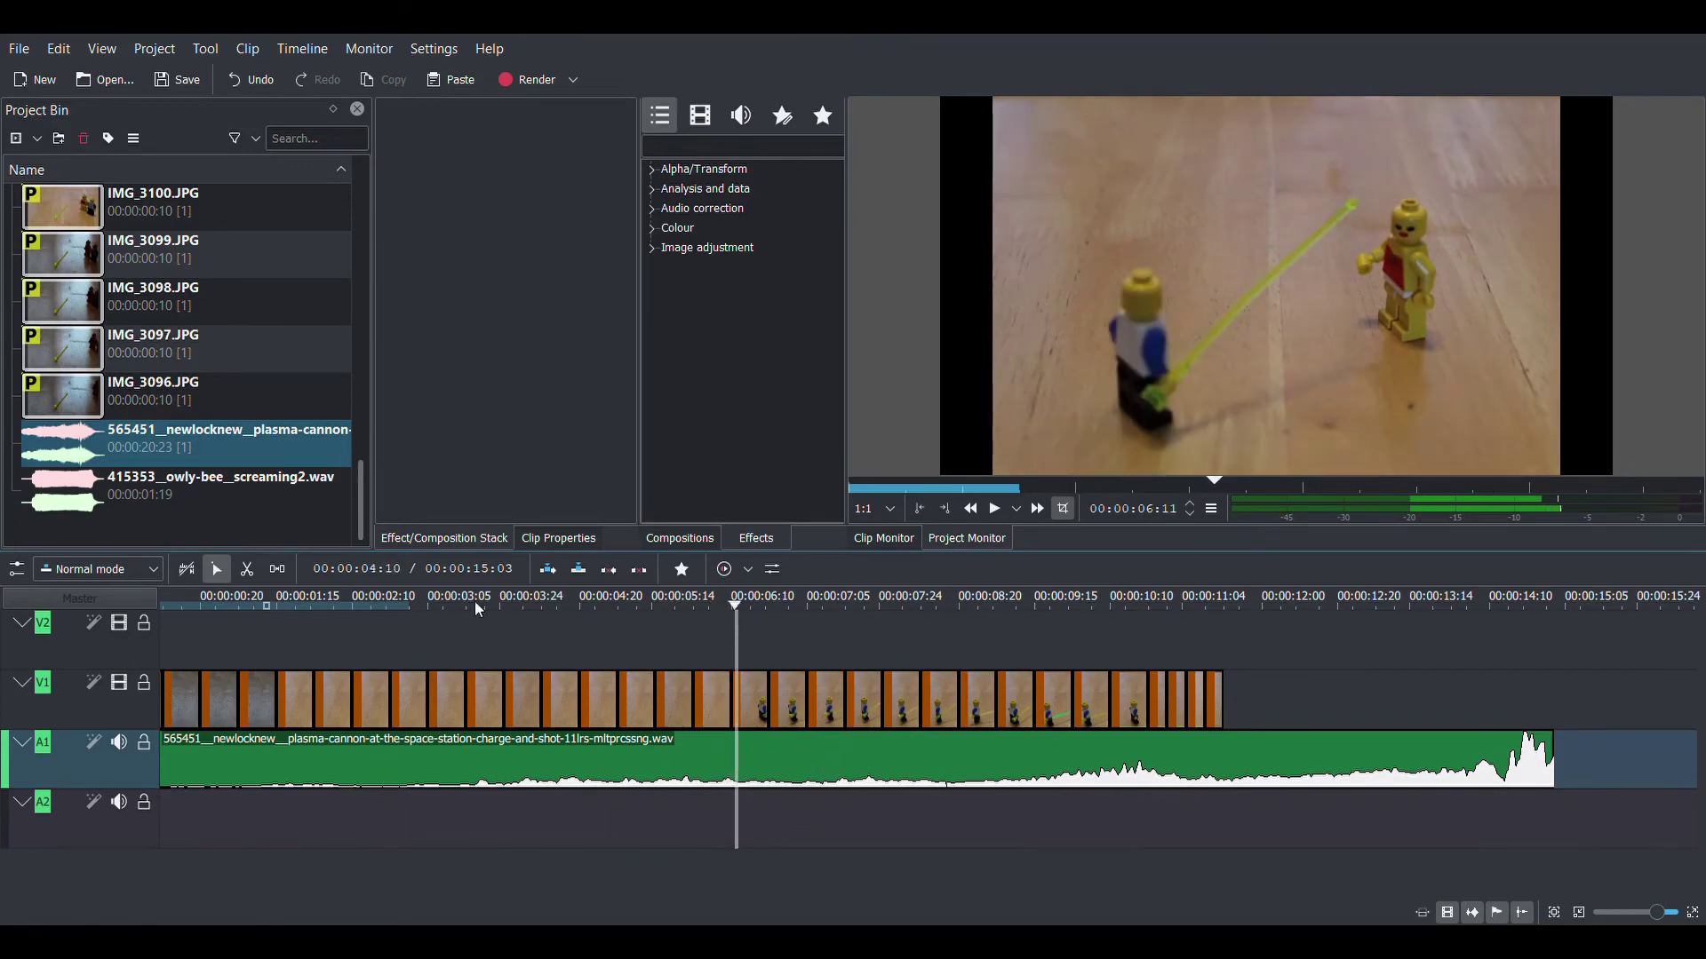
{"action": "left_click", "coordinate": [247, 568]}
{"action": "left_click", "coordinate": [940, 760]}
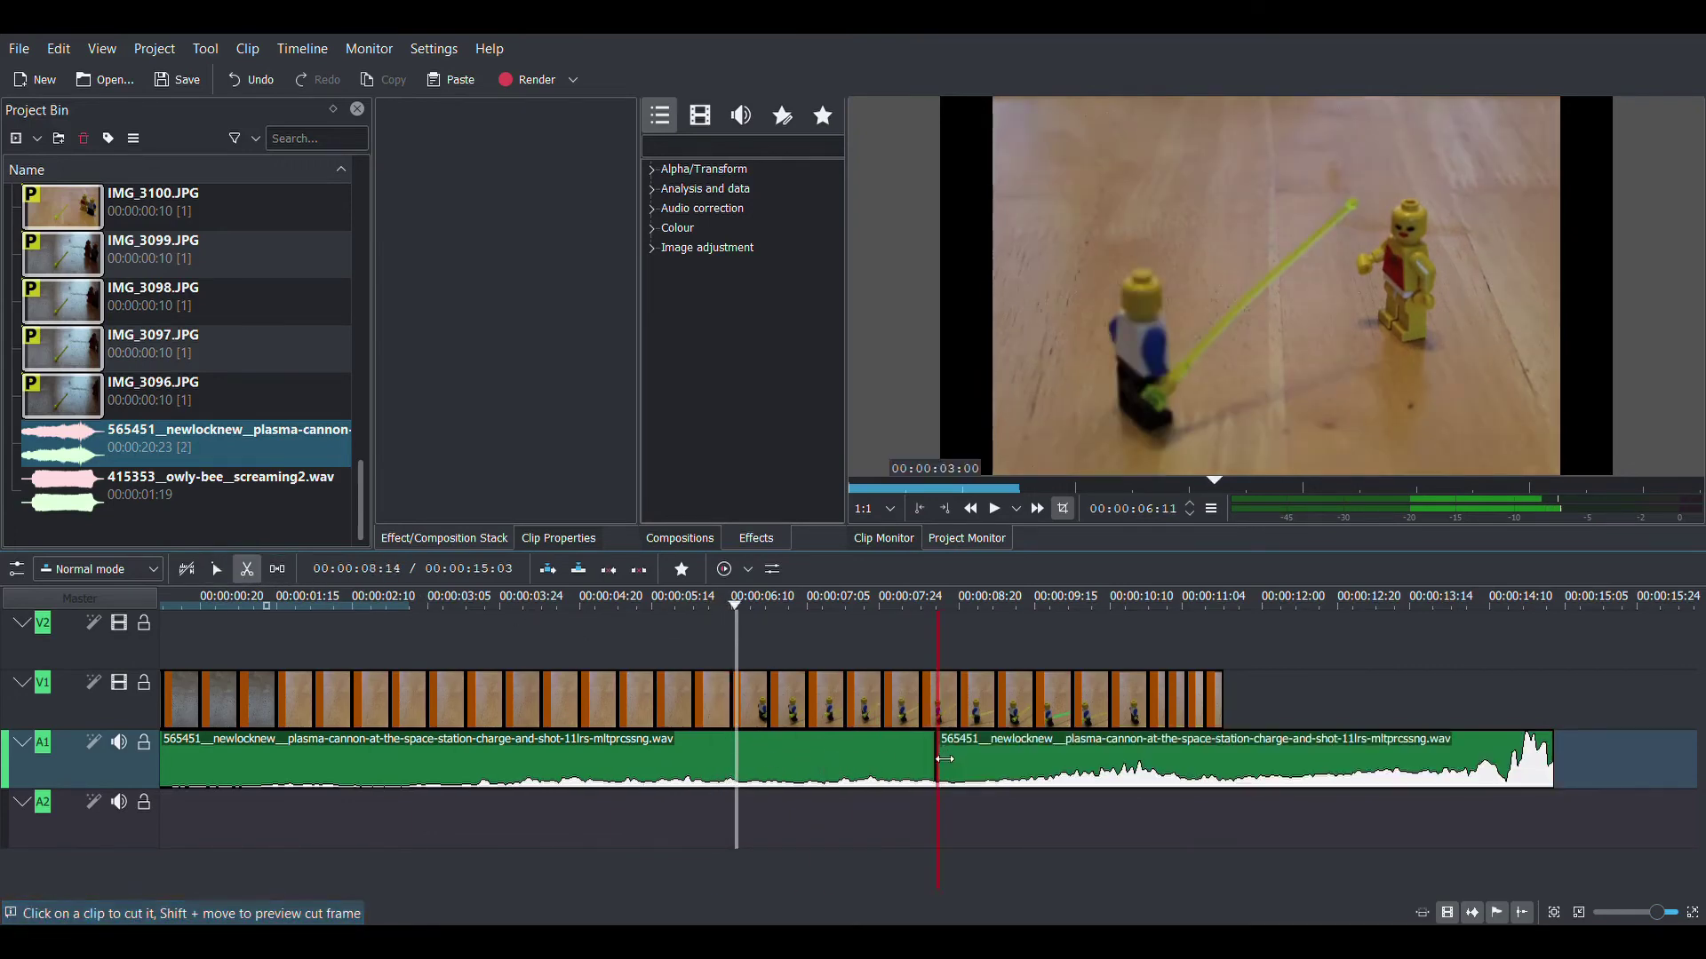
{"action": "left_click", "coordinate": [216, 569]}
{"action": "left_click", "coordinate": [322, 778]}
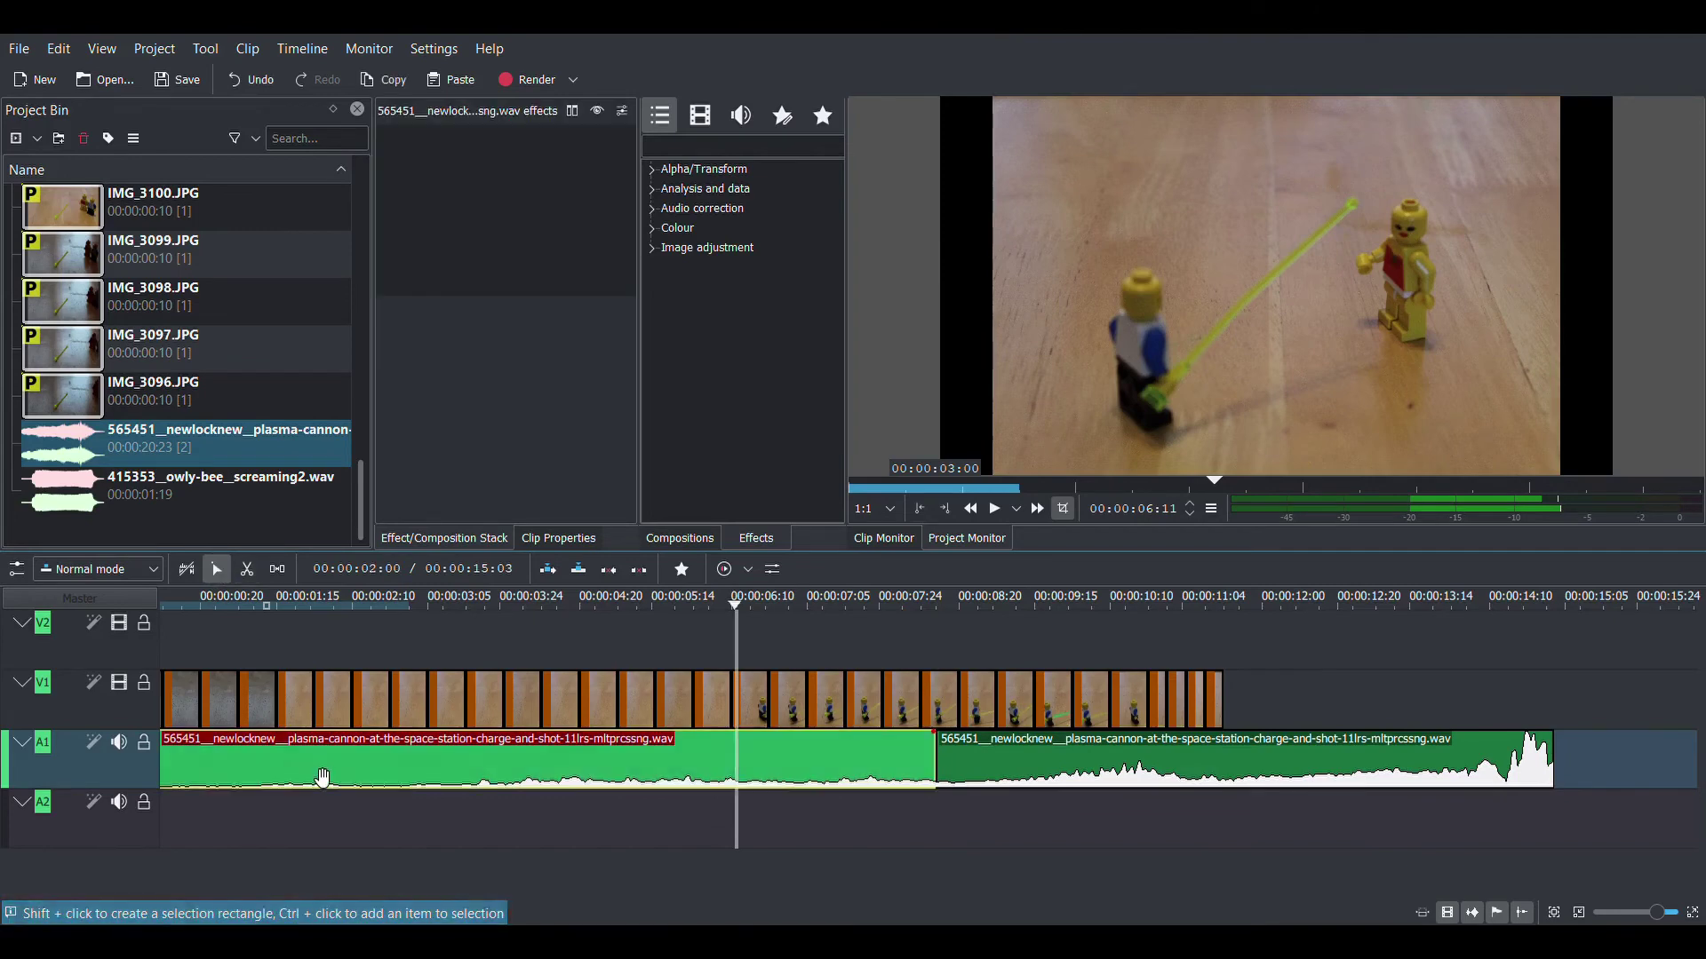
{"action": "key", "text": "Delete"}
Slide the remaining cannon sound left to about 05:15 and find the frame where the shot fires.
{"action": "left_click", "coordinate": [1111, 769]}
{"action": "left_click_drag", "start_coordinate": [1111, 769], "coordinate": [707, 799]}
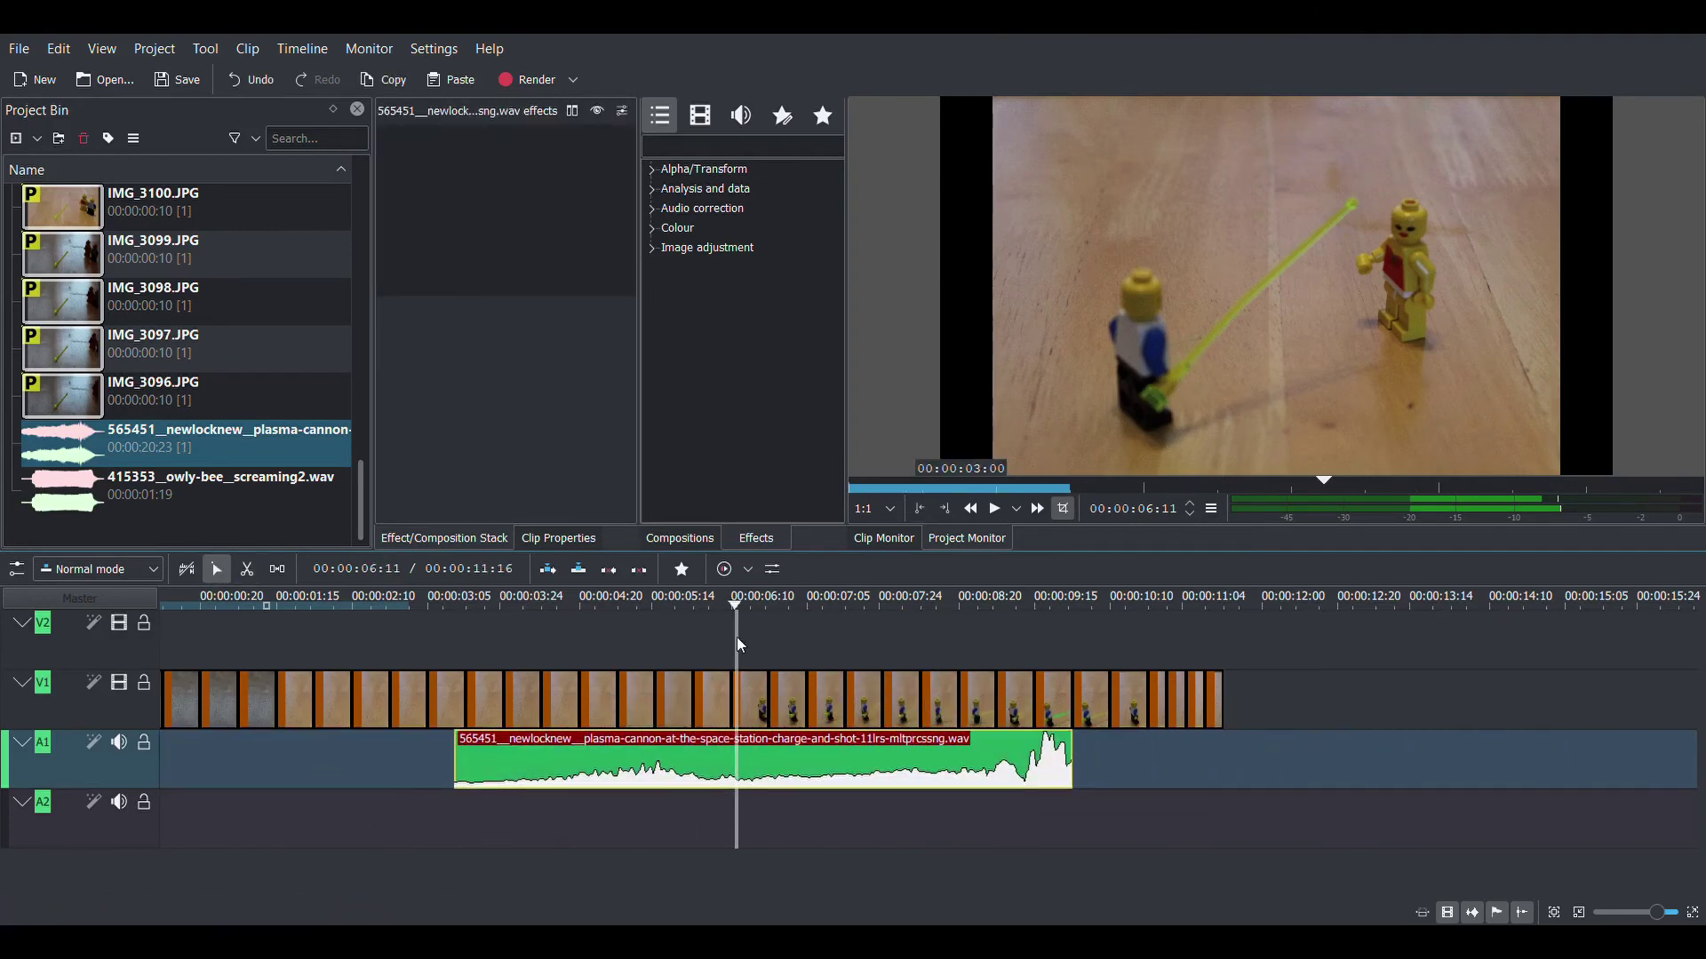
{"action": "left_click", "coordinate": [739, 636]}
{"action": "left_click", "coordinate": [925, 638]}
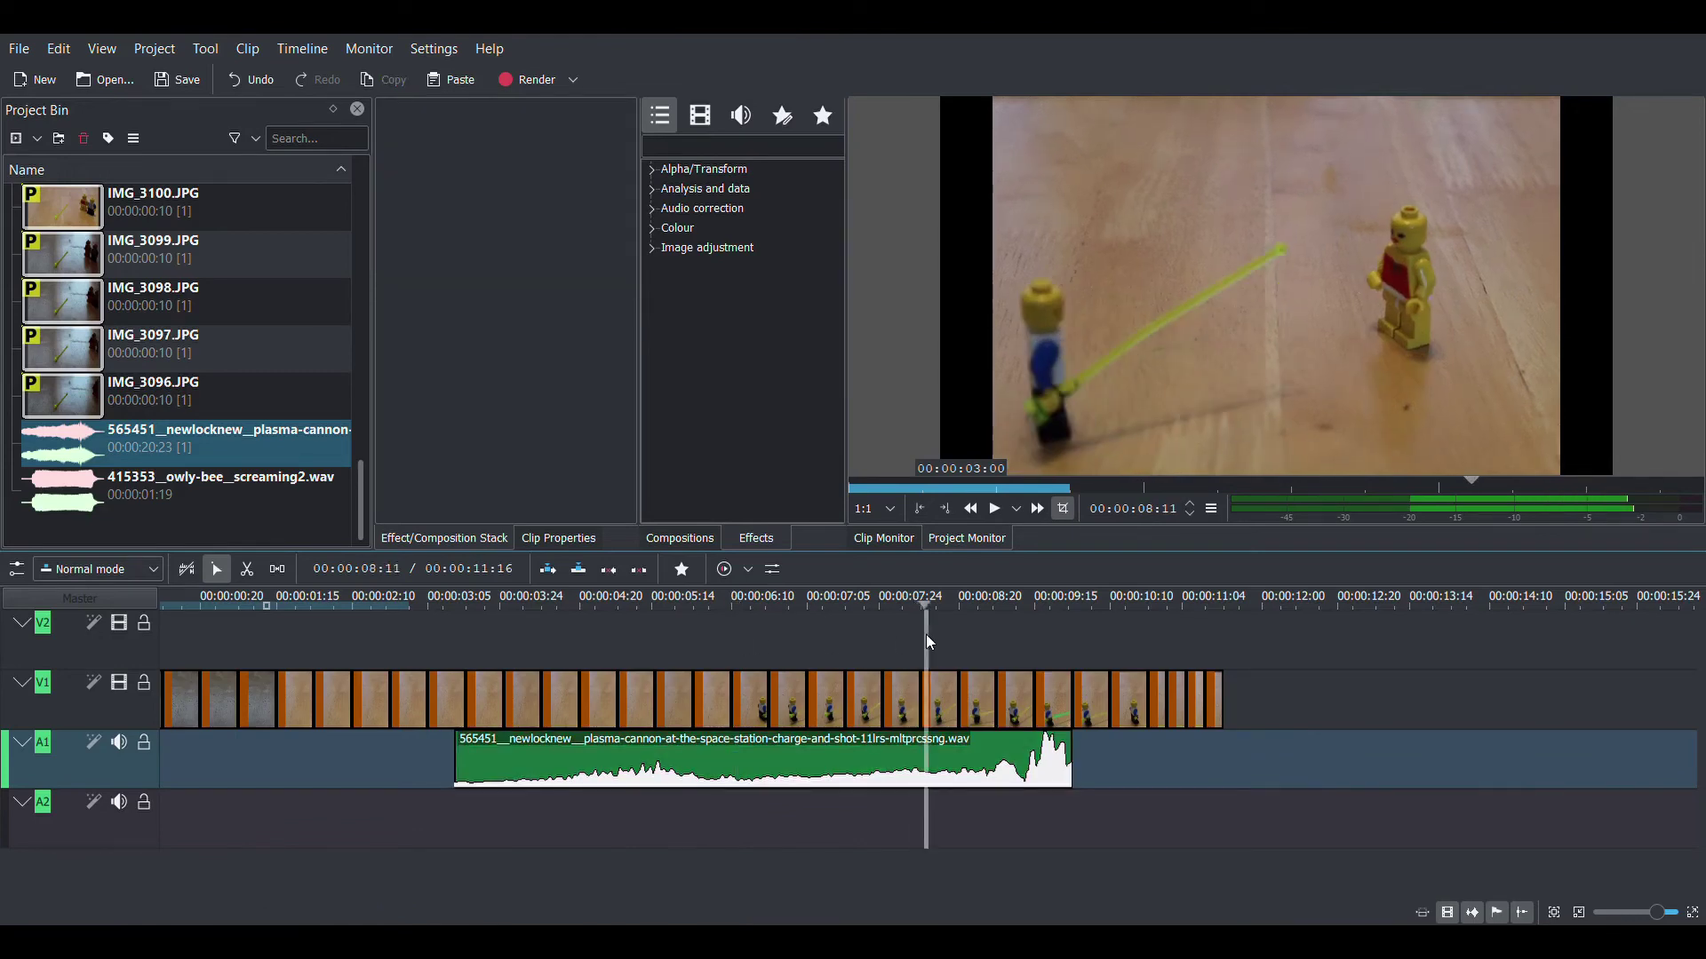
{"action": "left_click", "coordinate": [959, 634]}
{"action": "left_click_drag", "start_coordinate": [970, 633], "coordinate": [430, 649]}
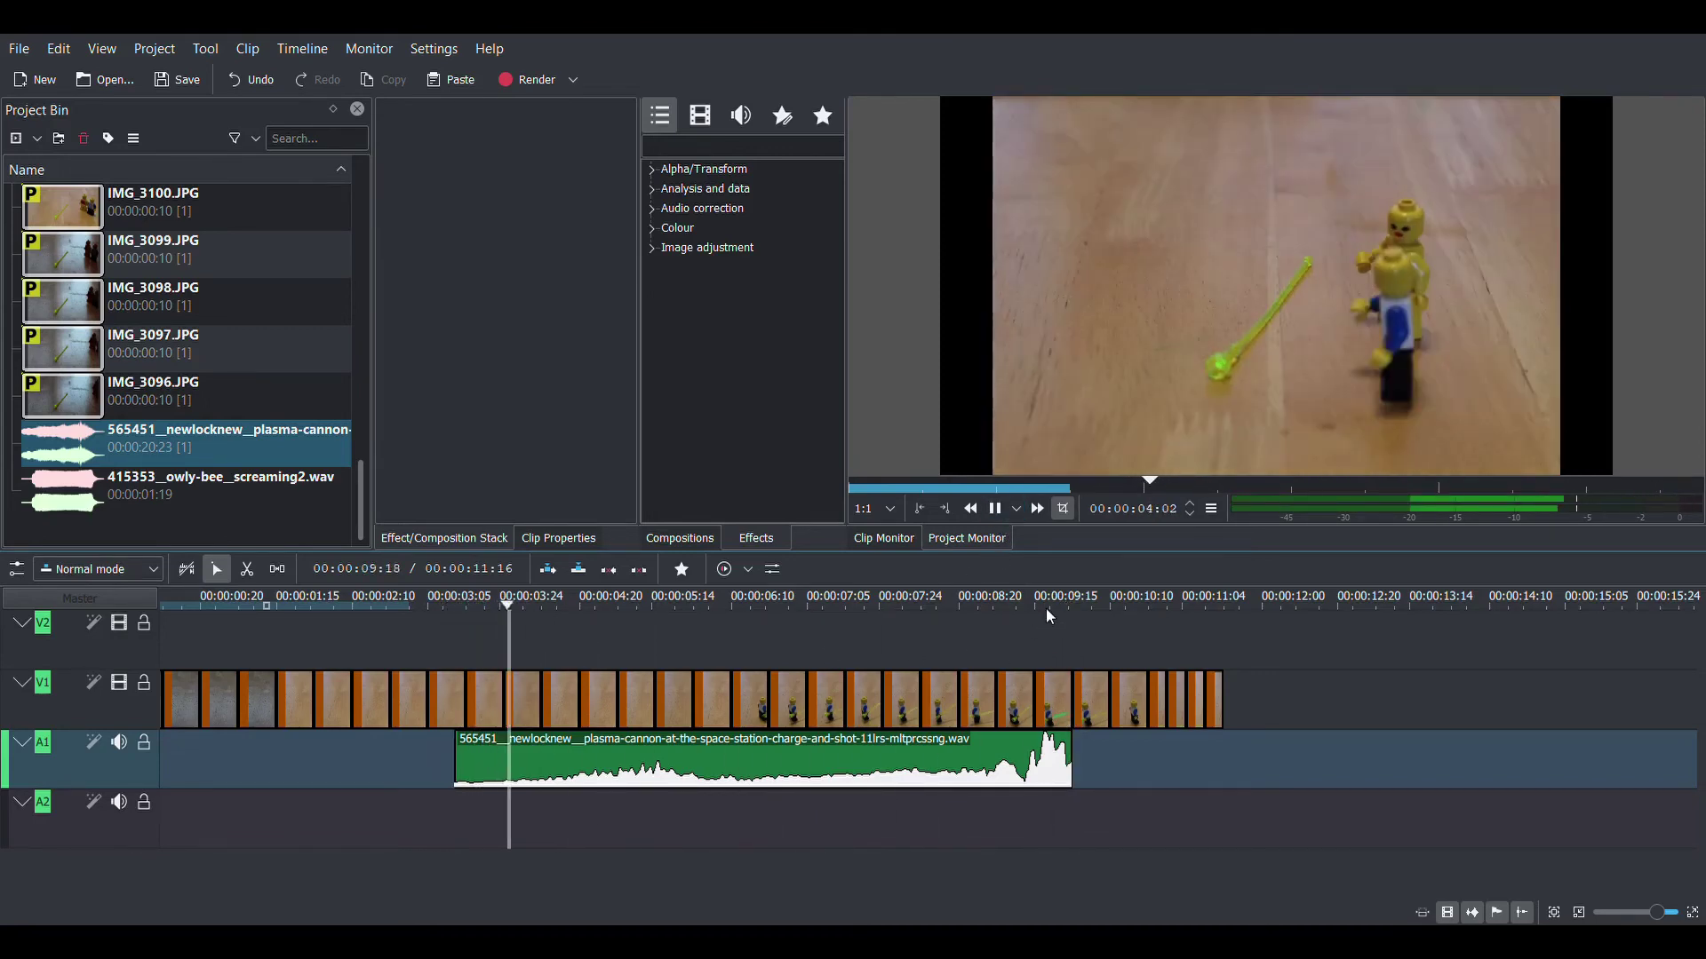
{"action": "left_click", "coordinate": [995, 508]}
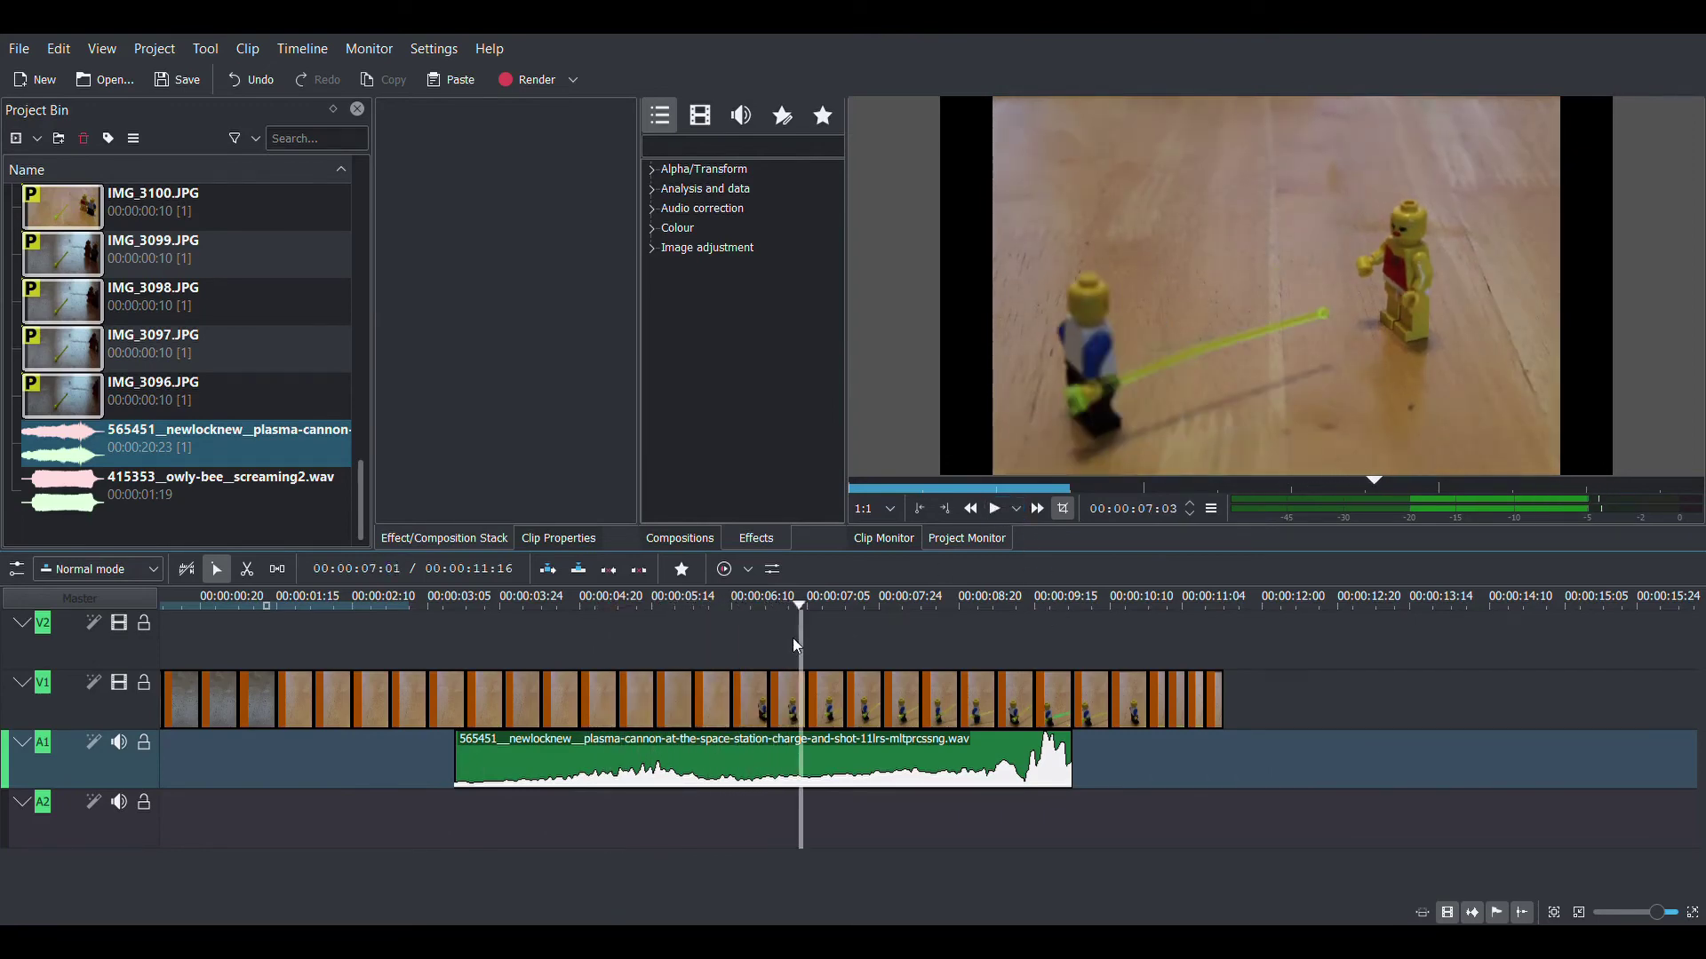
{"action": "left_click_drag", "start_coordinate": [792, 637], "coordinate": [734, 637]}
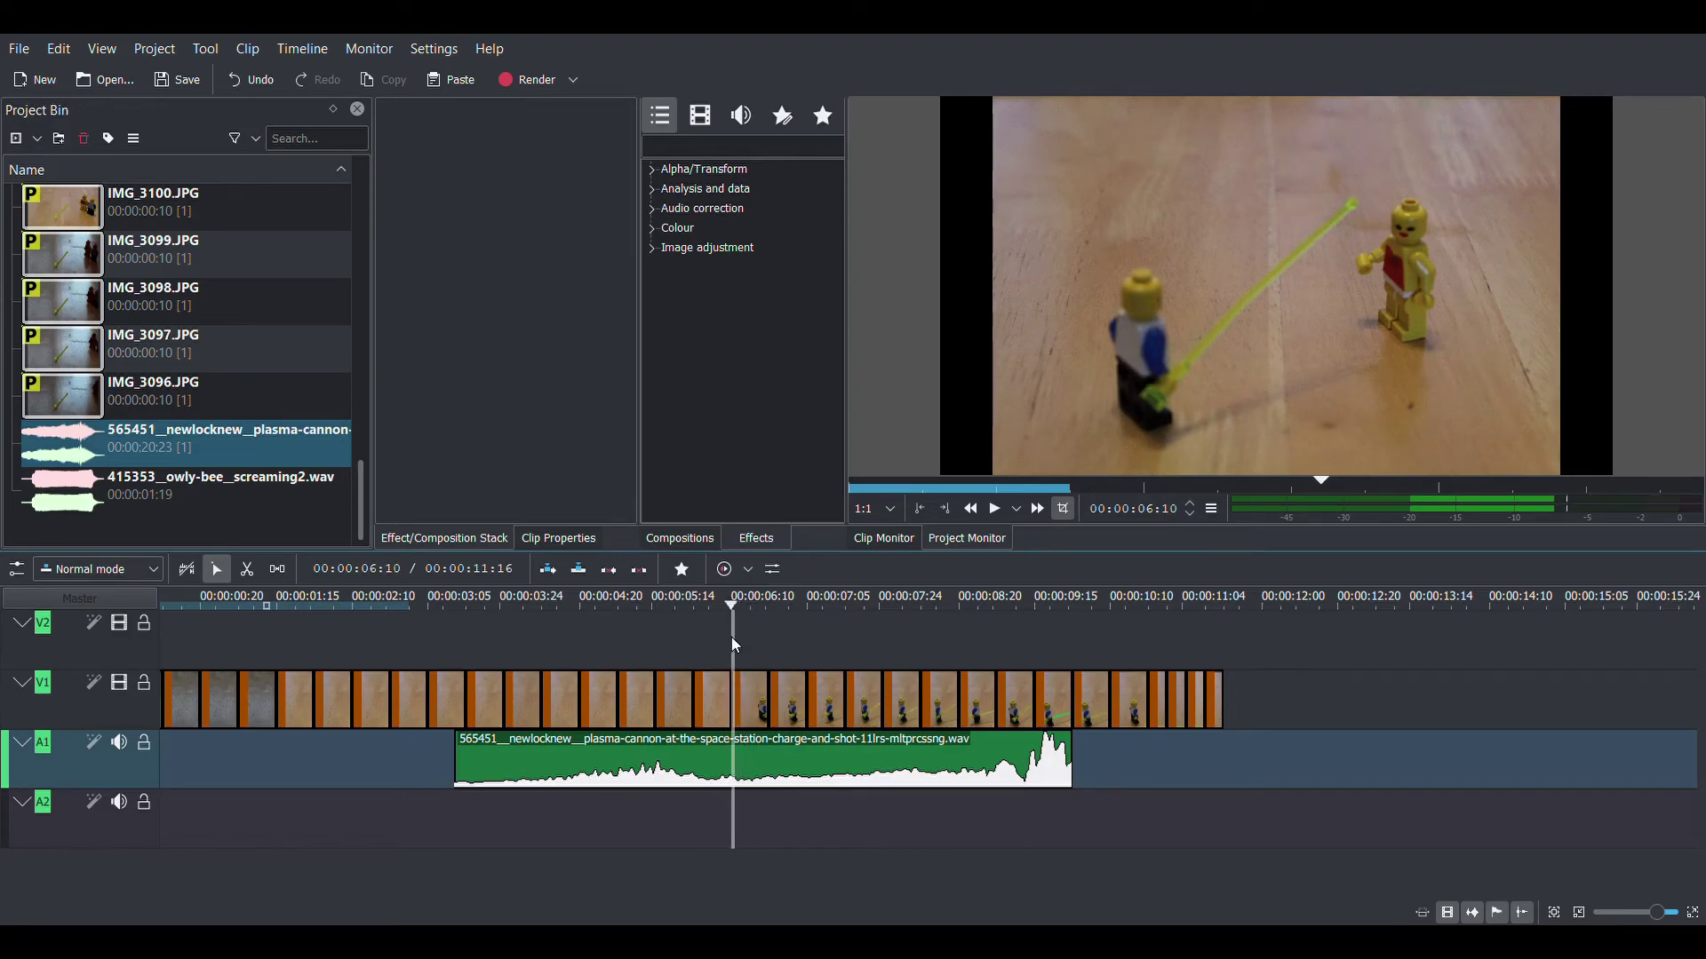
Cut the sound at the shot frame, delete the part before it, and play to check timing.
{"action": "left_click", "coordinate": [246, 569]}
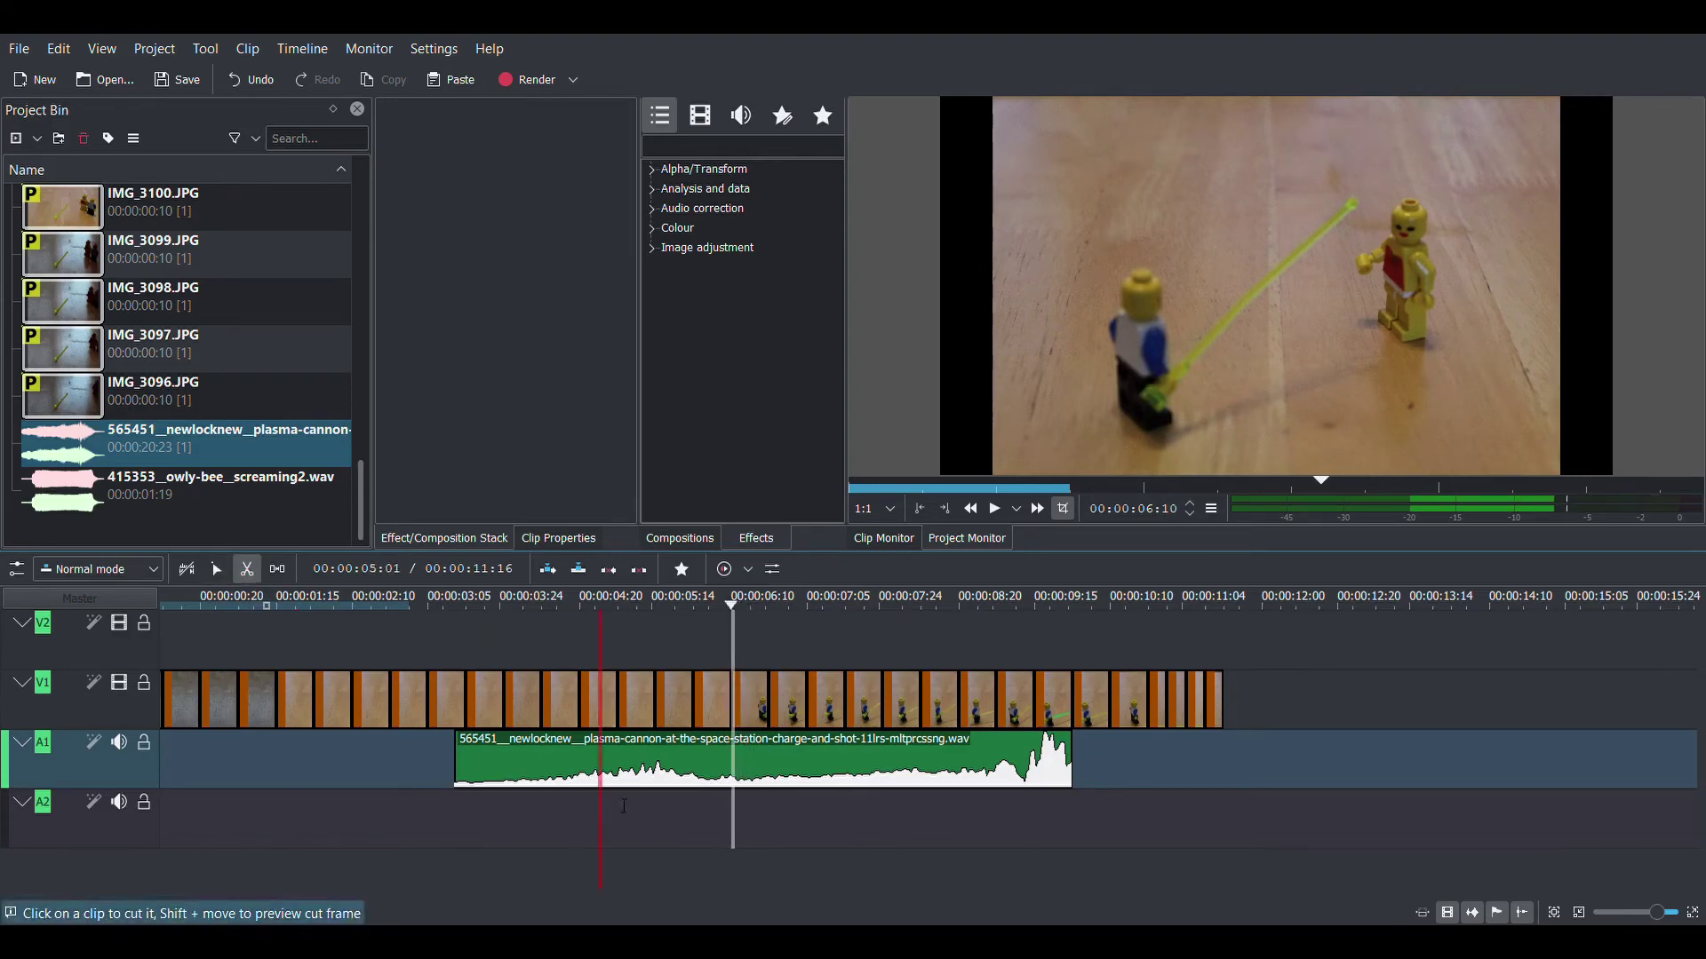
{"action": "left_click", "coordinate": [734, 766]}
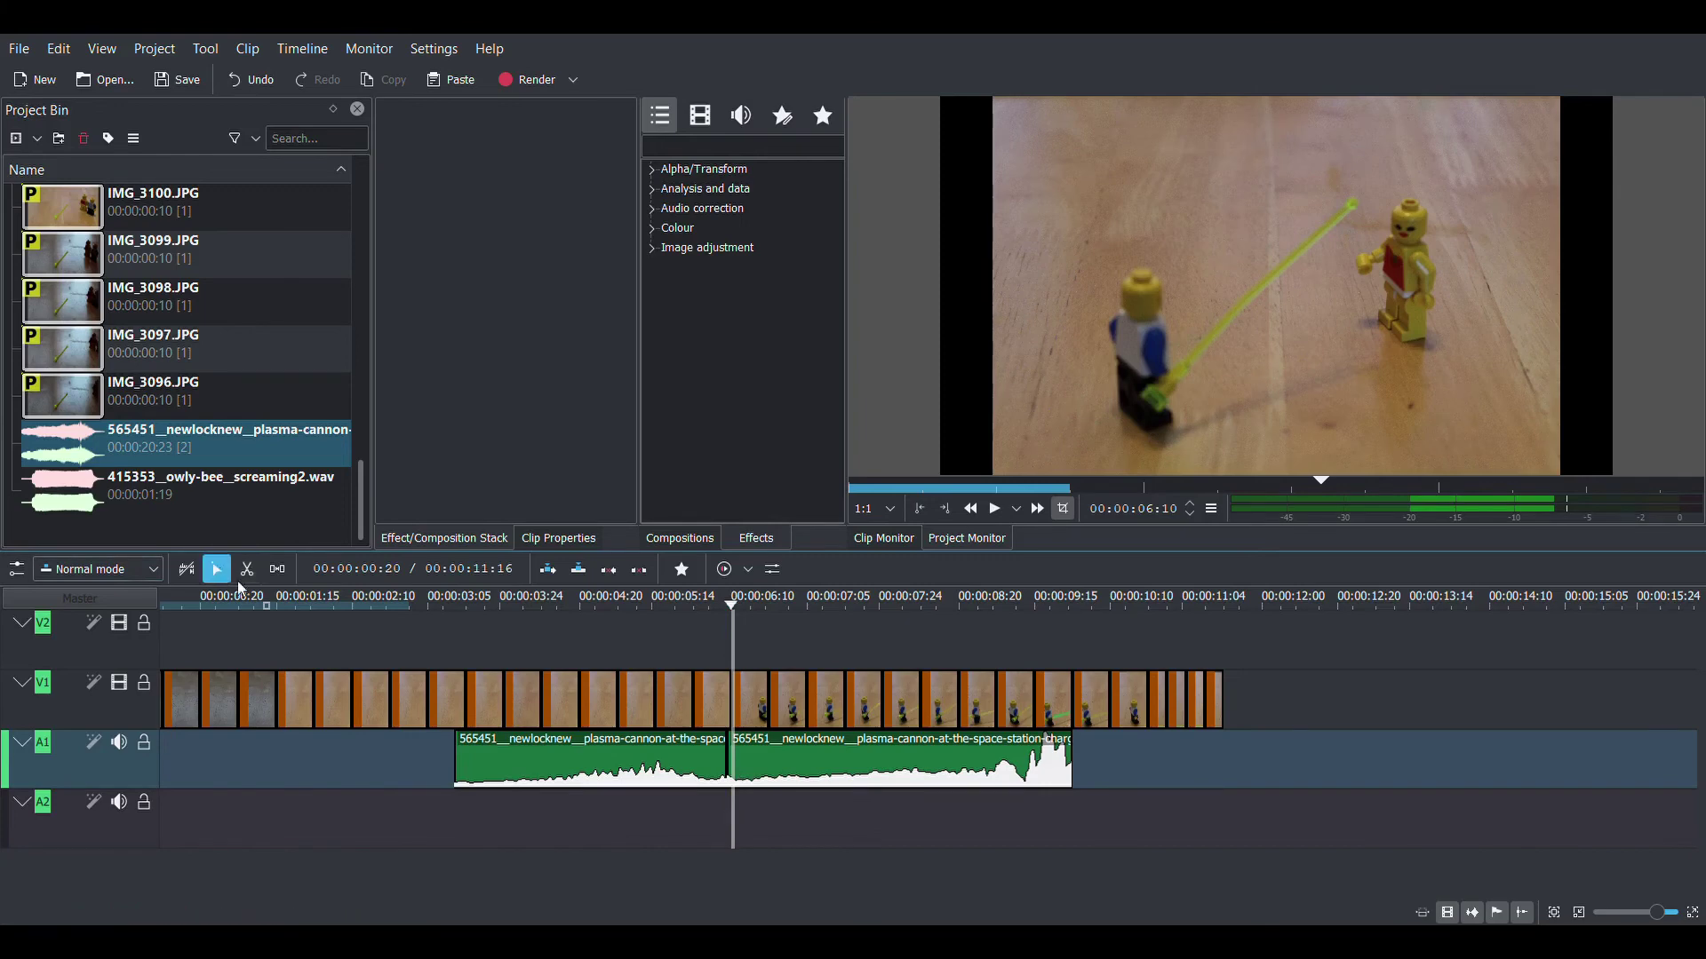
{"action": "left_click", "coordinate": [216, 569]}
{"action": "left_click", "coordinate": [488, 762]}
{"action": "key", "text": "Delete"}
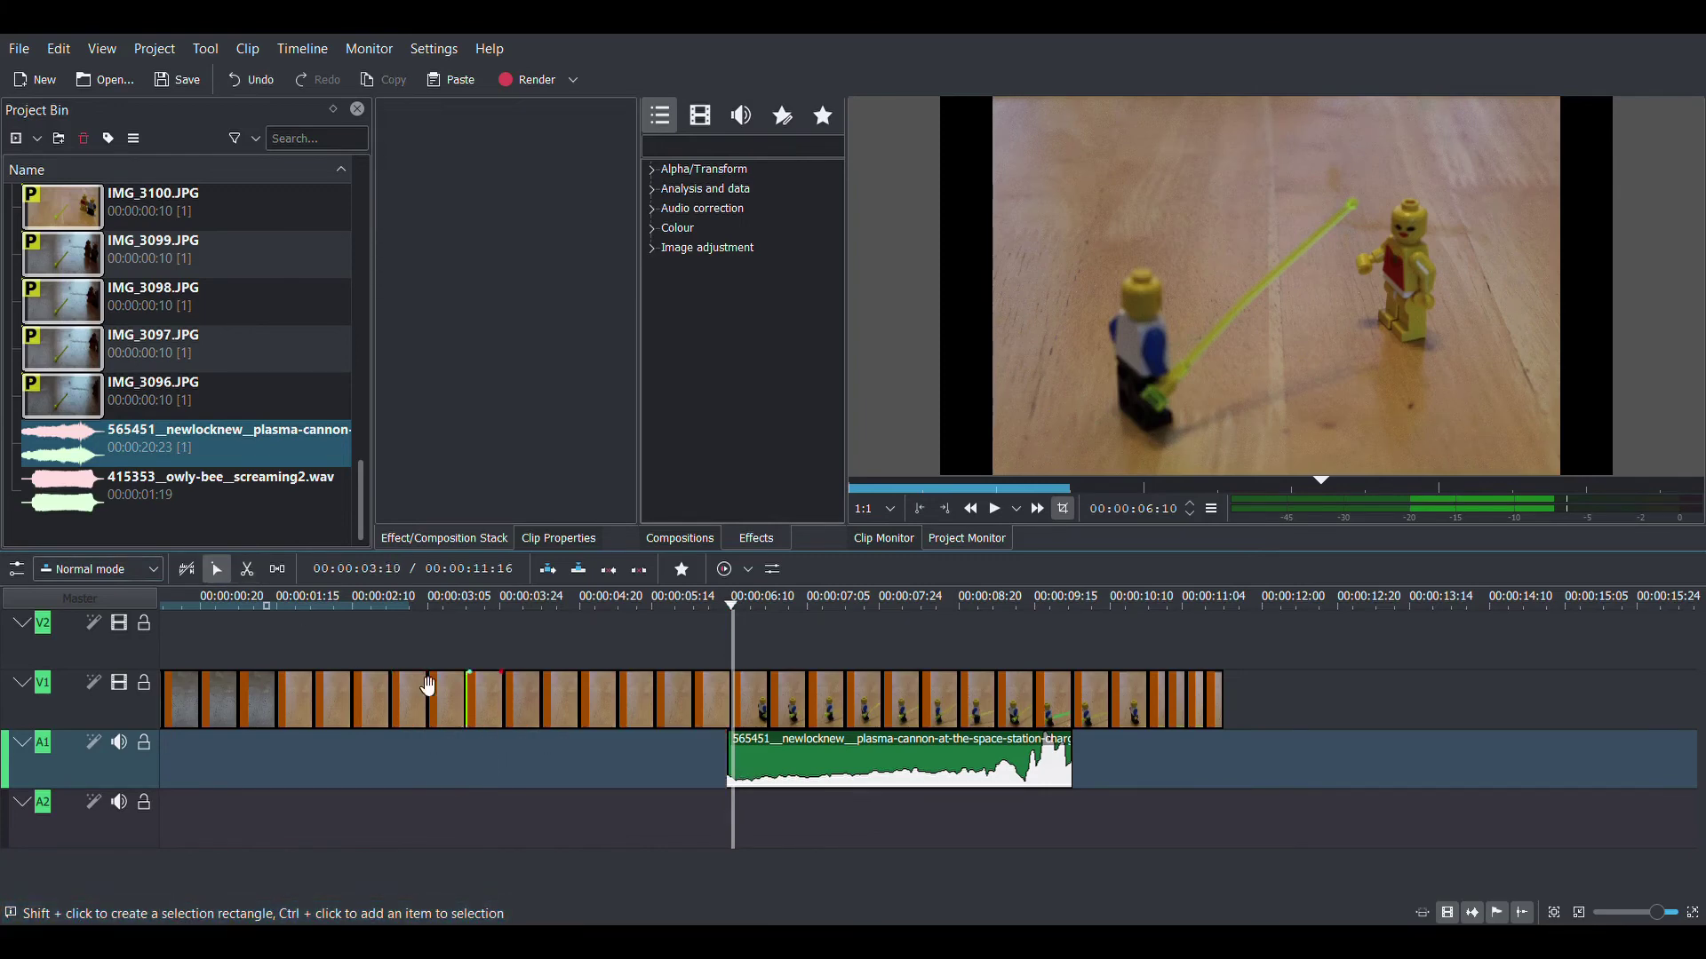
{"action": "left_click", "coordinate": [361, 600]}
{"action": "left_click", "coordinate": [994, 509]}
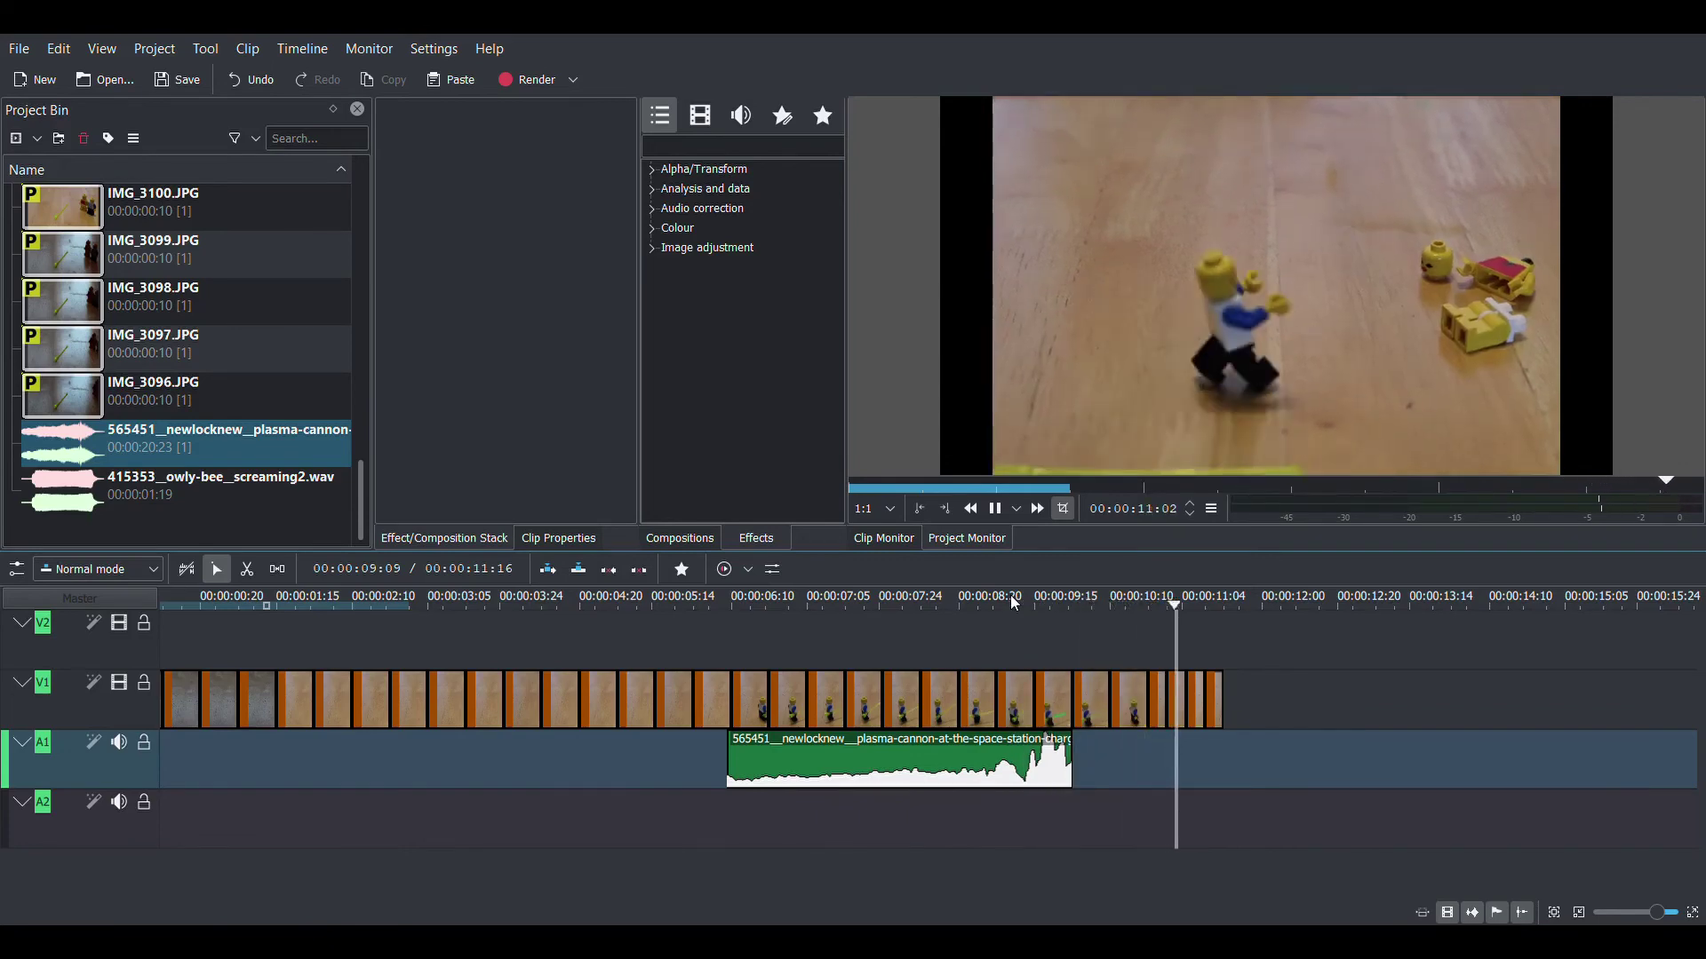
Search effects for 'fade' and apply the audio Fade in to the cannon clip.
{"action": "left_click", "coordinate": [770, 751]}
{"action": "left_click", "coordinate": [697, 151]}
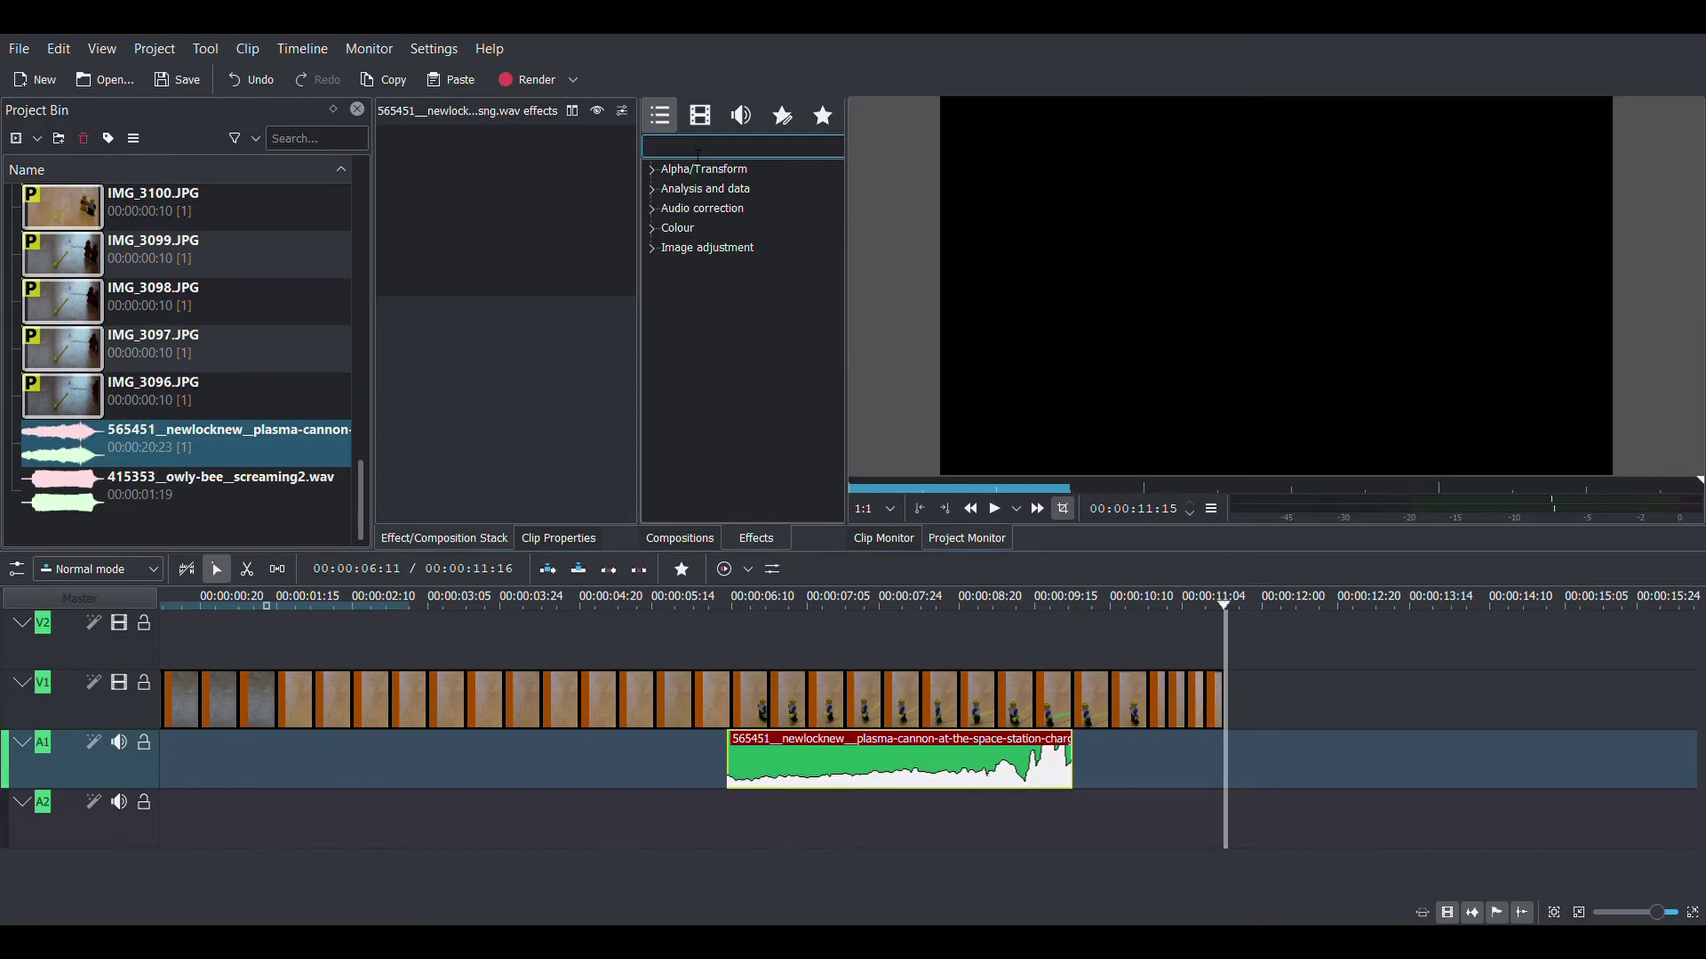
{"action": "type", "text": "fade"}
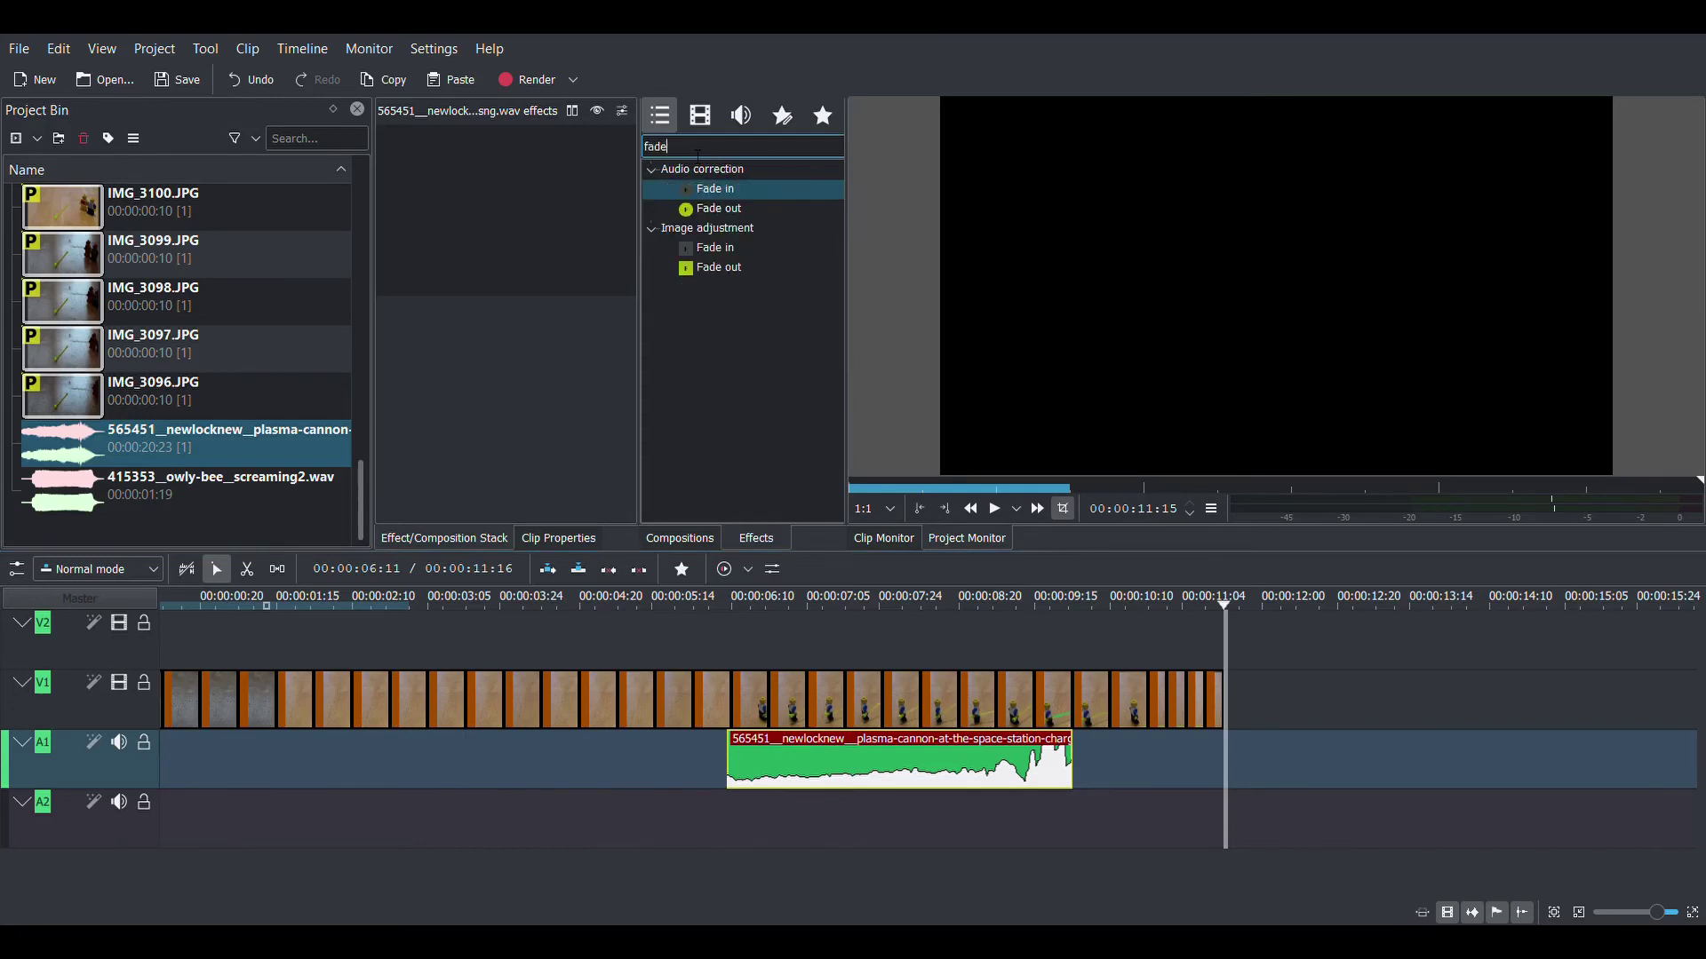
{"action": "left_click", "coordinate": [807, 183]}
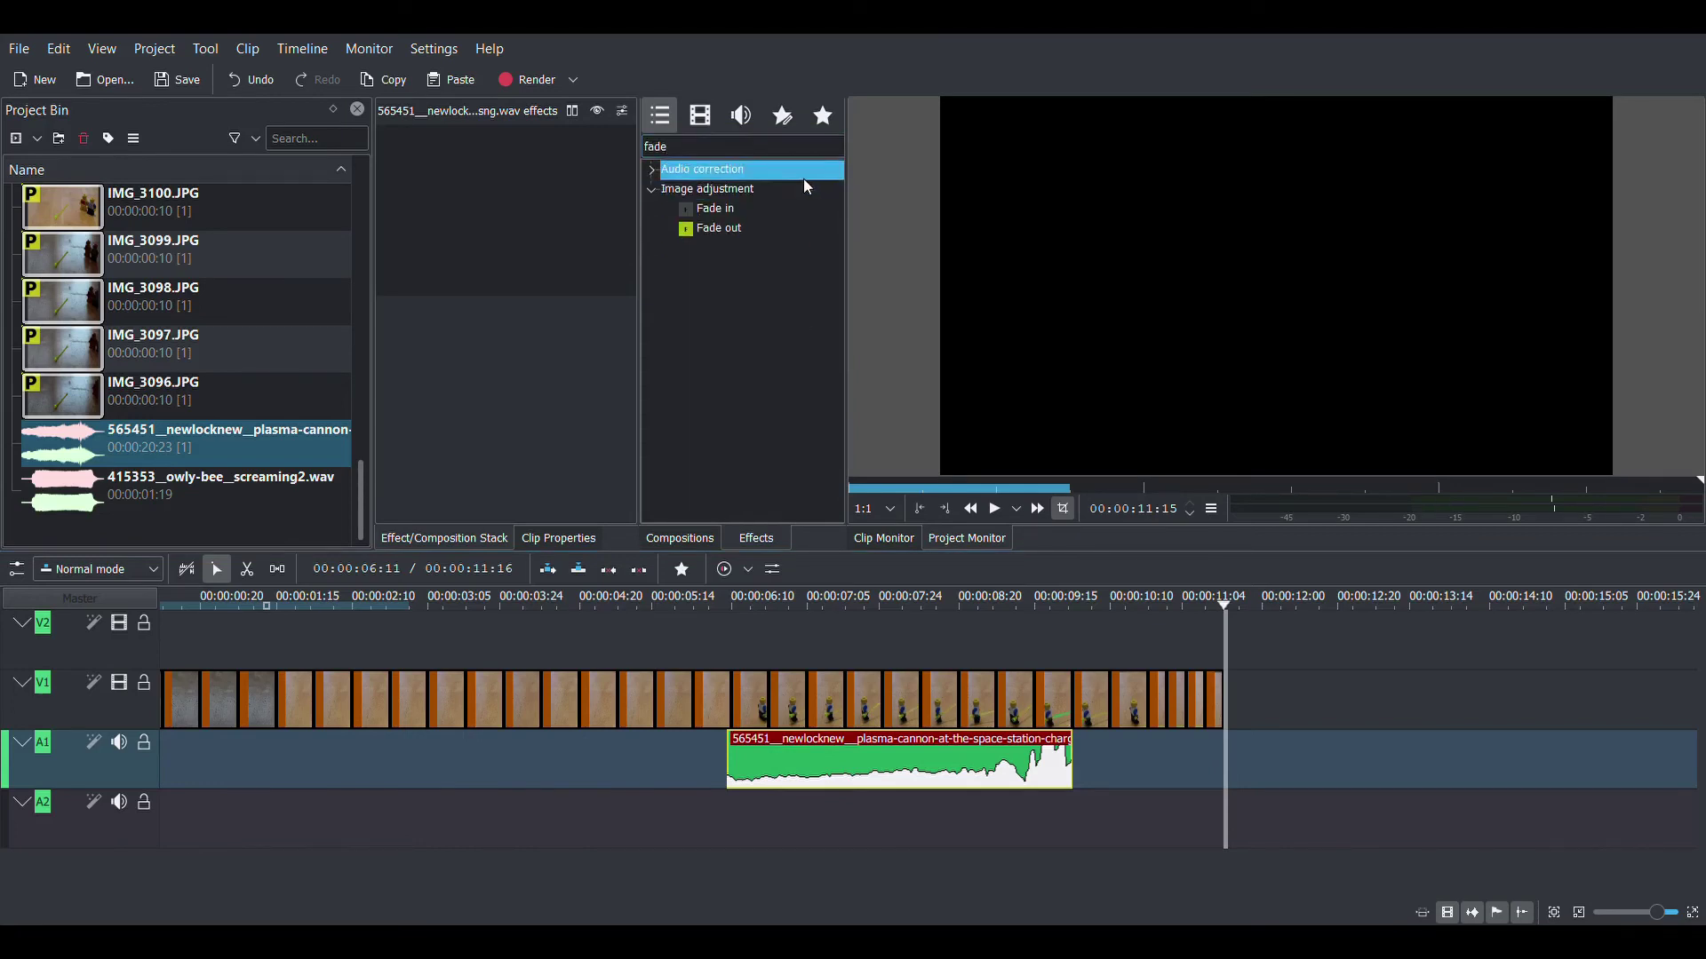
{"action": "left_click", "coordinate": [653, 169]}
{"action": "left_click_drag", "start_coordinate": [707, 194], "coordinate": [749, 764]}
Play from before the sound, around 05:17, to hear the fade-in.
{"action": "left_click", "coordinate": [655, 649]}
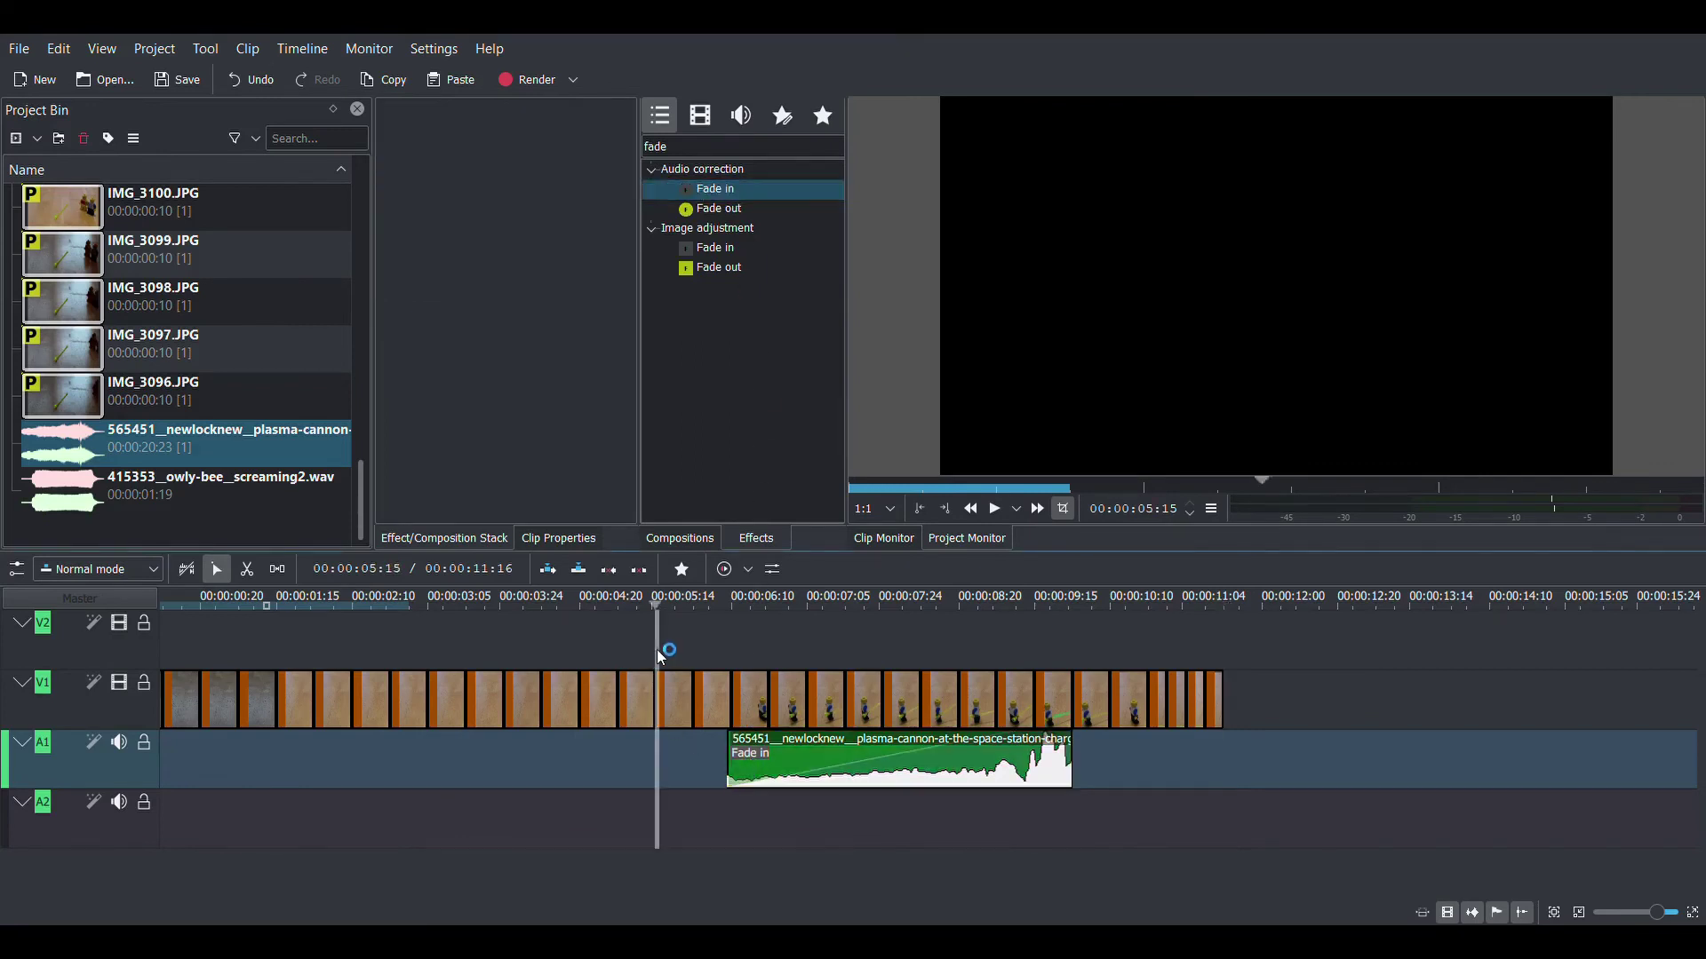
{"action": "left_click", "coordinate": [992, 510]}
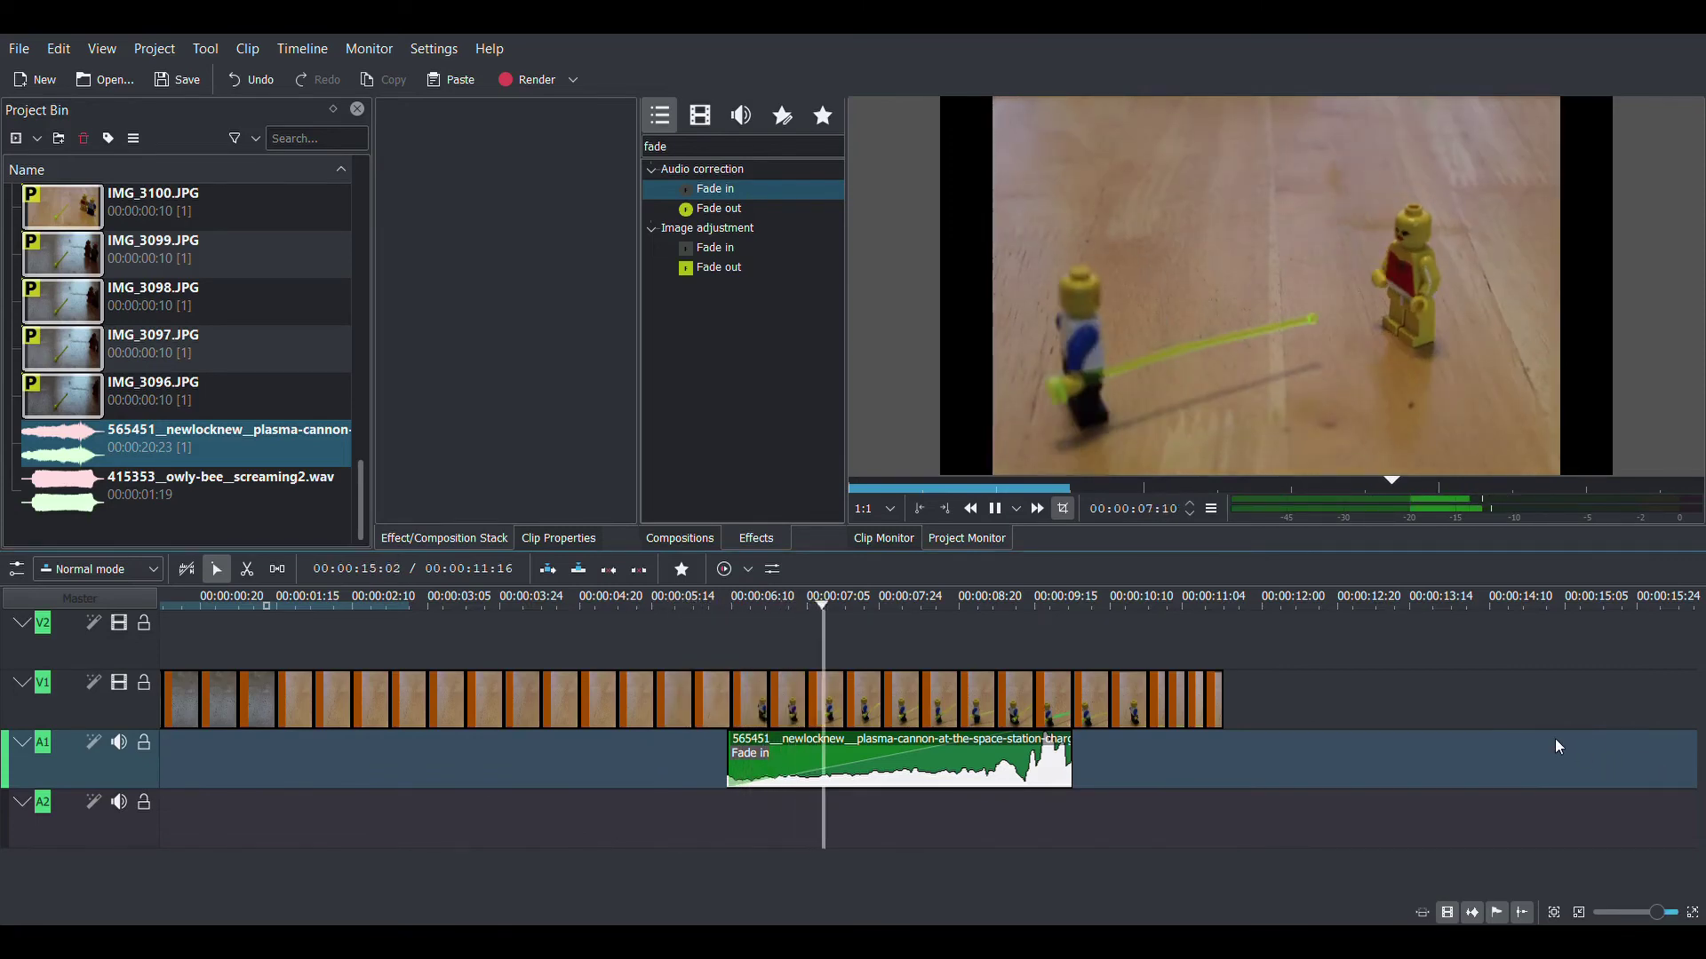
{"action": "left_click", "coordinate": [994, 509]}
{"action": "left_click", "coordinate": [666, 623]}
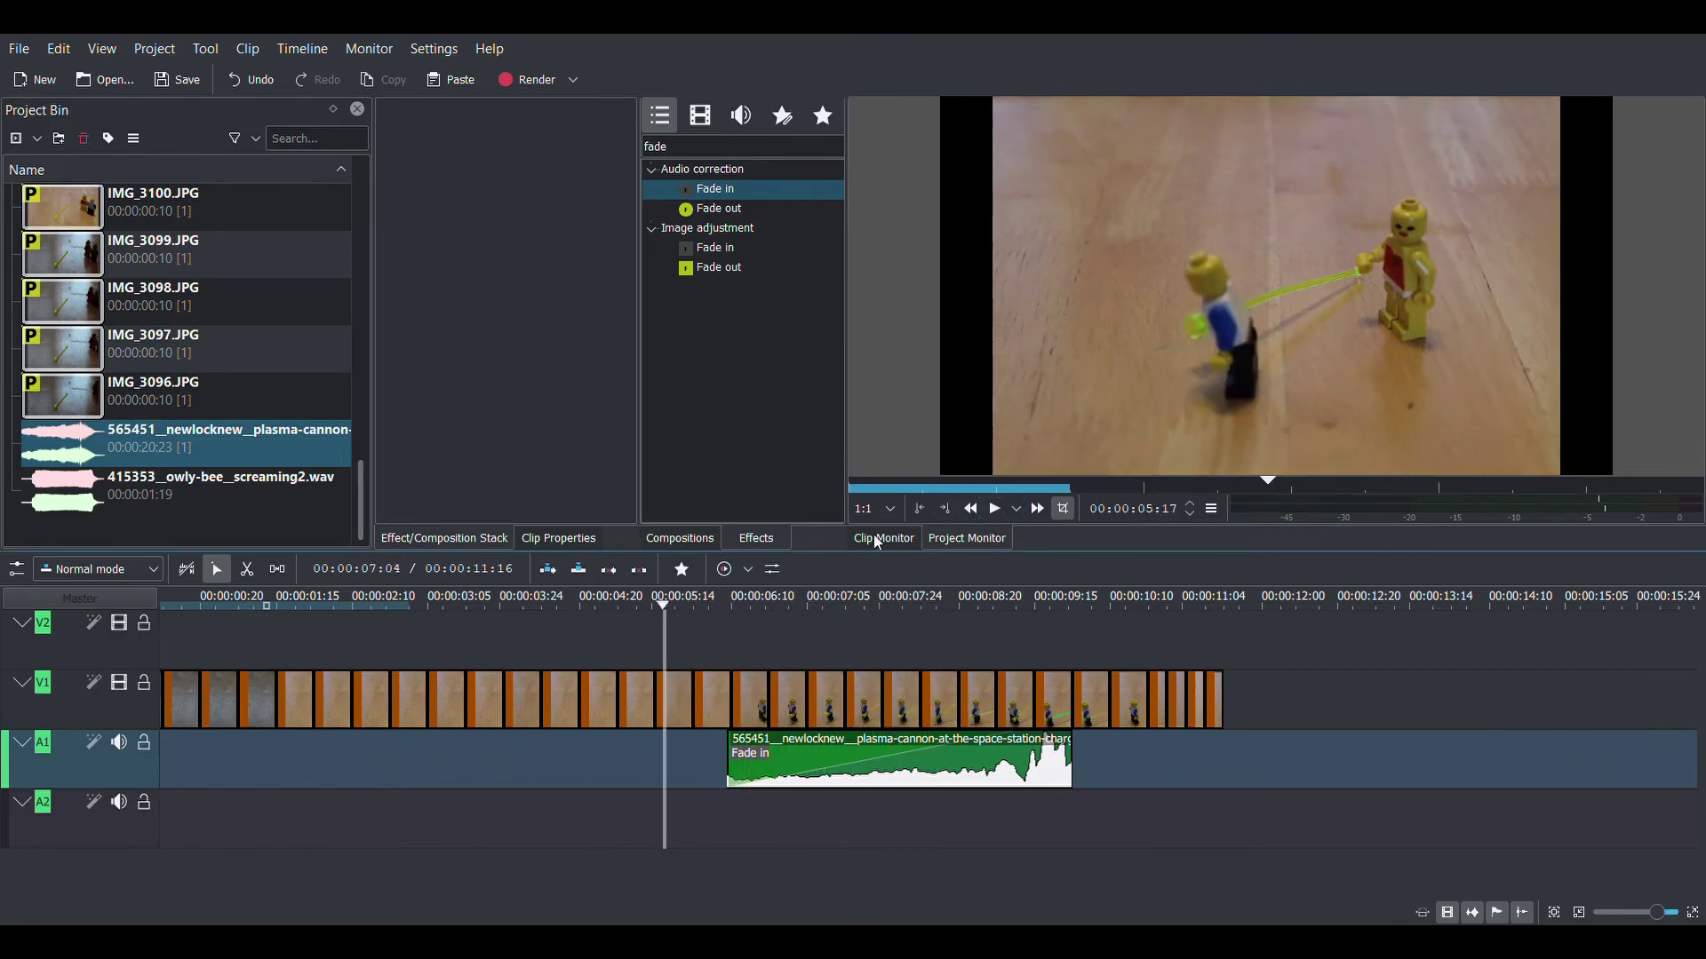
{"action": "left_click", "coordinate": [993, 510]}
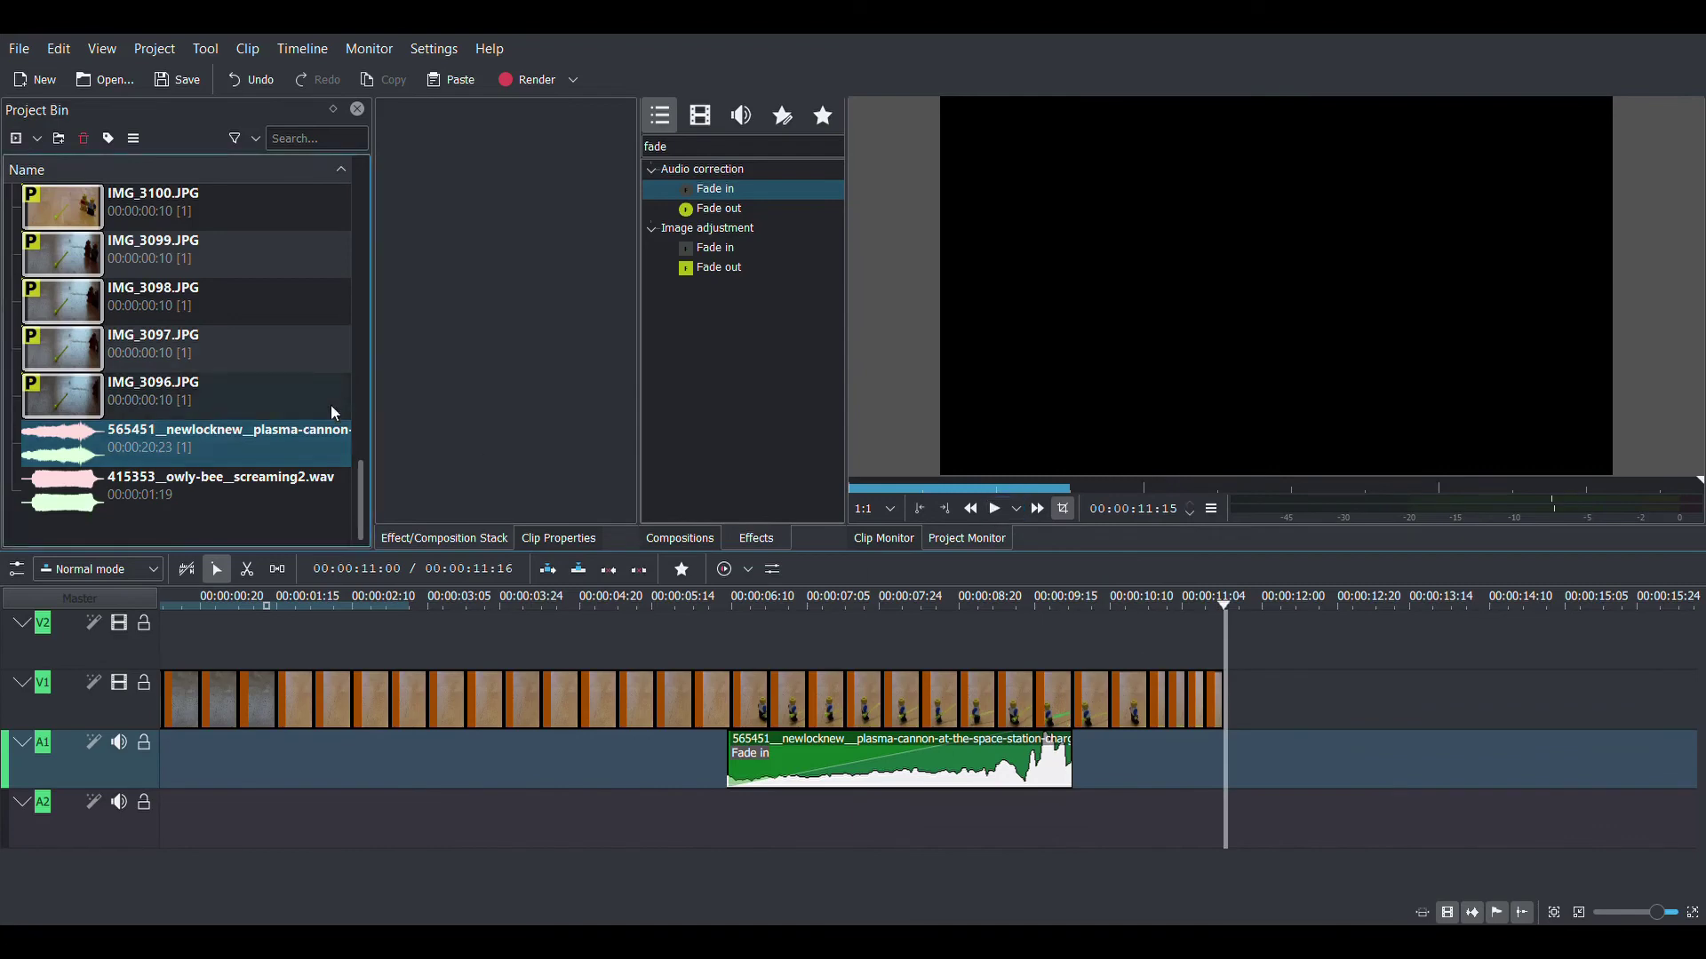
Drop 415353_owly-bee_screaming2.wav onto A1 after the cannon clip and preview from 09:17 and 04:20.
{"action": "left_click", "coordinate": [268, 483]}
{"action": "left_click_drag", "start_coordinate": [269, 483], "coordinate": [1086, 749]}
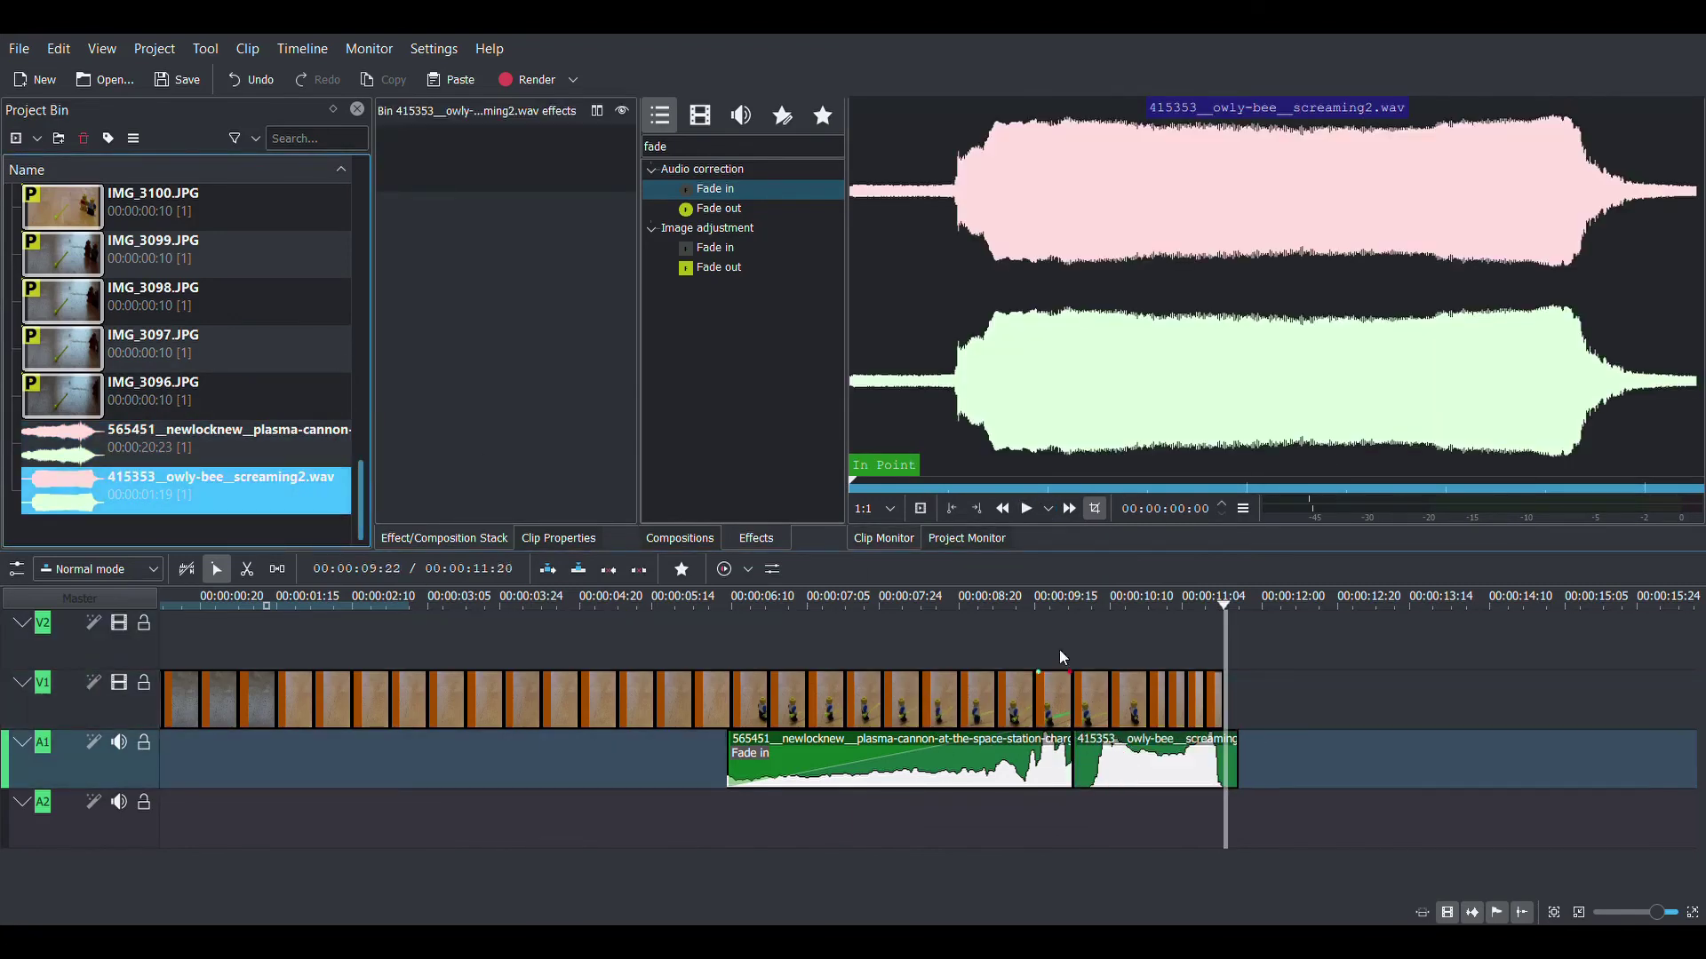
{"action": "left_click", "coordinate": [1042, 637]}
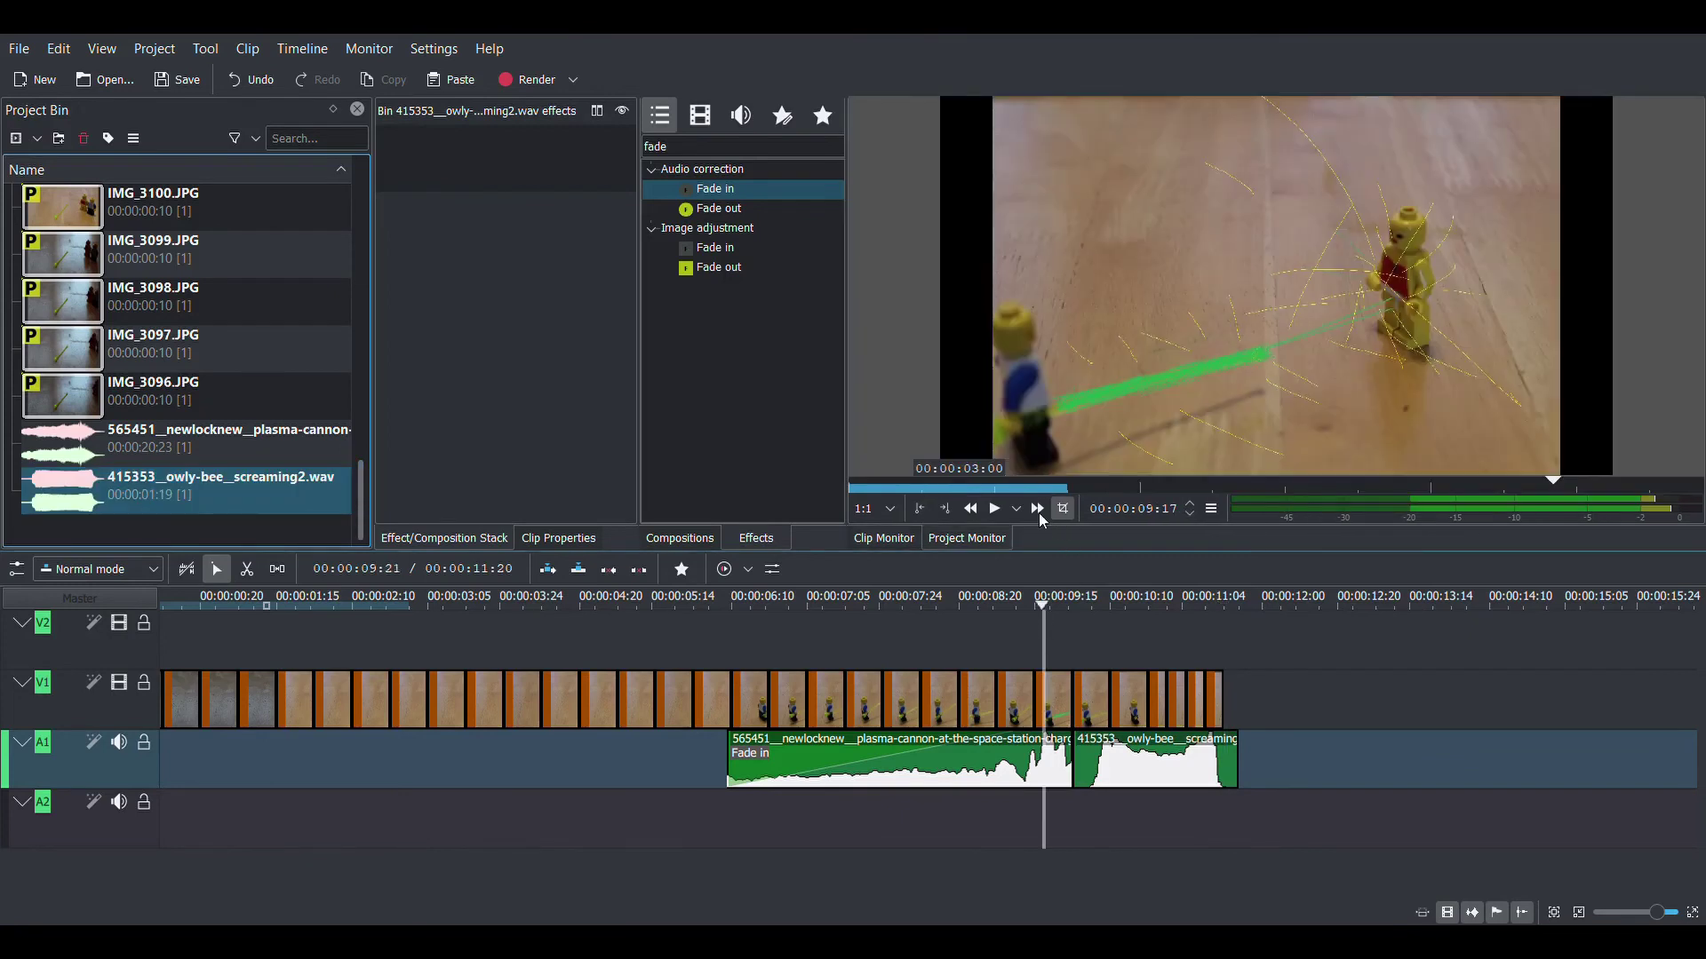
{"action": "left_click", "coordinate": [992, 509]}
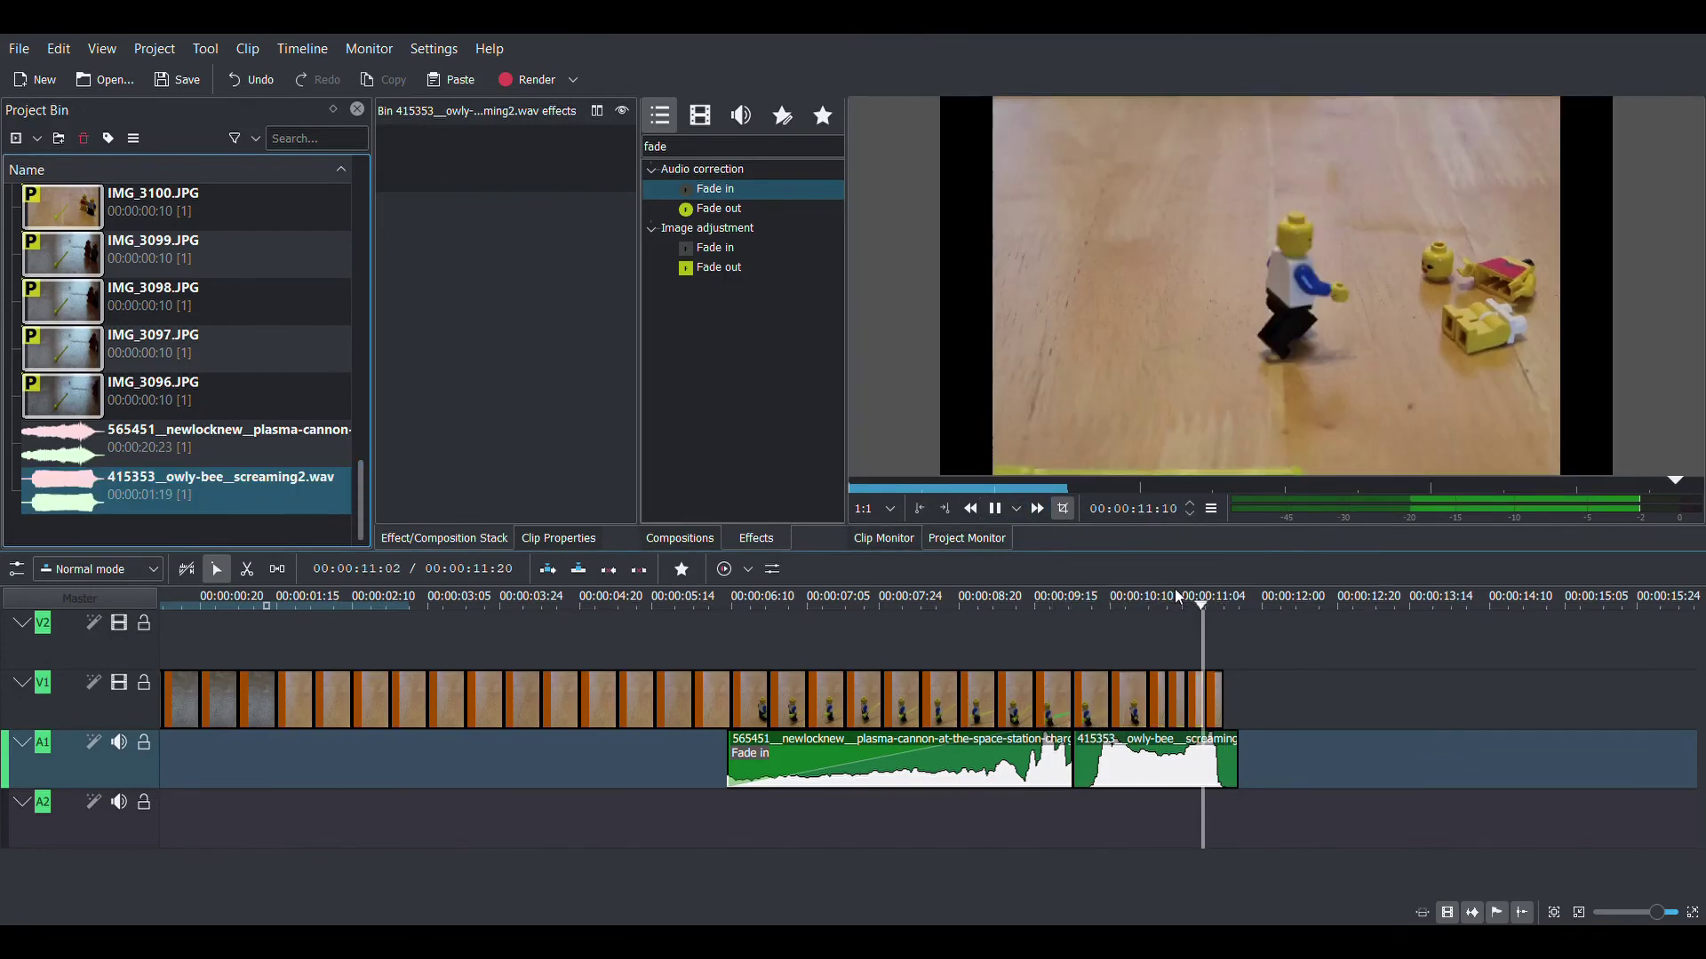
{"action": "left_click", "coordinate": [579, 637]}
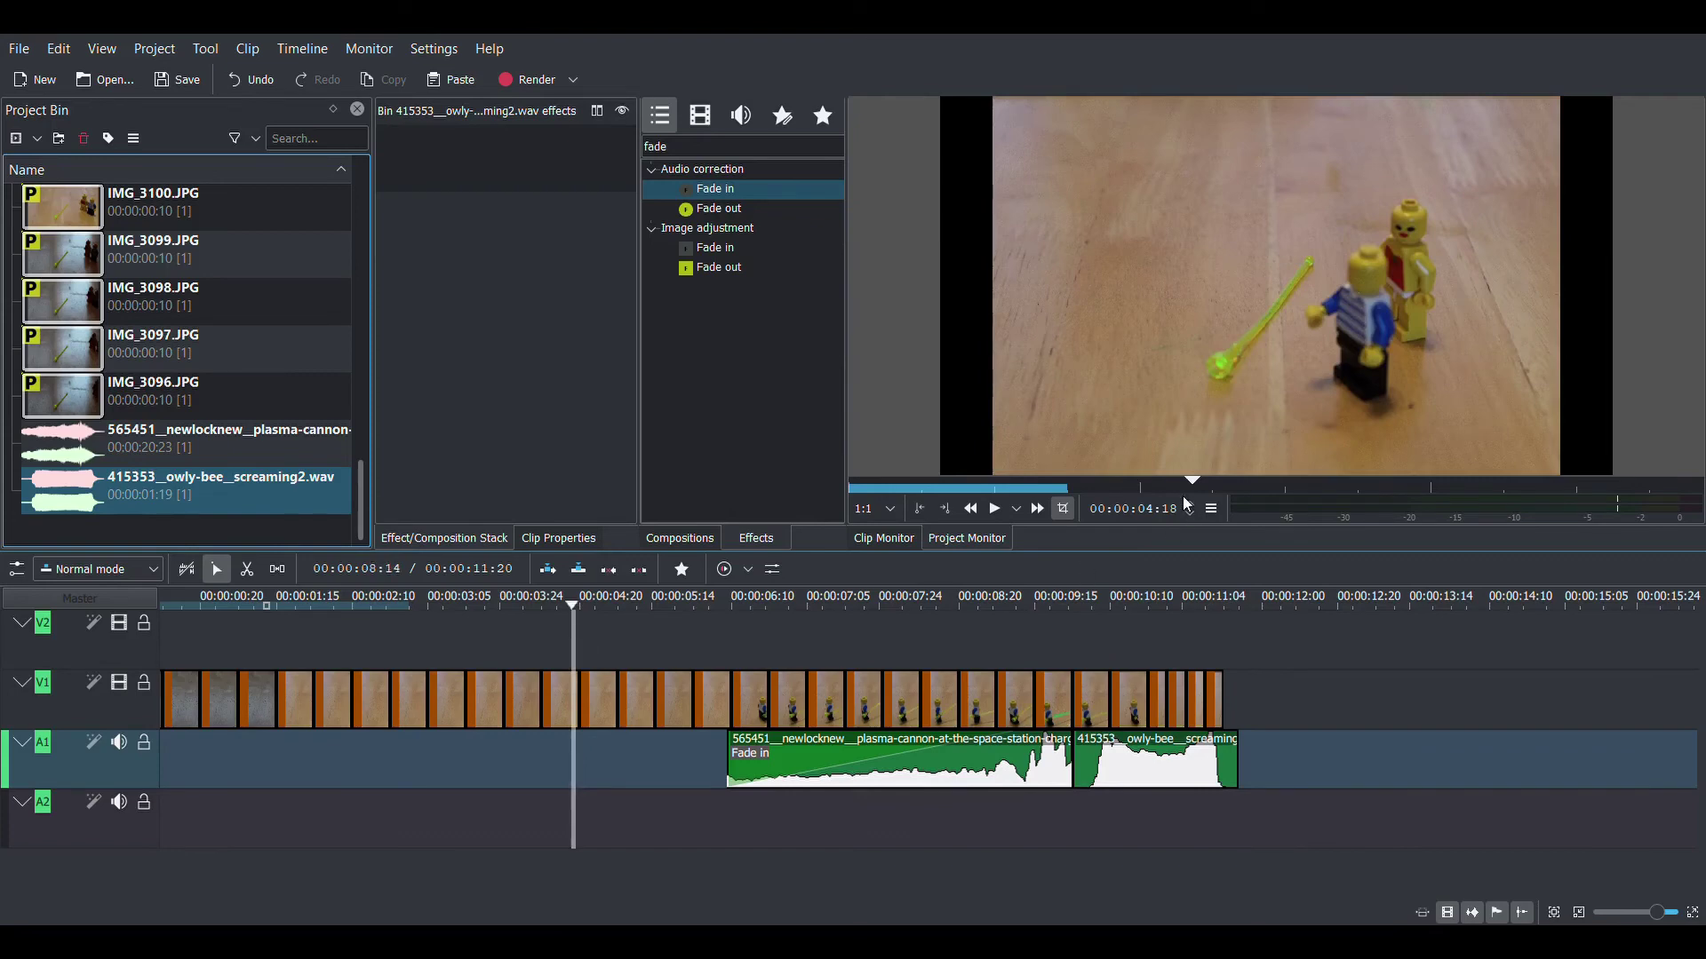
{"action": "left_click", "coordinate": [994, 509]}
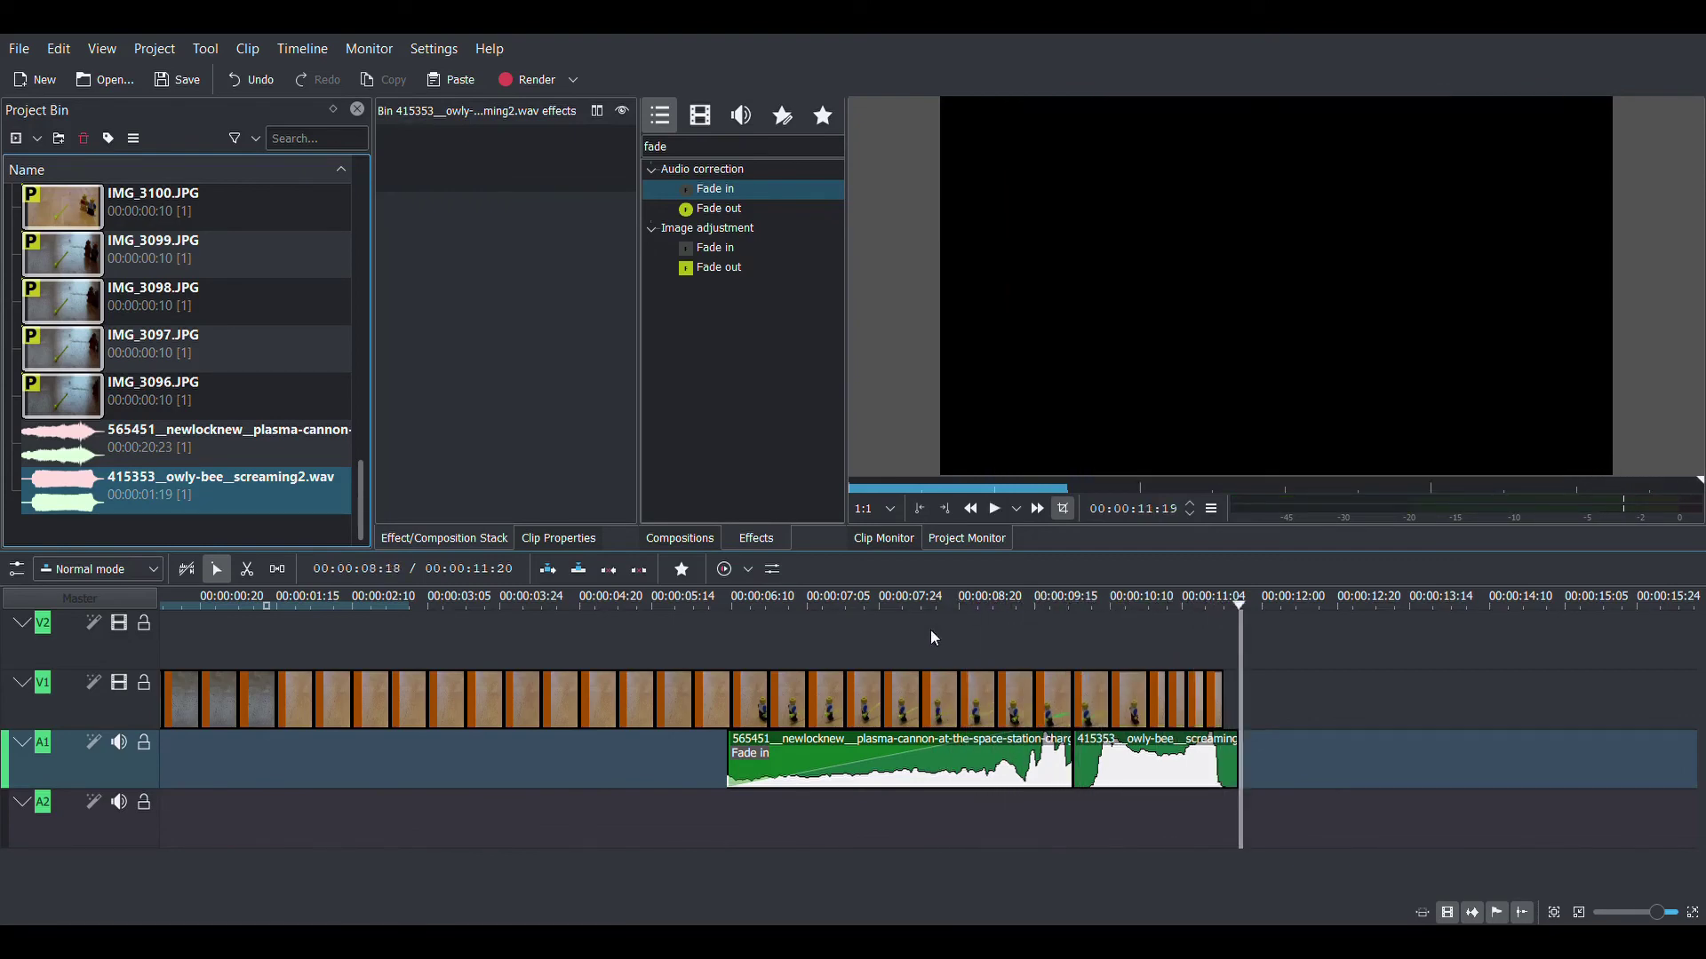
{"action": "left_click", "coordinate": [1054, 636]}
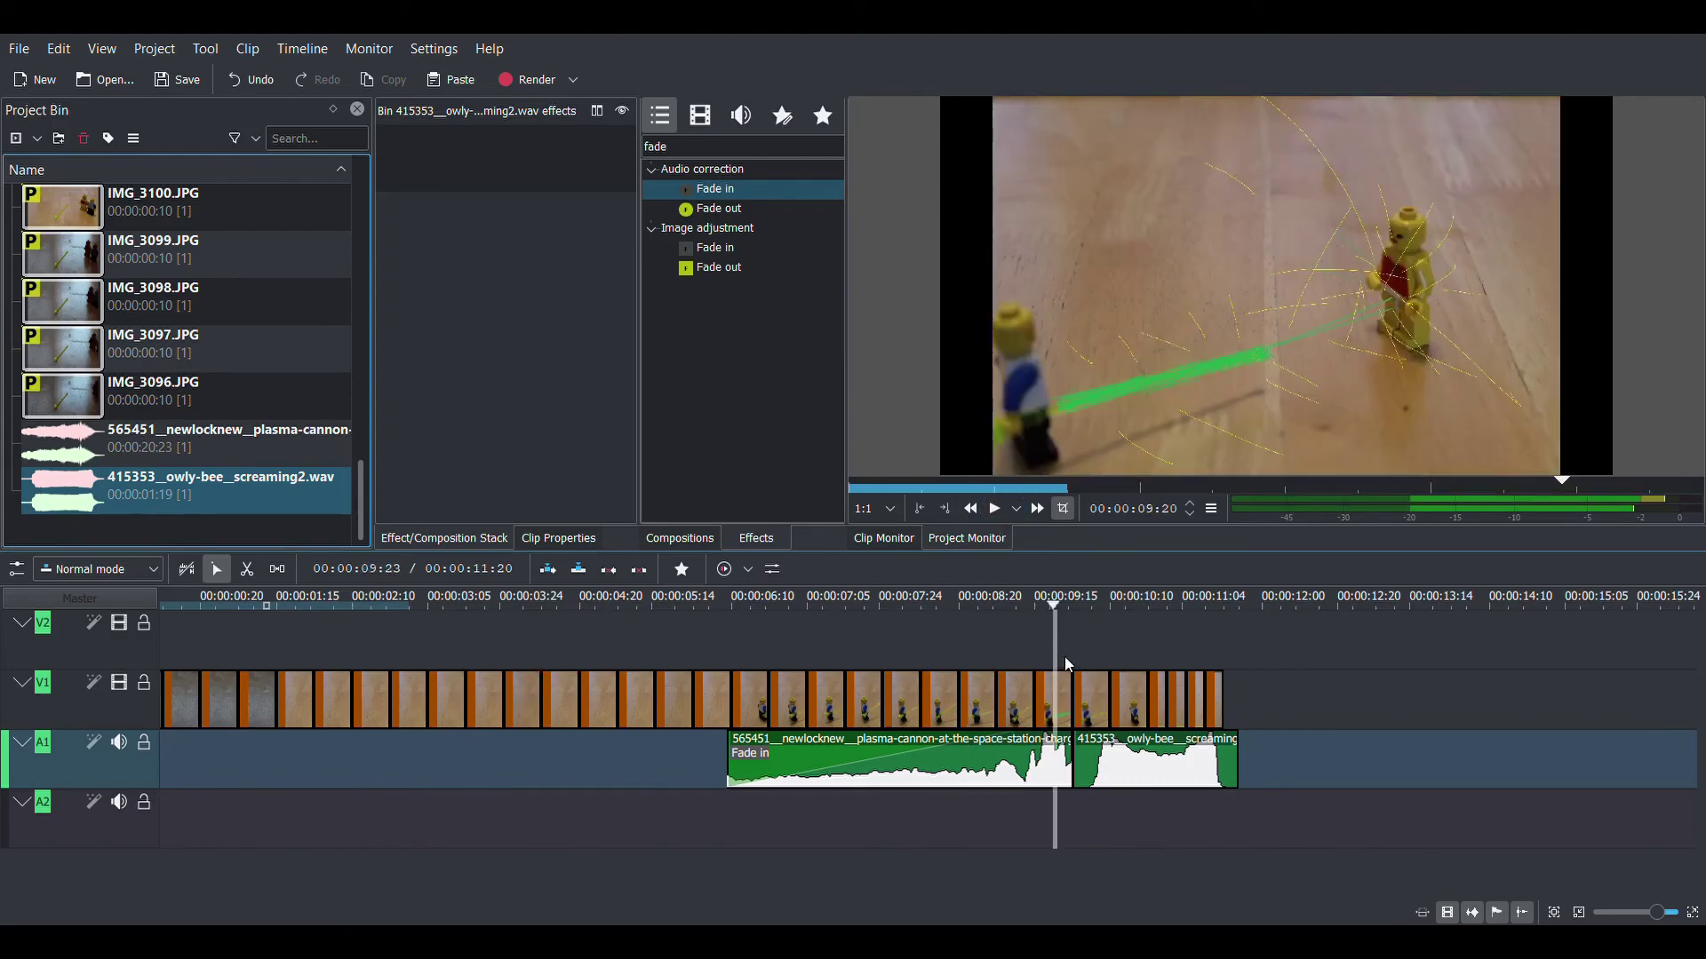
{"action": "left_click_drag", "start_coordinate": [1016, 640], "coordinate": [147, 633]}
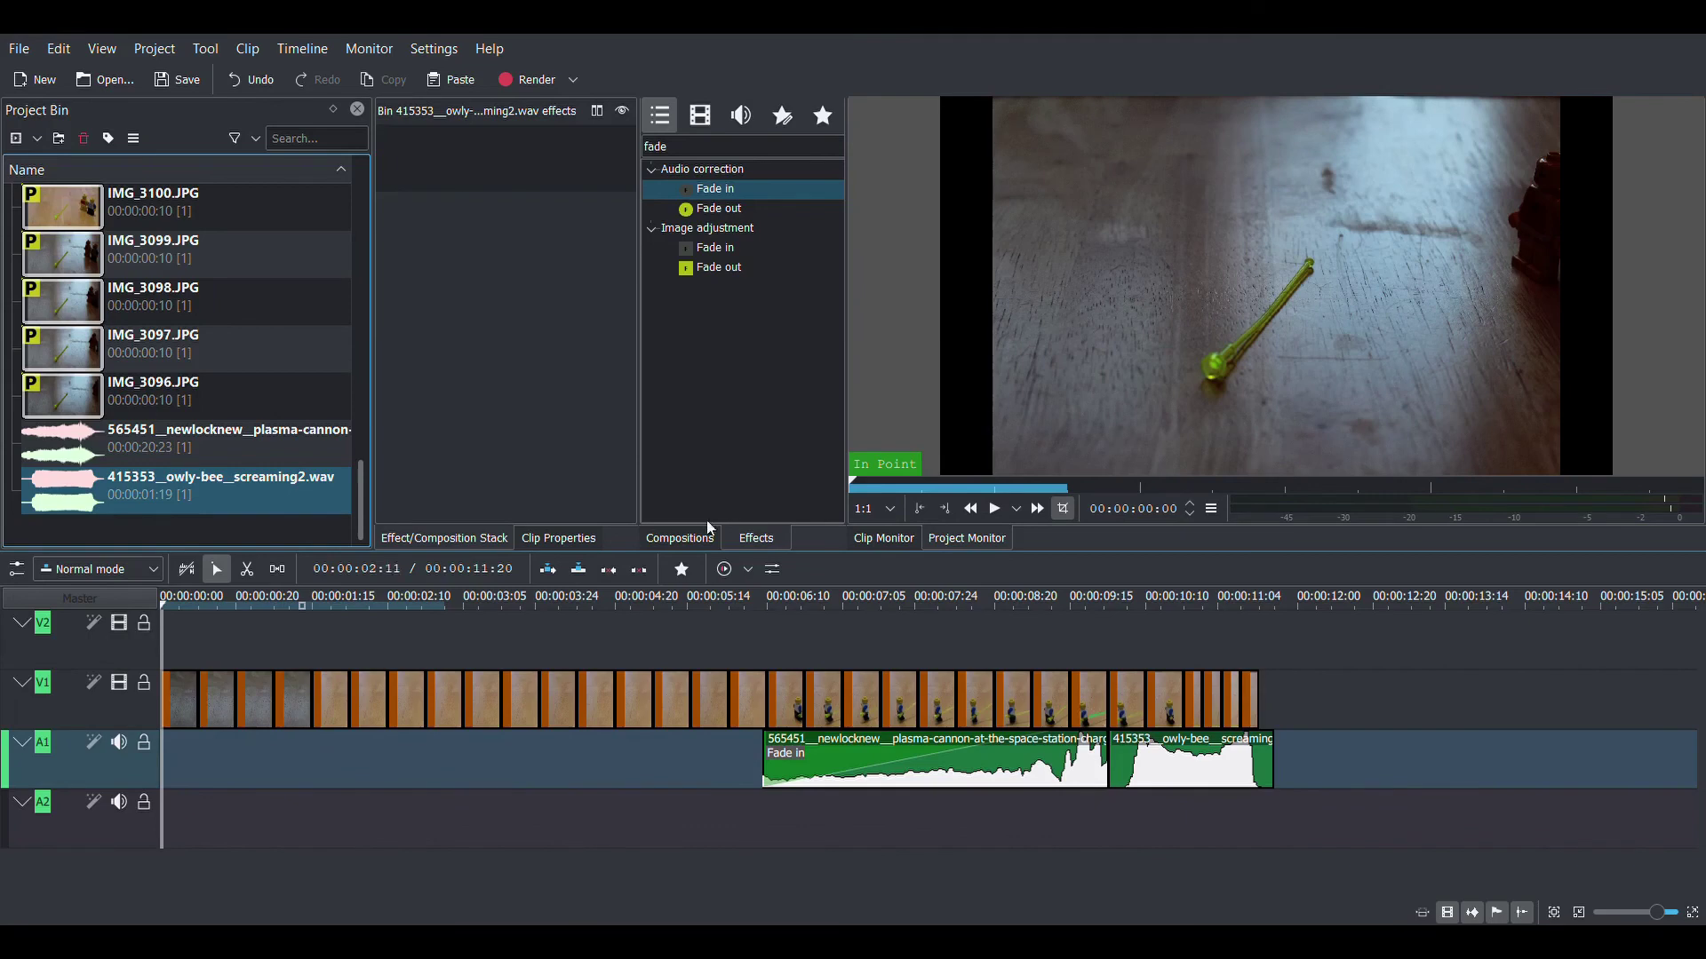
{"action": "left_click", "coordinate": [994, 509]}
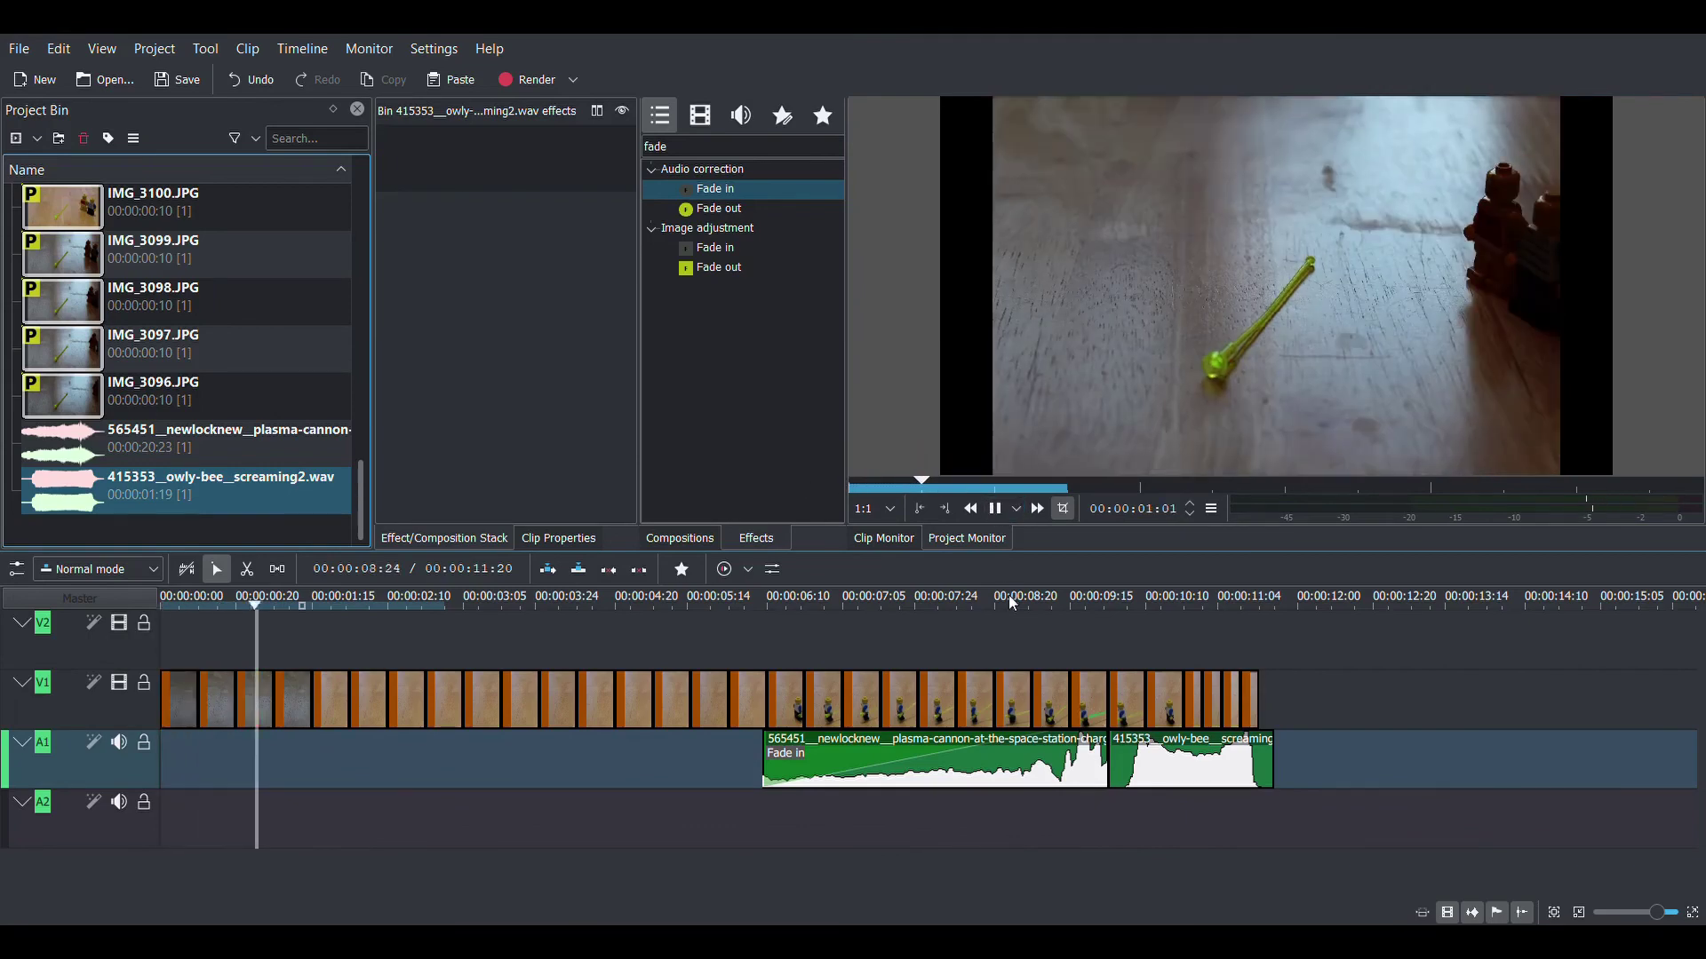